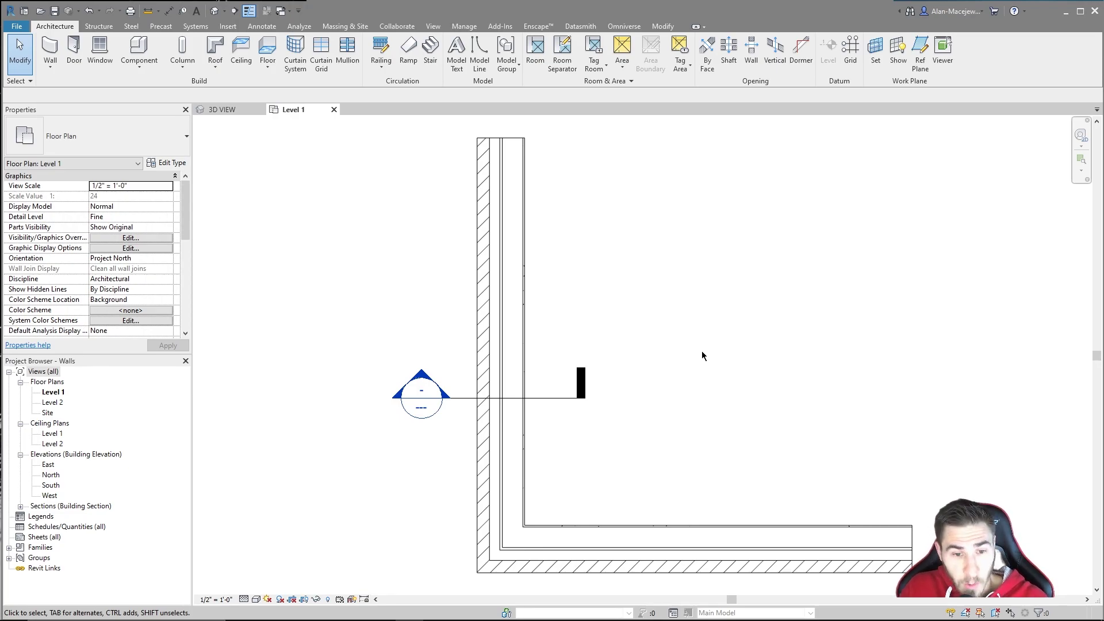
- Open the layer structure of the horizontal brick wall's type, Exterior - Brick on Mtl. Stud_EDIT, for editing
{"action": "left_click", "coordinate": [613, 523]}
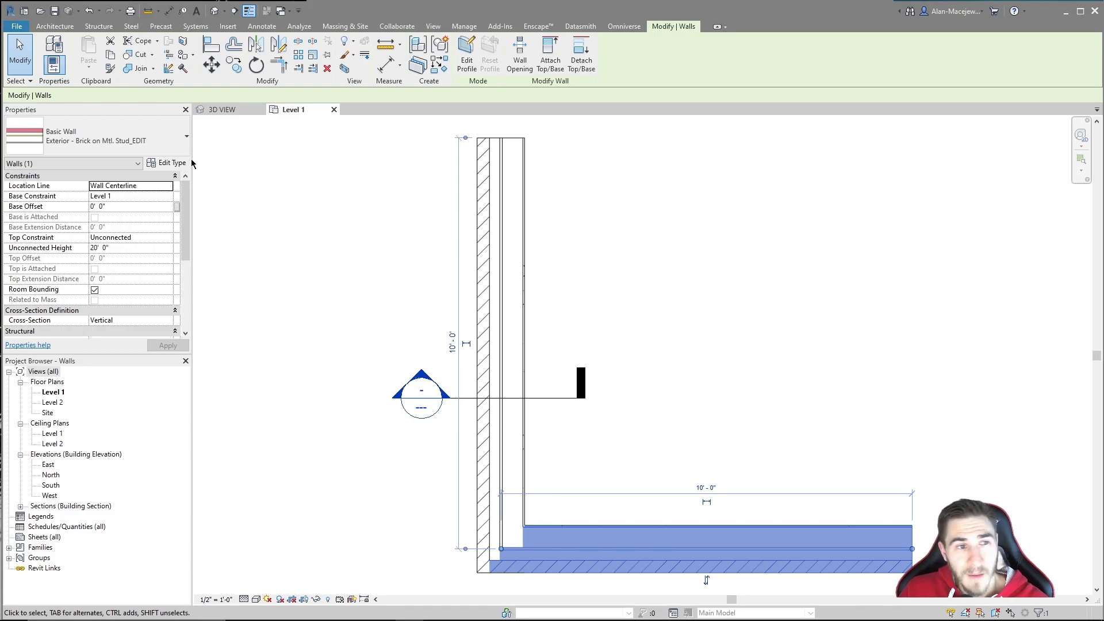
{"action": "left_click", "coordinate": [173, 163]}
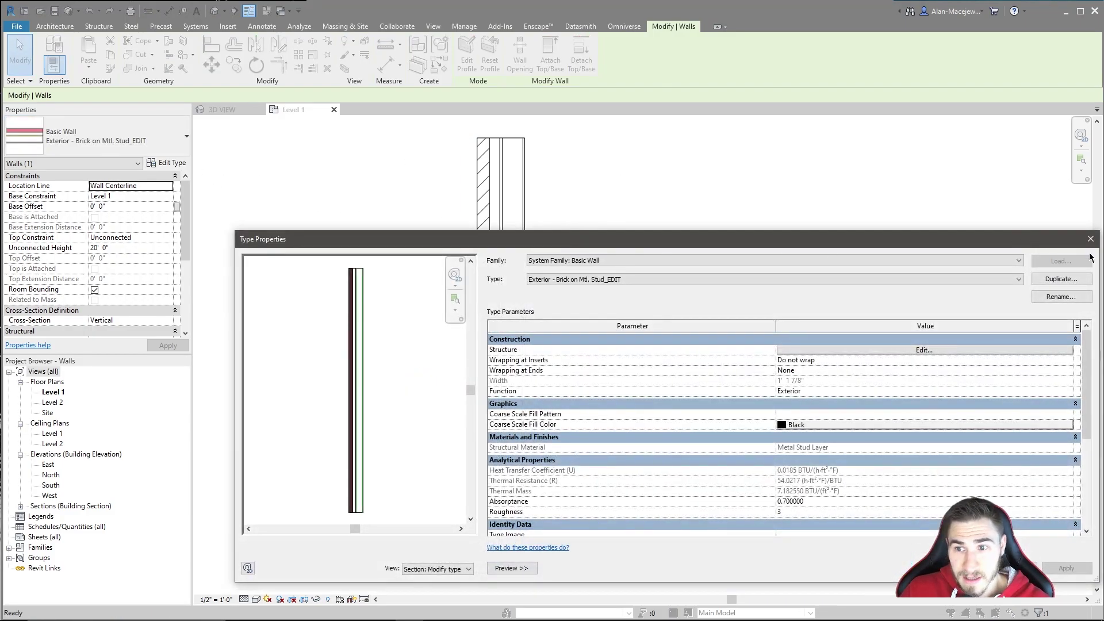
{"action": "left_click_drag", "start_coordinate": [1098, 266], "coordinate": [792, 273]}
{"action": "left_click_drag", "start_coordinate": [521, 241], "coordinate": [703, 149]}
{"action": "left_click", "coordinate": [692, 477]}
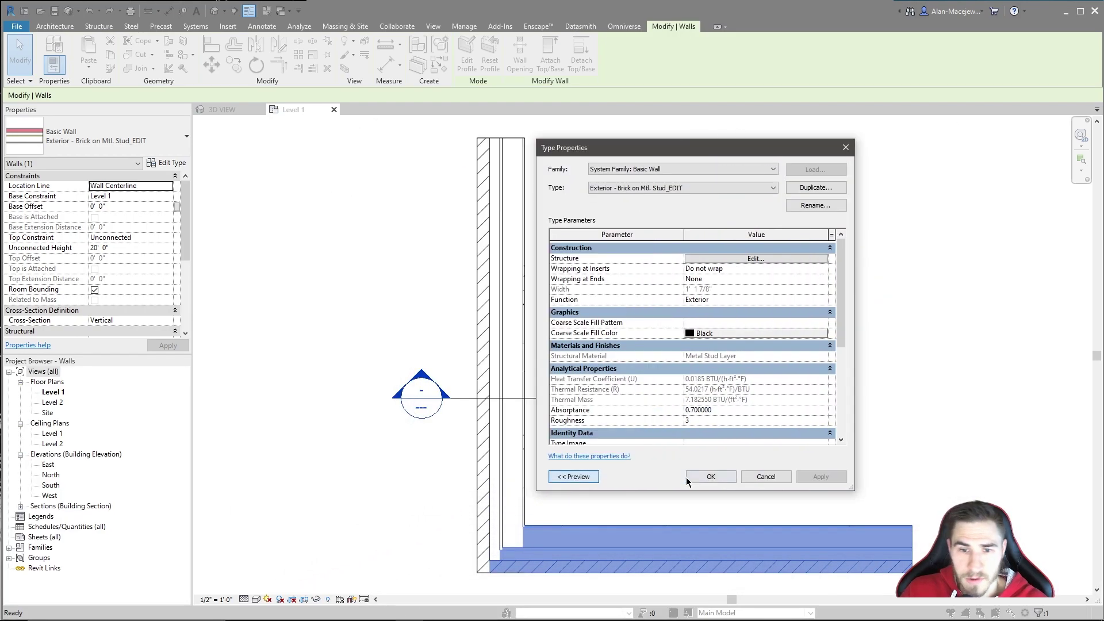
{"action": "left_click", "coordinate": [594, 478]}
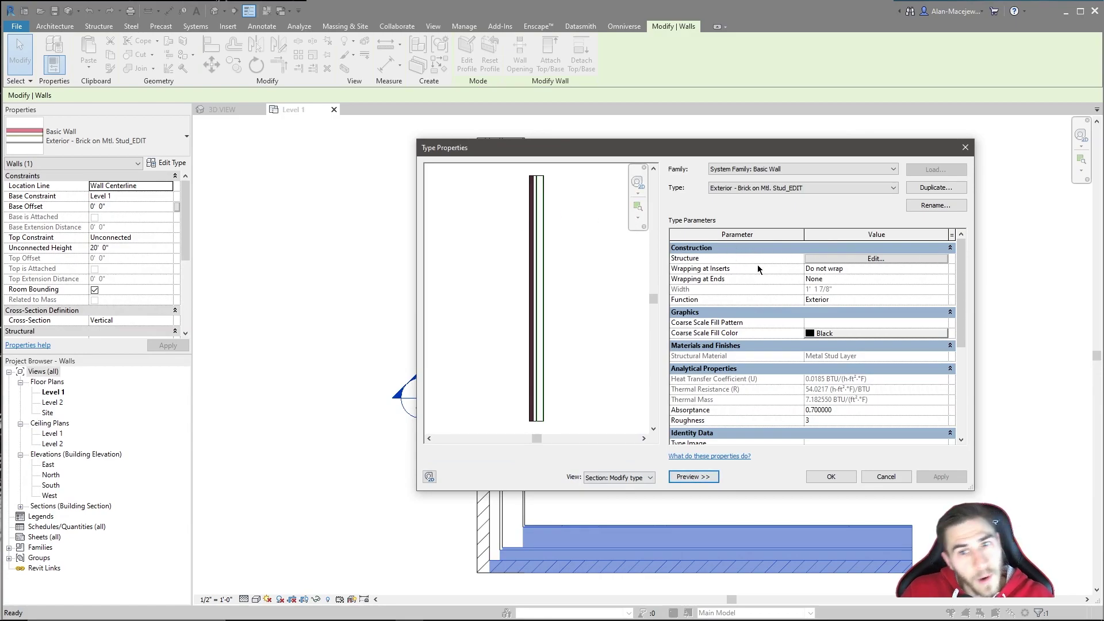
{"action": "left_click", "coordinate": [896, 259]}
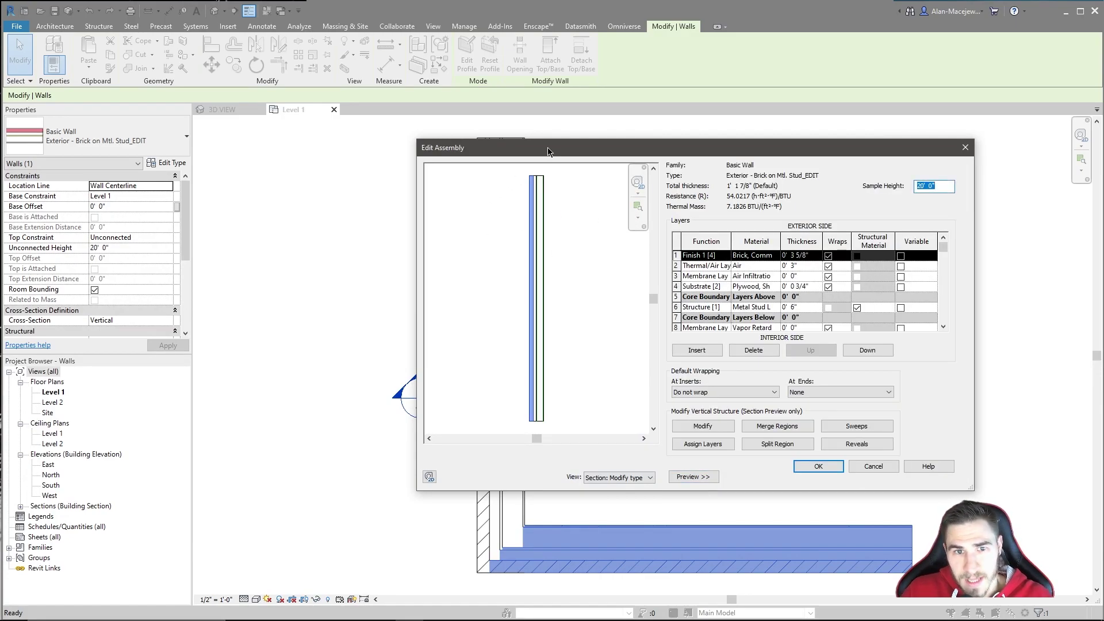
- Enlarge and reposition the Edit Assembly dialog so every layer row is listed beside the section preview
{"action": "left_click_drag", "start_coordinate": [548, 152], "coordinate": [481, 148]}
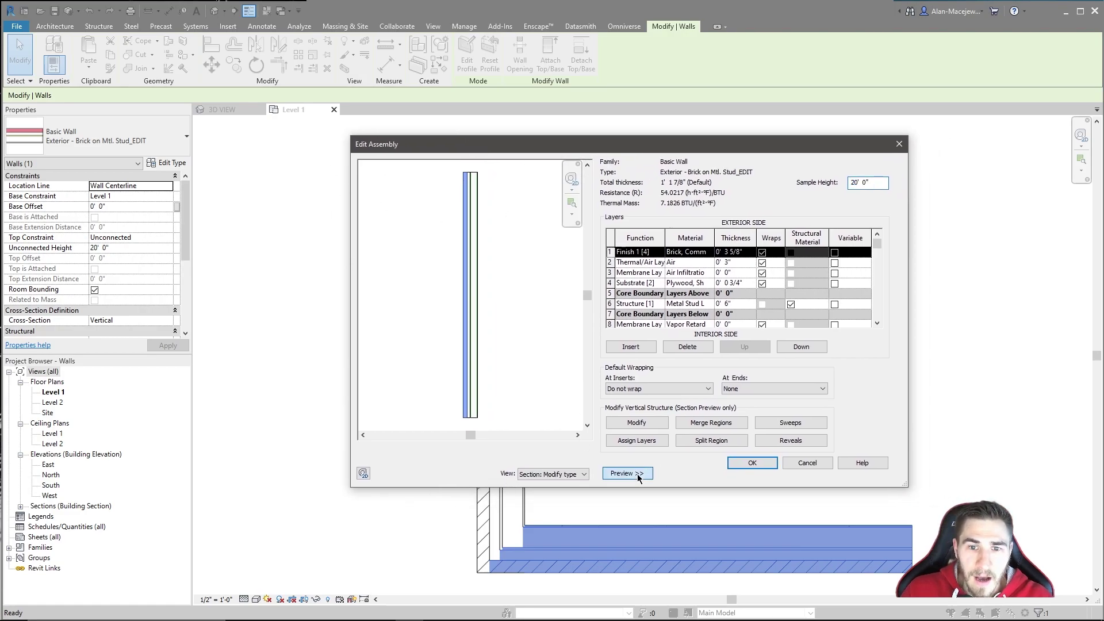
{"action": "left_click", "coordinate": [627, 473]}
{"action": "left_click_drag", "start_coordinate": [467, 357], "coordinate": [421, 349]}
{"action": "left_click_drag", "start_coordinate": [544, 148], "coordinate": [657, 144]}
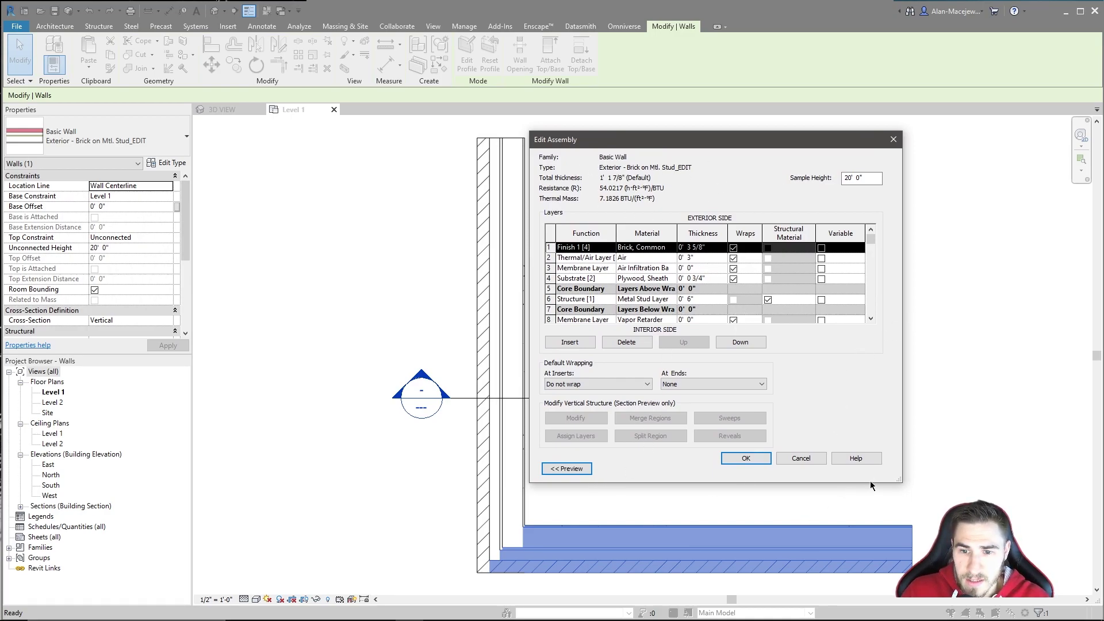
{"action": "left_click_drag", "start_coordinate": [870, 482], "coordinate": [870, 521]}
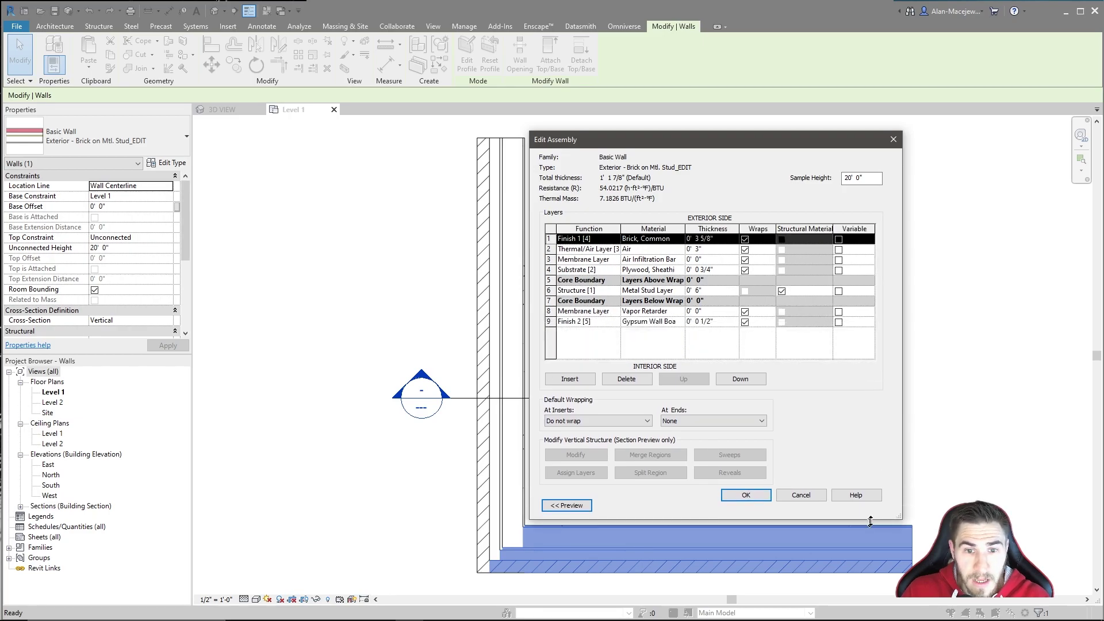
{"action": "left_click", "coordinate": [582, 508]}
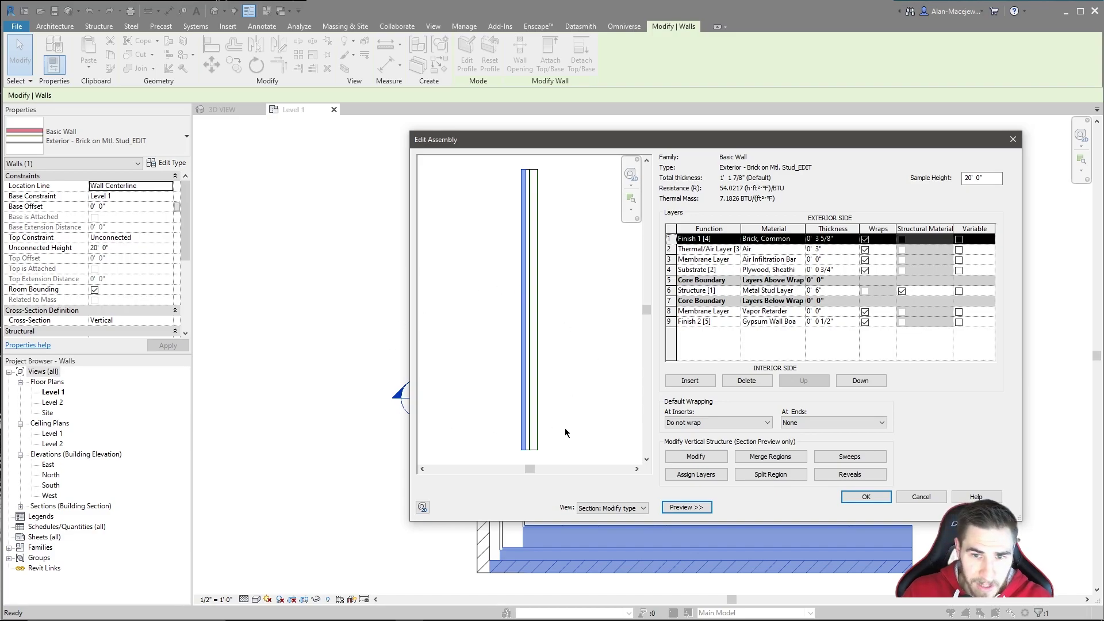
{"action": "left_click", "coordinate": [699, 511]}
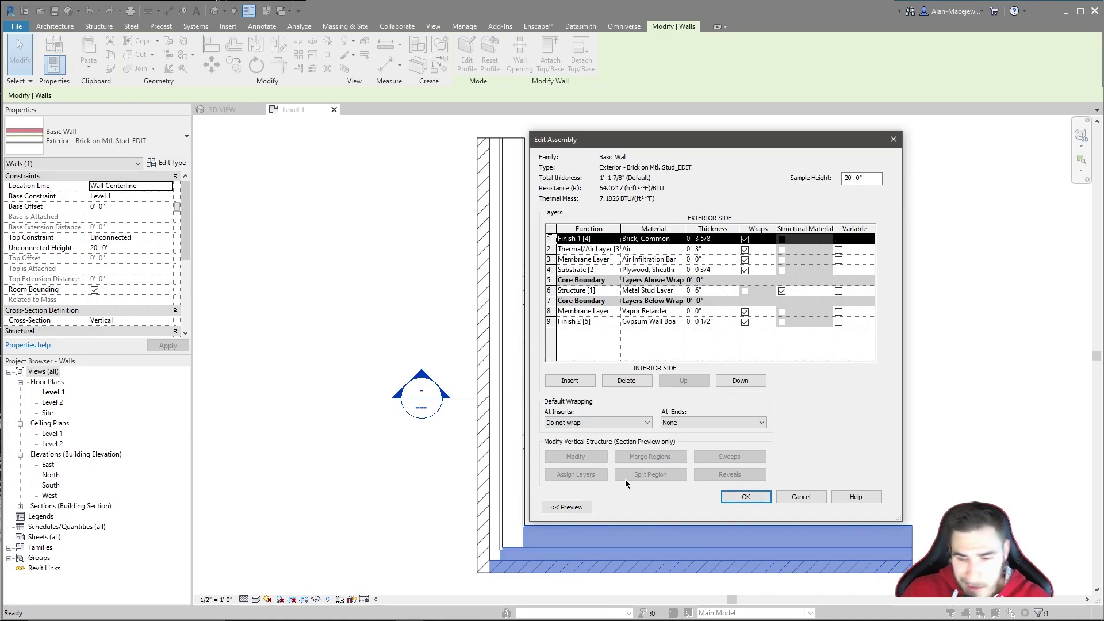
{"action": "left_click", "coordinate": [558, 507]}
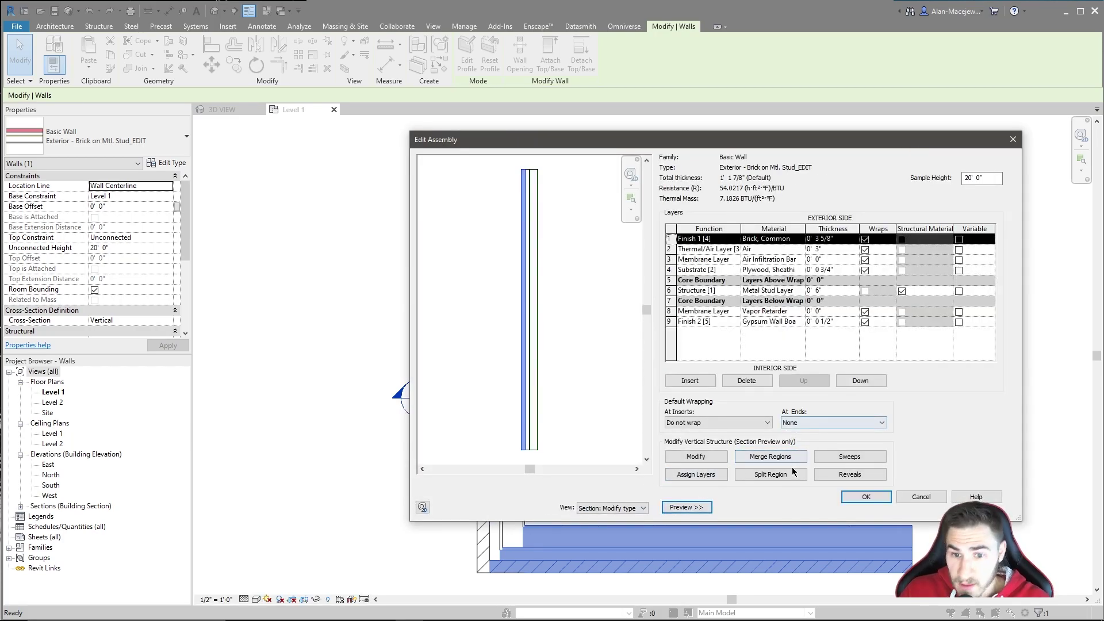
{"action": "left_click_drag", "start_coordinate": [676, 145], "coordinate": [562, 155]}
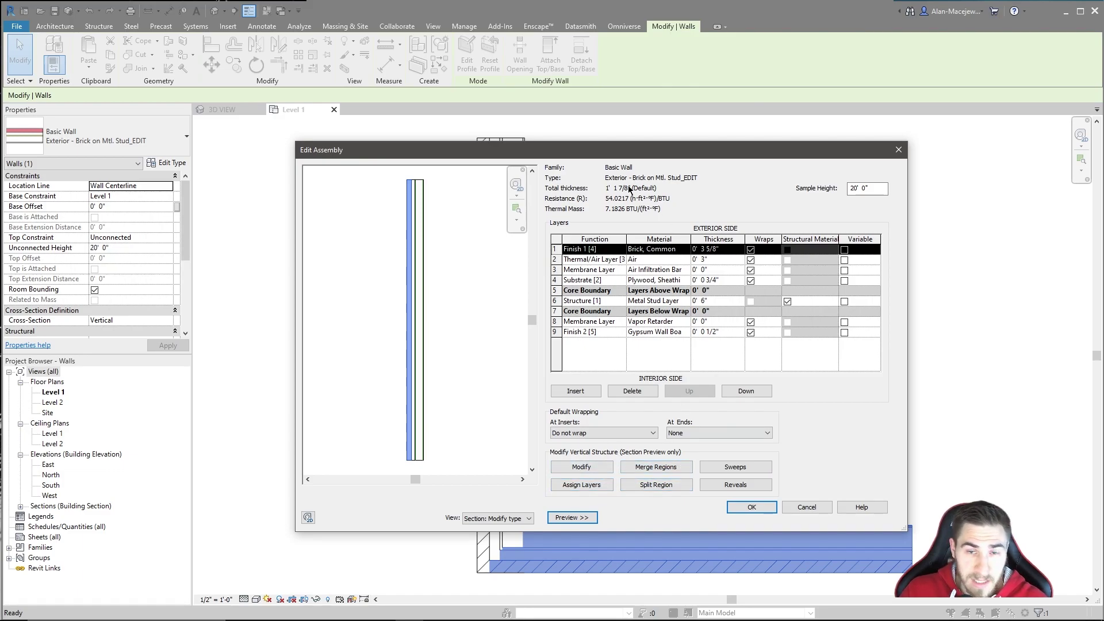
{"action": "left_click_drag", "start_coordinate": [582, 153], "coordinate": [621, 147]}
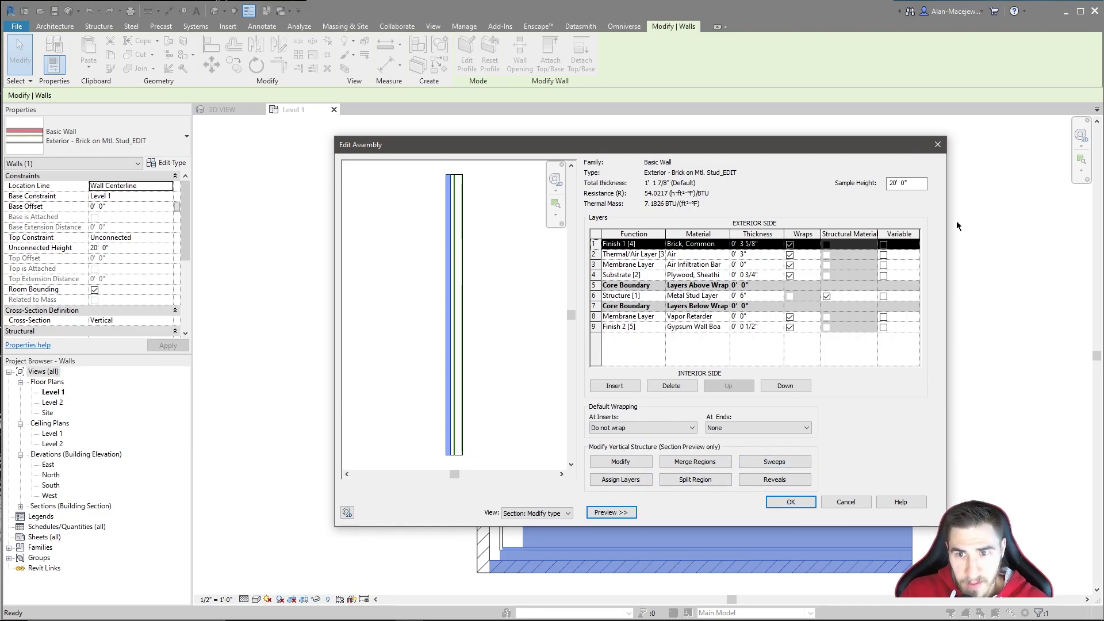
- Set the wall assembly's sample height to 10' and frame the base of the wall in the preview
{"action": "left_click", "coordinate": [911, 185]}
{"action": "type", "text": "0"}
{"action": "key", "text": "BackSpace"}
{"action": "type", "text": "10"}
{"action": "middle_click_drag", "start_coordinate": [490, 432], "coordinate": [498, 372]}
{"action": "scroll", "coordinate": [460, 407], "scroll_direction": "up", "scroll_amount": 3}
{"action": "scroll", "coordinate": [460, 406], "scroll_direction": "up", "scroll_amount": 2}
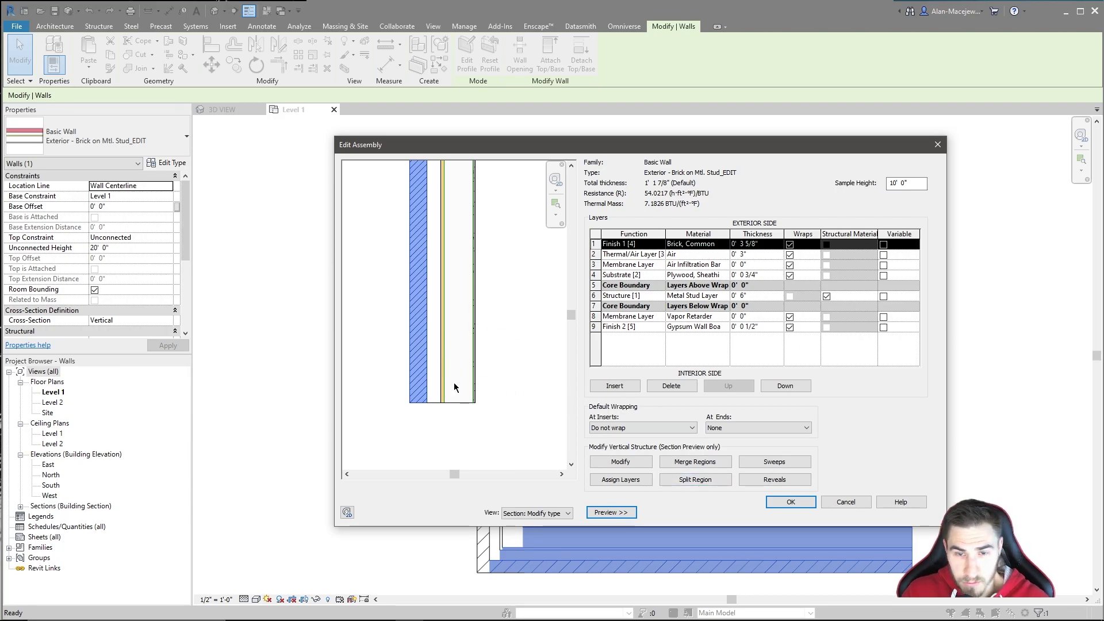
{"action": "middle_click_drag", "start_coordinate": [435, 359], "coordinate": [451, 367]}
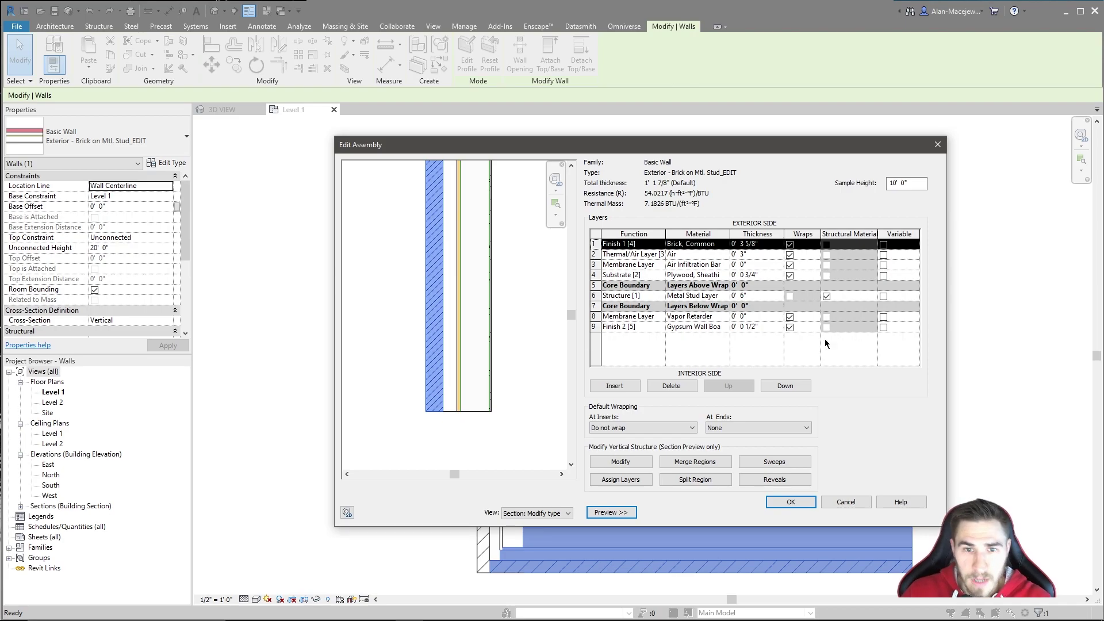
- Highlight the air, plywood substrate and brick finish layers one after another to locate each in the section preview
{"action": "left_click", "coordinate": [596, 253]}
{"action": "left_click", "coordinate": [595, 276]}
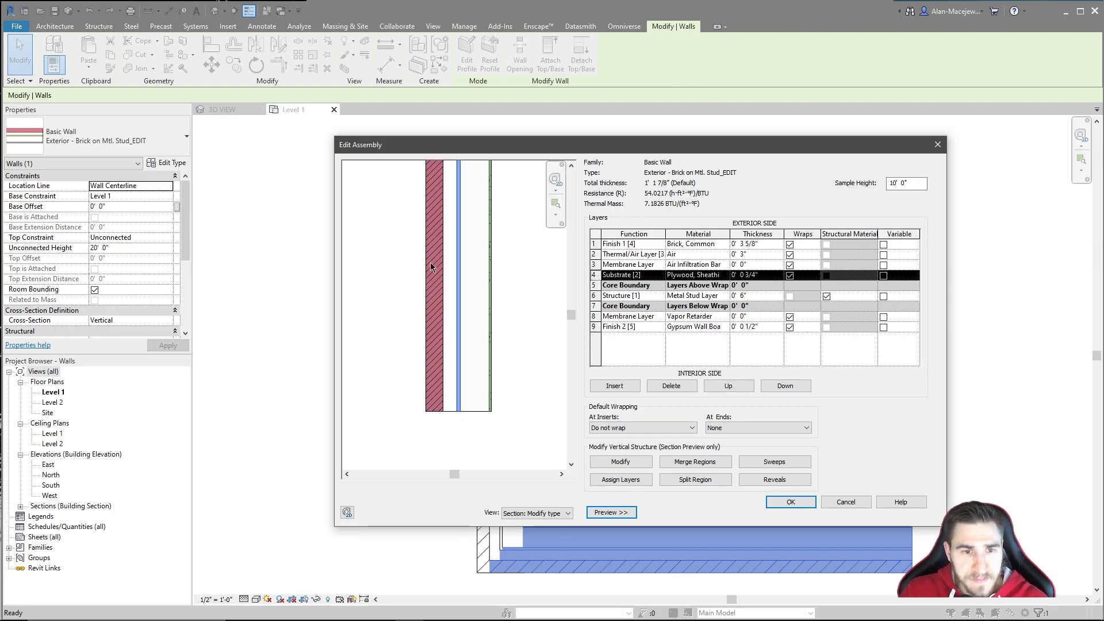
{"action": "left_click", "coordinate": [595, 244]}
{"action": "scroll", "coordinate": [438, 406], "scroll_direction": "up", "scroll_amount": 2}
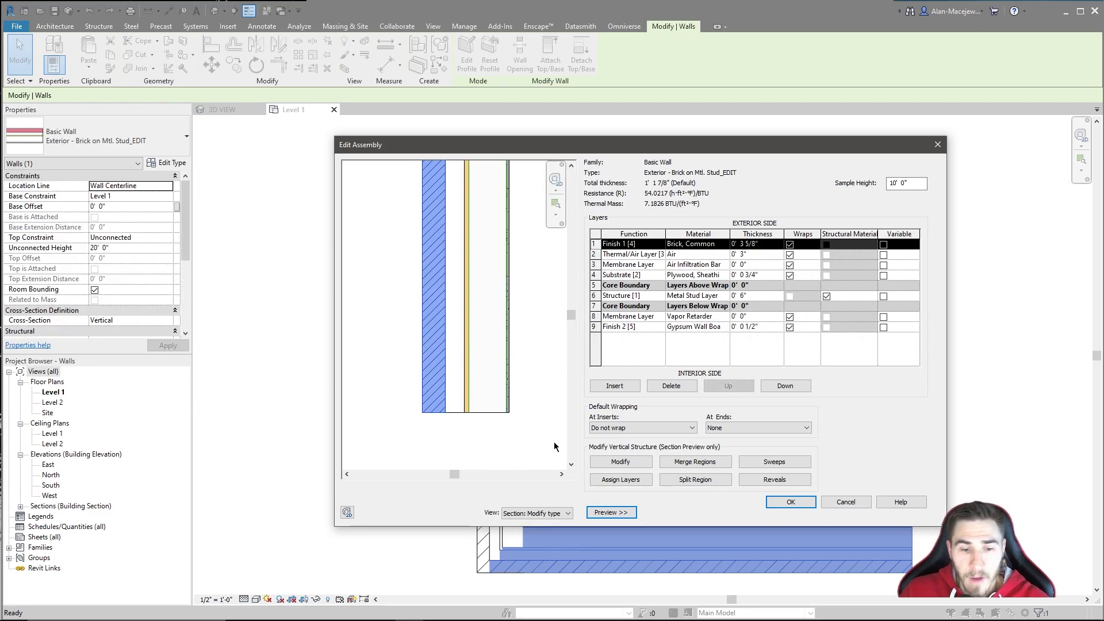
- Check the assembly in the floor plan preview, then return to the section preview at the wall's base
{"action": "left_click", "coordinate": [557, 513]}
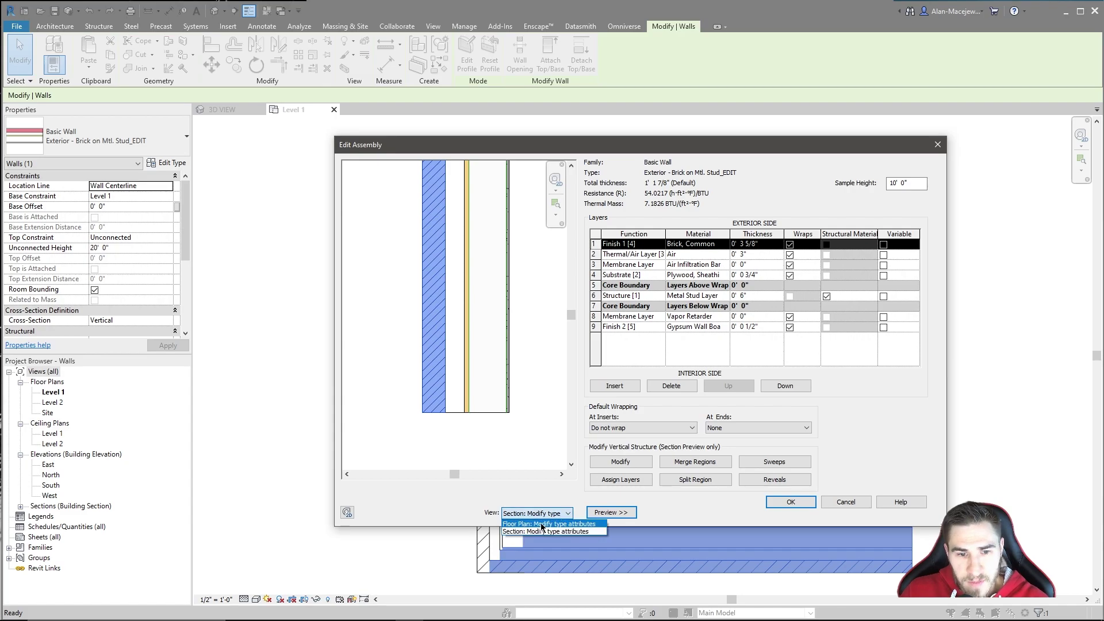
{"action": "left_click", "coordinate": [541, 522]}
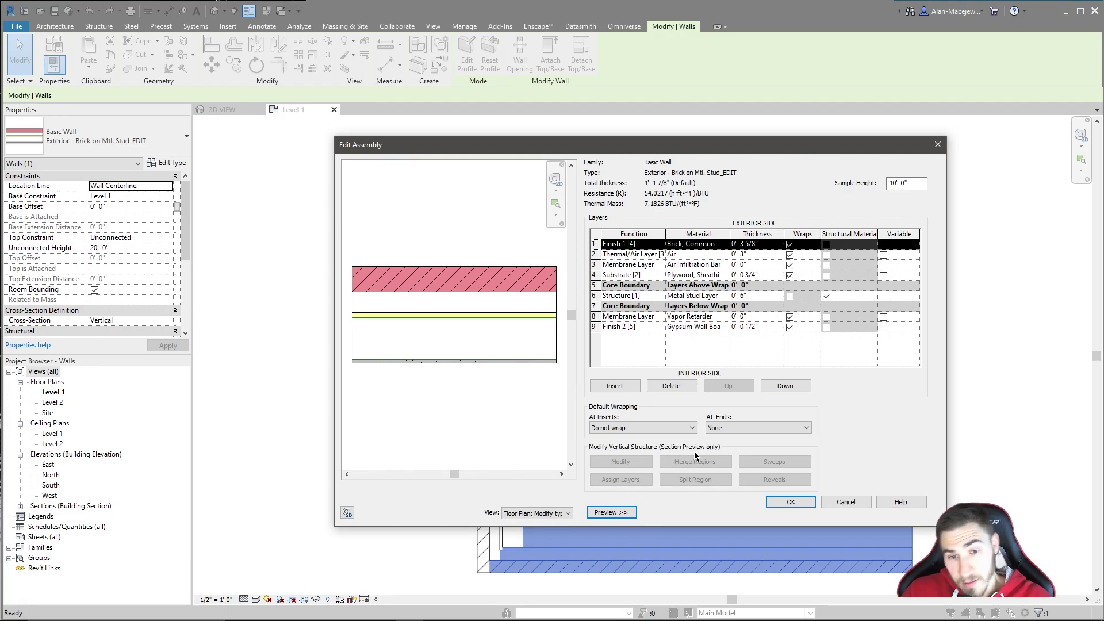
{"action": "left_click", "coordinate": [536, 513]}
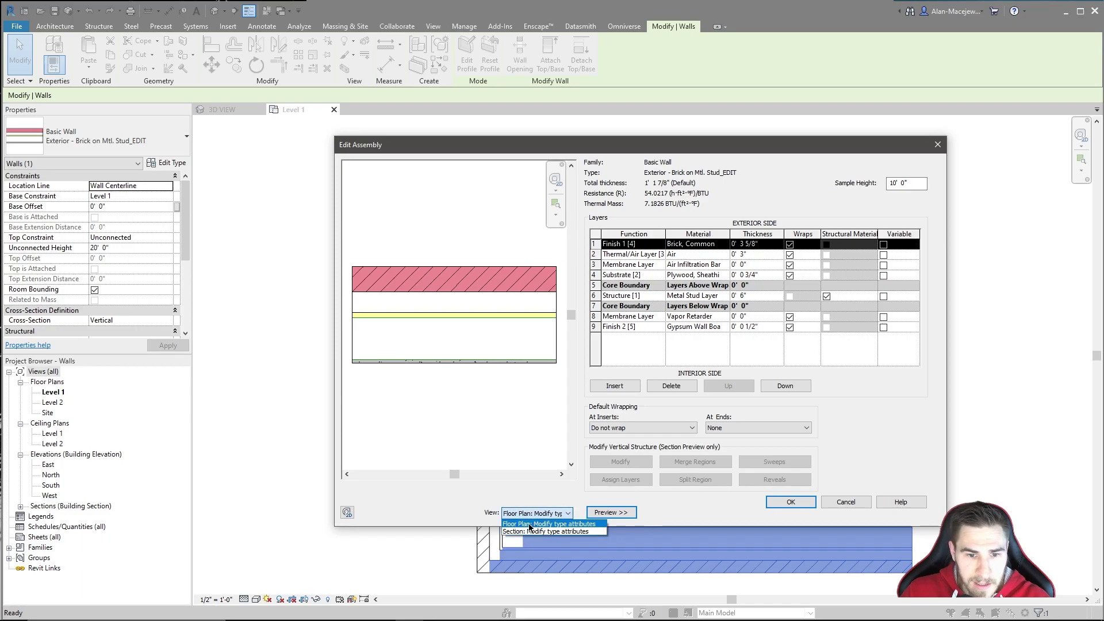
{"action": "left_click", "coordinate": [532, 531]}
{"action": "scroll", "coordinate": [474, 424], "scroll_direction": "up", "scroll_amount": 4}
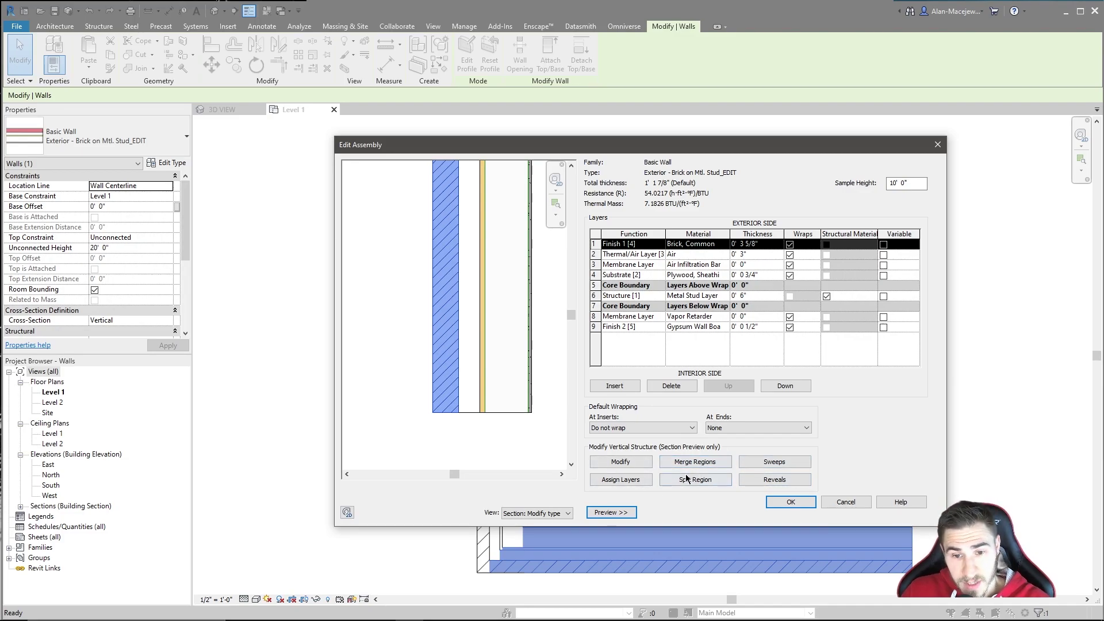
{"action": "middle_click_drag", "start_coordinate": [525, 436], "coordinate": [511, 456]}
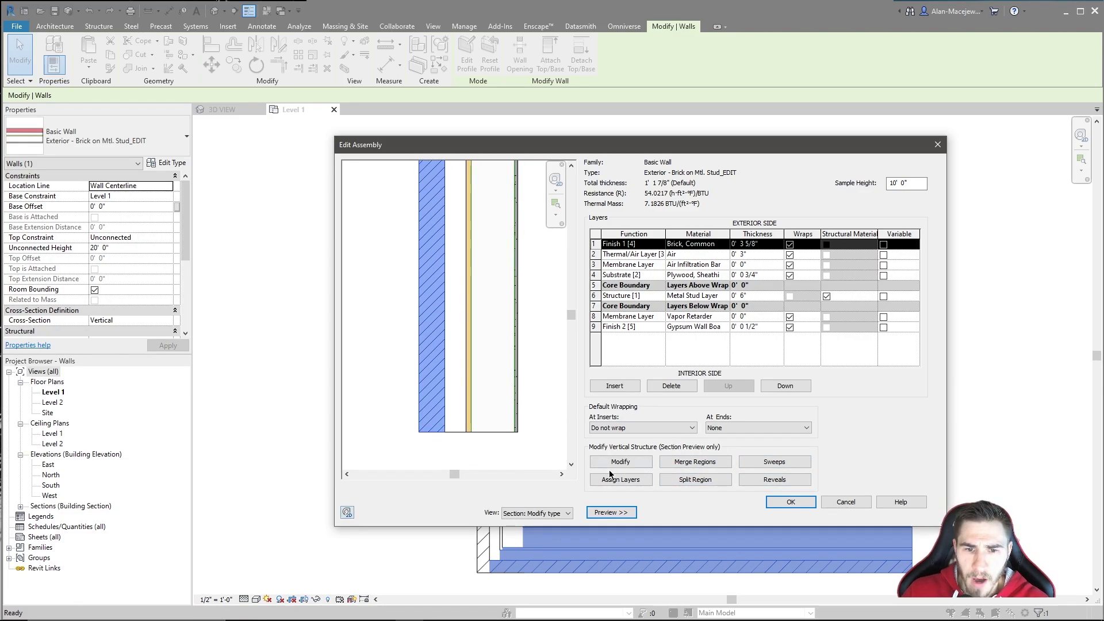
- Examine the outer boundary and layer borders with the Modify tool, and highlight the brick and air layers to identify them
{"action": "left_click", "coordinate": [622, 463]}
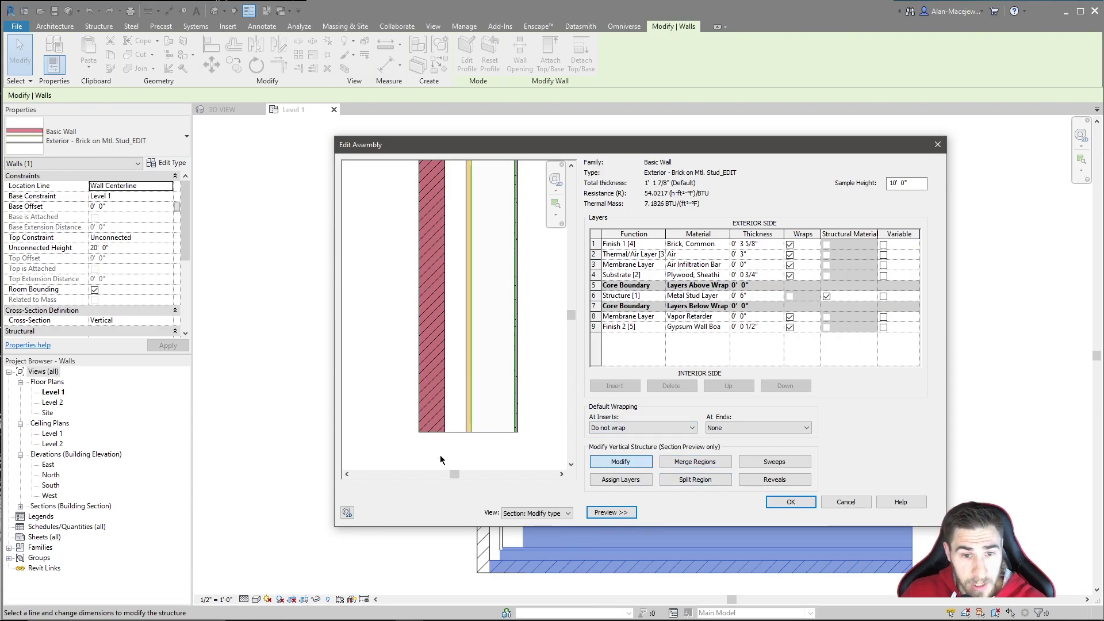
{"action": "scroll", "coordinate": [556, 405], "scroll_direction": "down", "scroll_amount": 1}
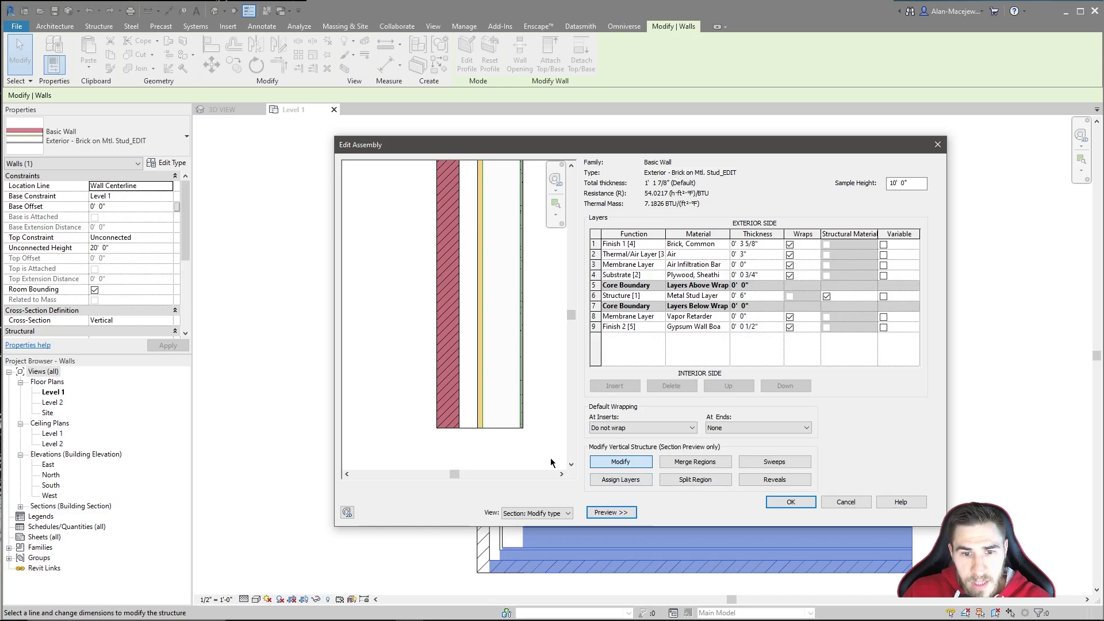
{"action": "scroll", "coordinate": [491, 456], "scroll_direction": "up", "scroll_amount": 3}
{"action": "scroll", "coordinate": [491, 456], "scroll_direction": "up", "scroll_amount": 1}
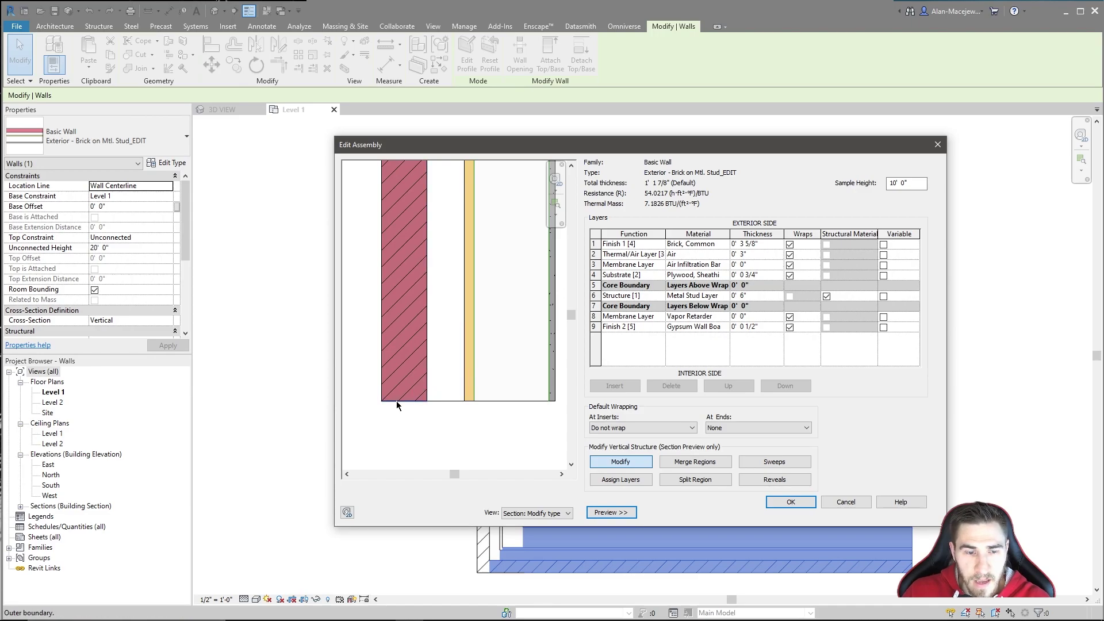
{"action": "scroll", "coordinate": [432, 373], "scroll_direction": "down", "scroll_amount": 2}
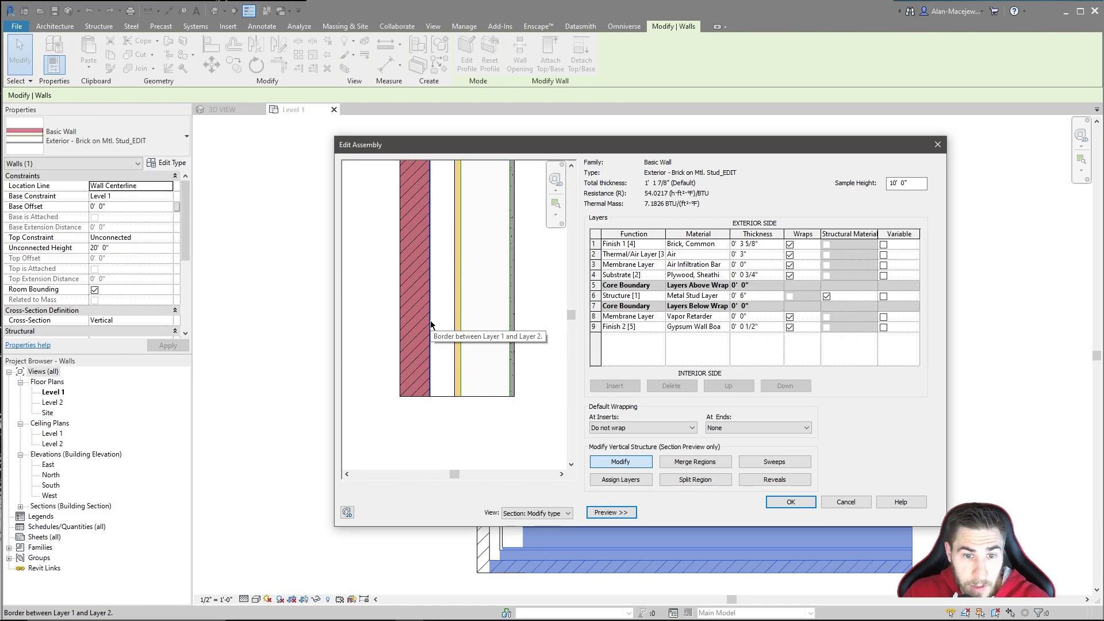
{"action": "left_click", "coordinate": [596, 244]}
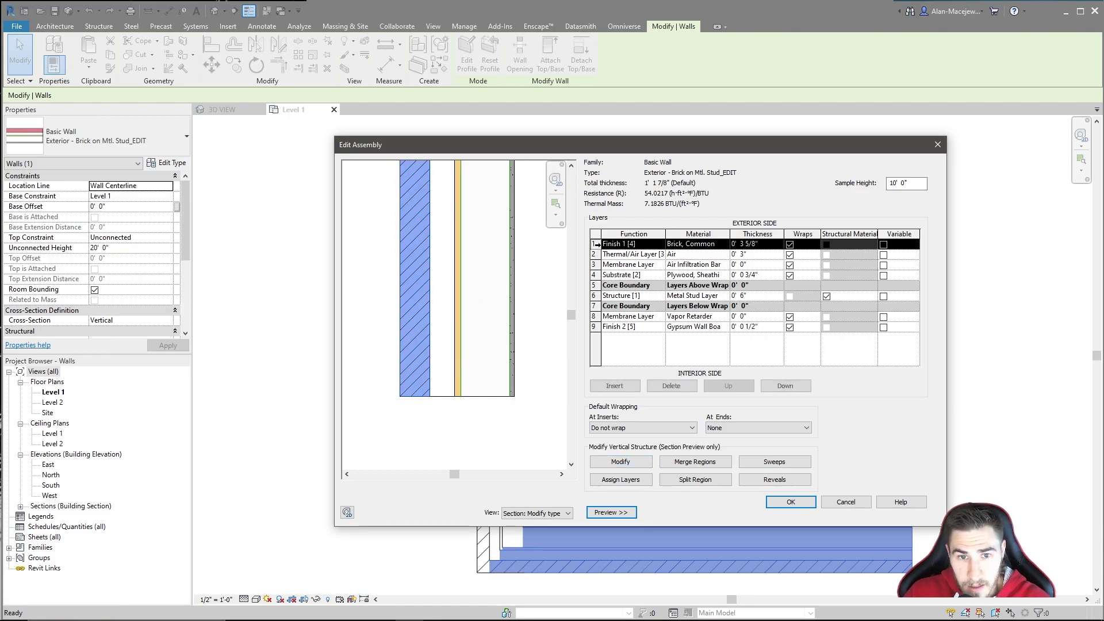
{"action": "left_click", "coordinate": [436, 337]}
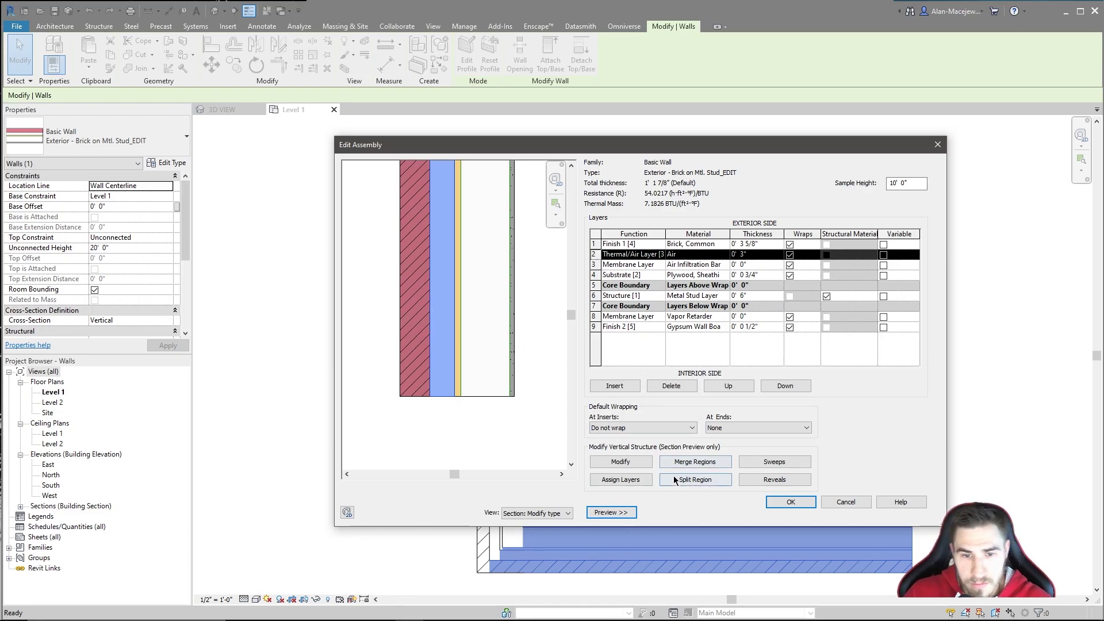
- Use Modify to select the border between the brick finish and the air layer in the section preview
{"action": "left_click", "coordinate": [629, 463]}
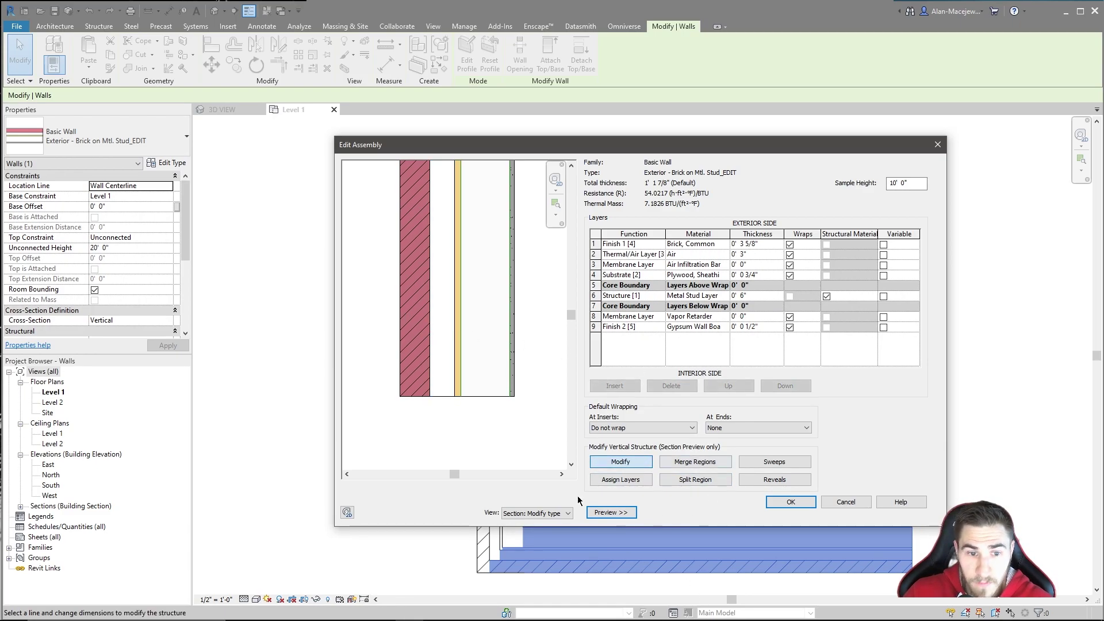
{"action": "scroll", "coordinate": [453, 389], "scroll_direction": "up", "scroll_amount": 2}
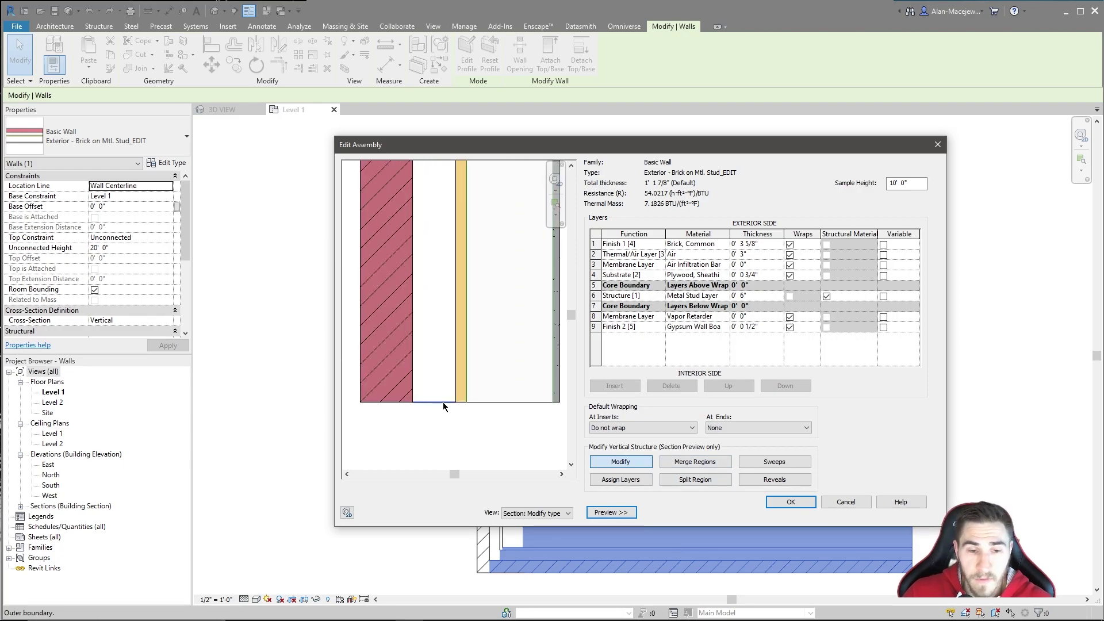
{"action": "scroll", "coordinate": [442, 402], "scroll_direction": "down", "scroll_amount": 4}
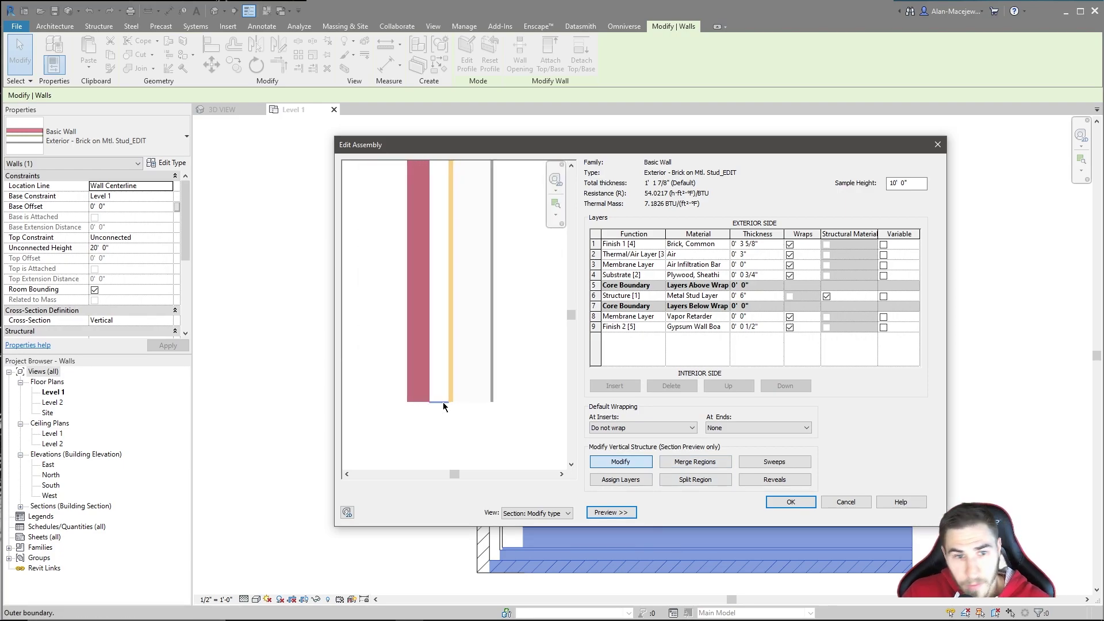
{"action": "scroll", "coordinate": [450, 176], "scroll_direction": "up", "scroll_amount": 4}
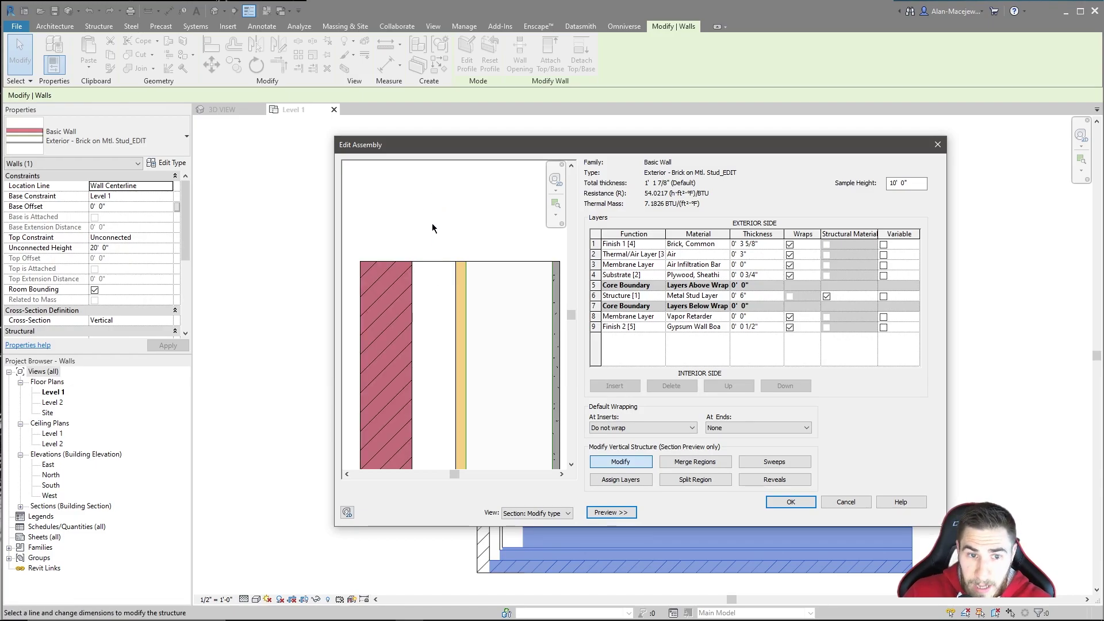
{"action": "scroll", "coordinate": [432, 224], "scroll_direction": "down", "scroll_amount": 5}
{"action": "scroll", "coordinate": [433, 318], "scroll_direction": "up", "scroll_amount": 2}
{"action": "scroll", "coordinate": [438, 350], "scroll_direction": "down", "scroll_amount": 4}
{"action": "scroll", "coordinate": [441, 333], "scroll_direction": "up", "scroll_amount": 6}
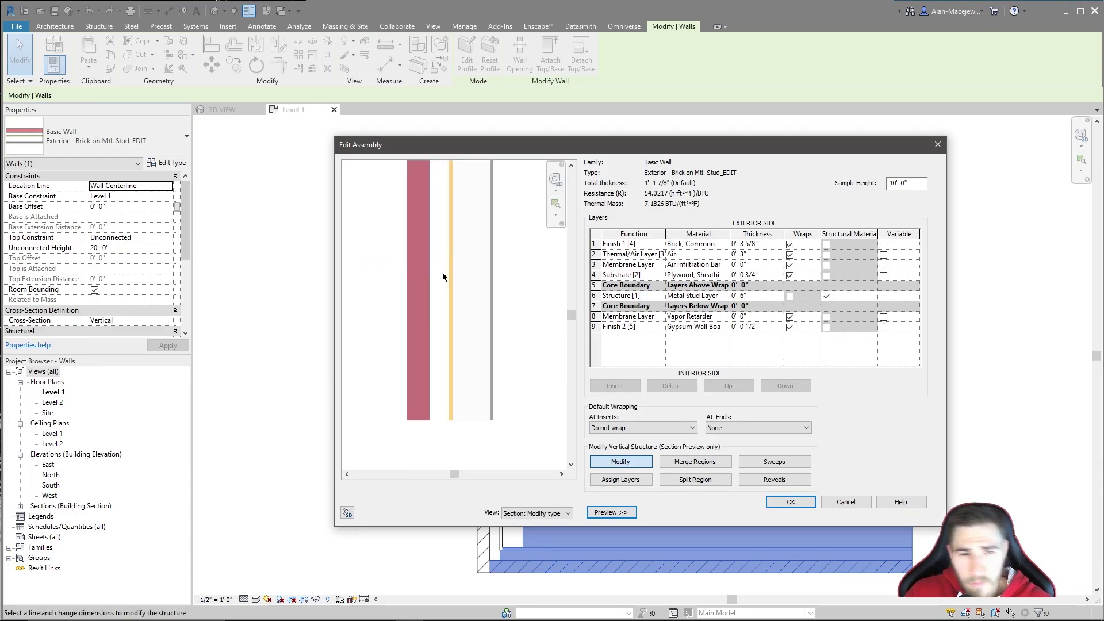
{"action": "scroll", "coordinate": [408, 270], "scroll_direction": "down", "scroll_amount": 2}
{"action": "scroll", "coordinate": [408, 272], "scroll_direction": "up", "scroll_amount": 2}
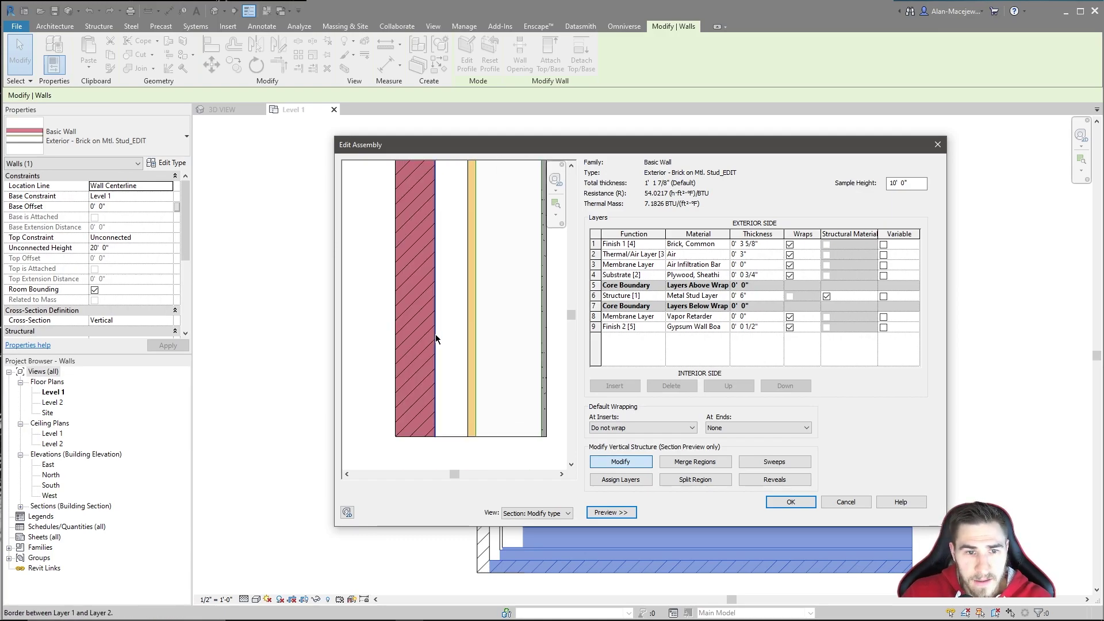
{"action": "scroll", "coordinate": [431, 305], "scroll_direction": "up", "scroll_amount": 1}
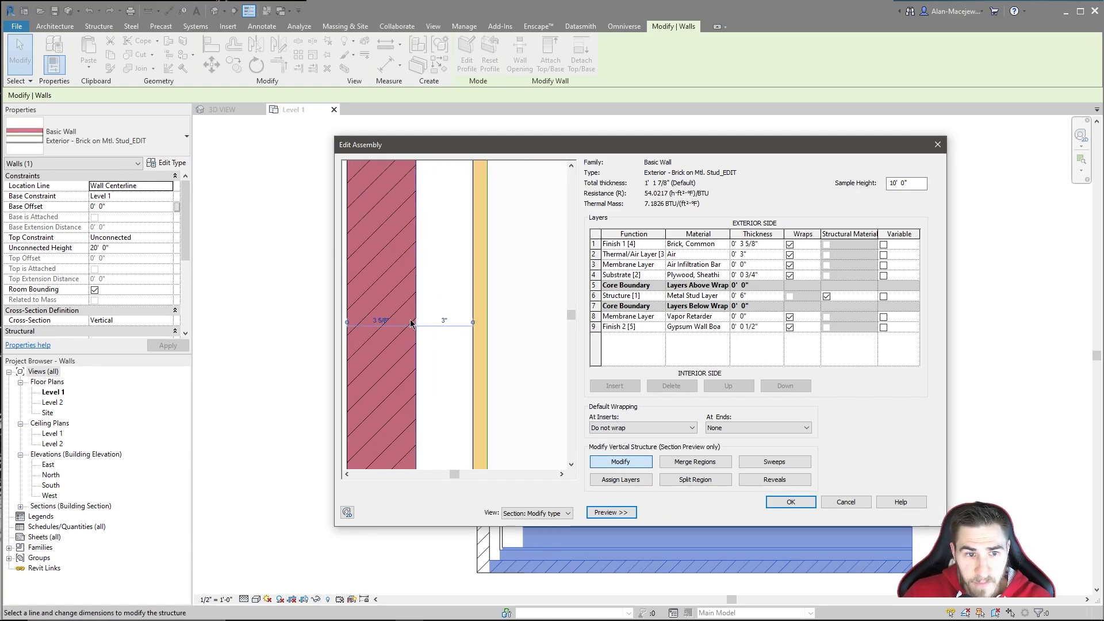
- Set the air layer's width to 4" using the dimension beside the selected brick border in the section preview
{"action": "scroll", "coordinate": [417, 337], "scroll_direction": "down", "scroll_amount": 1}
{"action": "scroll", "coordinate": [444, 348], "scroll_direction": "down", "scroll_amount": 1}
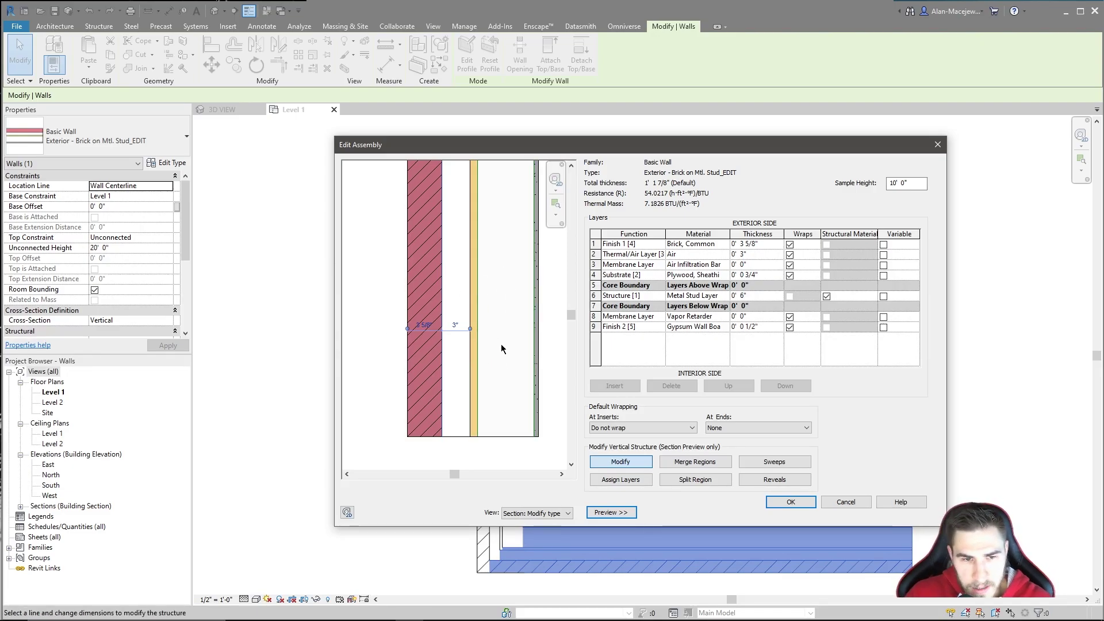
{"action": "left_click", "coordinate": [455, 326]}
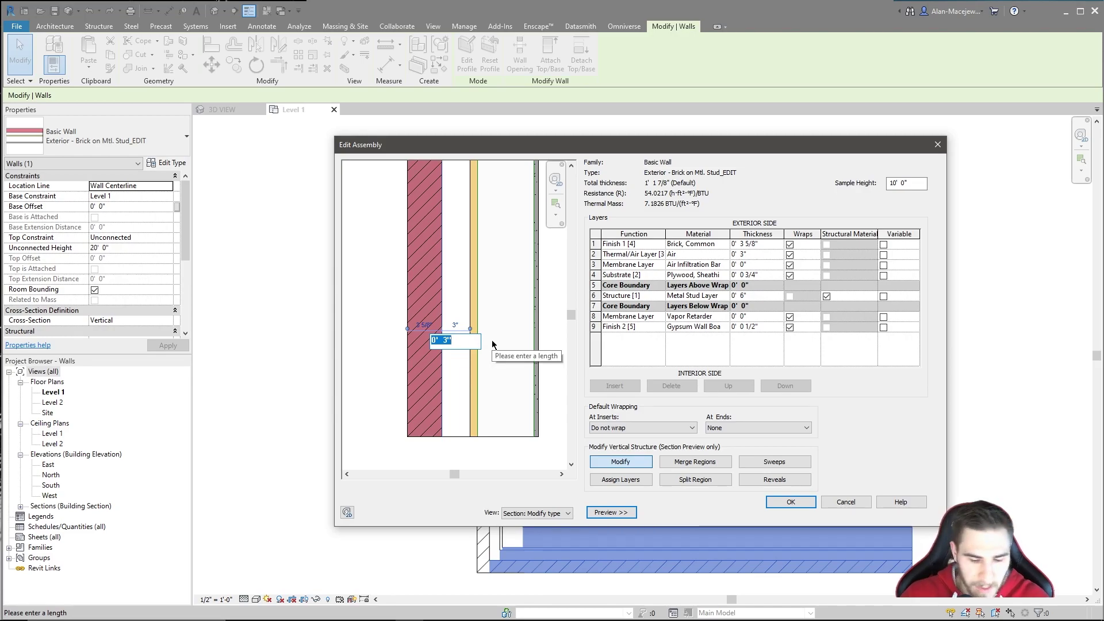
{"action": "type", "text": "0 4"}
{"action": "key", "text": "Return"}
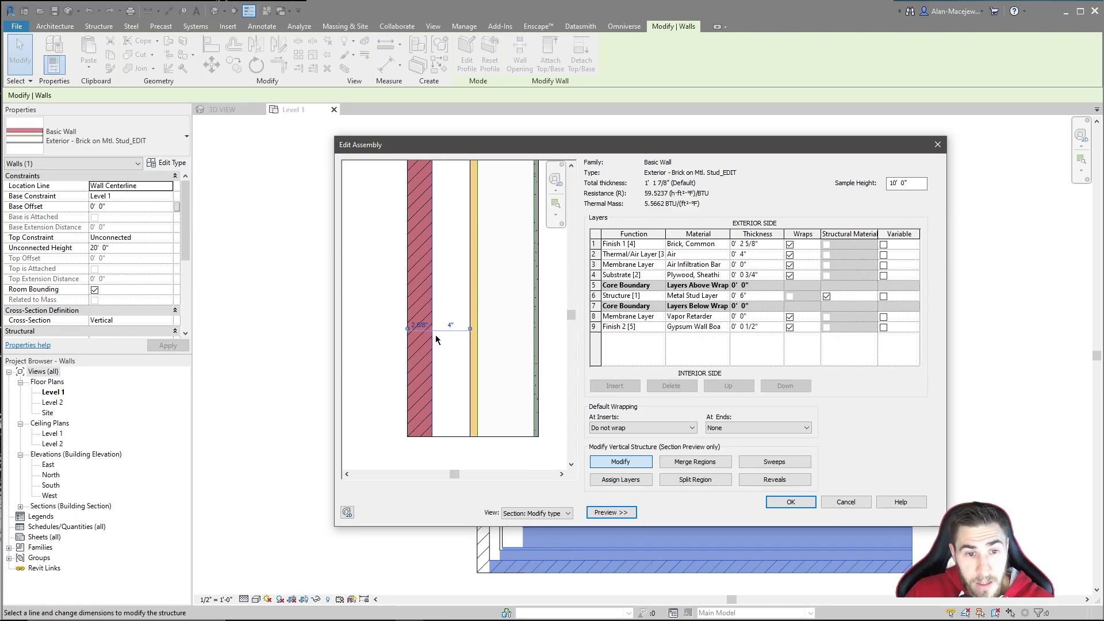
{"action": "scroll", "coordinate": [431, 331], "scroll_direction": "up", "scroll_amount": 2}
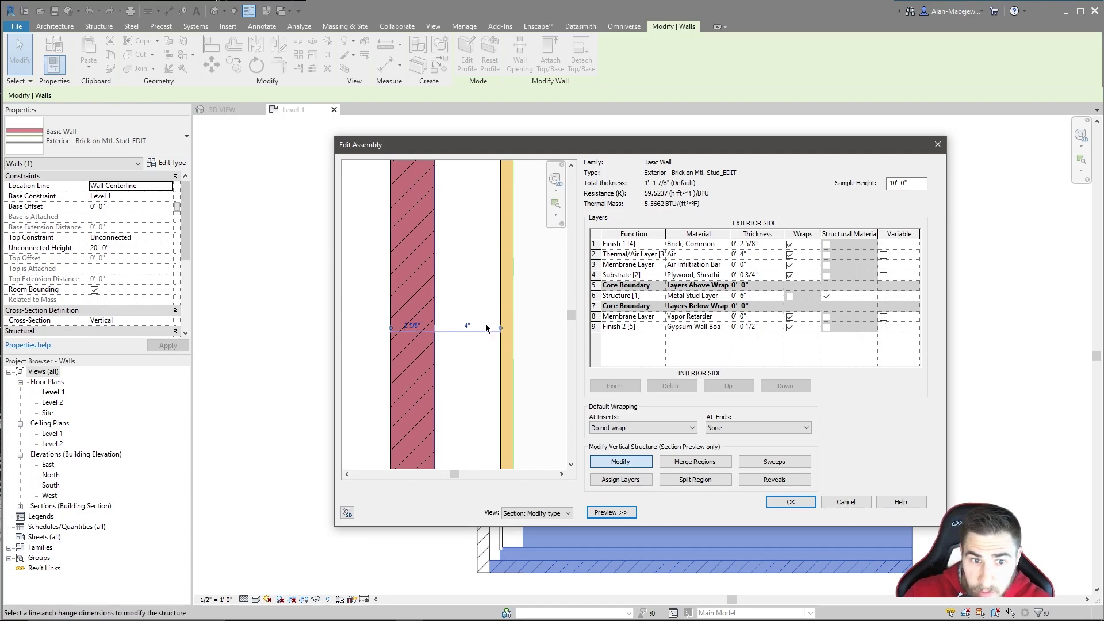
{"action": "scroll", "coordinate": [449, 358], "scroll_direction": "down", "scroll_amount": 1}
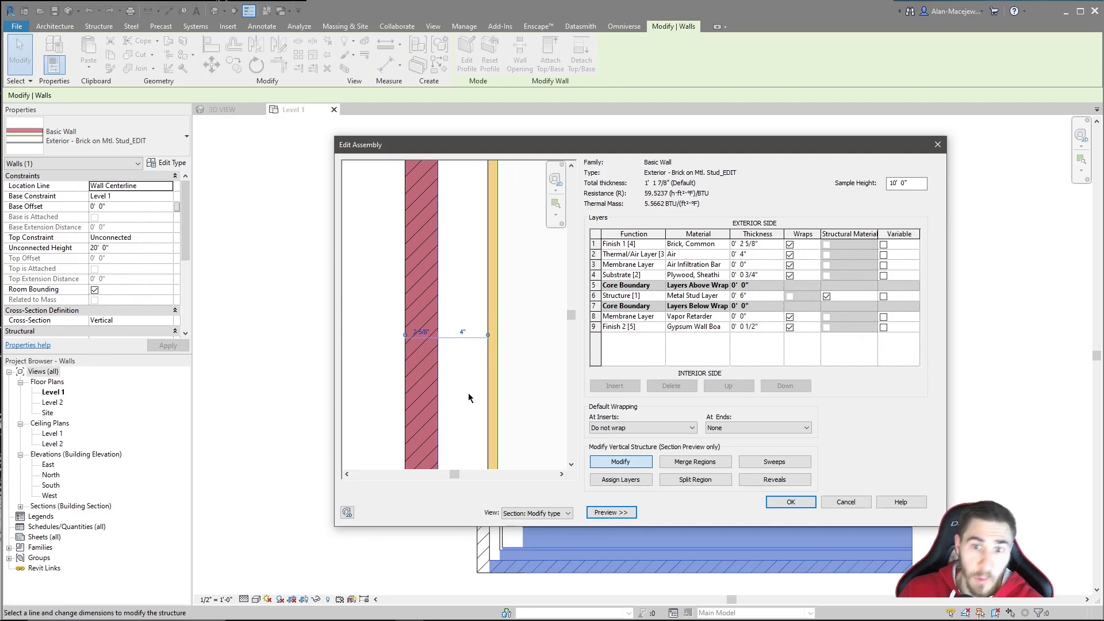
{"action": "scroll", "coordinate": [475, 372], "scroll_direction": "down", "scroll_amount": 1}
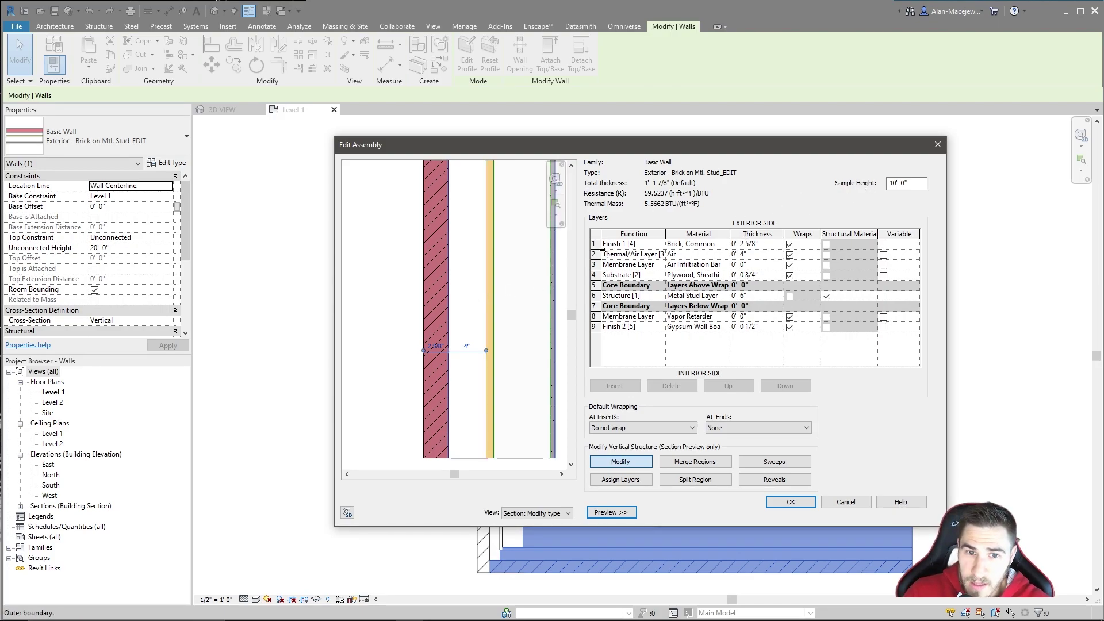
- Set the air layer's thickness back to 3" in the layer table
{"action": "left_click", "coordinate": [603, 252]}
{"action": "left_click", "coordinate": [747, 244]}
{"action": "left_click", "coordinate": [753, 253]}
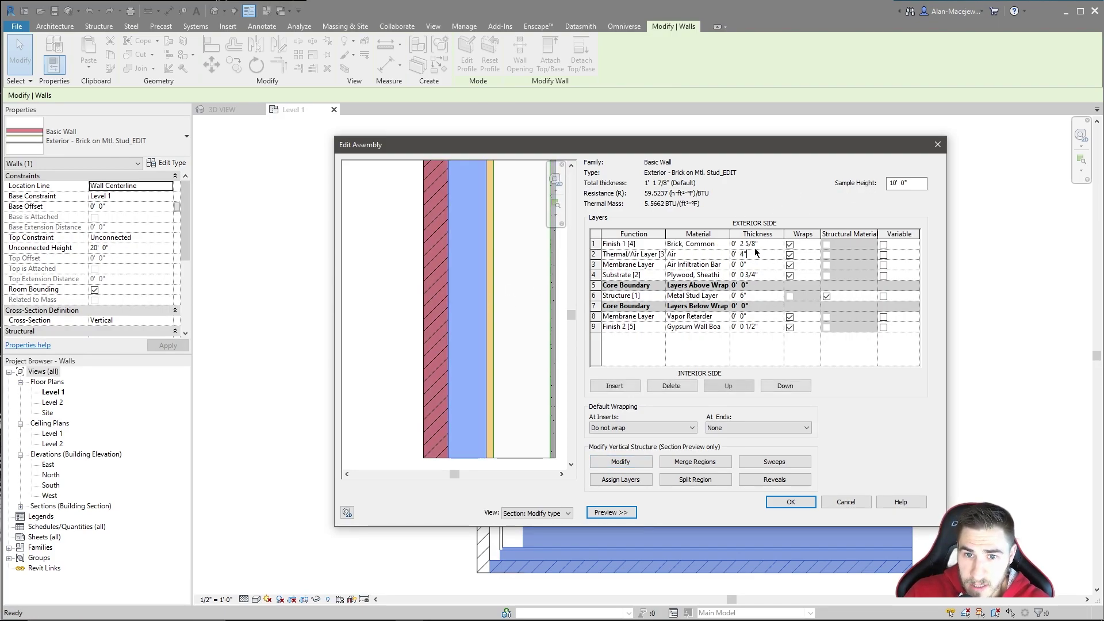
{"action": "left_click_drag", "start_coordinate": [753, 254], "coordinate": [727, 260]}
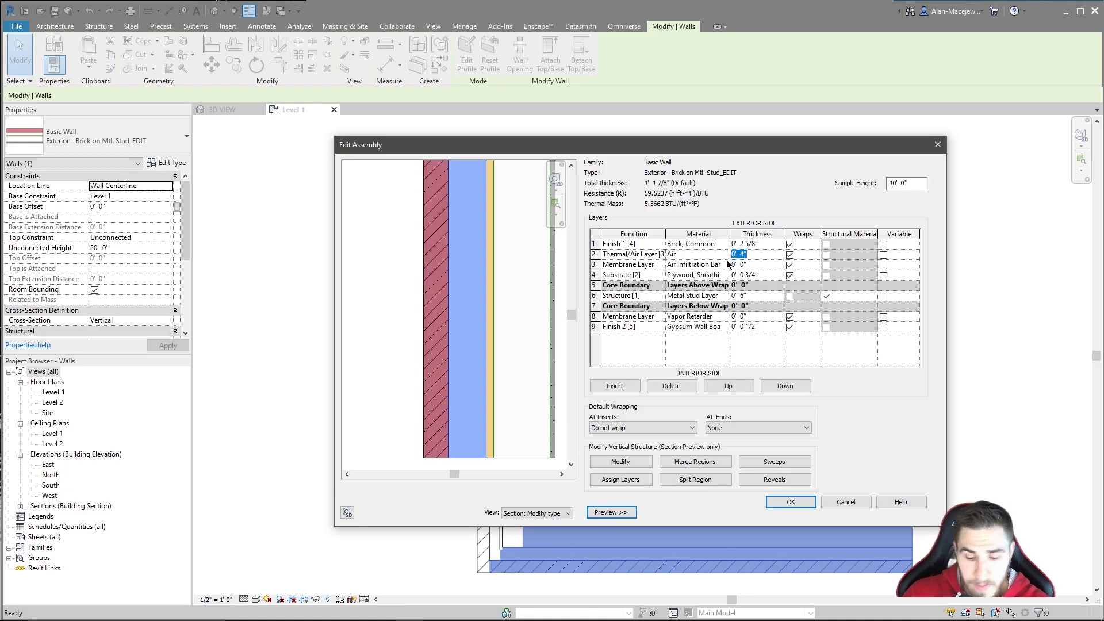
{"action": "key", "text": "Tab"}
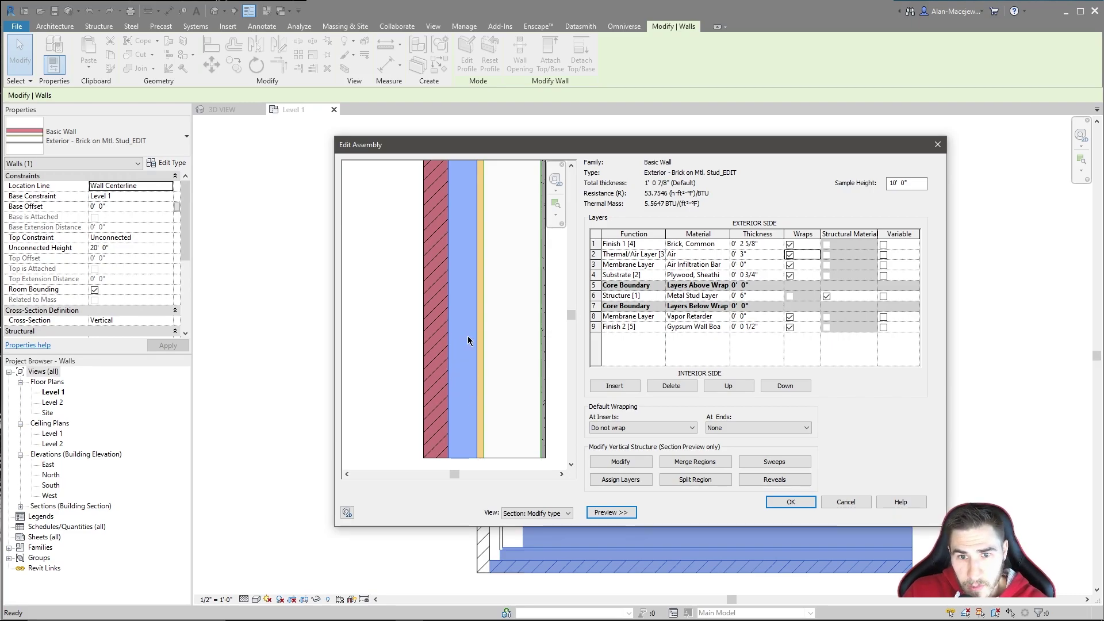
- Restore the Brick, Common finish layer's thickness to 3 5/8" in the layer table
{"action": "left_click", "coordinate": [742, 255]}
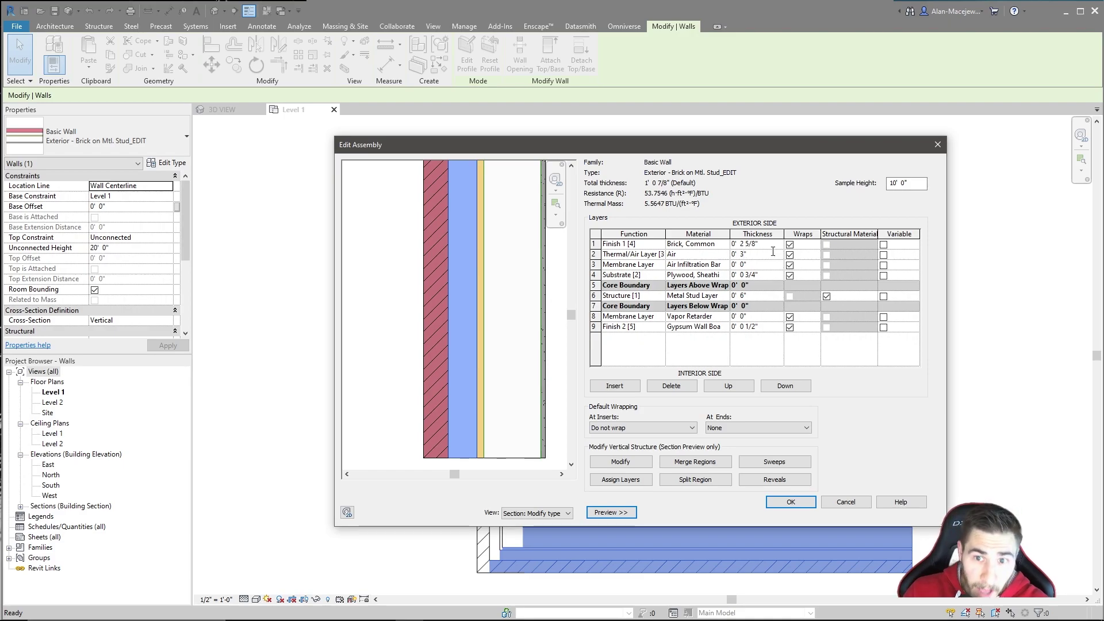
{"action": "left_click_drag", "start_coordinate": [757, 244], "coordinate": [733, 245]}
{"action": "left_click", "coordinate": [742, 243]}
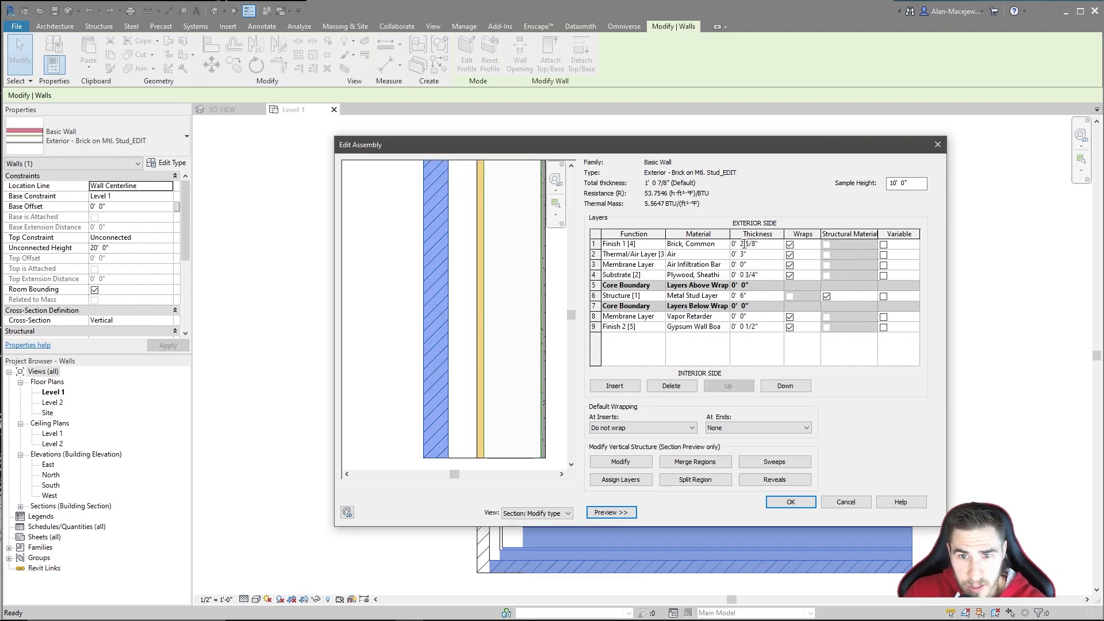
{"action": "type", "text": "3"}
{"action": "key", "text": "Tab"}
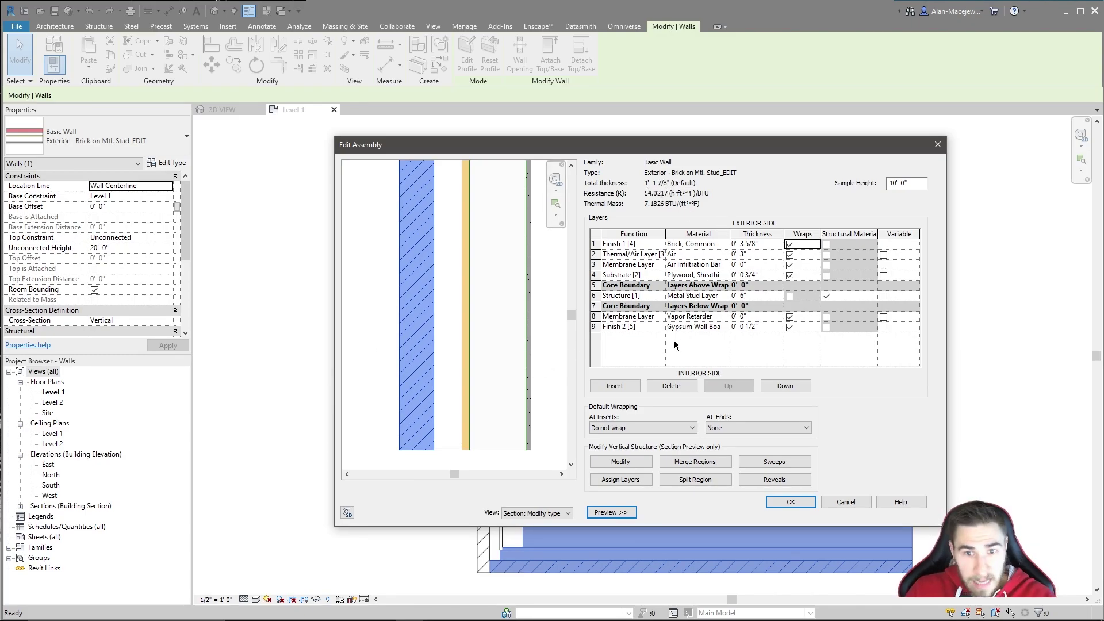
- Use Split Region to divide the brick finish horizontally 3" above the wall's base in the section preview
{"action": "left_click", "coordinate": [620, 463]}
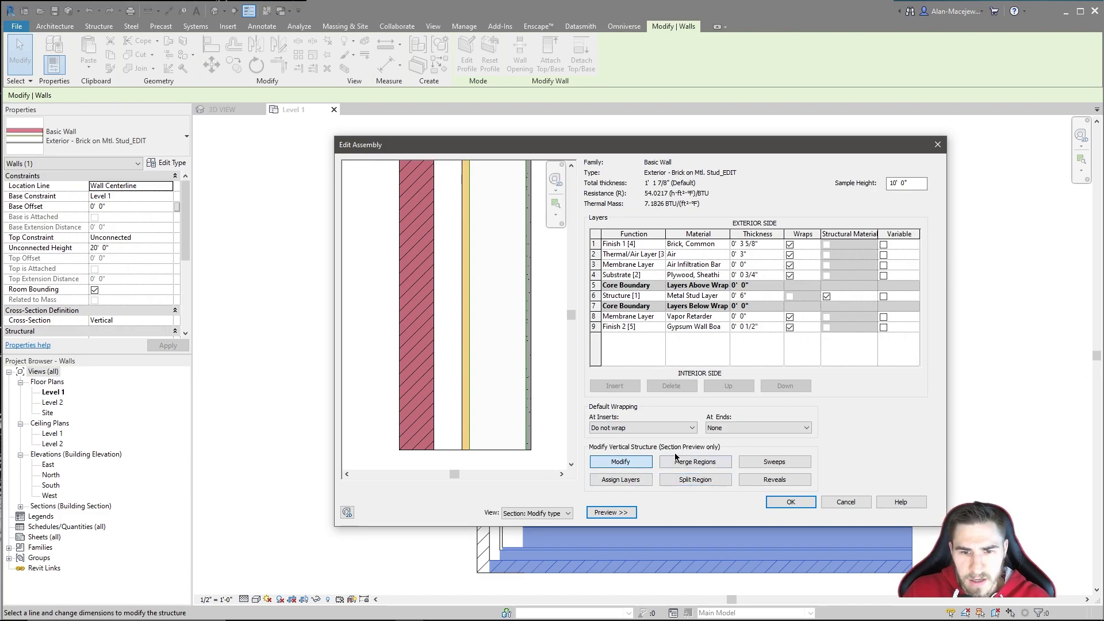
{"action": "left_click", "coordinate": [696, 479]}
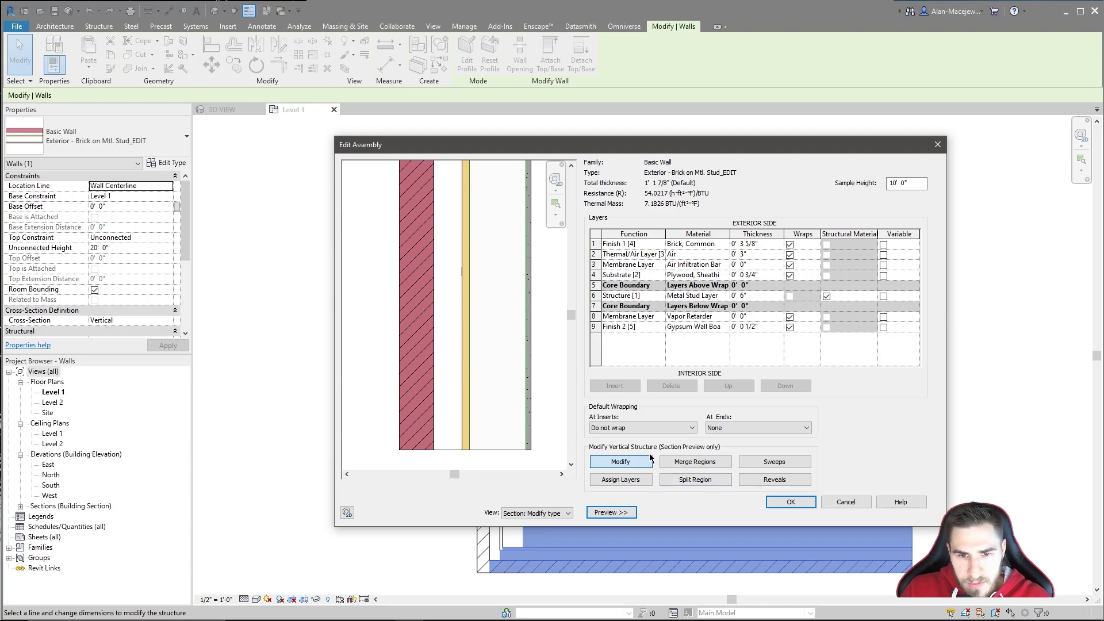
{"action": "scroll", "coordinate": [417, 375], "scroll_direction": "down", "scroll_amount": 1}
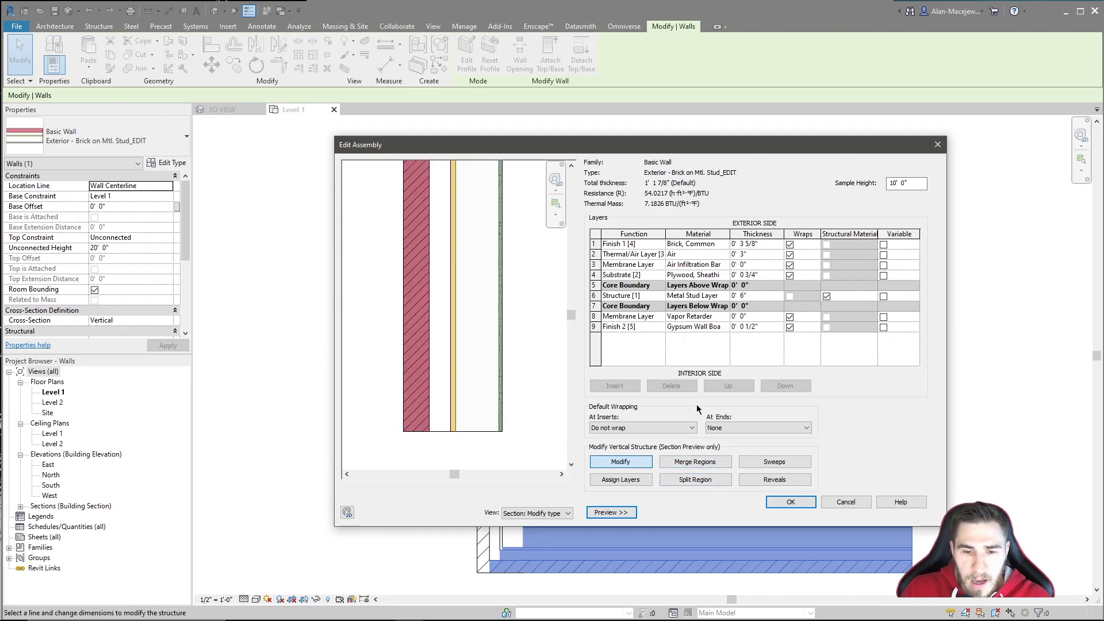
{"action": "left_click", "coordinate": [699, 481]}
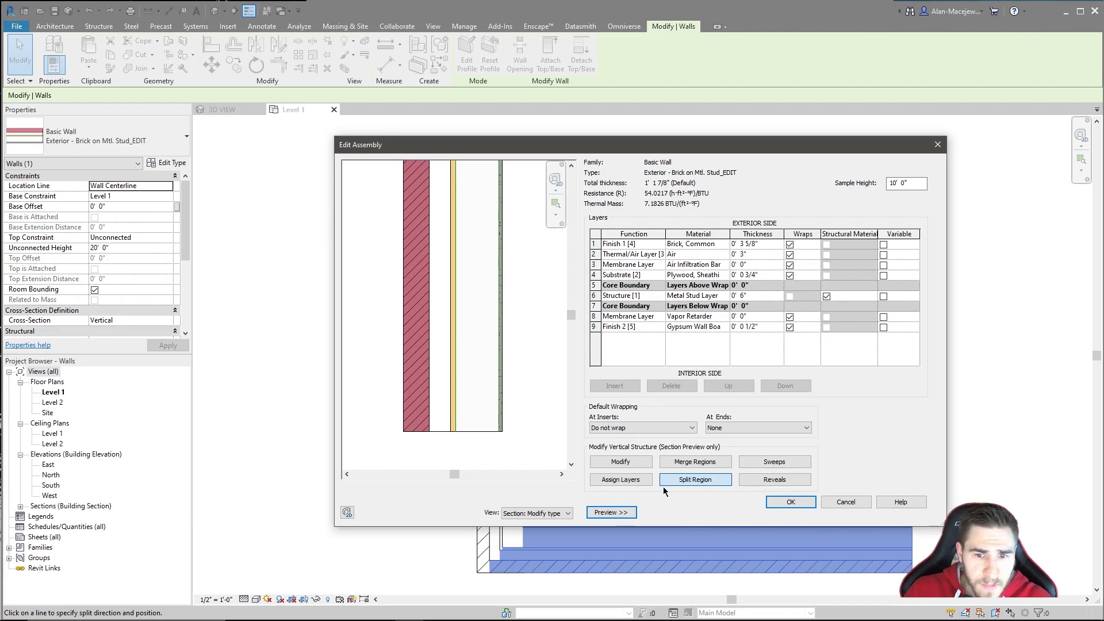
{"action": "scroll", "coordinate": [532, 377], "scroll_direction": "up", "scroll_amount": 1}
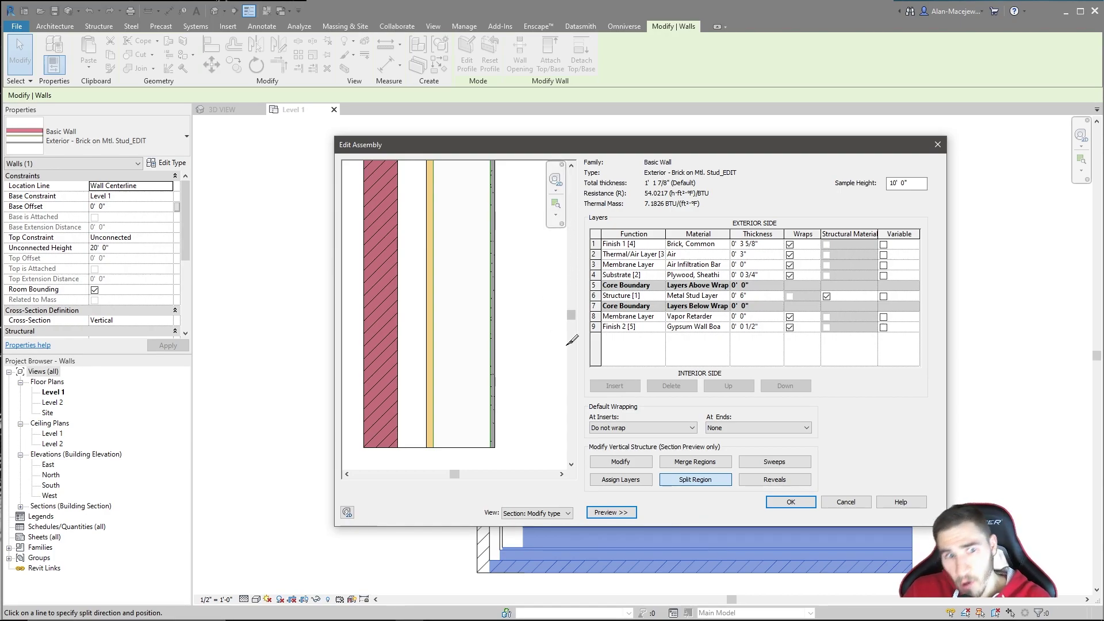
{"action": "scroll", "coordinate": [458, 354], "scroll_direction": "up", "scroll_amount": 2}
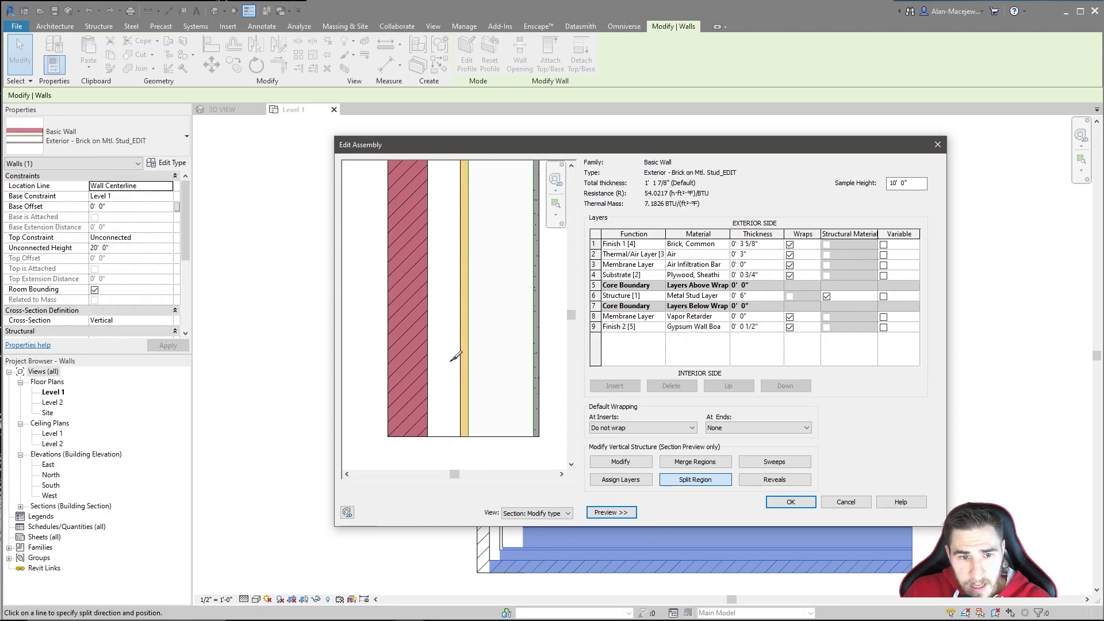
{"action": "scroll", "coordinate": [440, 375], "scroll_direction": "down", "scroll_amount": 1}
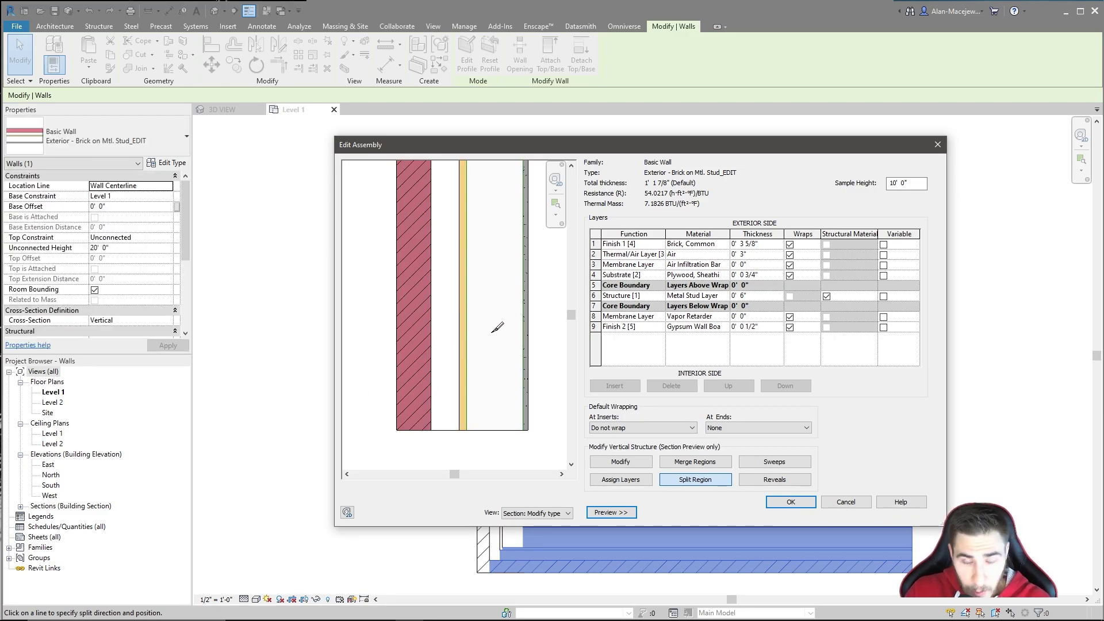
{"action": "scroll", "coordinate": [434, 367], "scroll_direction": "down", "scroll_amount": 1}
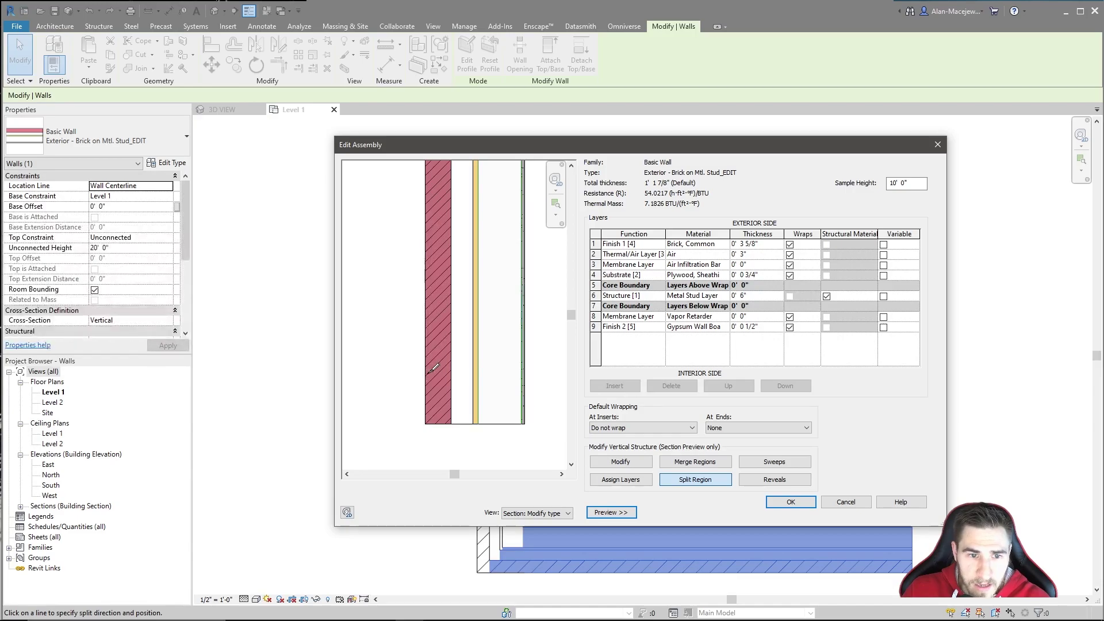
{"action": "scroll", "coordinate": [425, 373], "scroll_direction": "up", "scroll_amount": 2}
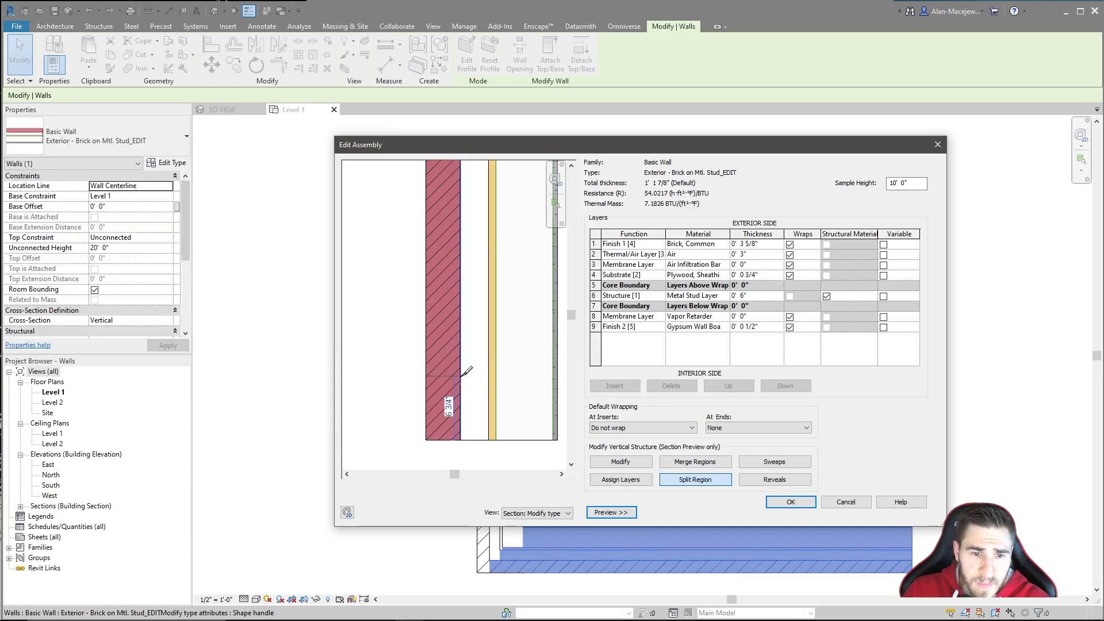
{"action": "left_click", "coordinate": [461, 336]}
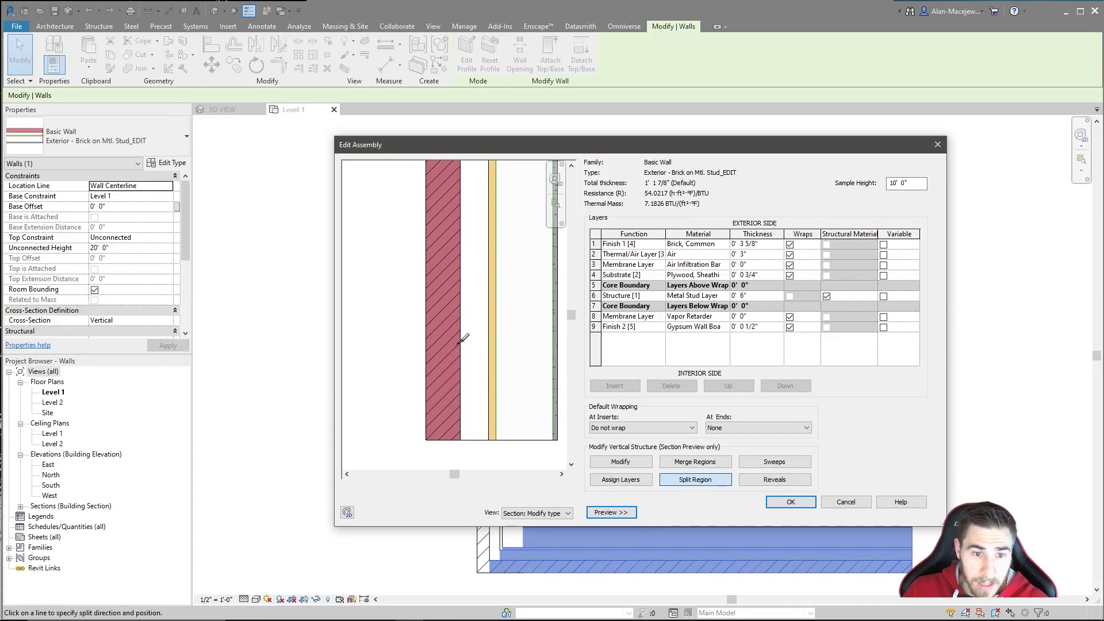
{"action": "scroll", "coordinate": [459, 332], "scroll_direction": "down", "scroll_amount": 1}
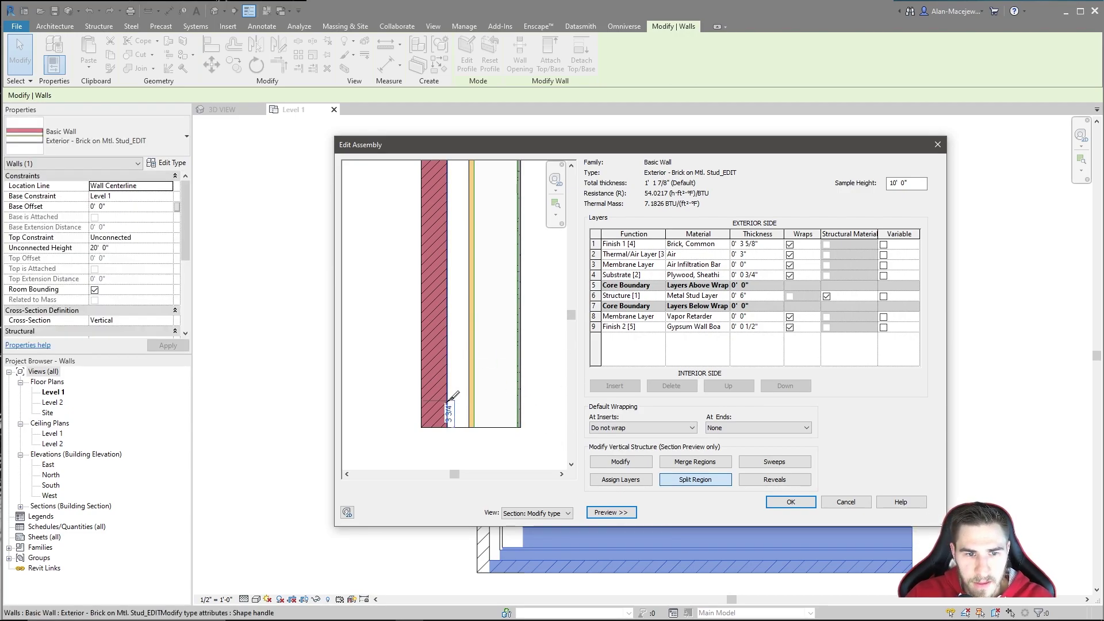
{"action": "scroll", "coordinate": [452, 396], "scroll_direction": "up", "scroll_amount": 2}
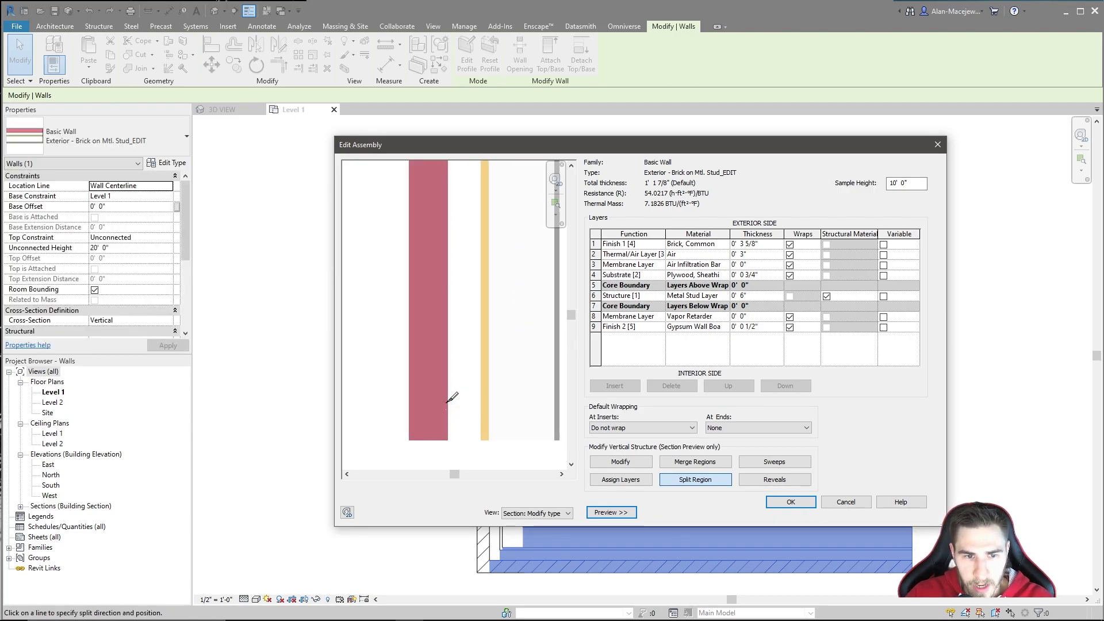
{"action": "left_click", "coordinate": [415, 408]}
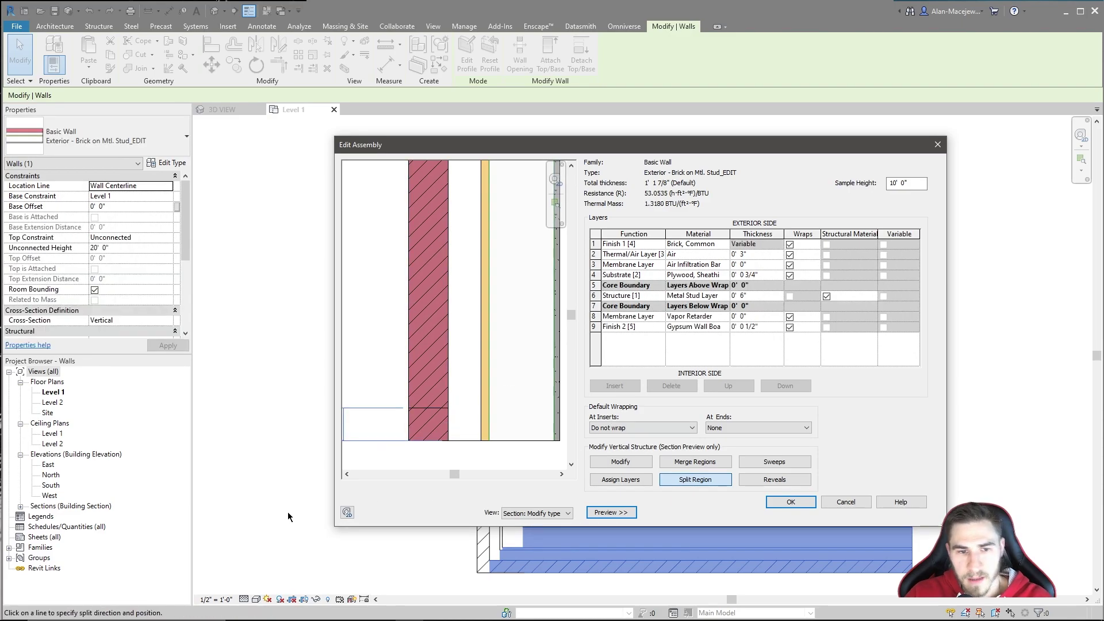
{"action": "scroll", "coordinate": [499, 401], "scroll_direction": "down", "scroll_amount": 2}
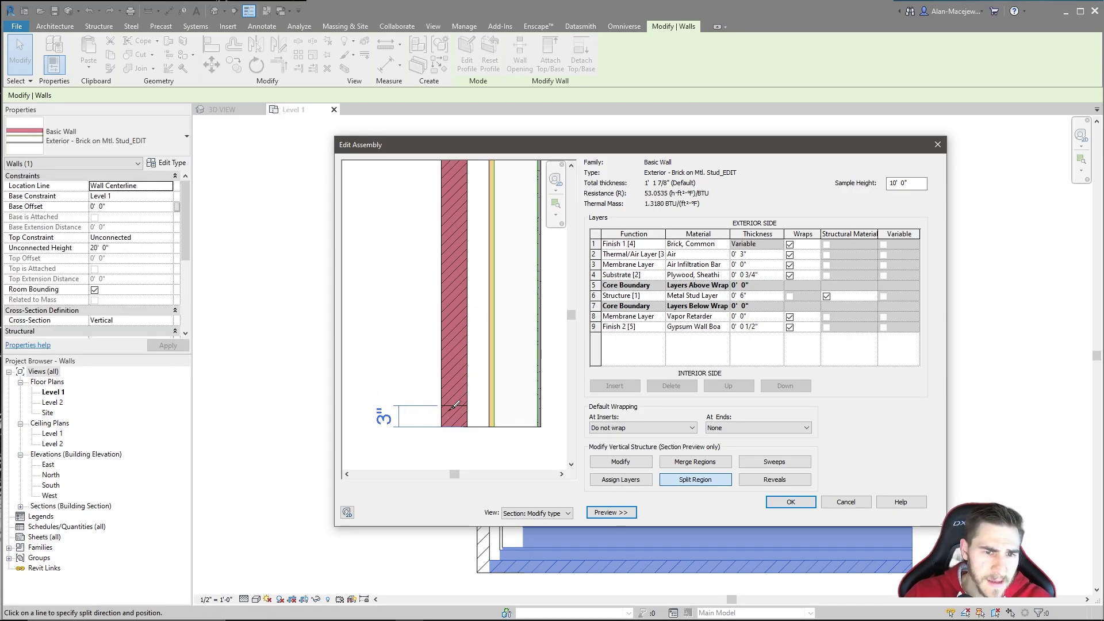
{"action": "scroll", "coordinate": [463, 400], "scroll_direction": "up", "scroll_amount": 1}
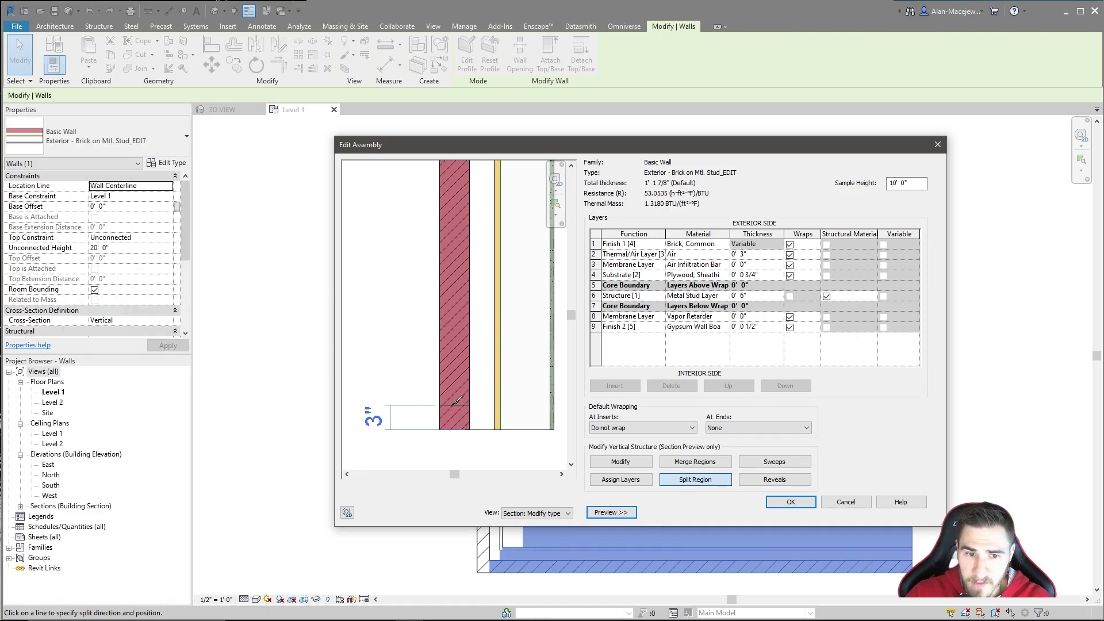
- Highlight the split brick layer, and use Modify to select its border with the air layer near the wall's base
{"action": "left_click", "coordinate": [761, 244]}
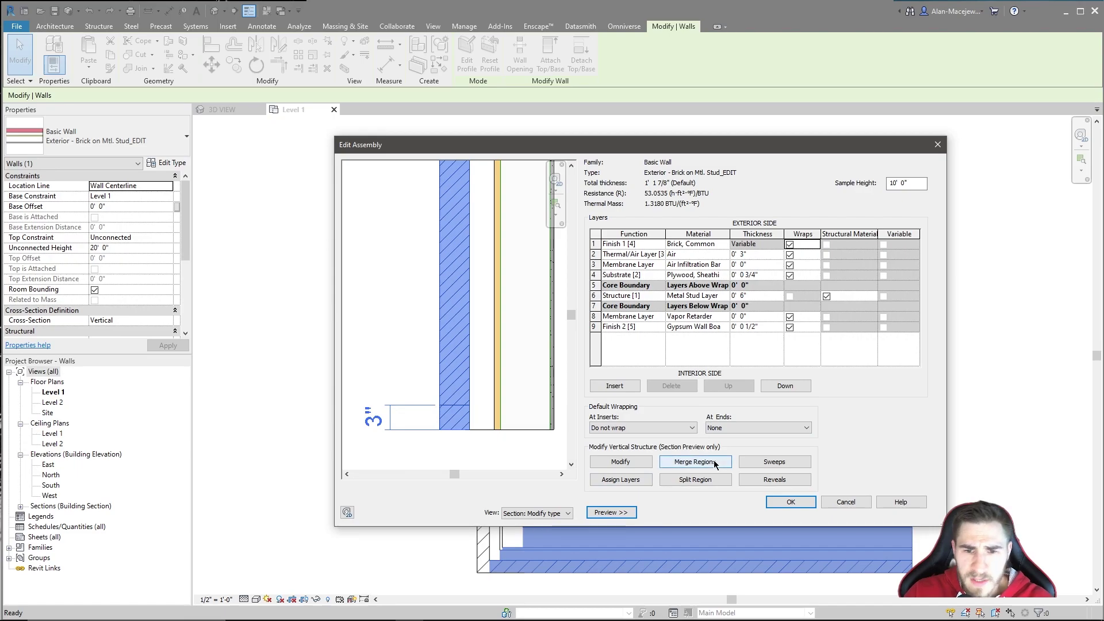
{"action": "left_click", "coordinate": [623, 463]}
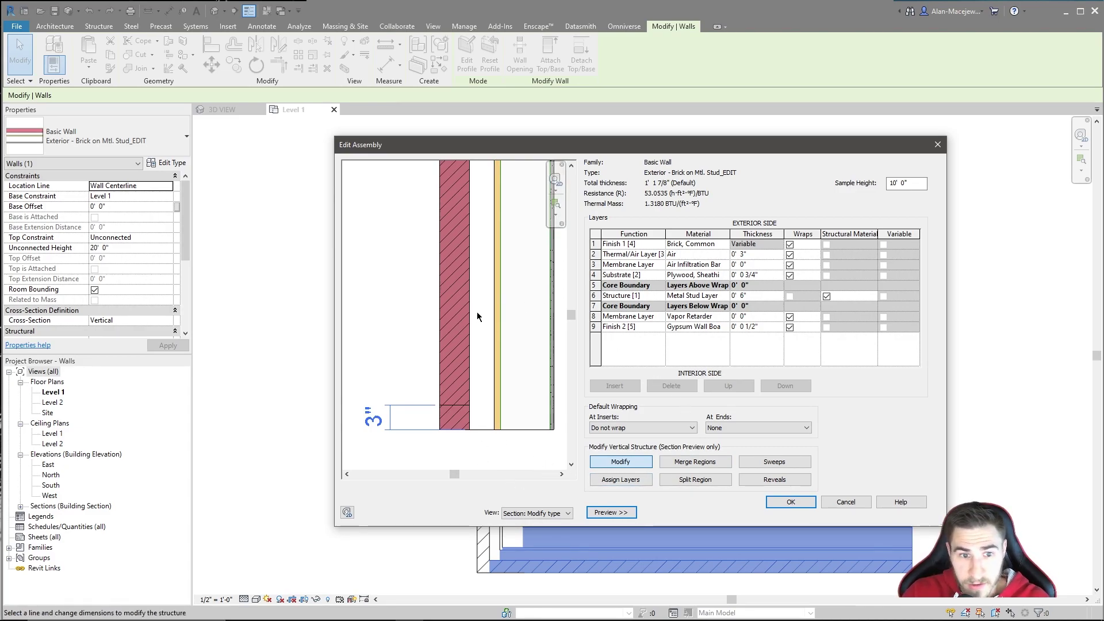
{"action": "scroll", "coordinate": [489, 409], "scroll_direction": "up", "scroll_amount": 2}
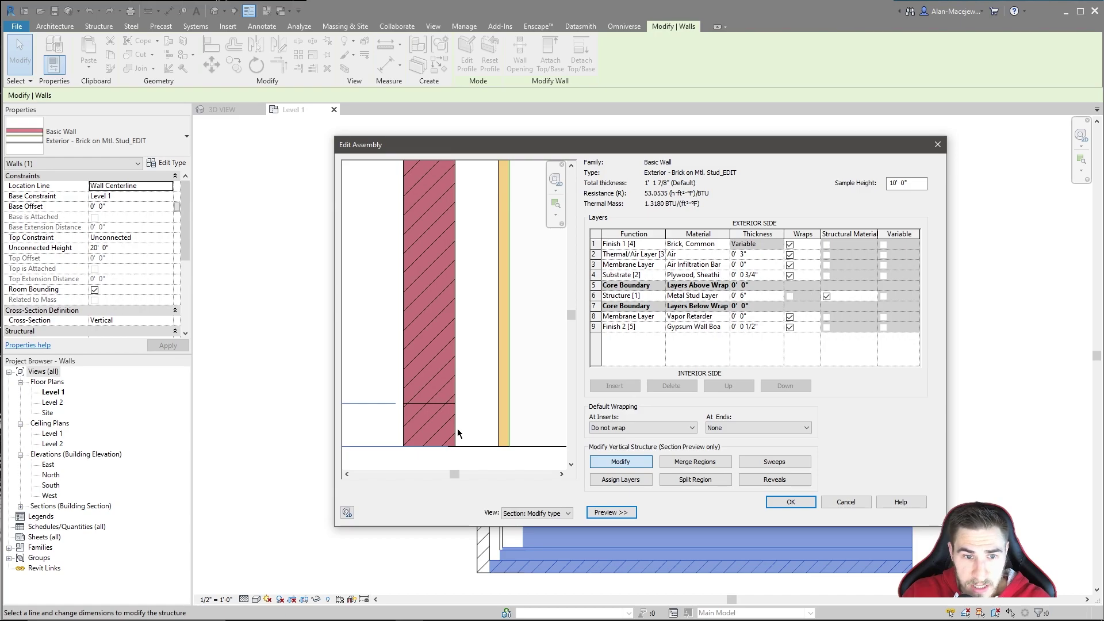
{"action": "scroll", "coordinate": [538, 399], "scroll_direction": "down", "scroll_amount": 2}
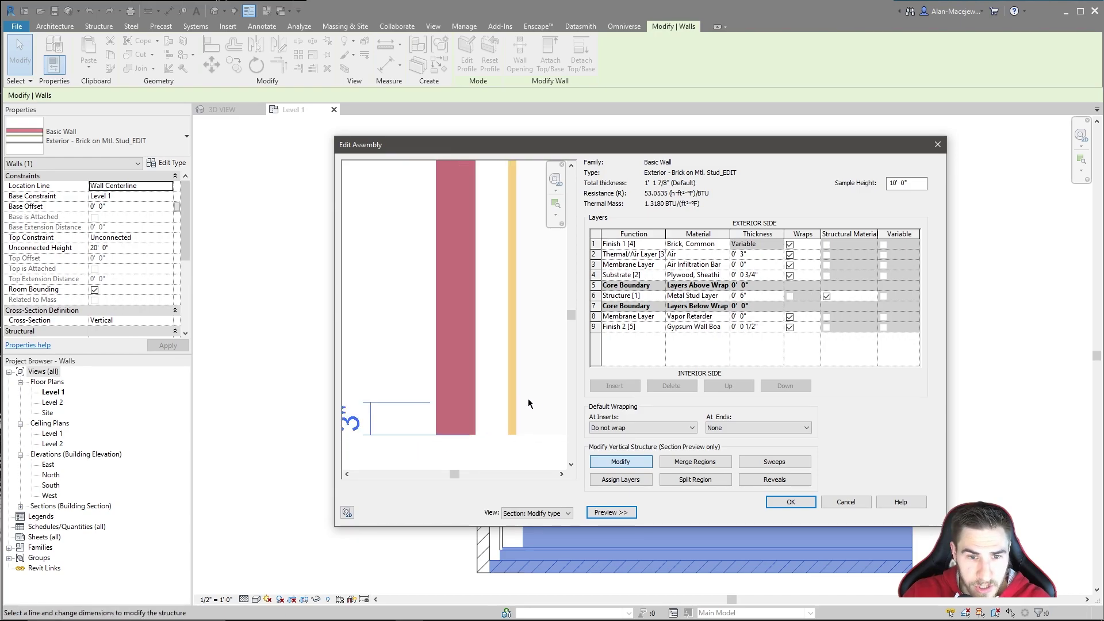
{"action": "left_click", "coordinate": [476, 425]}
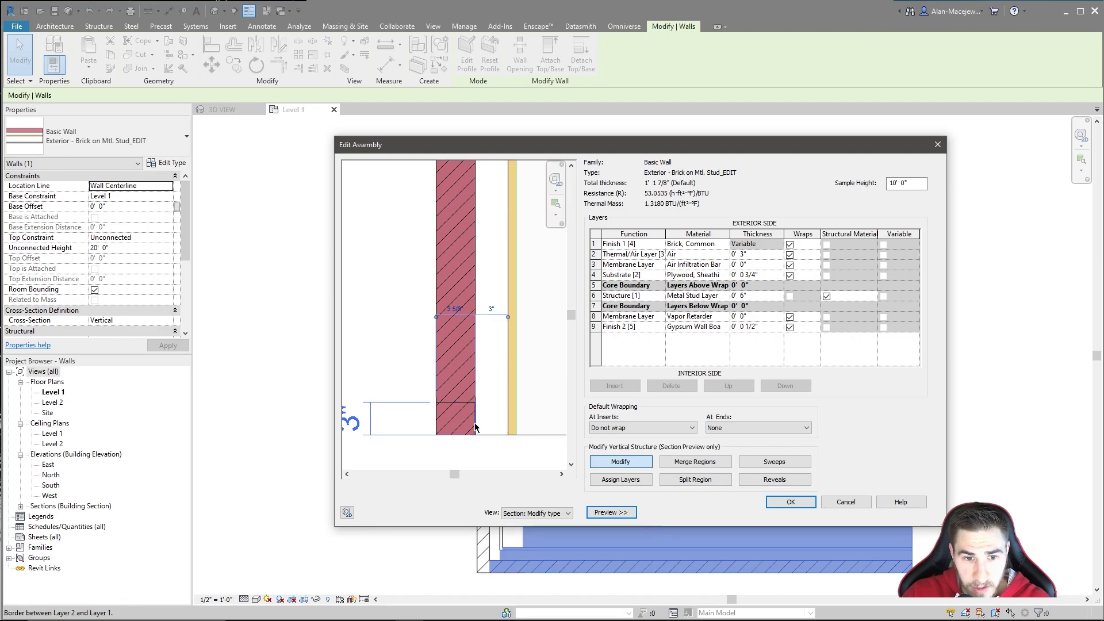
{"action": "scroll", "coordinate": [530, 398], "scroll_direction": "down", "scroll_amount": 1}
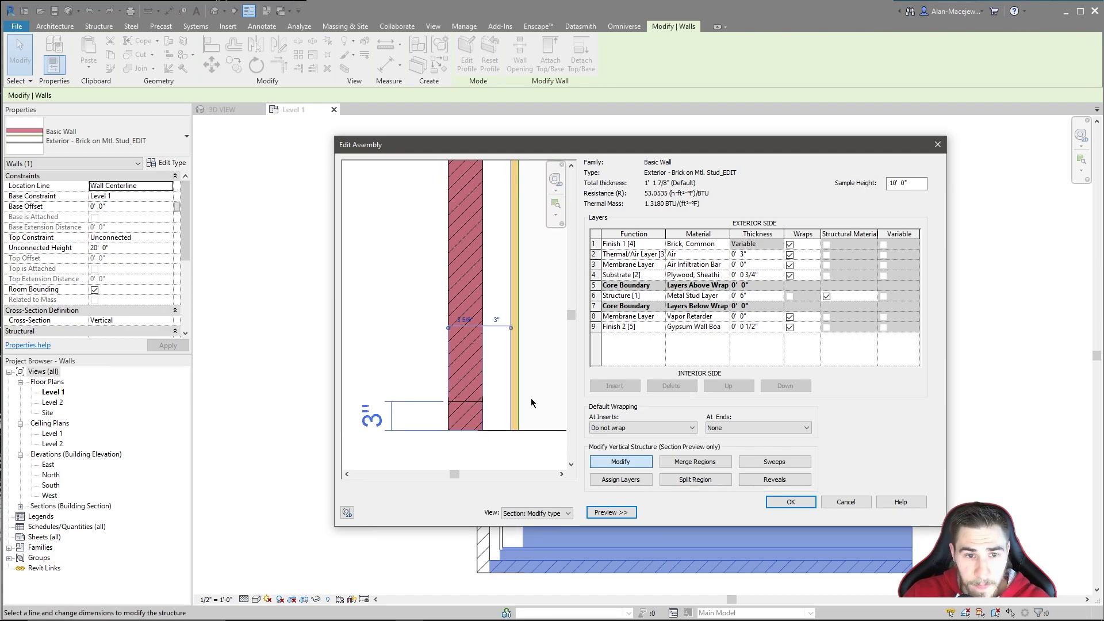
- Set the air gap beside the split brick base region to 1" so the lower brick extends toward the sheathing
{"action": "left_click", "coordinate": [494, 318]}
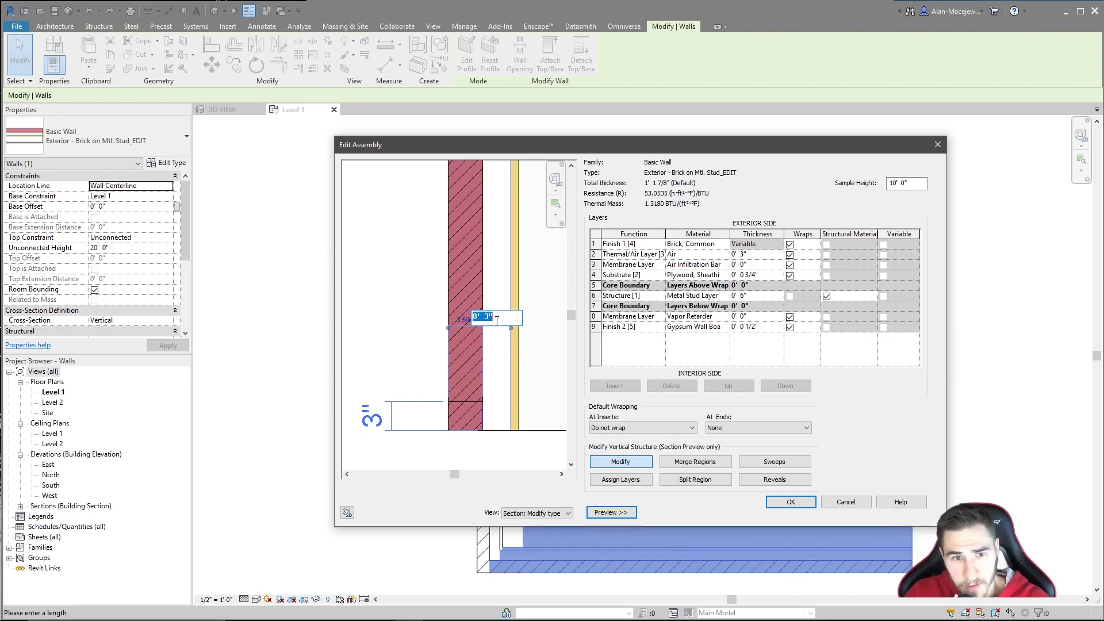
{"action": "left_click", "coordinate": [484, 355]}
{"action": "left_click", "coordinate": [499, 306]}
{"action": "left_click", "coordinate": [484, 416]}
{"action": "left_click", "coordinate": [494, 307]}
{"action": "type", "text": "1"}
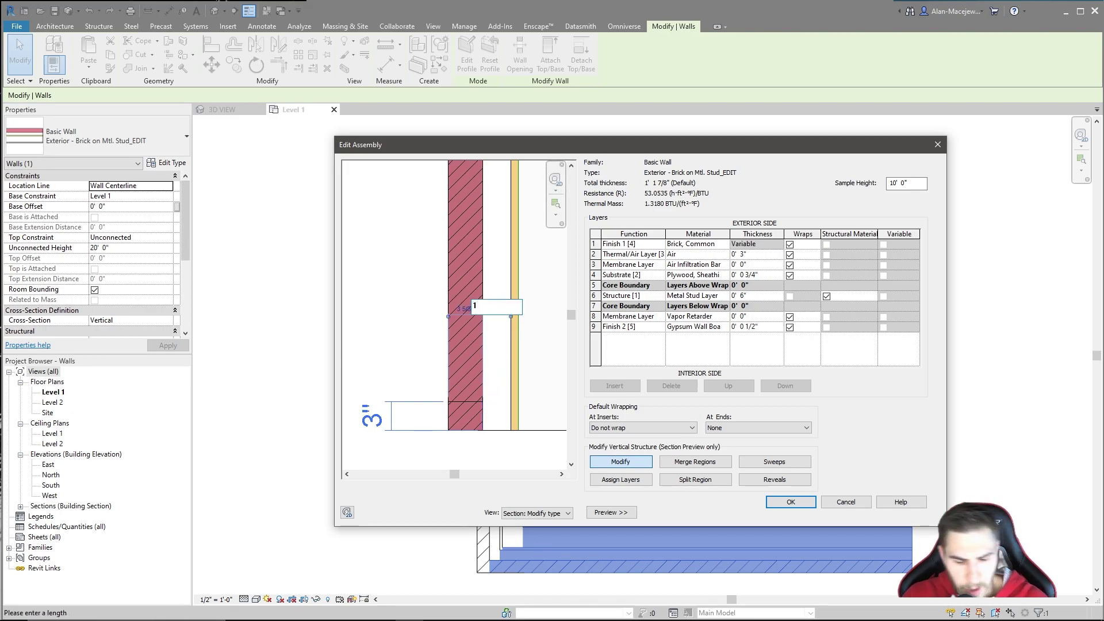
{"action": "key", "text": "Return"}
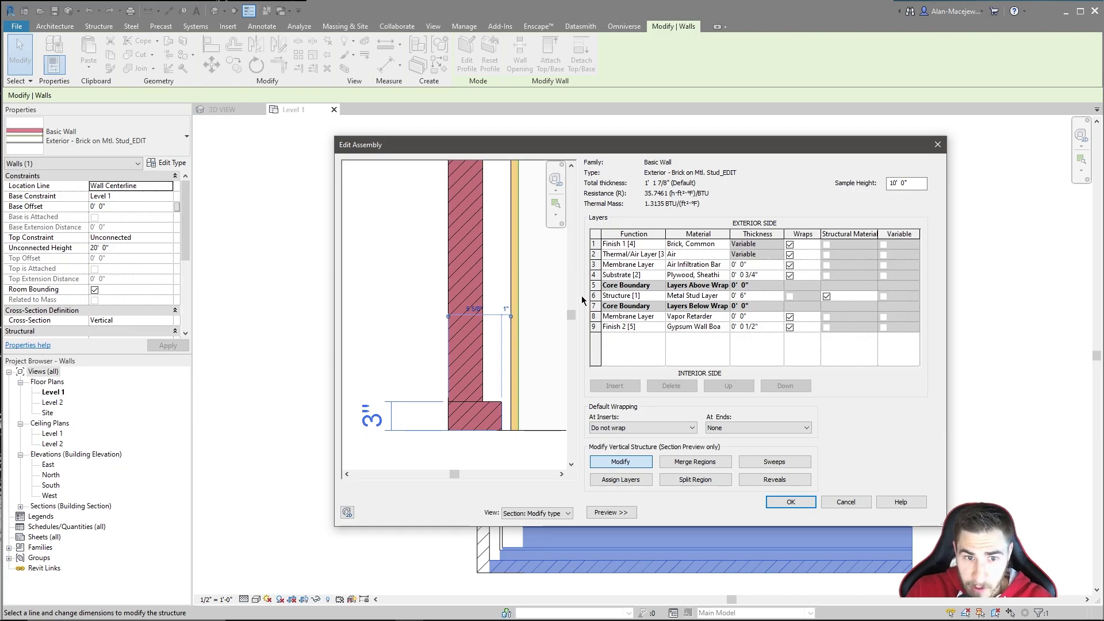
- Highlight the Brick, Common and Air layers in turn to compare their extents at the stepped brick base
{"action": "left_click", "coordinate": [760, 245]}
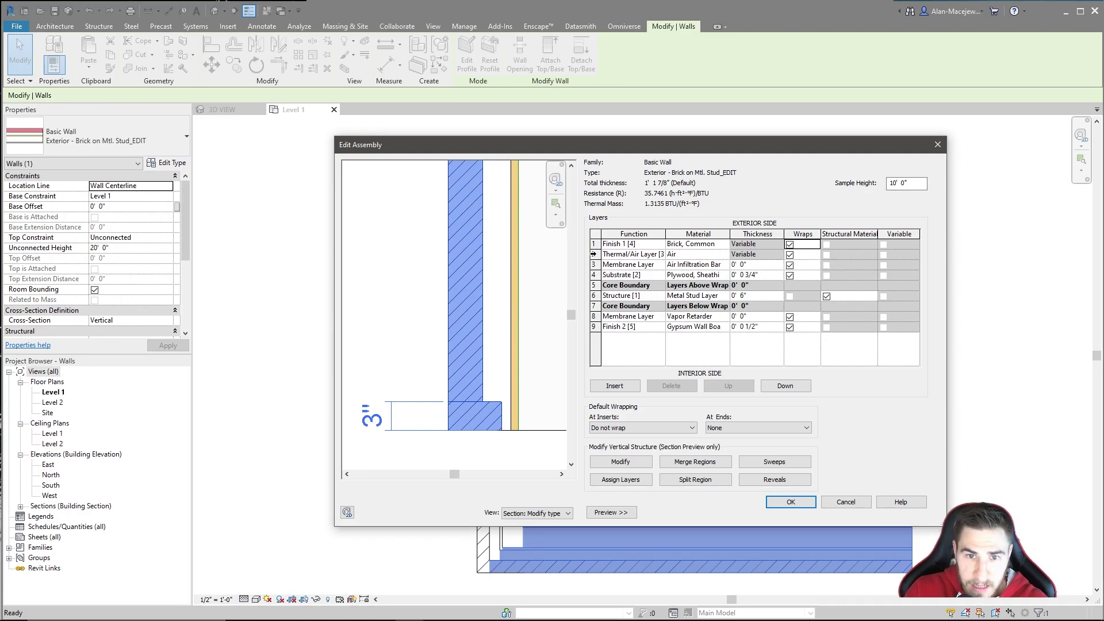
{"action": "left_click", "coordinate": [594, 254]}
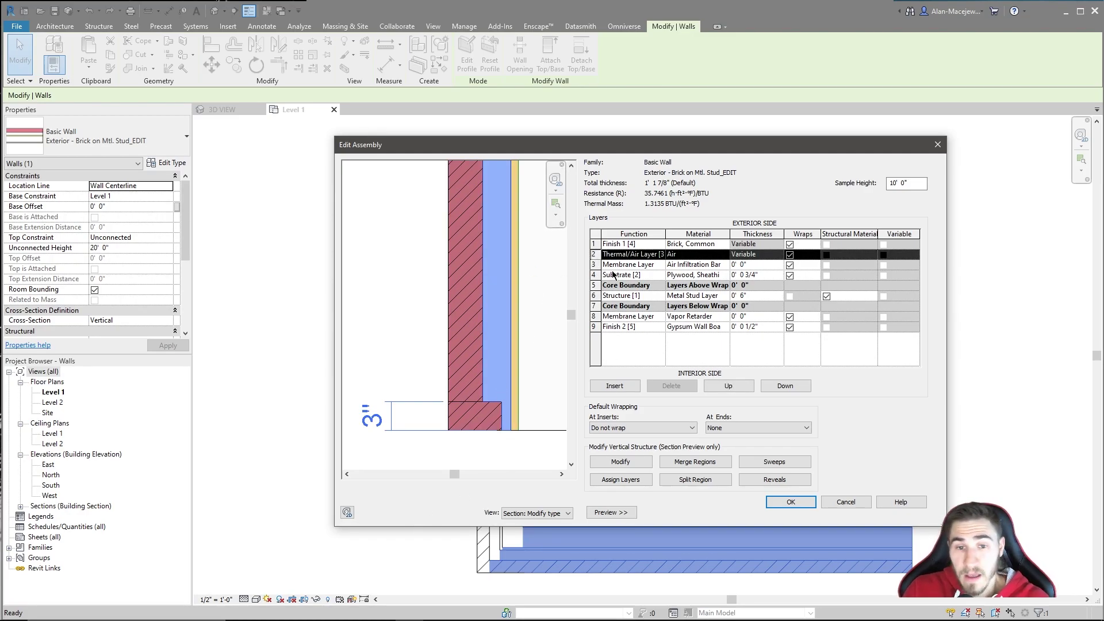
{"action": "left_click", "coordinate": [595, 244]}
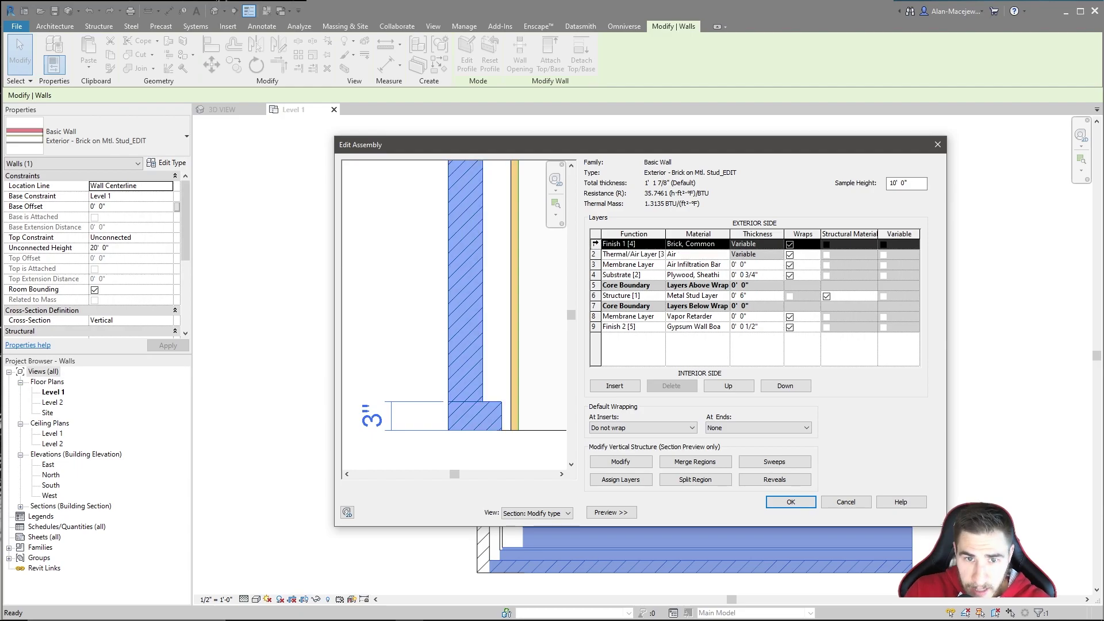
{"action": "left_click", "coordinate": [596, 254]}
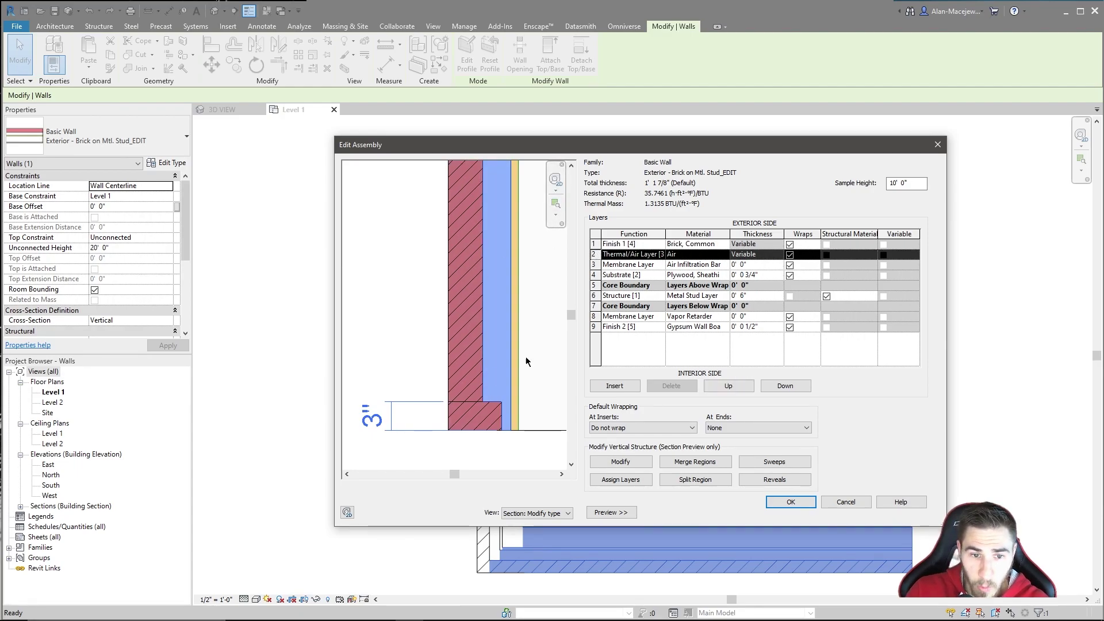
{"action": "left_click", "coordinate": [605, 244]}
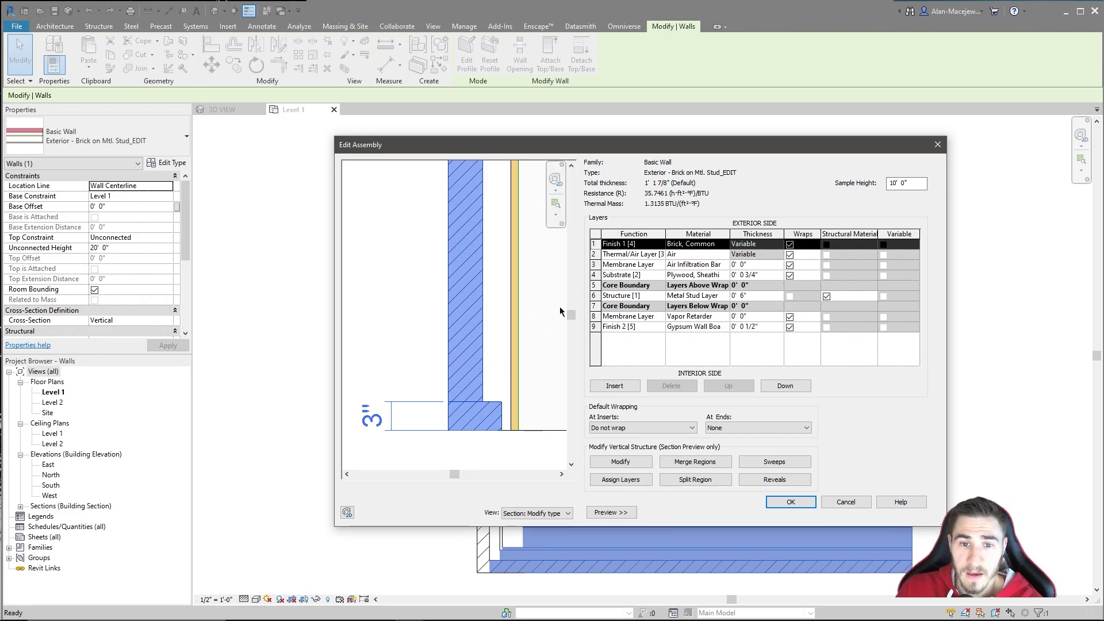
{"action": "scroll", "coordinate": [437, 337], "scroll_direction": "down", "scroll_amount": 1}
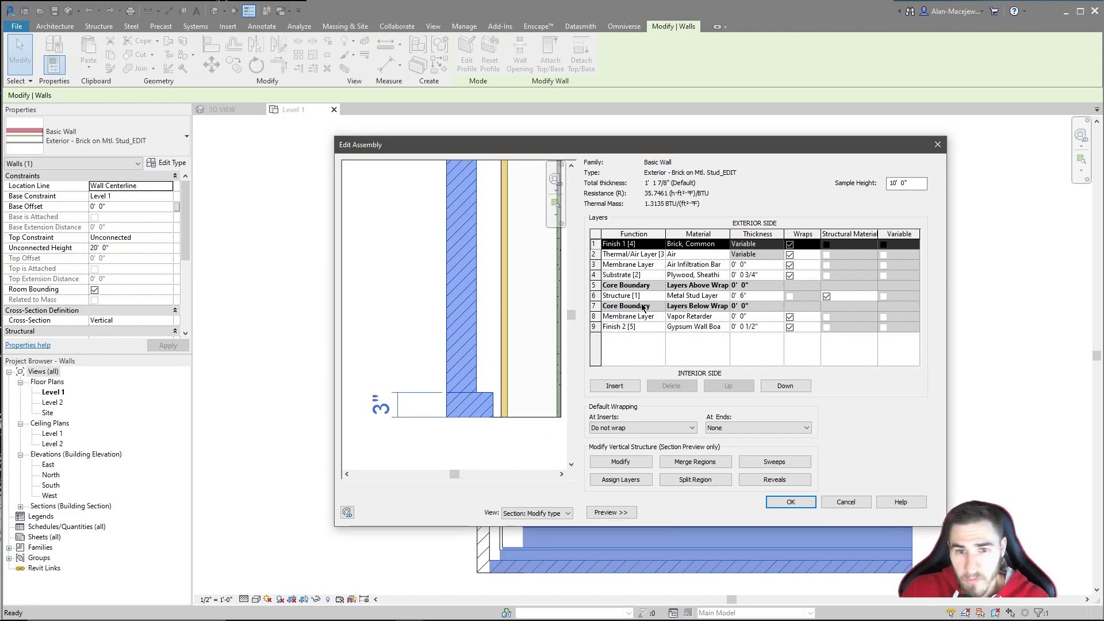
- Search the materials for "conc" and assign the cast-in-place concrete material to the Structure [1] layer
{"action": "left_click", "coordinate": [700, 296]}
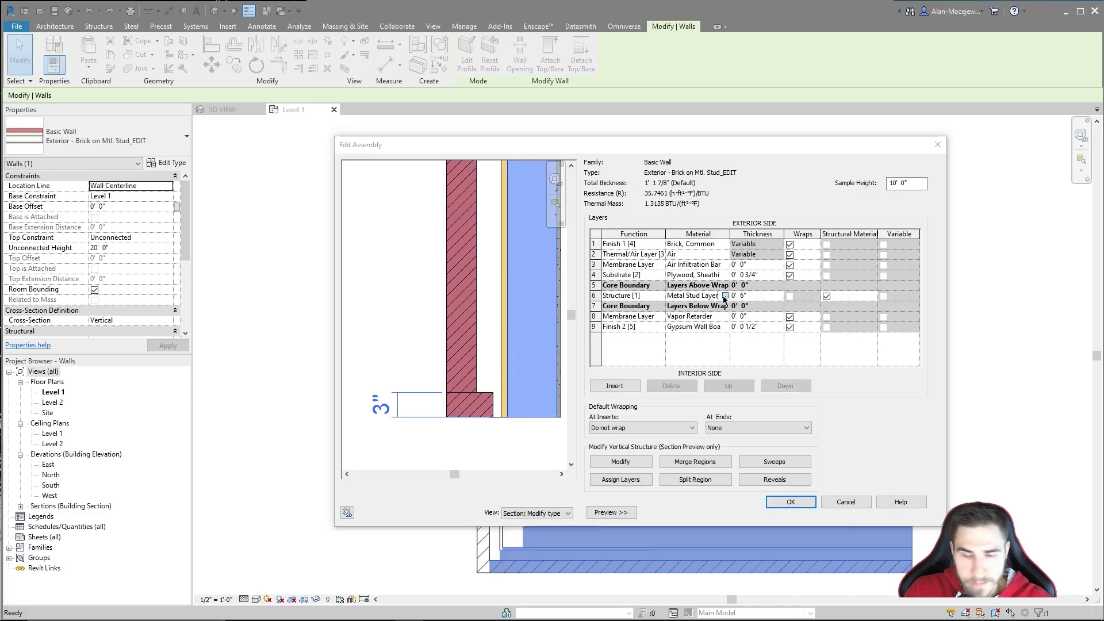
{"action": "left_click", "coordinate": [725, 295]}
{"action": "type", "text": "conc"}
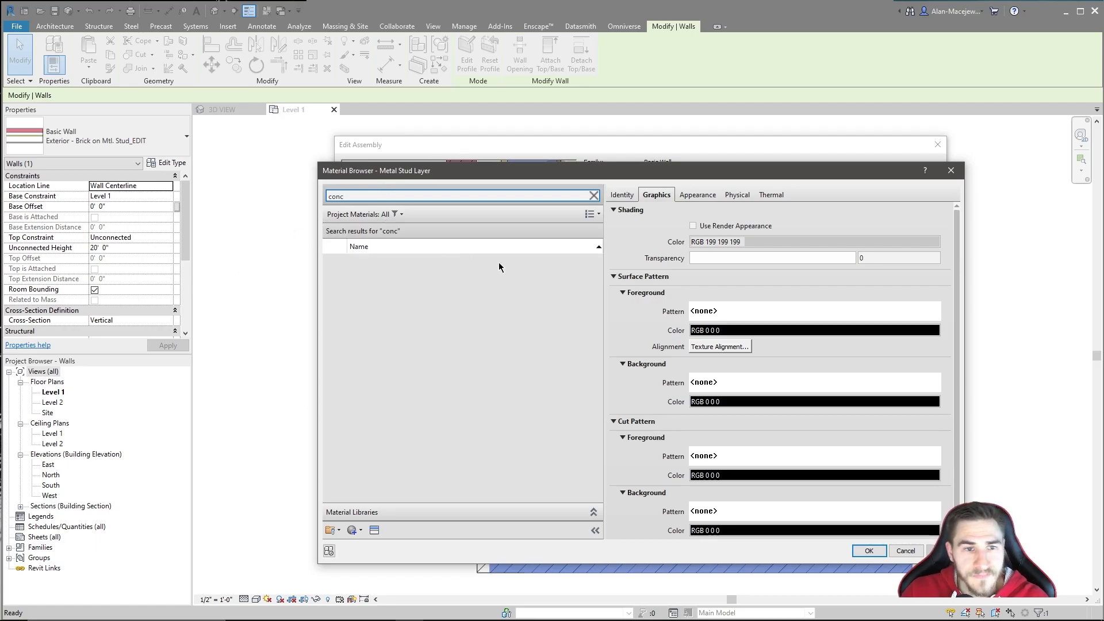
{"action": "left_click", "coordinate": [481, 287]}
{"action": "left_click", "coordinate": [869, 551]}
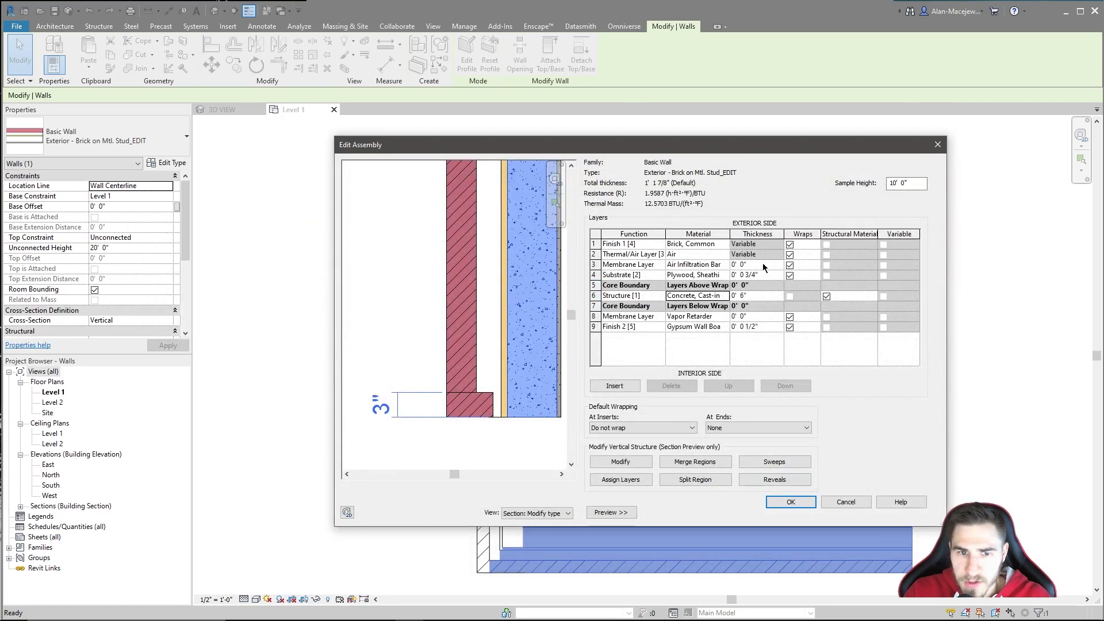
- Highlight the Brick, Common finish layer and examine its stepped base beside the concrete structure in the section preview
{"action": "scroll", "coordinate": [457, 296], "scroll_direction": "down", "scroll_amount": 1}
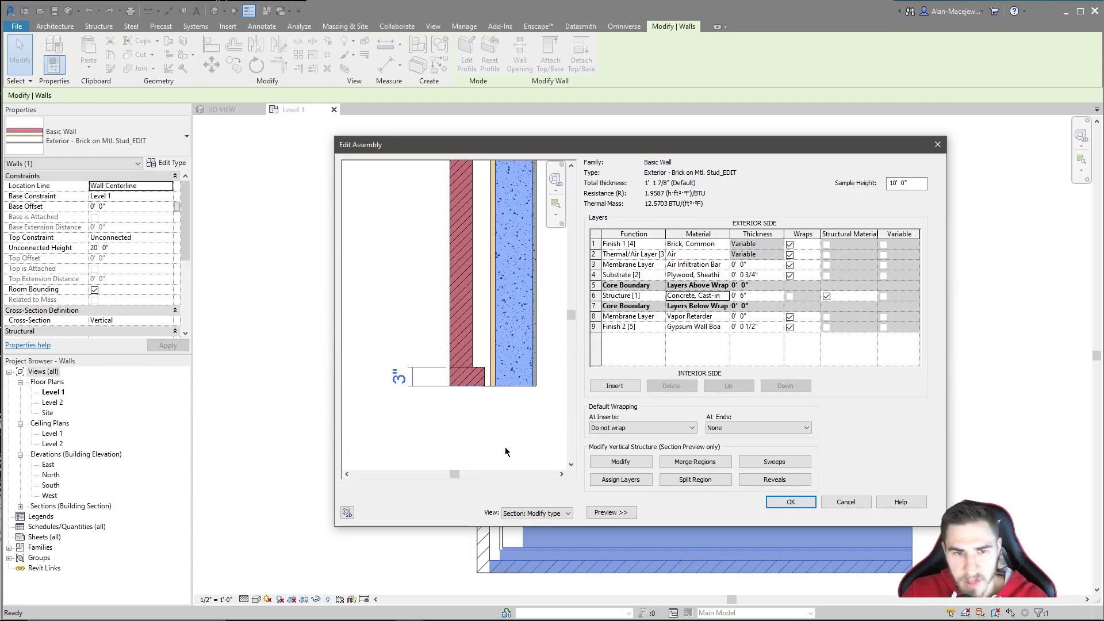
{"action": "scroll", "coordinate": [535, 386], "scroll_direction": "up", "scroll_amount": 2}
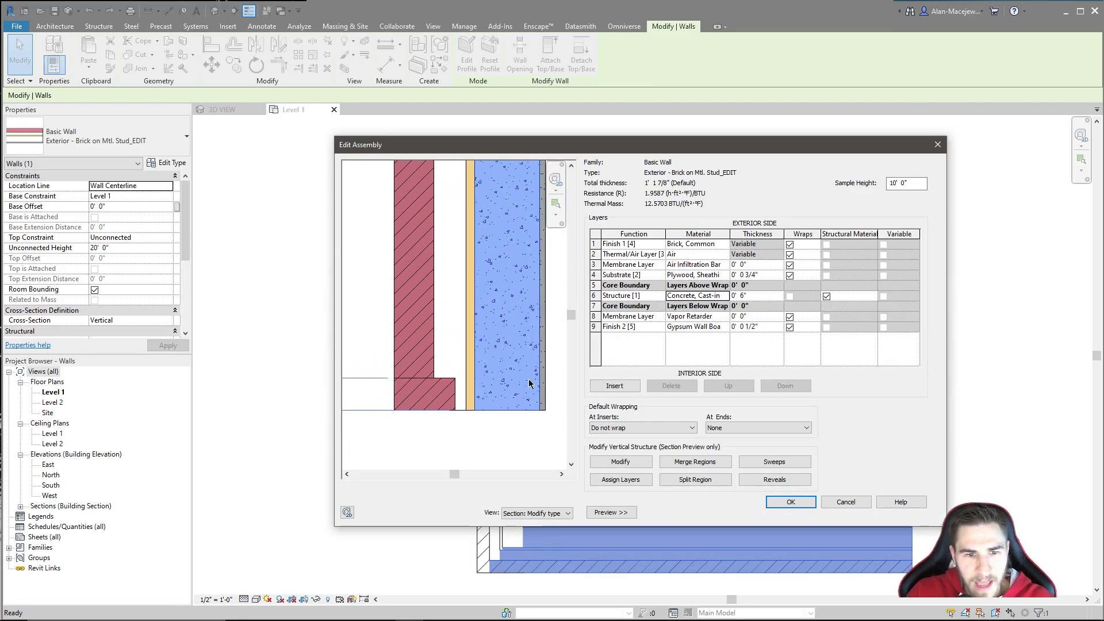
{"action": "scroll", "coordinate": [538, 424], "scroll_direction": "down", "scroll_amount": 1}
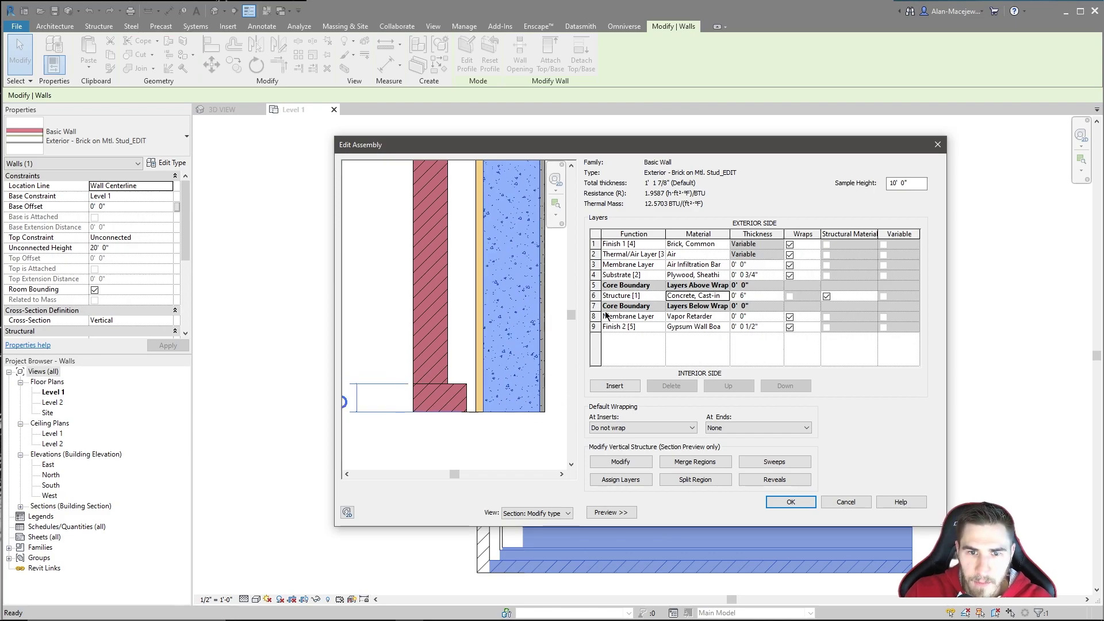
{"action": "left_click", "coordinate": [595, 245]}
{"action": "scroll", "coordinate": [501, 374], "scroll_direction": "down", "scroll_amount": 1}
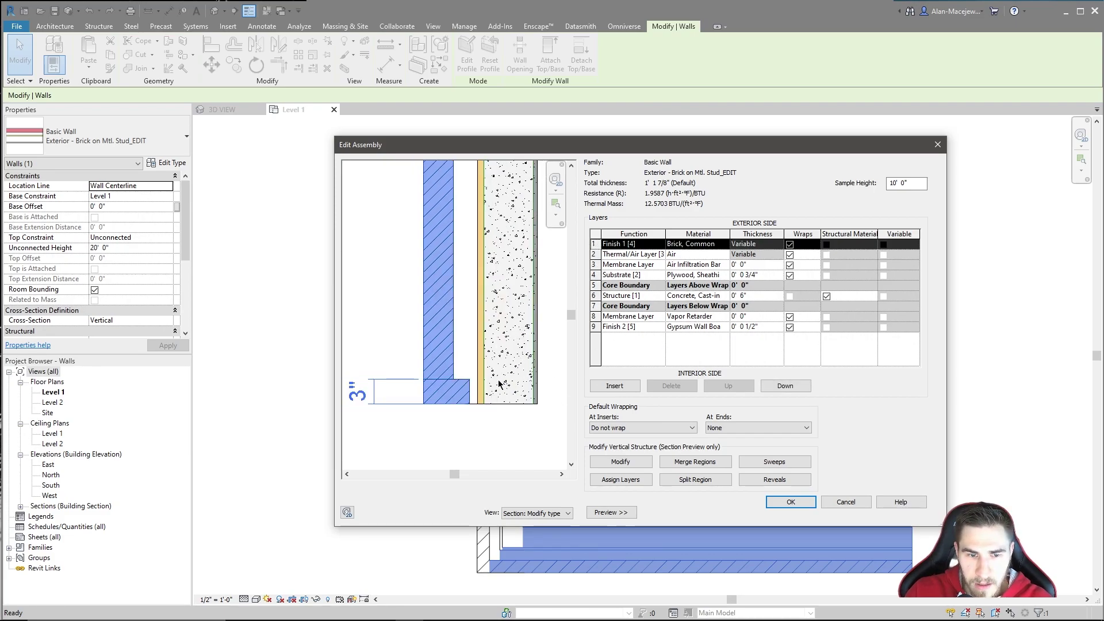
{"action": "middle_click_drag", "start_coordinate": [390, 318], "coordinate": [396, 350]}
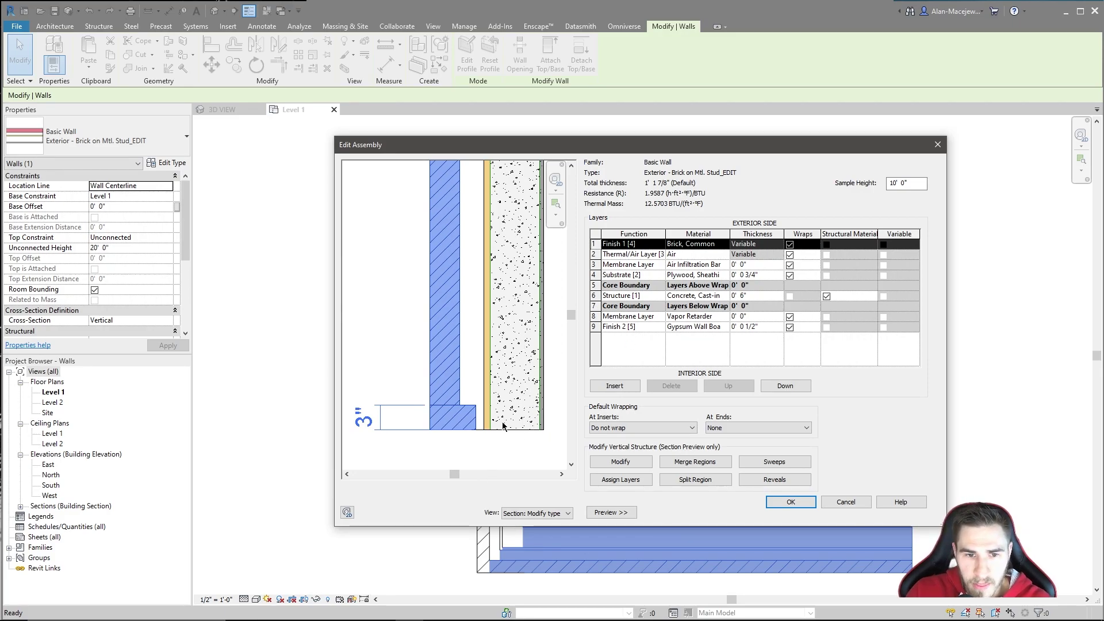
{"action": "middle_click_drag", "start_coordinate": [515, 364], "coordinate": [504, 367]}
{"action": "scroll", "coordinate": [505, 371], "scroll_direction": "down", "scroll_amount": 1}
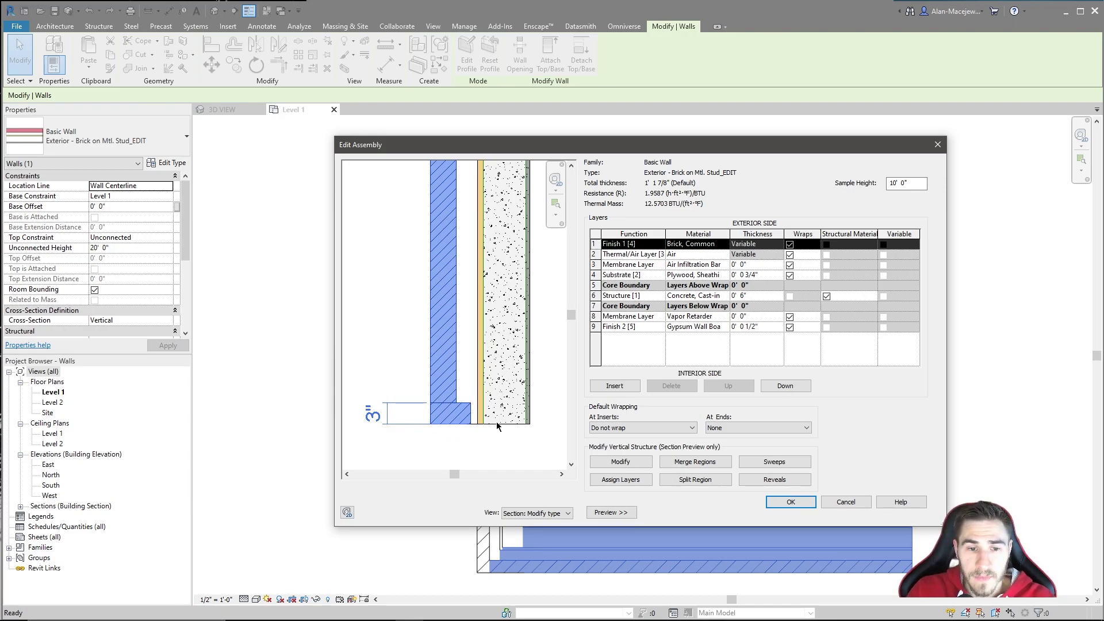
{"action": "scroll", "coordinate": [532, 407], "scroll_direction": "up", "scroll_amount": 1}
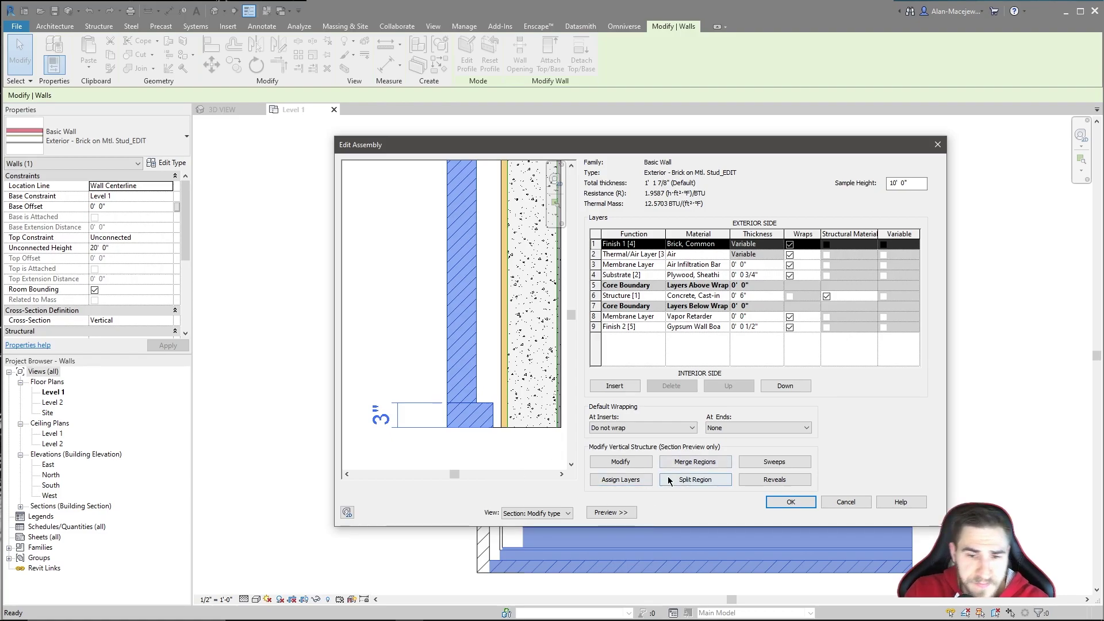
- Use Split Region to divide the plywood substrate about 3" and the air layer about 2 1/2" above the wall's base
{"action": "left_click", "coordinate": [694, 462]}
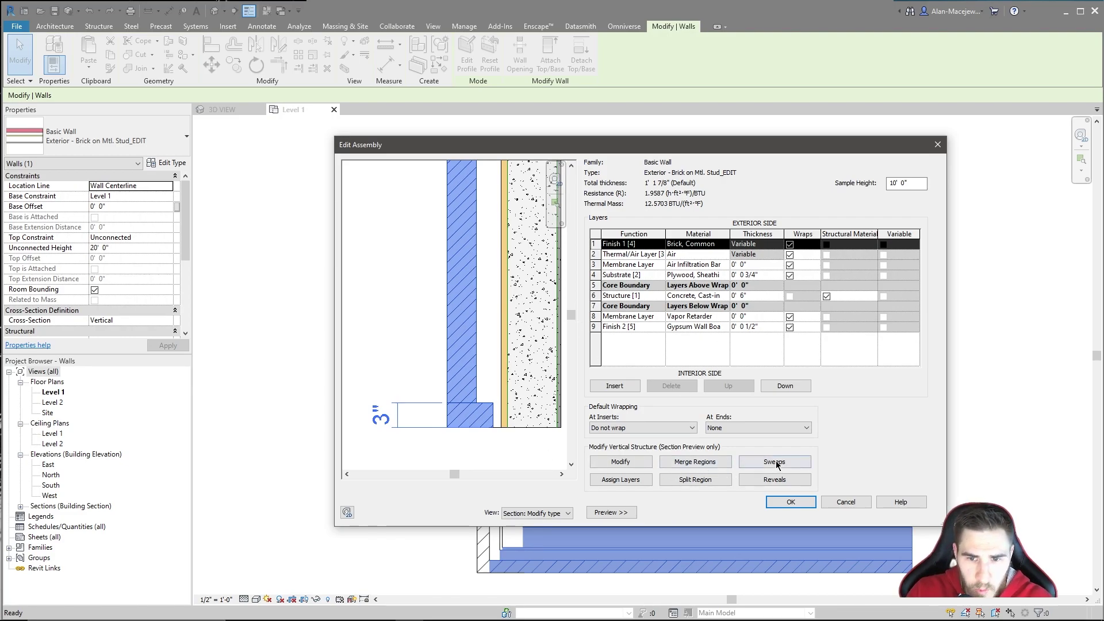
{"action": "left_click", "coordinate": [696, 478]}
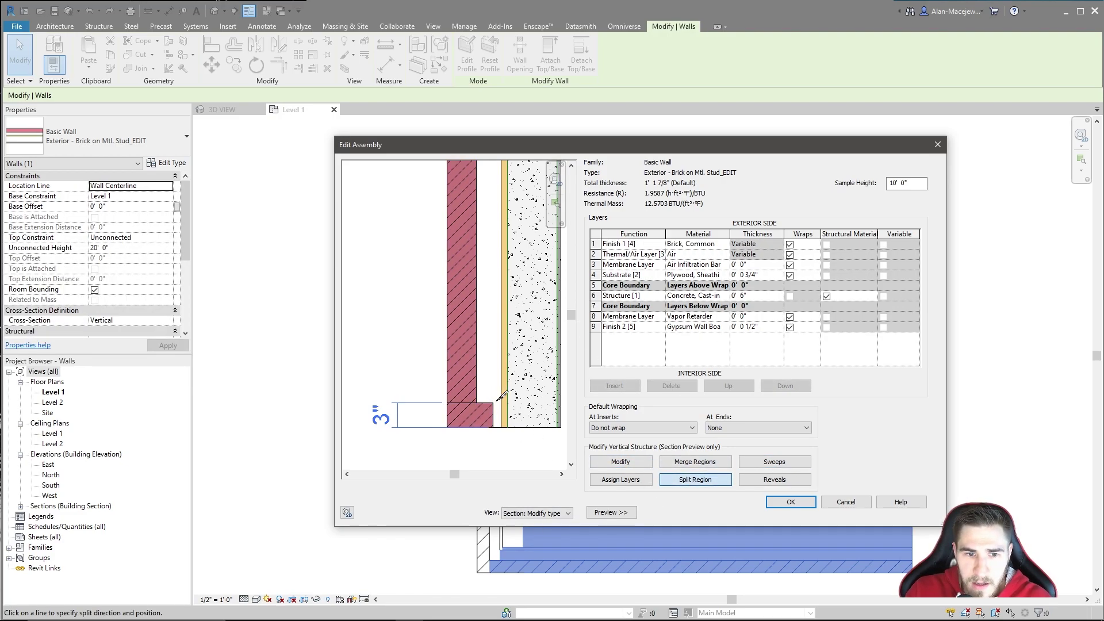
{"action": "scroll", "coordinate": [500, 397], "scroll_direction": "up", "scroll_amount": 3}
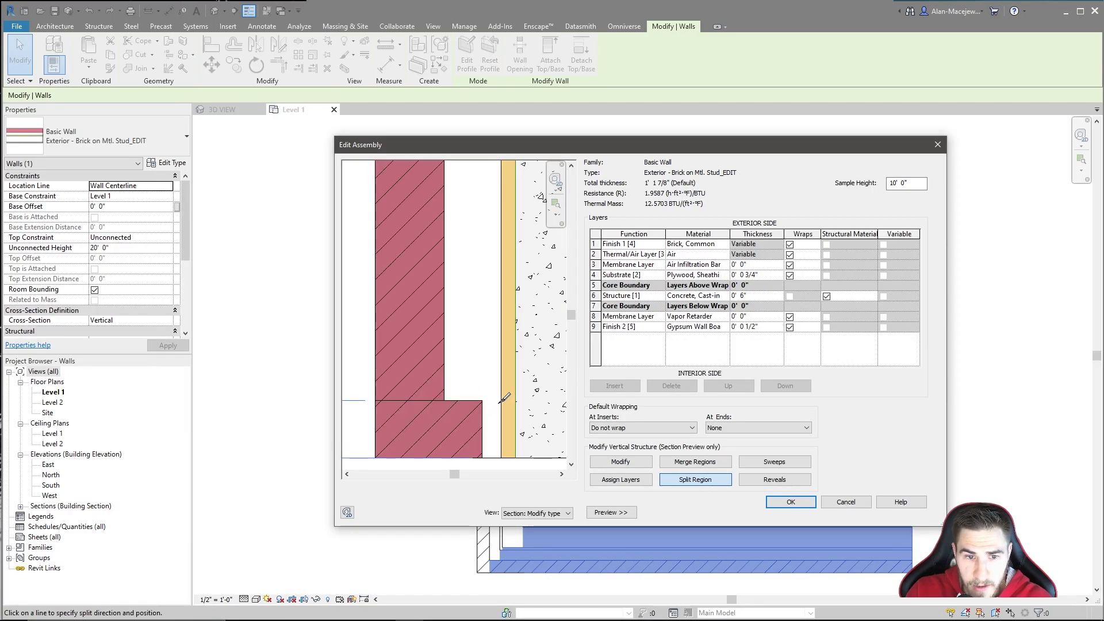
{"action": "scroll", "coordinate": [505, 397], "scroll_direction": "down", "scroll_amount": 2}
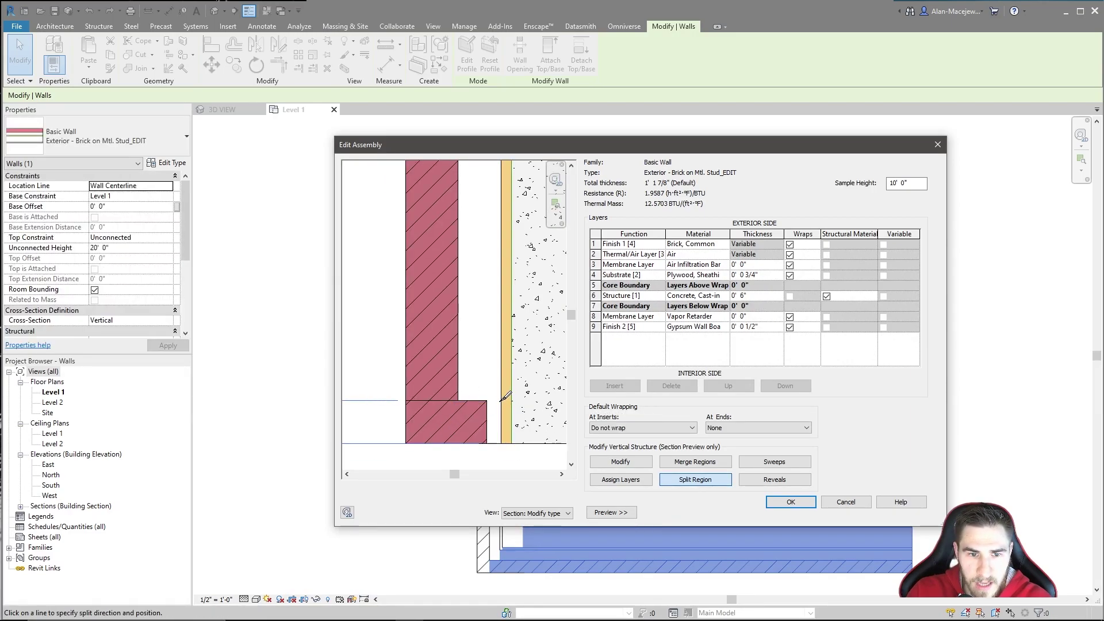
{"action": "scroll", "coordinate": [497, 401], "scroll_direction": "down", "scroll_amount": 1}
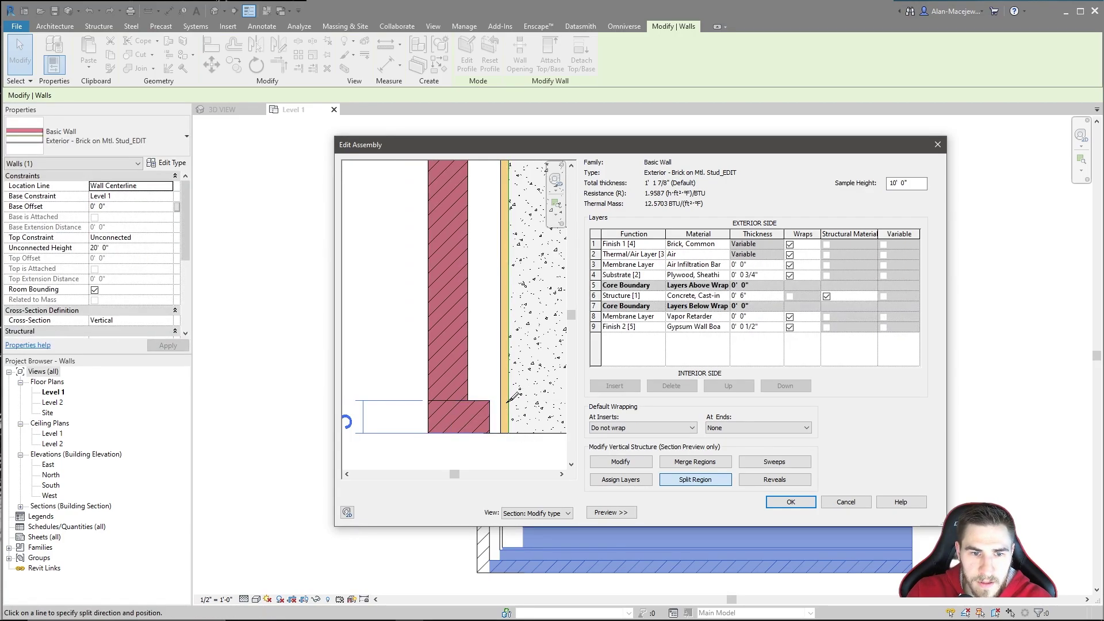
{"action": "left_click", "coordinate": [505, 396]}
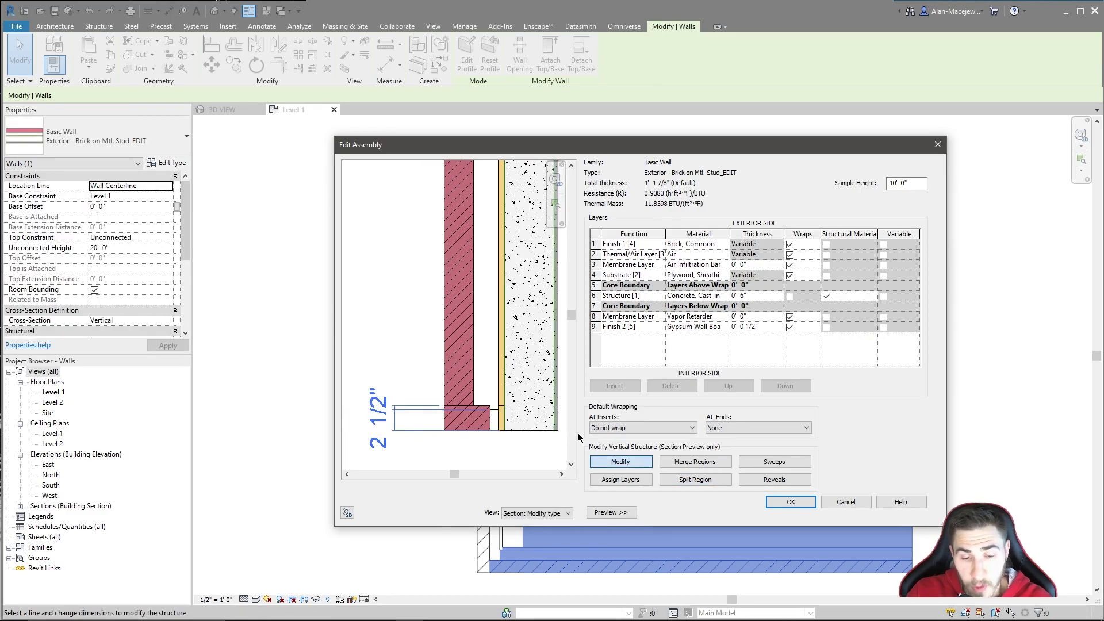
- Use Modify to set the air layer's horizontal split border to 3" above the wall's base
{"action": "scroll", "coordinate": [510, 427], "scroll_direction": "up", "scroll_amount": 1}
{"action": "scroll", "coordinate": [488, 404], "scroll_direction": "up", "scroll_amount": 2}
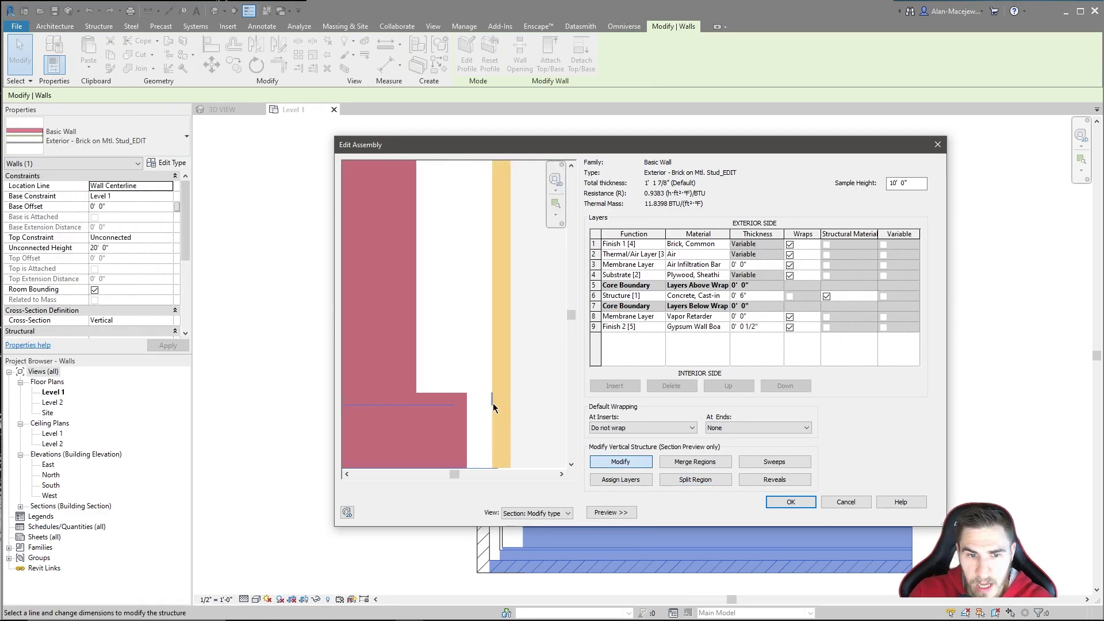
{"action": "scroll", "coordinate": [498, 396], "scroll_direction": "down", "scroll_amount": 3}
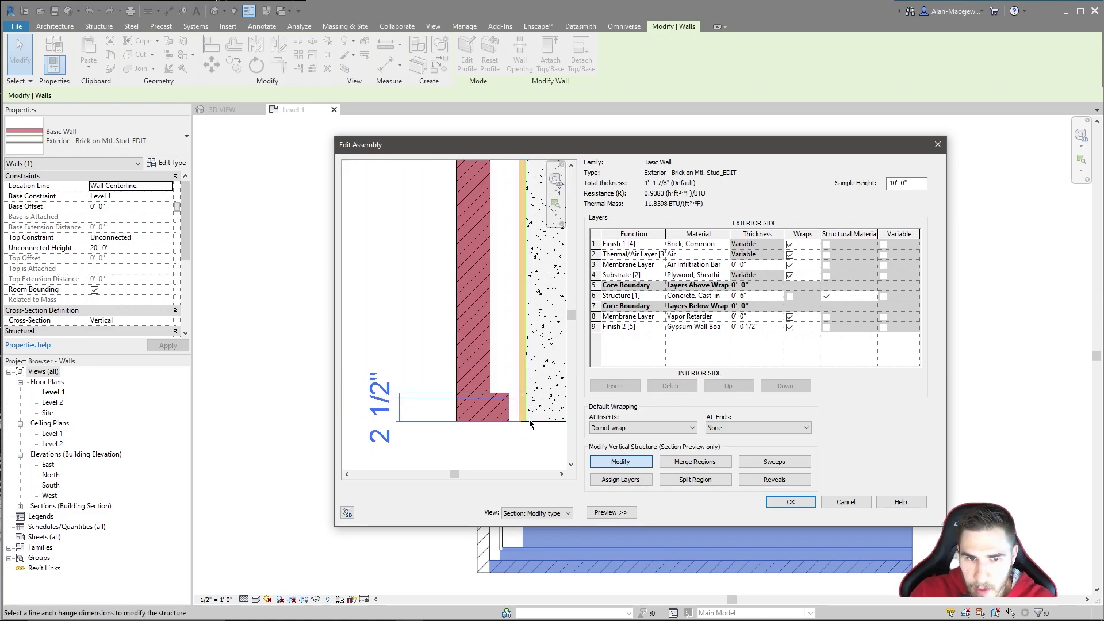
{"action": "scroll", "coordinate": [522, 408], "scroll_direction": "up", "scroll_amount": 1}
{"action": "scroll", "coordinate": [522, 408], "scroll_direction": "up", "scroll_amount": 1}
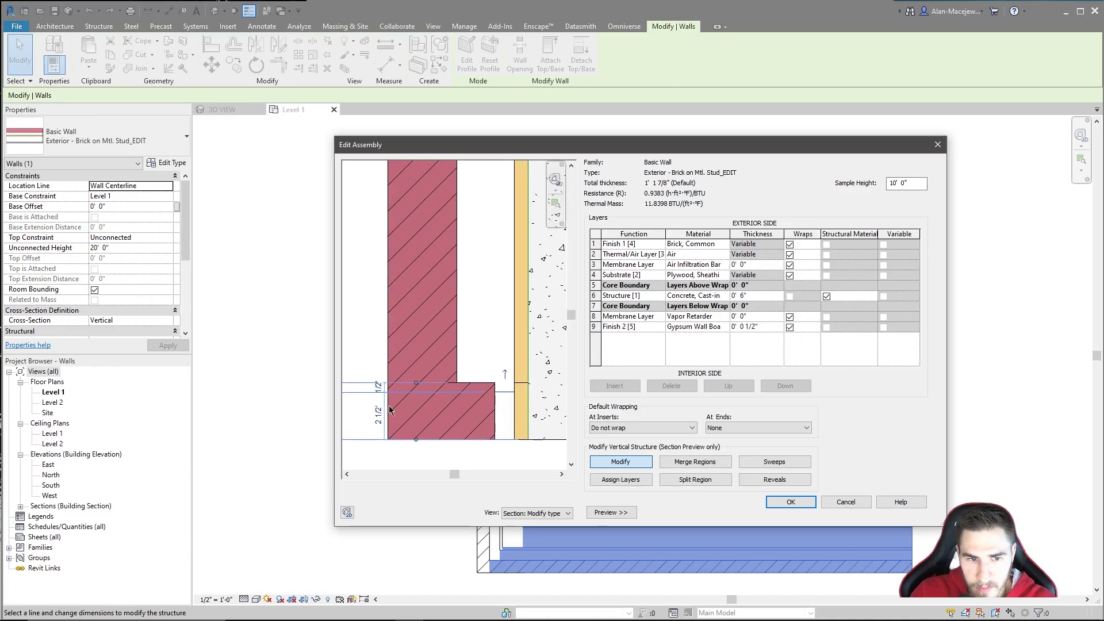
{"action": "left_click", "coordinate": [378, 412]}
{"action": "type", "text": "3"}
{"action": "key", "text": "Return"}
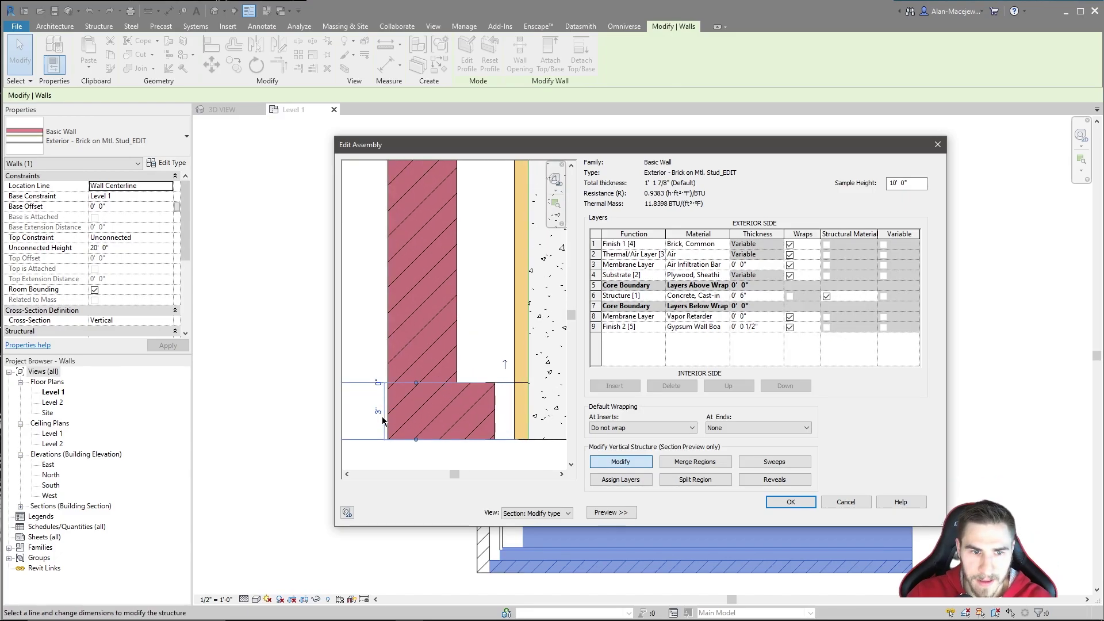
- Use Merge Regions to merge the plywood substrate's lower region at the wall's base into the concrete structure layer
{"action": "scroll", "coordinate": [437, 441], "scroll_direction": "down", "scroll_amount": 2}
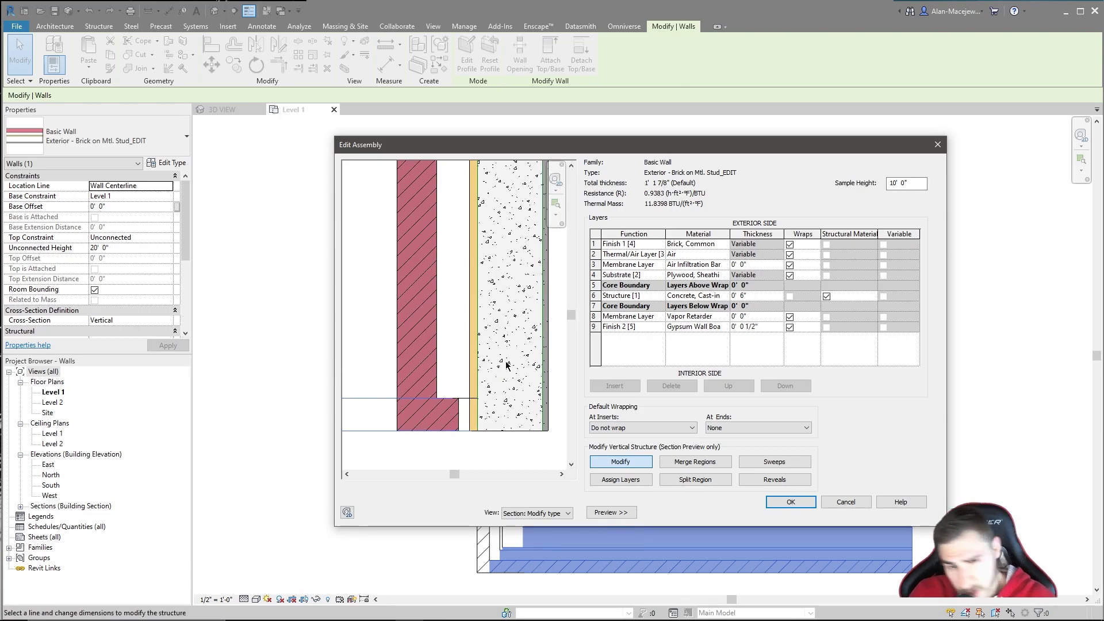
{"action": "scroll", "coordinate": [489, 368], "scroll_direction": "down", "scroll_amount": 1}
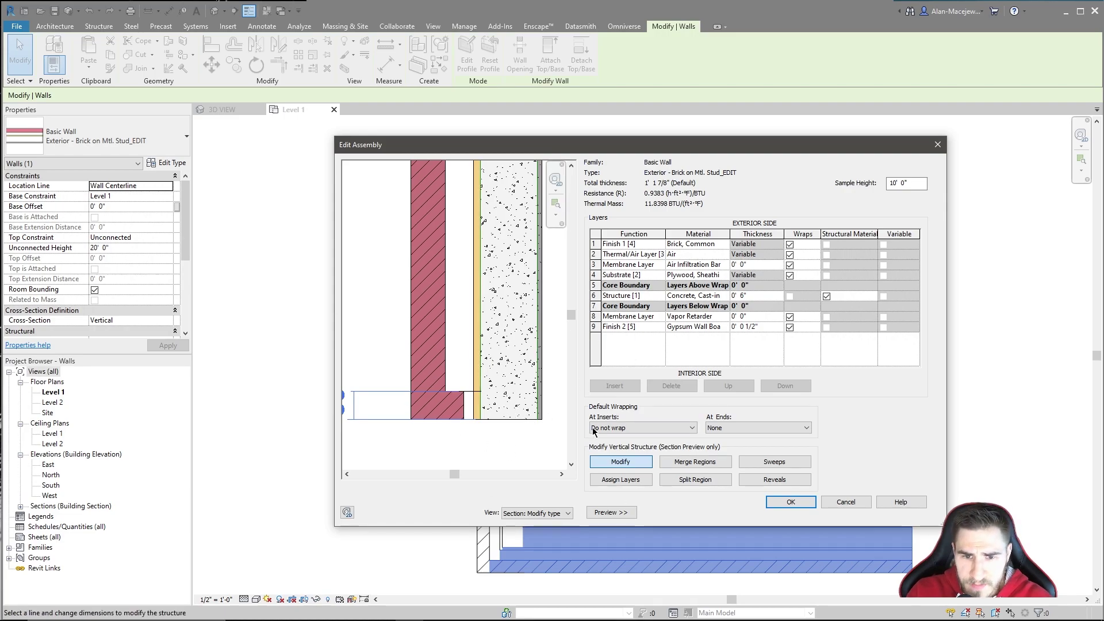
{"action": "left_click", "coordinate": [692, 466]}
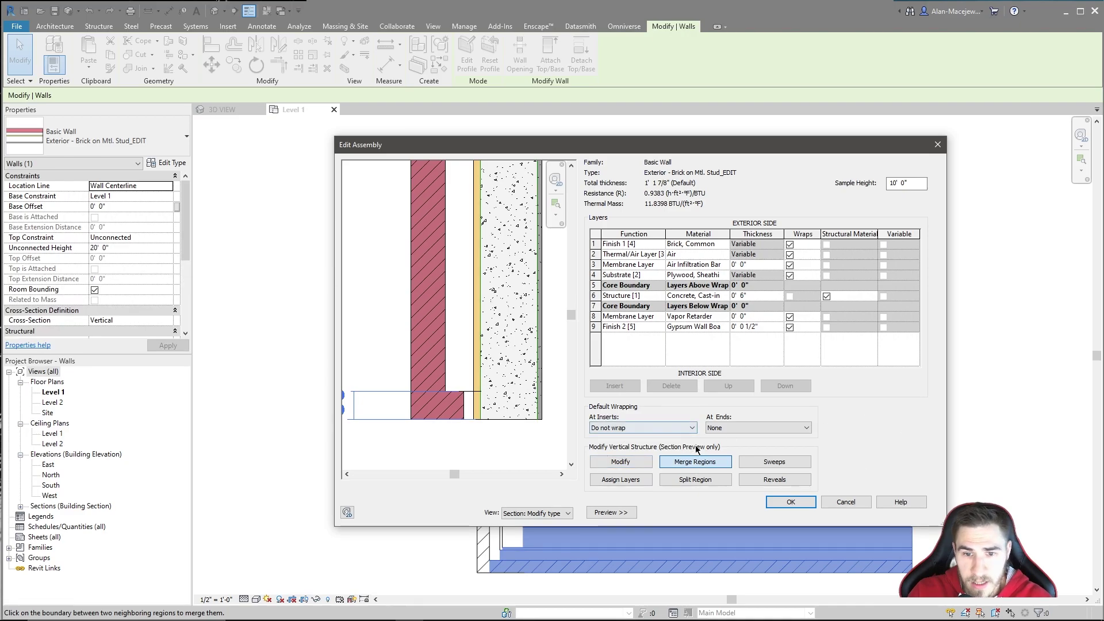
{"action": "scroll", "coordinate": [503, 388], "scroll_direction": "down", "scroll_amount": 1}
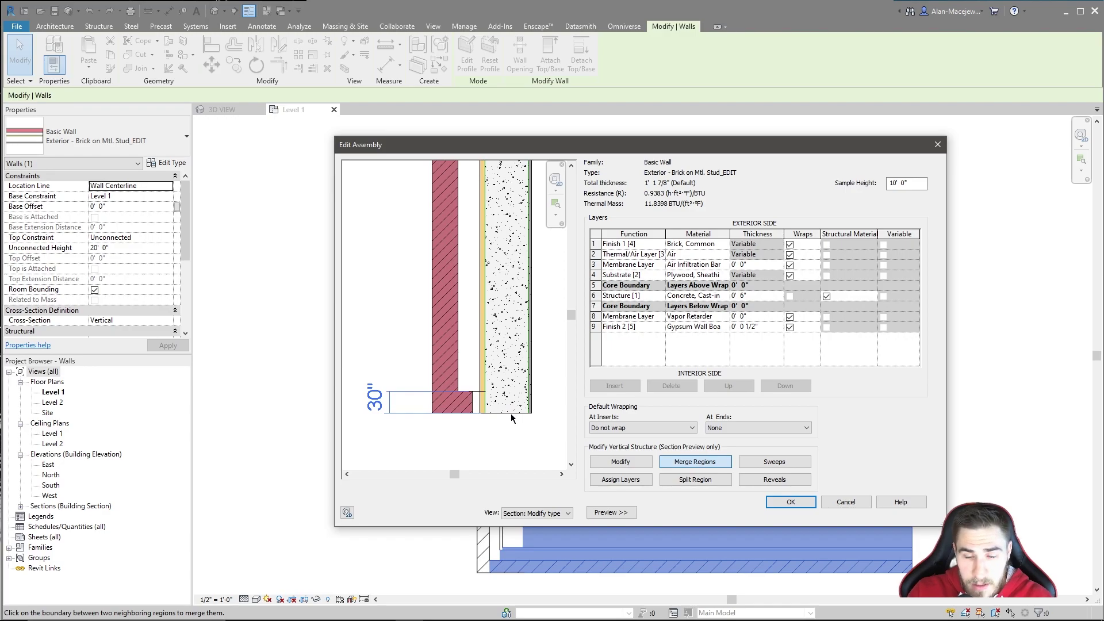
{"action": "scroll", "coordinate": [510, 415], "scroll_direction": "up", "scroll_amount": 2}
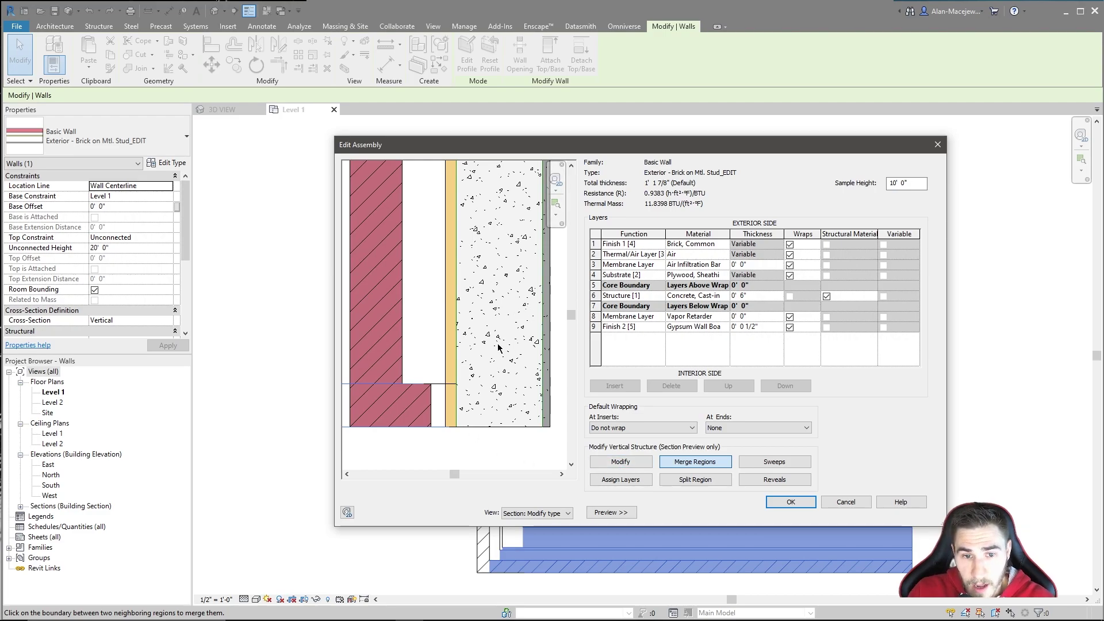
{"action": "scroll", "coordinate": [493, 343], "scroll_direction": "down", "scroll_amount": 1}
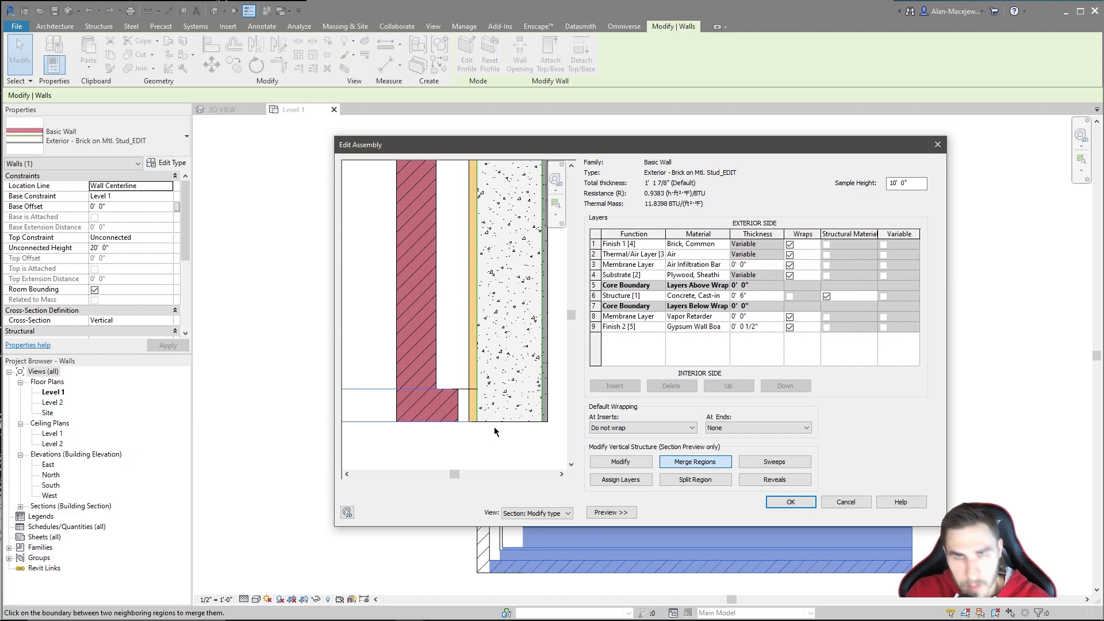
{"action": "scroll", "coordinate": [505, 398], "scroll_direction": "up", "scroll_amount": 1}
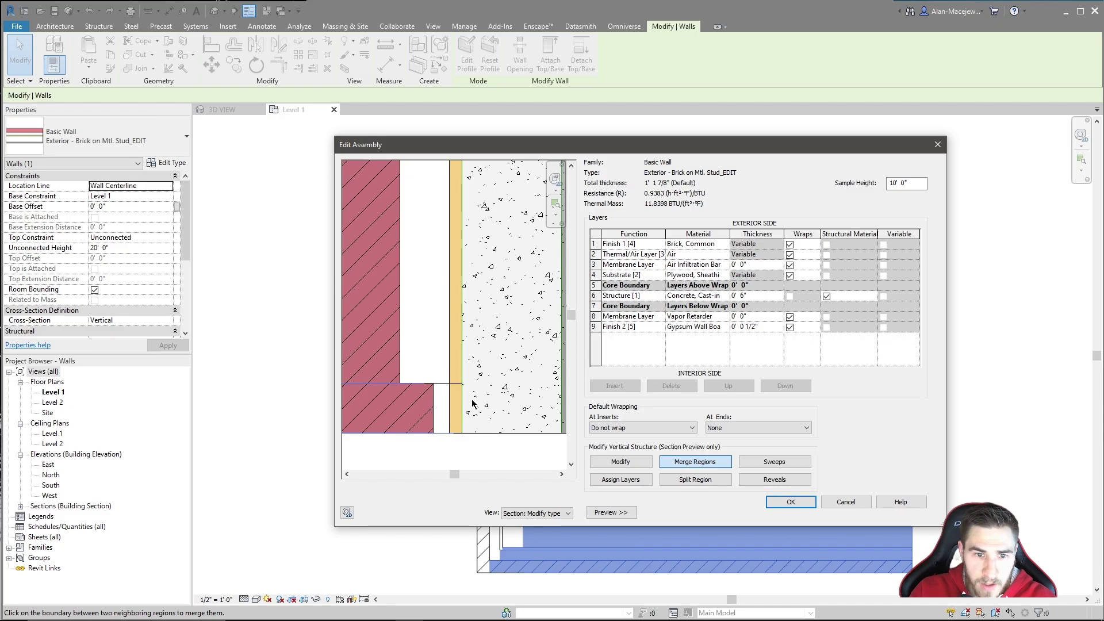
{"action": "scroll", "coordinate": [493, 402], "scroll_direction": "down", "scroll_amount": 1}
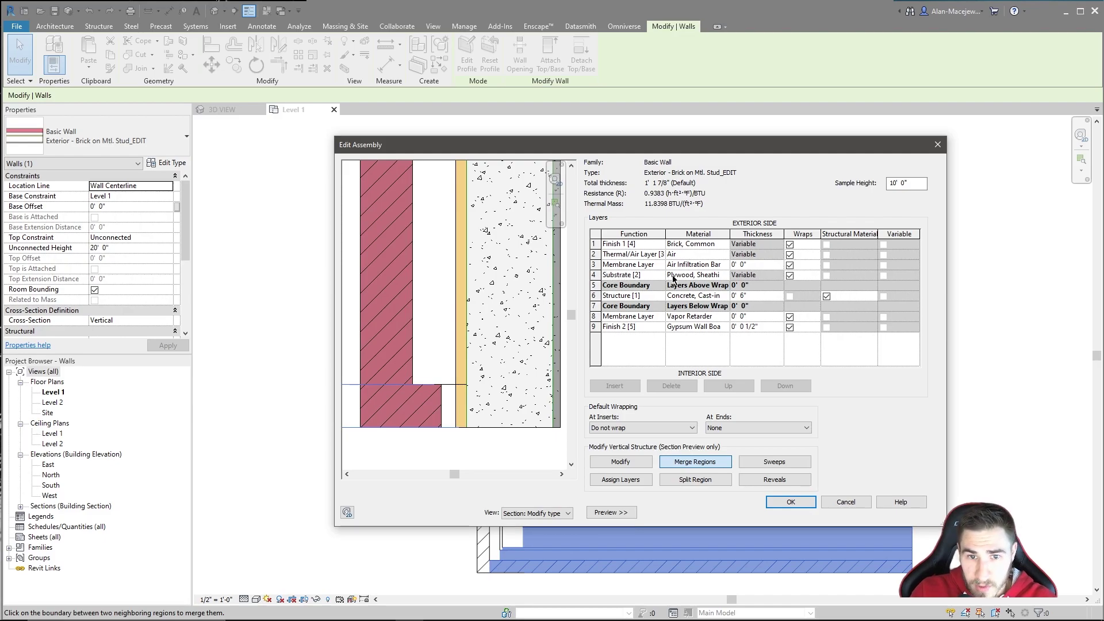
{"action": "left_click", "coordinate": [469, 411]}
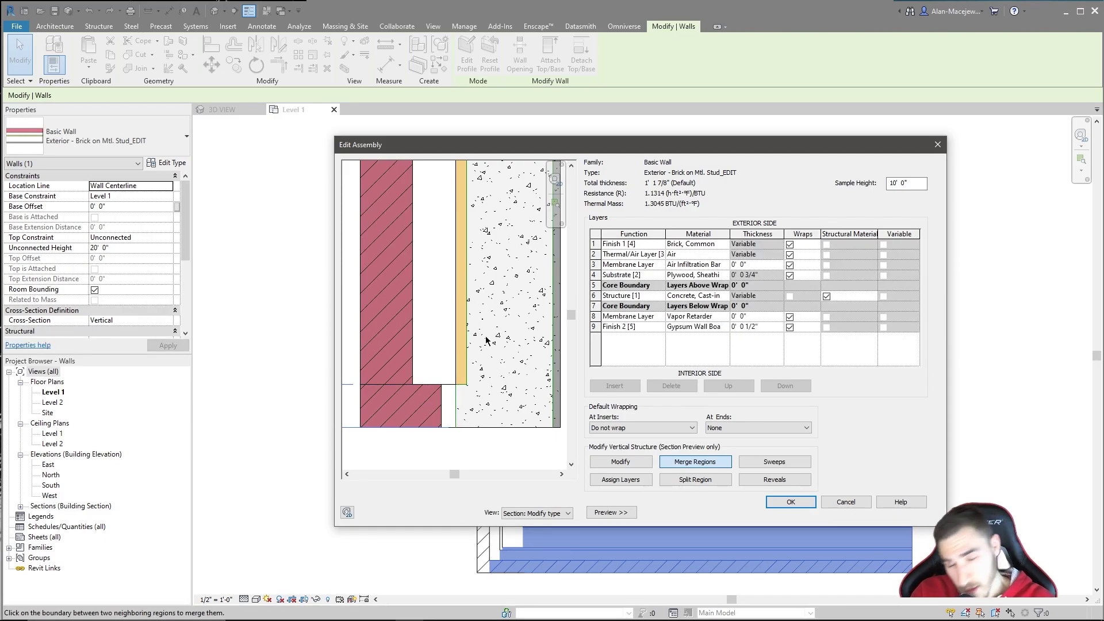
- Merge the remaining air region and the brick region at the wall's base into the concrete structure layer
{"action": "scroll", "coordinate": [521, 407], "scroll_direction": "down", "scroll_amount": 1}
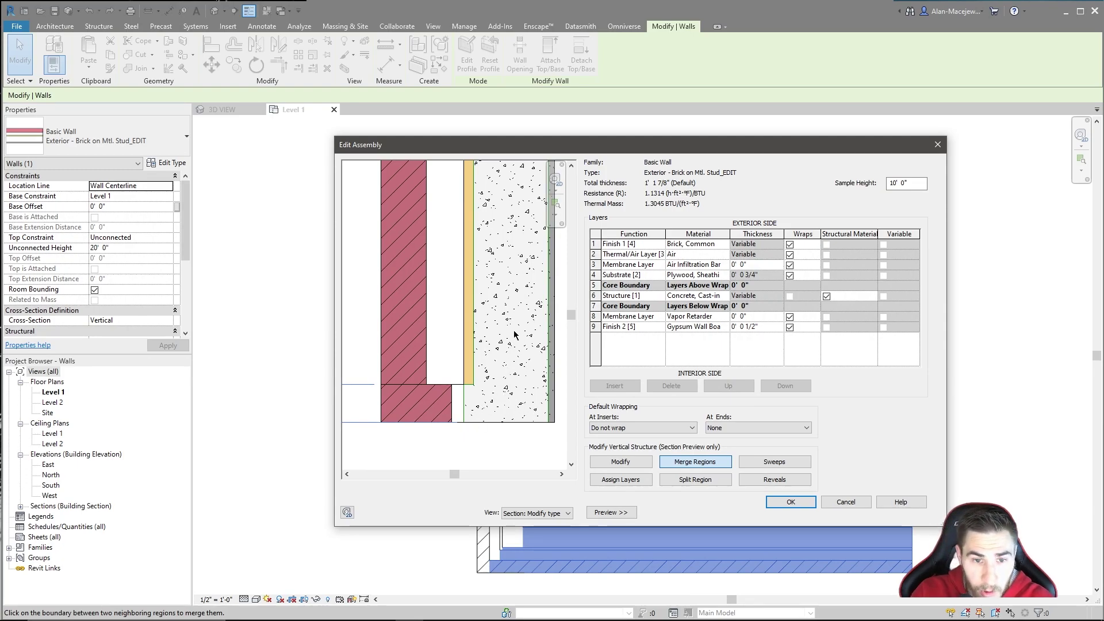
{"action": "left_click", "coordinate": [464, 404]}
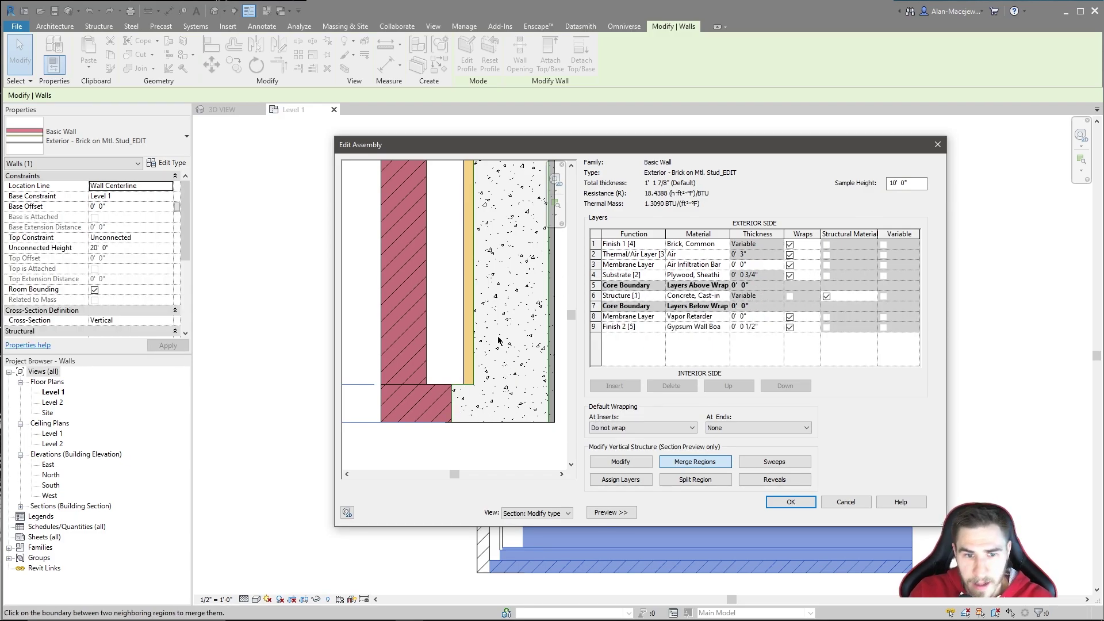
{"action": "middle_click_drag", "start_coordinate": [376, 414], "coordinate": [394, 416]}
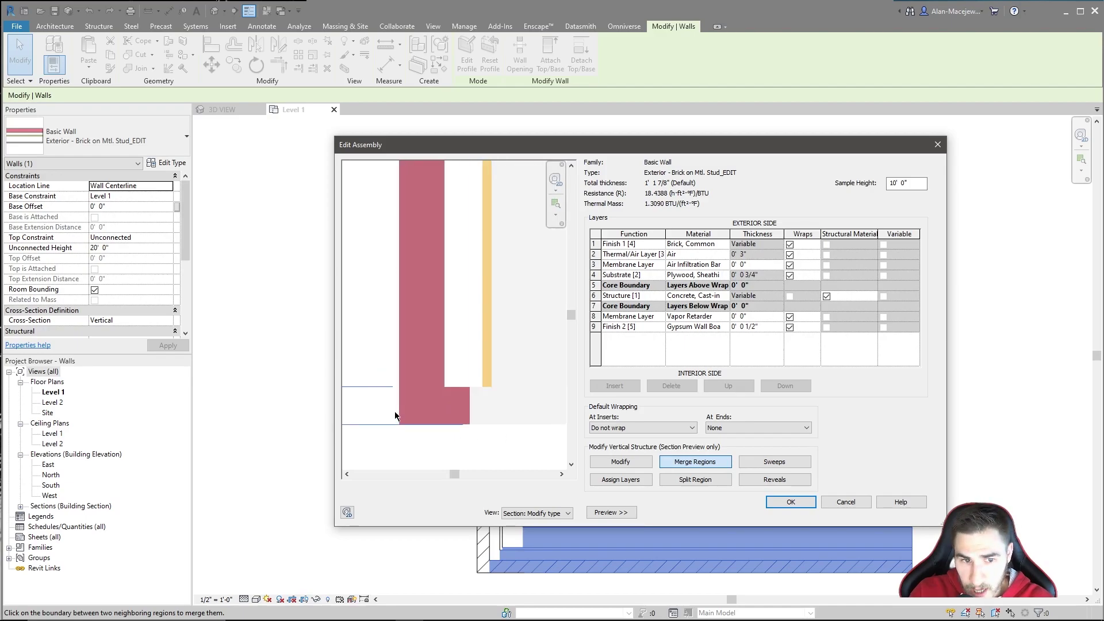
{"action": "left_click", "coordinate": [468, 406]}
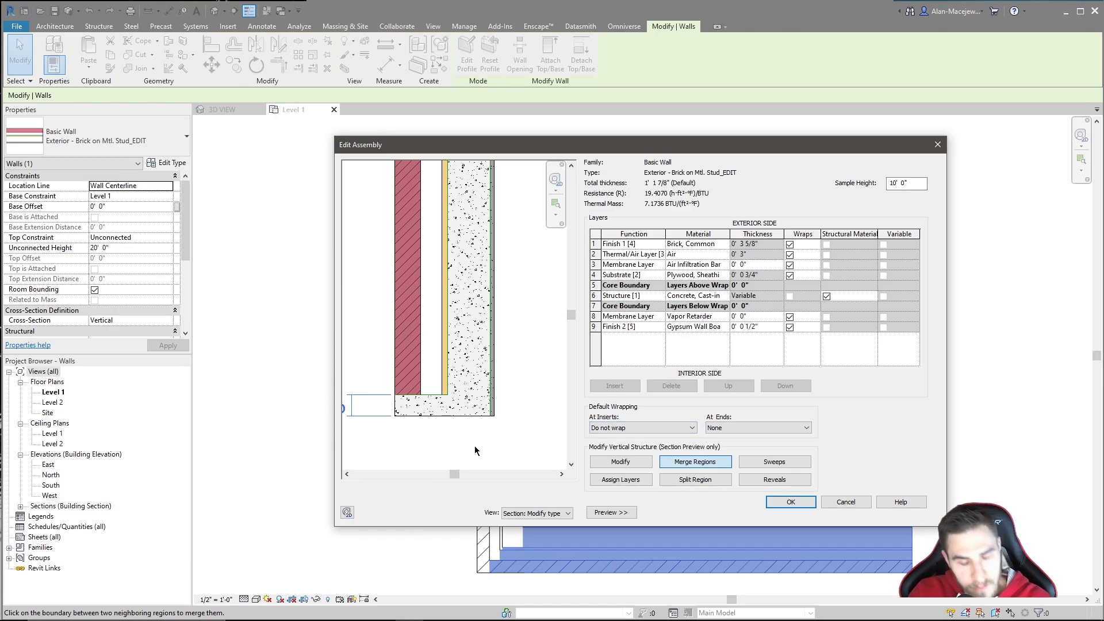
{"action": "scroll", "coordinate": [465, 400], "scroll_direction": "up", "scroll_amount": 1}
{"action": "scroll", "coordinate": [529, 398], "scroll_direction": "down", "scroll_amount": 2}
{"action": "scroll", "coordinate": [414, 387], "scroll_direction": "up", "scroll_amount": 2}
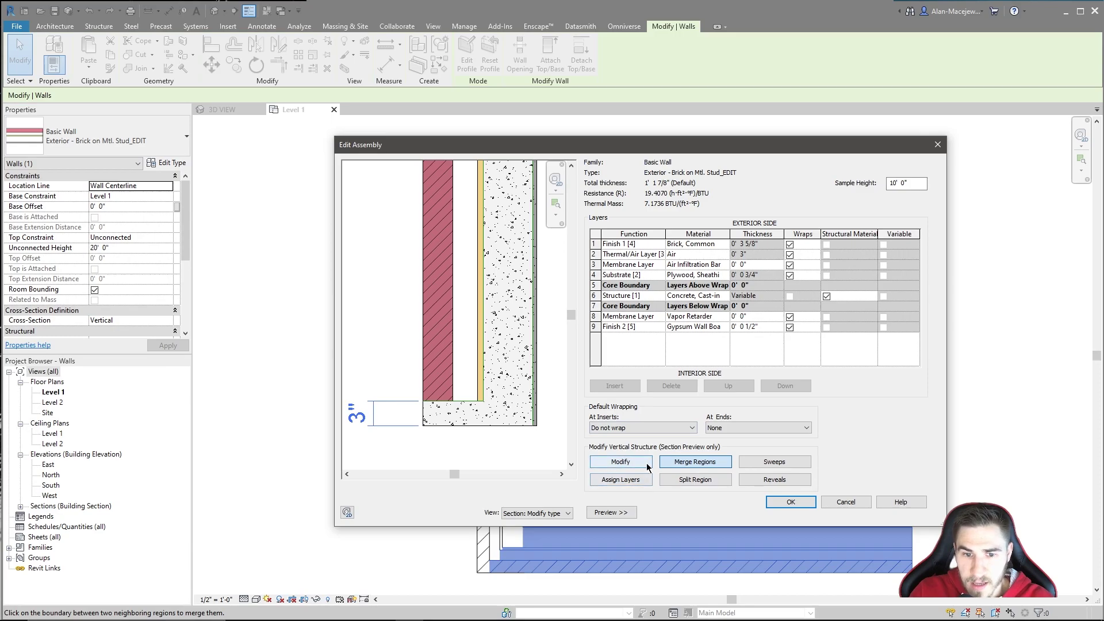
- Split the gypsum wall board layer about 3" above the wall's base and check the new border's height with Modify
{"action": "left_click", "coordinate": [695, 479]}
{"action": "scroll", "coordinate": [541, 404], "scroll_direction": "up", "scroll_amount": 3}
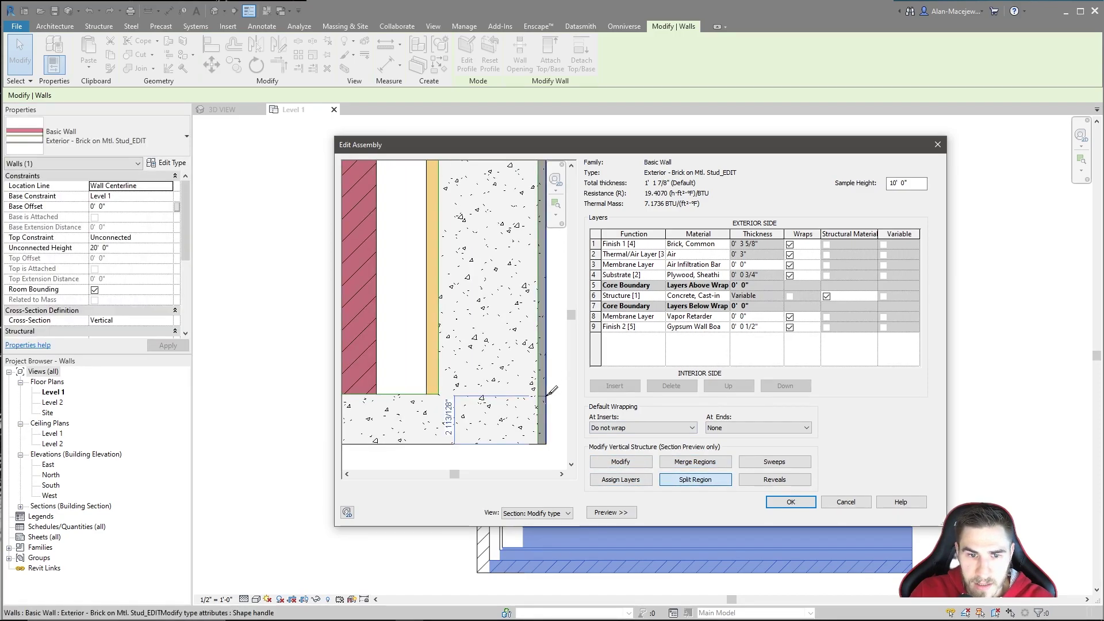
{"action": "left_click", "coordinate": [549, 394]}
{"action": "left_click", "coordinate": [618, 462]}
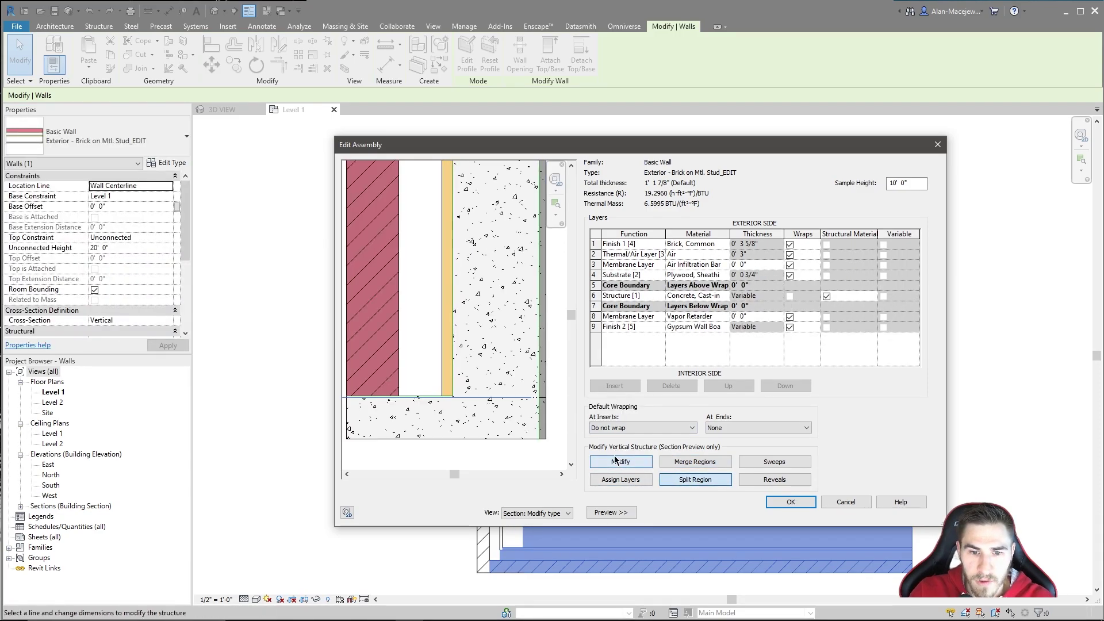
{"action": "left_click", "coordinate": [543, 398]}
{"action": "scroll", "coordinate": [544, 397], "scroll_direction": "down", "scroll_amount": 2}
{"action": "left_click", "coordinate": [349, 409]}
{"action": "key", "text": "Escape"}
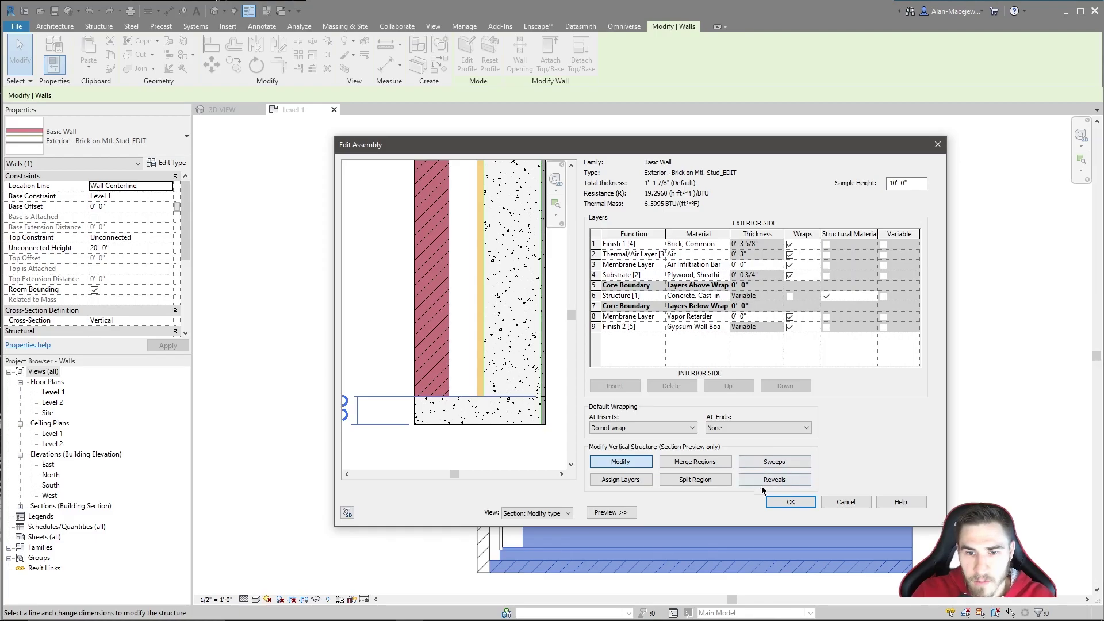
- Merge the gypsum wall board's lower region at the base into the concrete structure layer
{"action": "left_click", "coordinate": [703, 462]}
{"action": "scroll", "coordinate": [554, 409], "scroll_direction": "up", "scroll_amount": 3}
{"action": "left_click", "coordinate": [553, 408]}
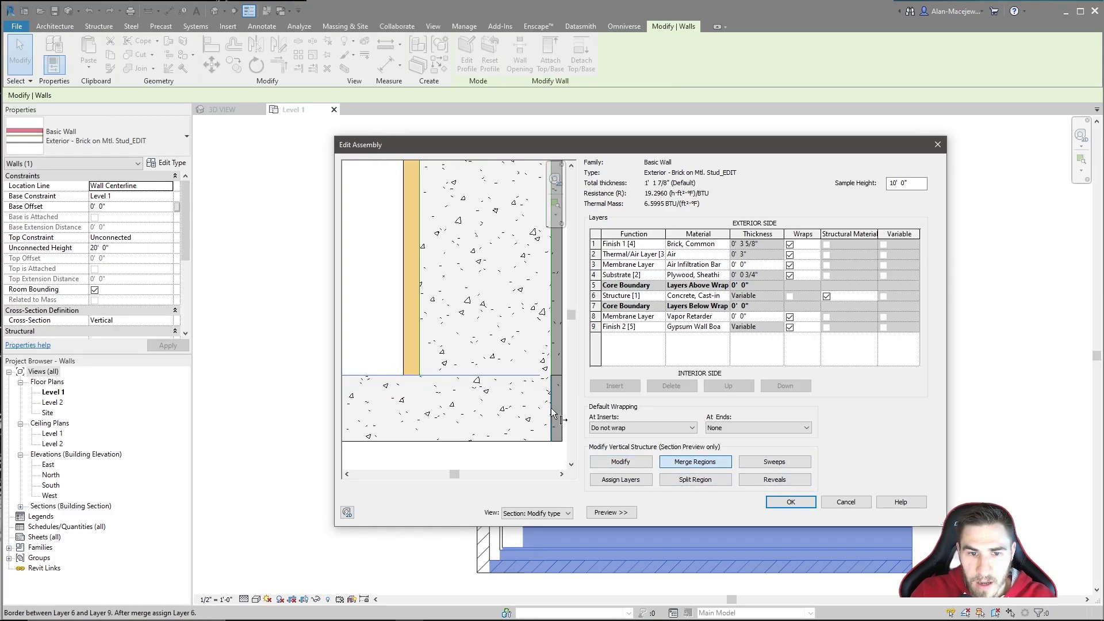
{"action": "scroll", "coordinate": [506, 388], "scroll_direction": "down", "scroll_amount": 2}
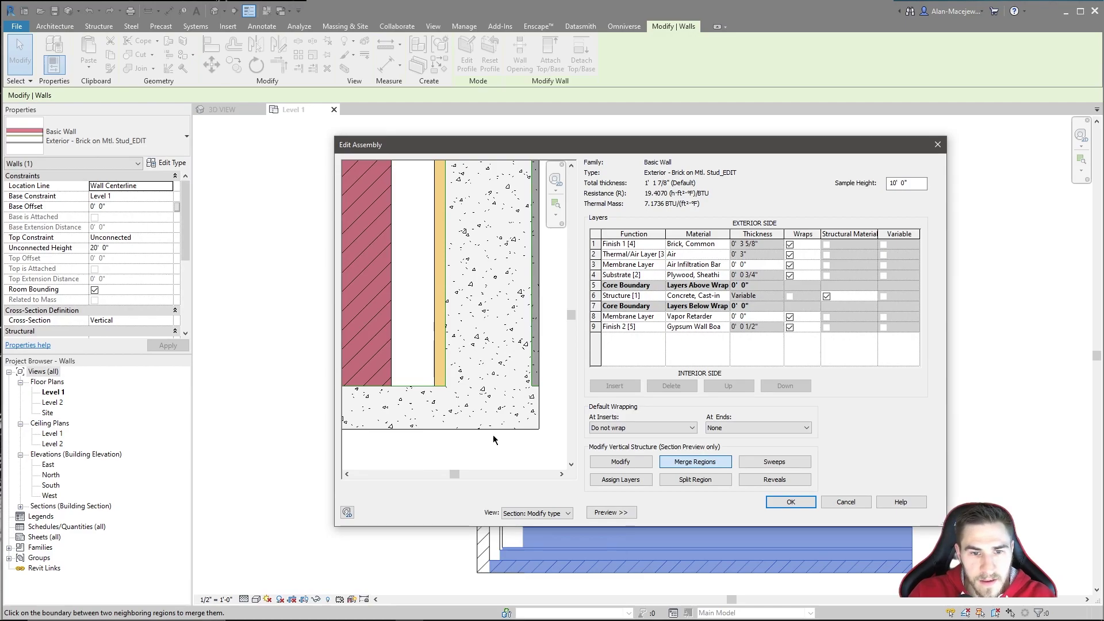
- Accept the edited assembly and apply the changes to the Exterior - Brick on Mtl. Stud_EDIT wall type
{"action": "scroll", "coordinate": [490, 413], "scroll_direction": "down", "scroll_amount": 1}
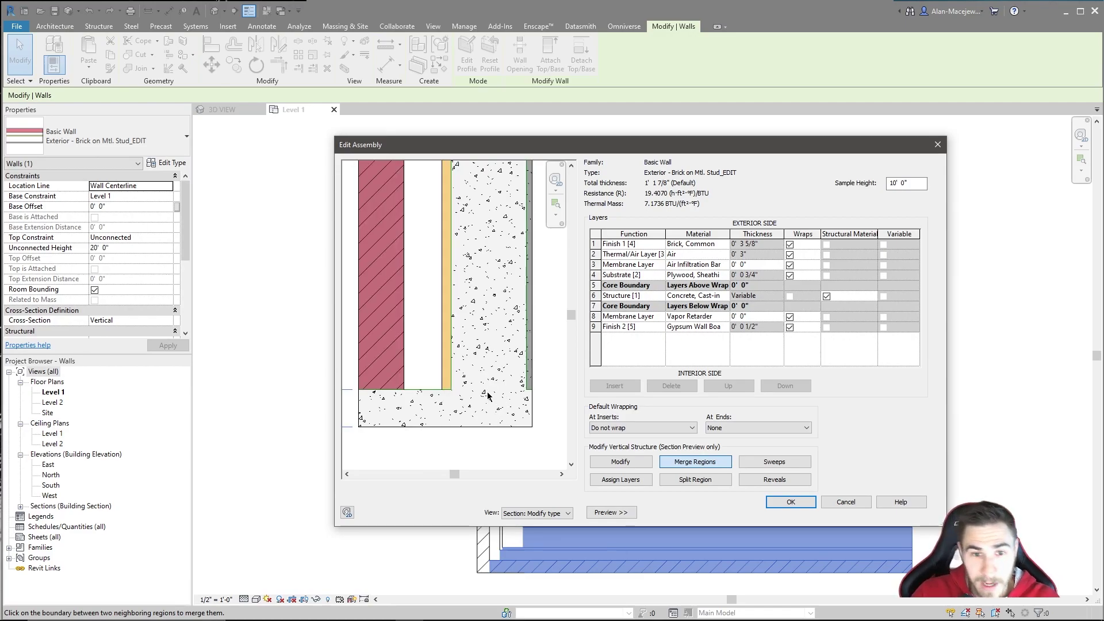
{"action": "scroll", "coordinate": [489, 401], "scroll_direction": "down", "scroll_amount": 2}
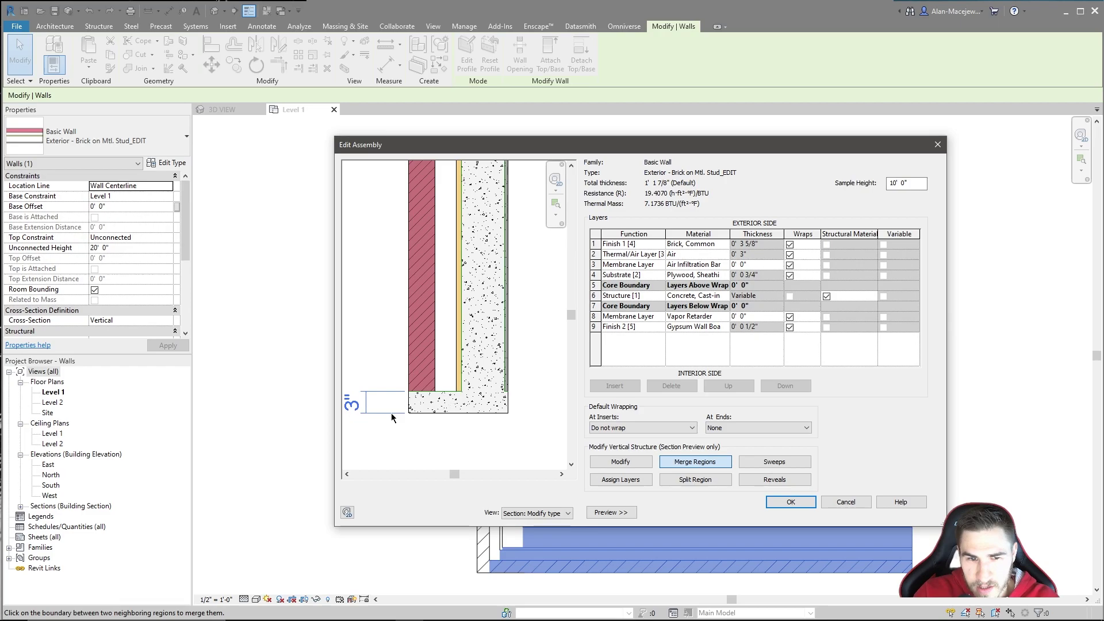
{"action": "scroll", "coordinate": [497, 345], "scroll_direction": "down", "scroll_amount": 1}
{"action": "scroll", "coordinate": [498, 339], "scroll_direction": "up", "scroll_amount": 1}
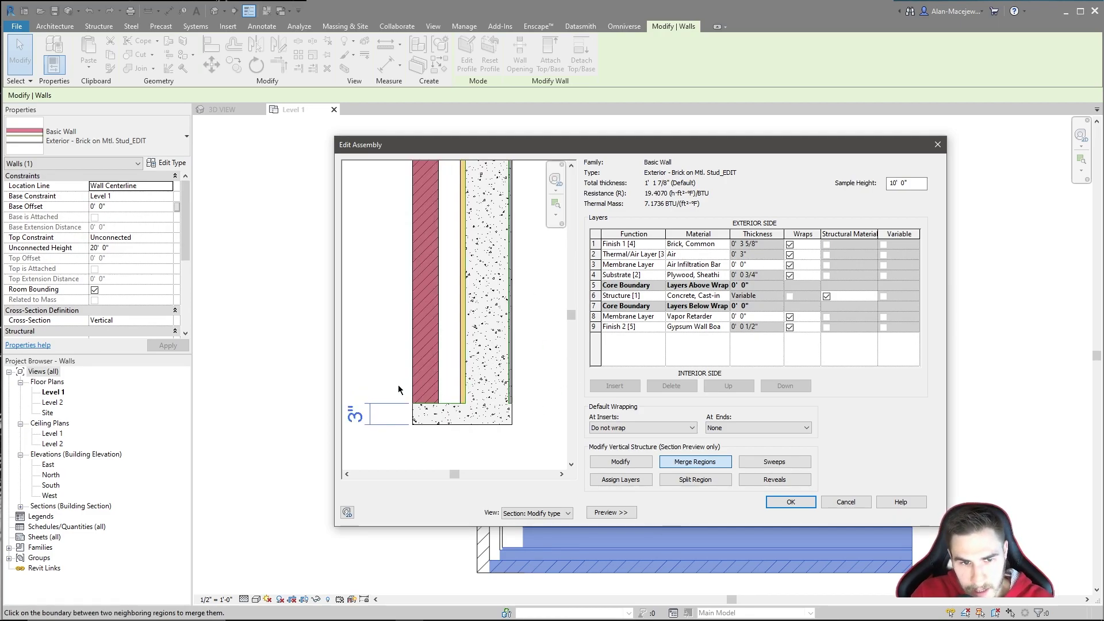
{"action": "scroll", "coordinate": [400, 385], "scroll_direction": "up", "scroll_amount": 1}
{"action": "scroll", "coordinate": [516, 423], "scroll_direction": "down", "scroll_amount": 1}
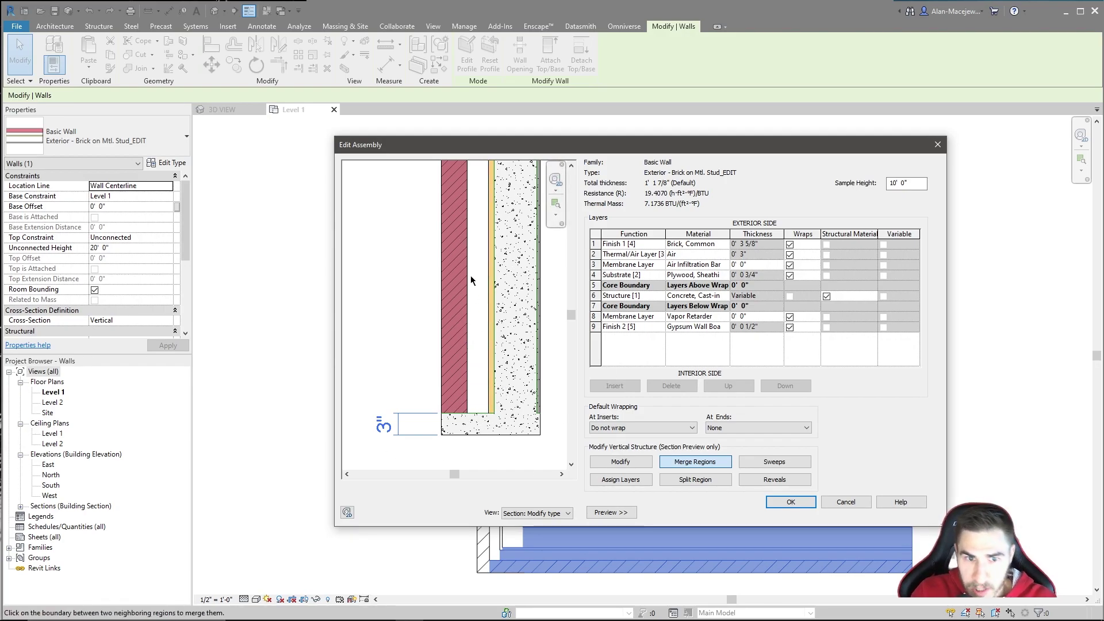
{"action": "scroll", "coordinate": [490, 419], "scroll_direction": "up", "scroll_amount": 2}
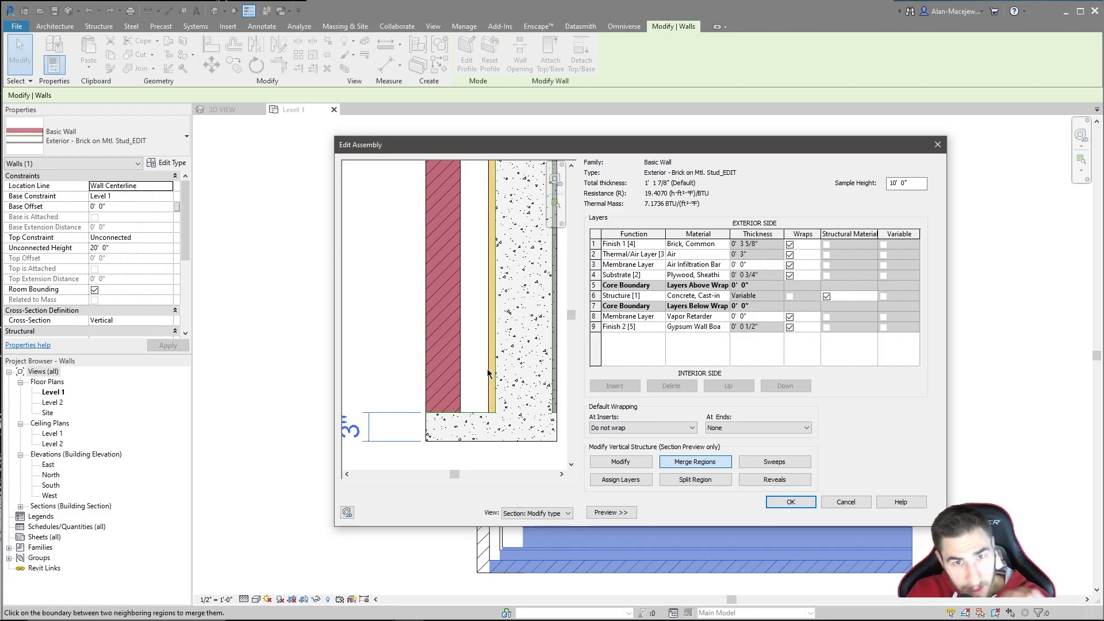
{"action": "scroll", "coordinate": [460, 378], "scroll_direction": "down", "scroll_amount": 1}
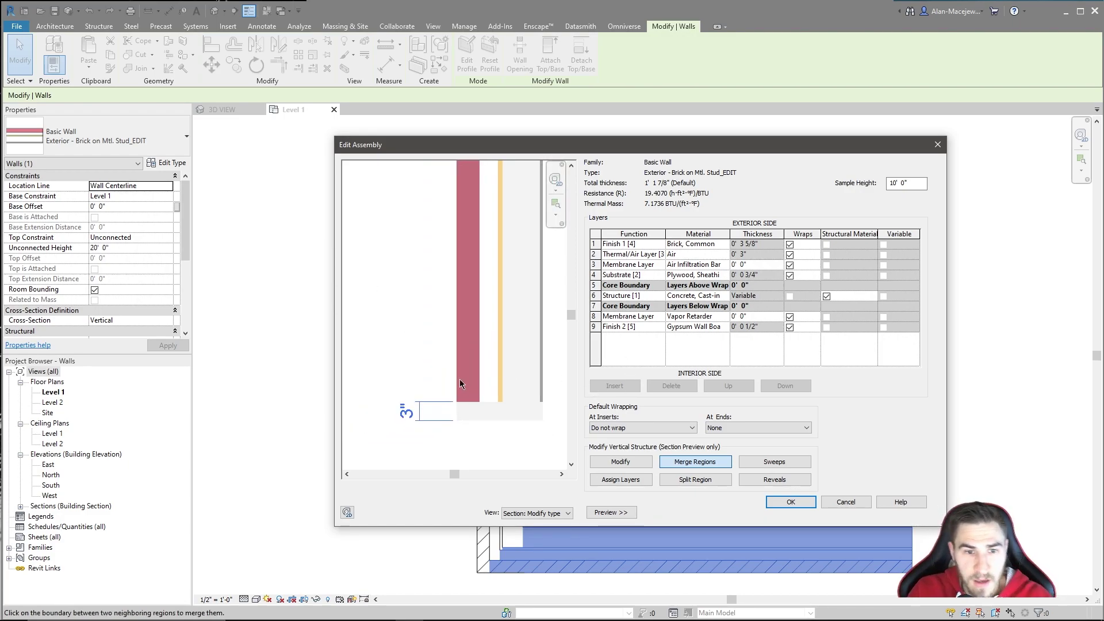
{"action": "left_click", "coordinate": [803, 503]}
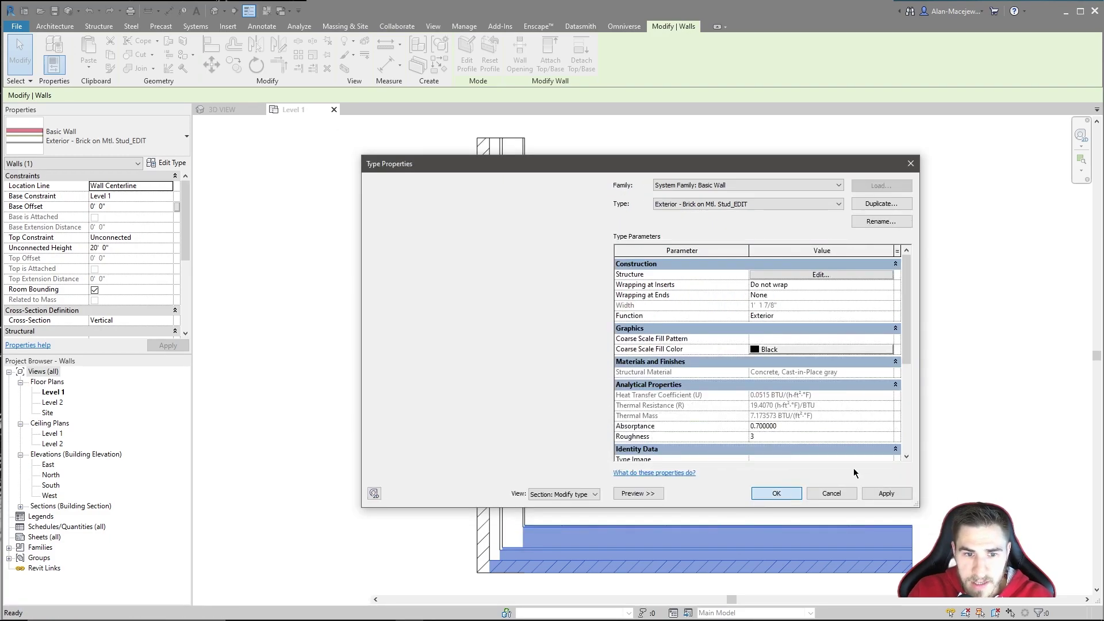
{"action": "left_click", "coordinate": [776, 493]}
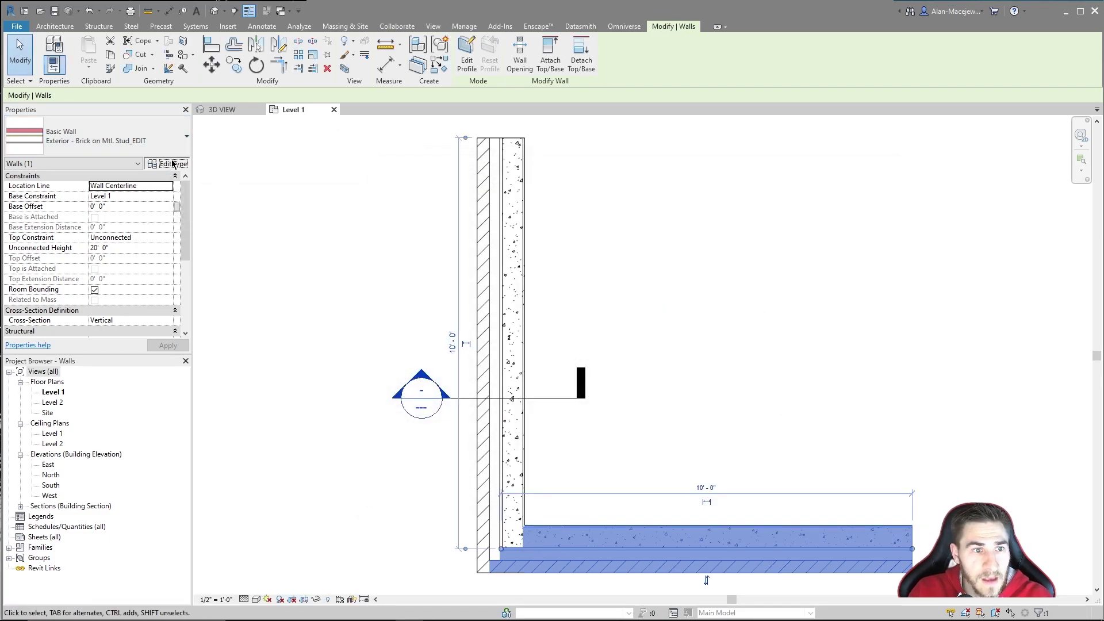
- Reopen the wall type's assembly and examine the layer thicknesses, including the Air Infiltration membrane layer
{"action": "left_click", "coordinate": [172, 164]}
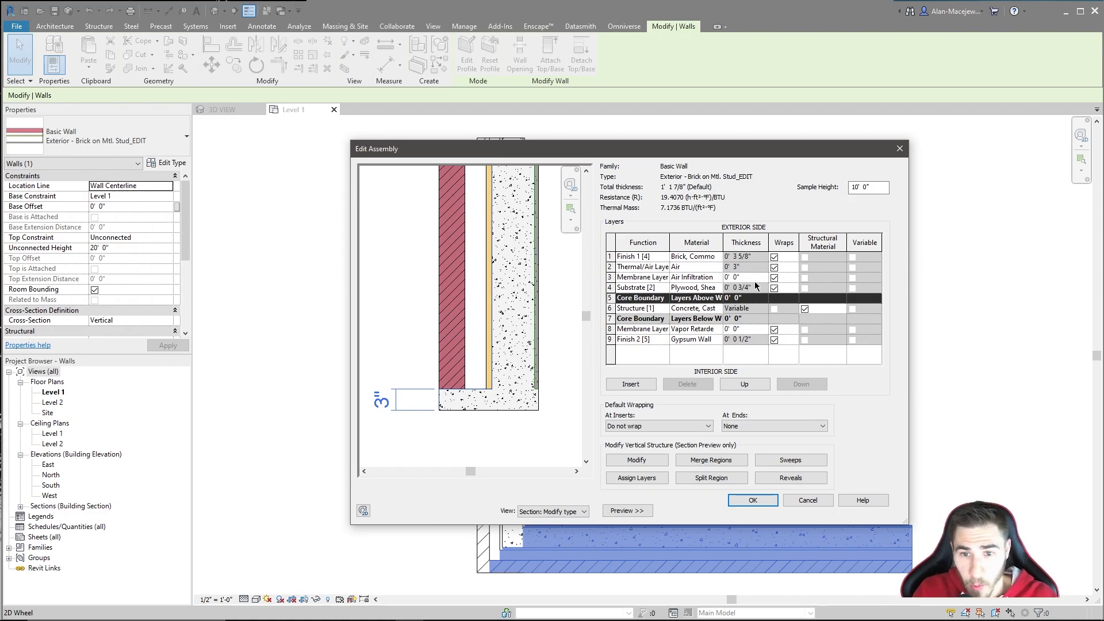
{"action": "scroll", "coordinate": [559, 344], "scroll_direction": "up", "scroll_amount": 1}
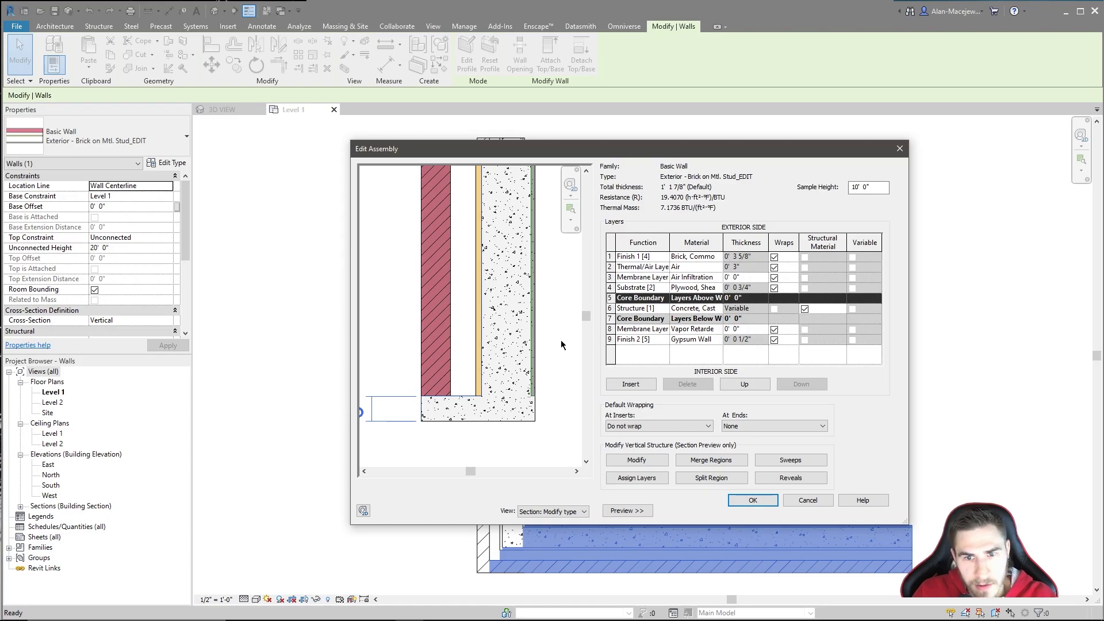
{"action": "scroll", "coordinate": [539, 360], "scroll_direction": "down", "scroll_amount": 1}
{"action": "scroll", "coordinate": [446, 361], "scroll_direction": "up", "scroll_amount": 2}
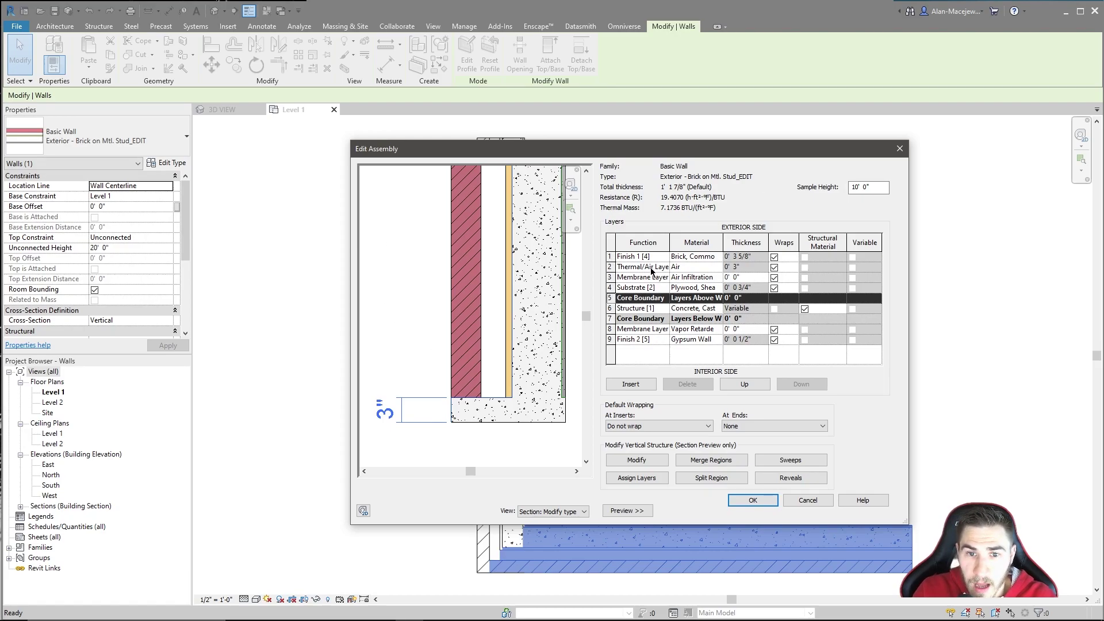
{"action": "left_click", "coordinate": [753, 279]}
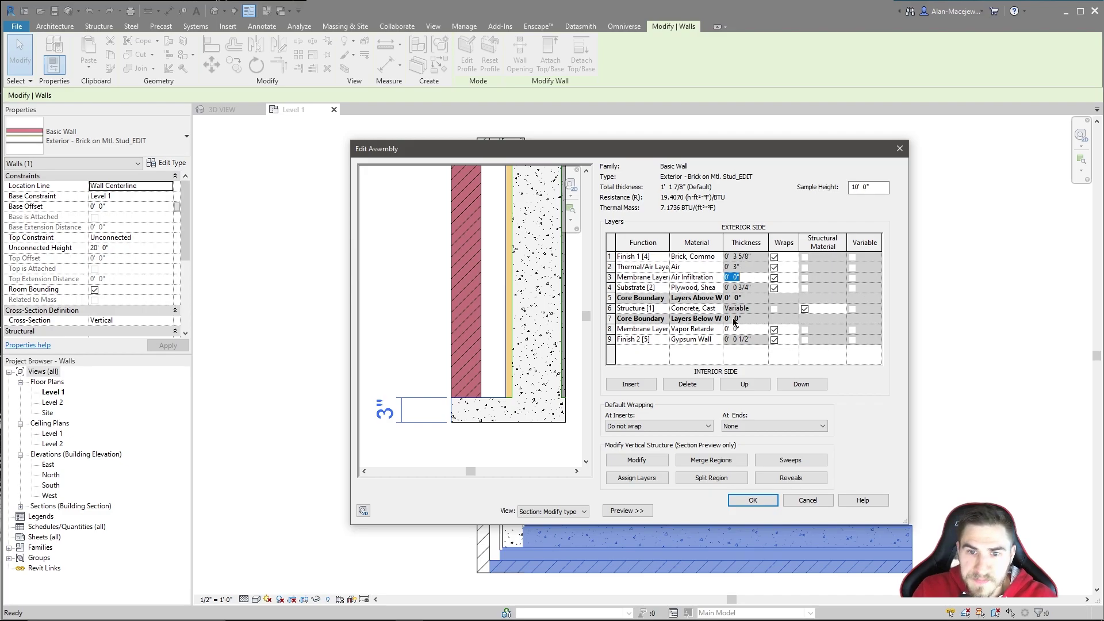
{"action": "middle_click_drag", "start_coordinate": [506, 326], "coordinate": [466, 355]}
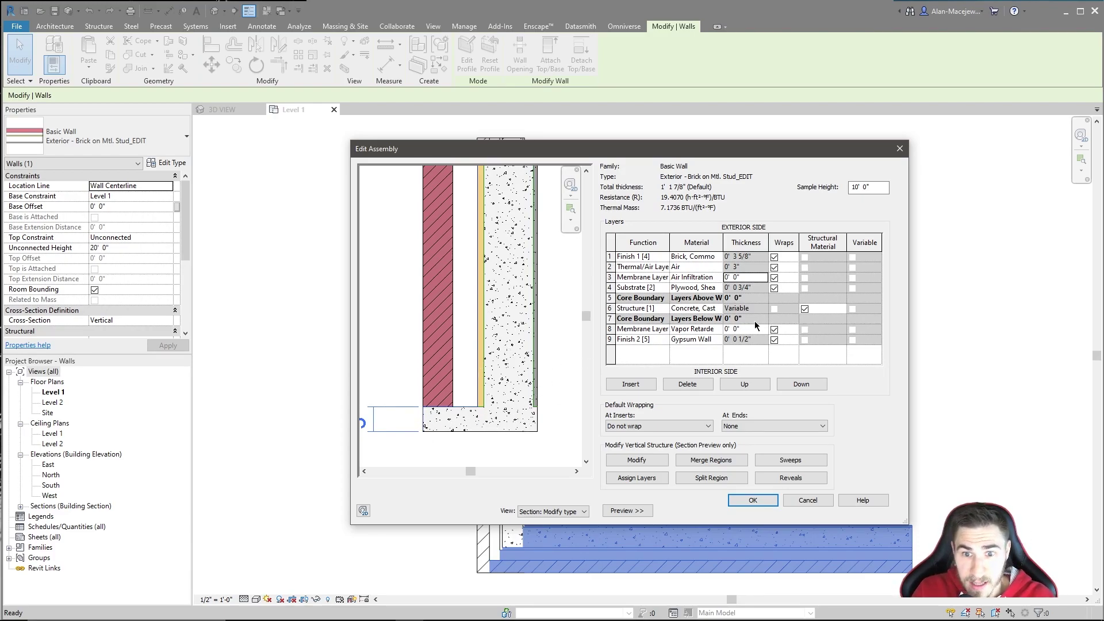
- Highlight the Structure [1] layer in the section preview and check the Vapor Retarder membrane layer's thickness
{"action": "left_click", "coordinate": [620, 310]}
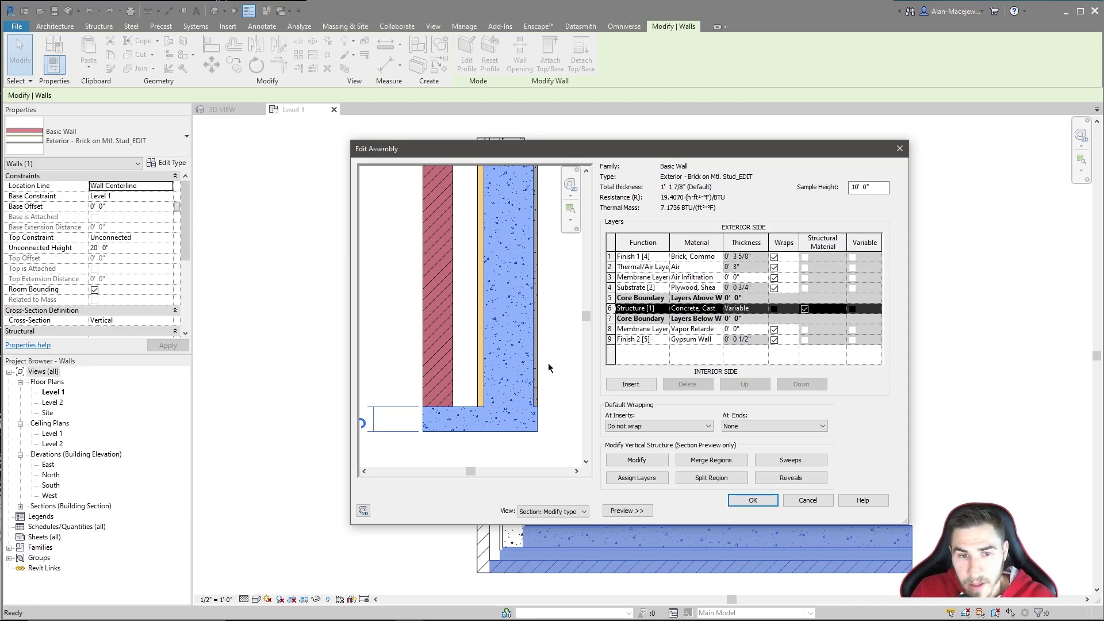
{"action": "left_click", "coordinate": [749, 329]}
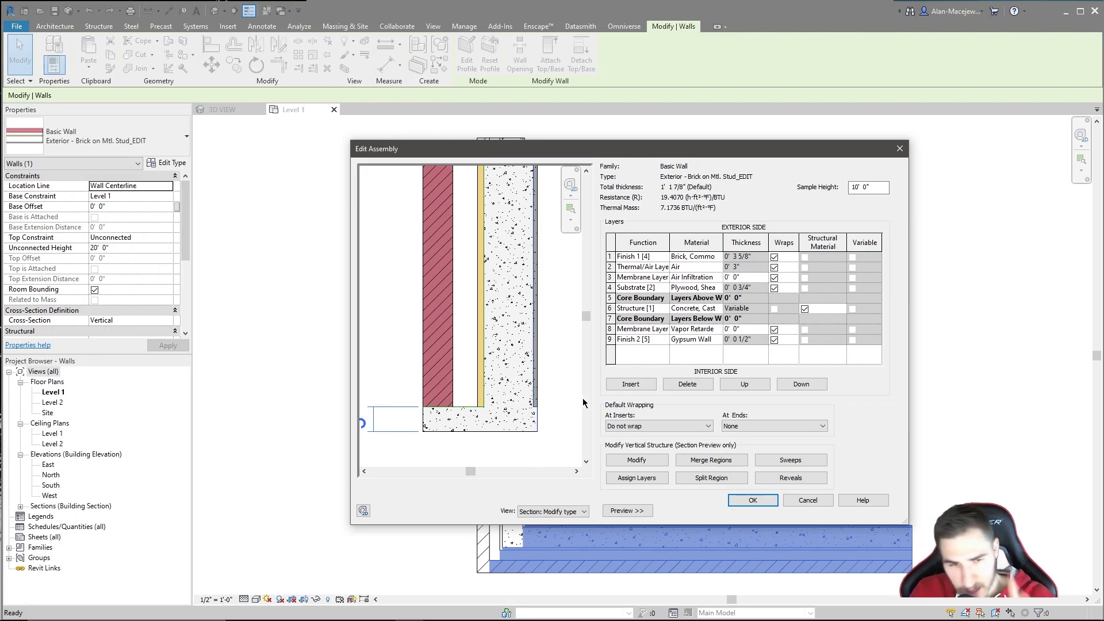
{"action": "middle_click_drag", "start_coordinate": [465, 381], "coordinate": [507, 402]}
{"action": "scroll", "coordinate": [569, 381], "scroll_direction": "down", "scroll_amount": 1}
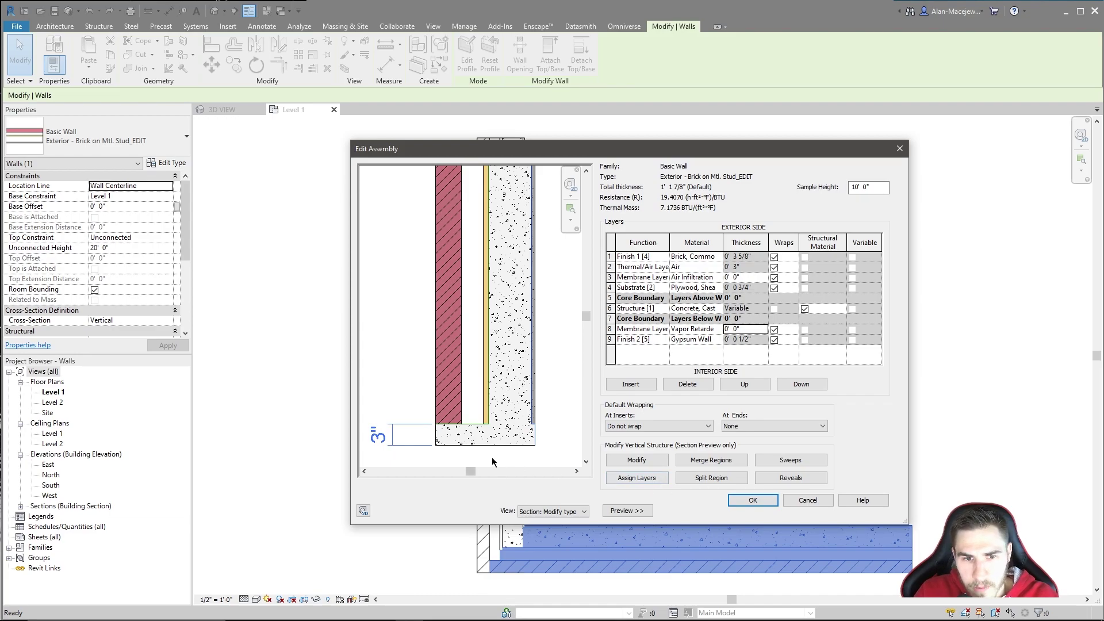
- Split the Thermal/Air layer horizontally about 3" above the concrete base in the wall's section preview
{"action": "scroll", "coordinate": [434, 451], "scroll_direction": "up", "scroll_amount": 1}
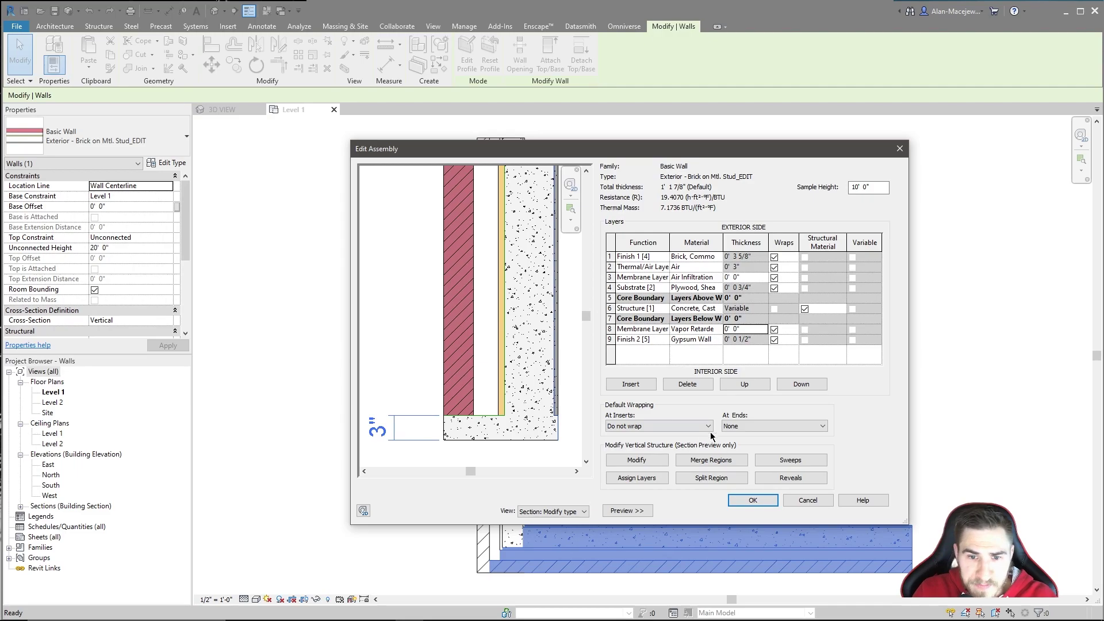
{"action": "left_click", "coordinate": [698, 479]}
{"action": "scroll", "coordinate": [521, 416], "scroll_direction": "up", "scroll_amount": 1}
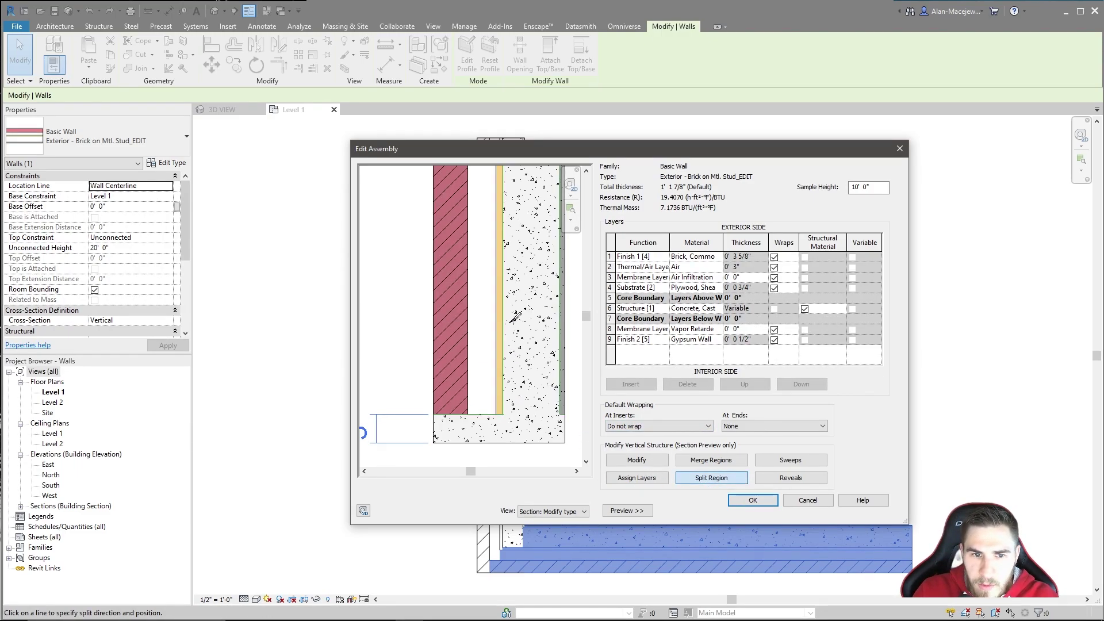
{"action": "scroll", "coordinate": [514, 374], "scroll_direction": "up", "scroll_amount": 2}
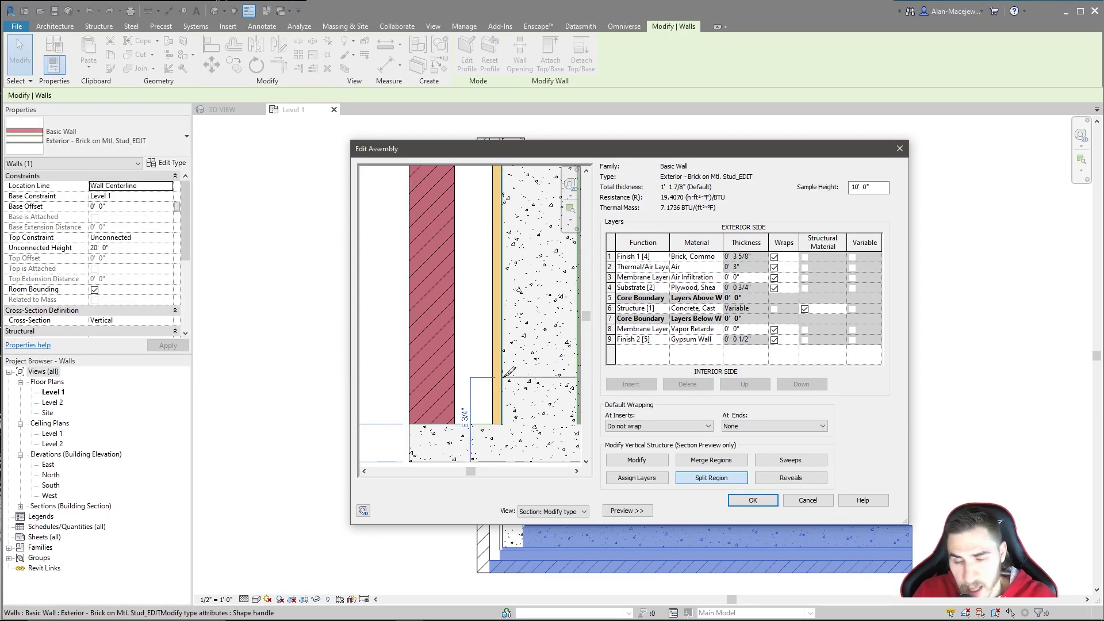
{"action": "scroll", "coordinate": [511, 381], "scroll_direction": "down", "scroll_amount": 2}
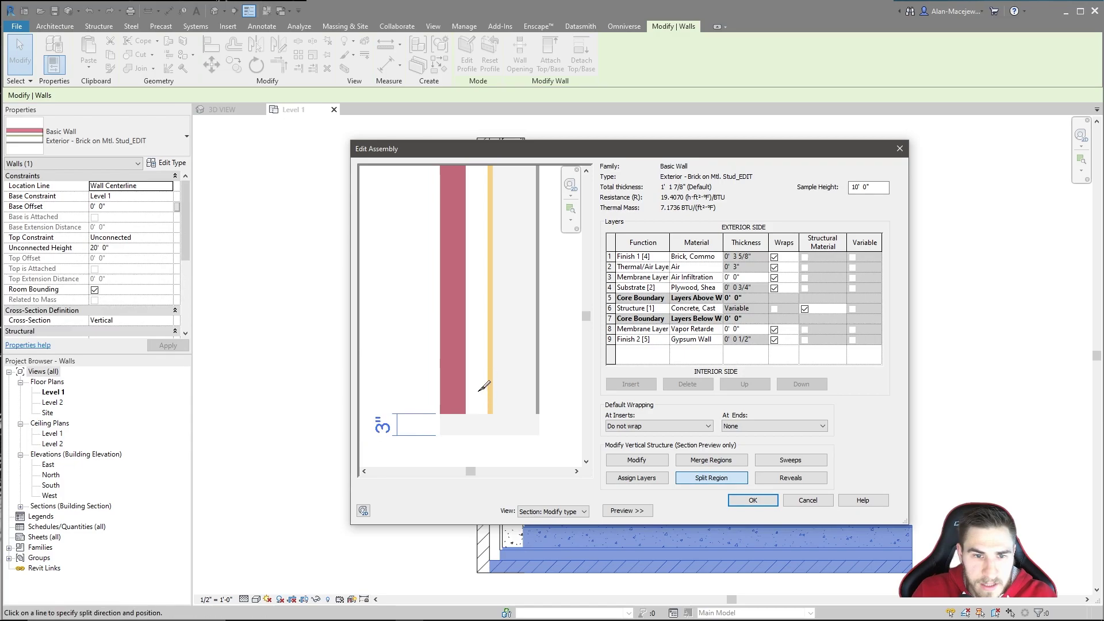
{"action": "scroll", "coordinate": [494, 368], "scroll_direction": "up", "scroll_amount": 1}
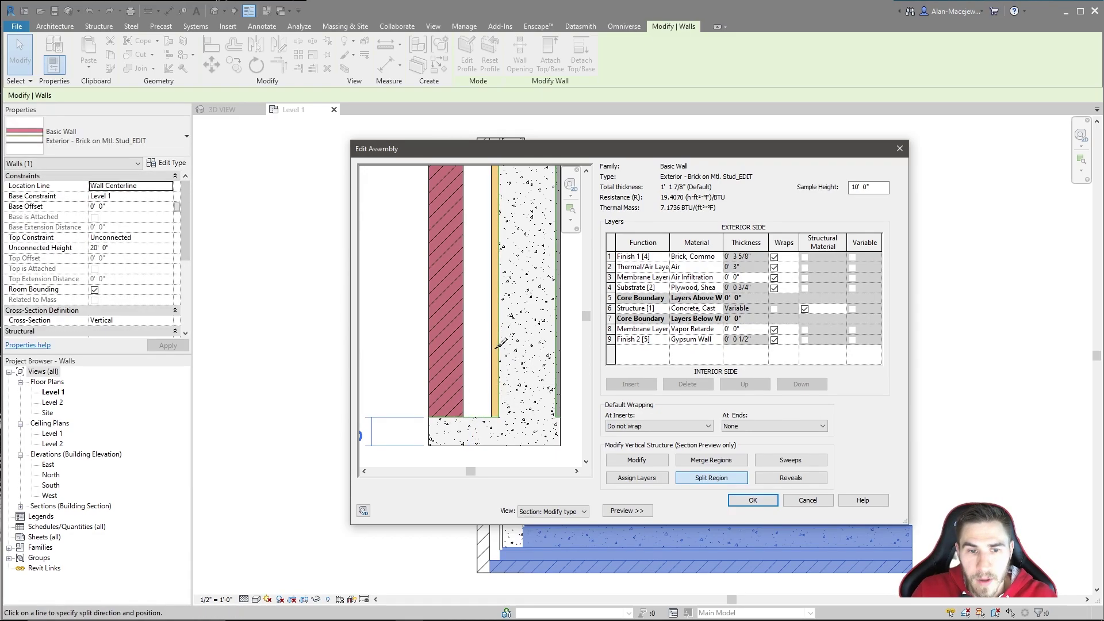
{"action": "scroll", "coordinate": [483, 402], "scroll_direction": "up", "scroll_amount": 2}
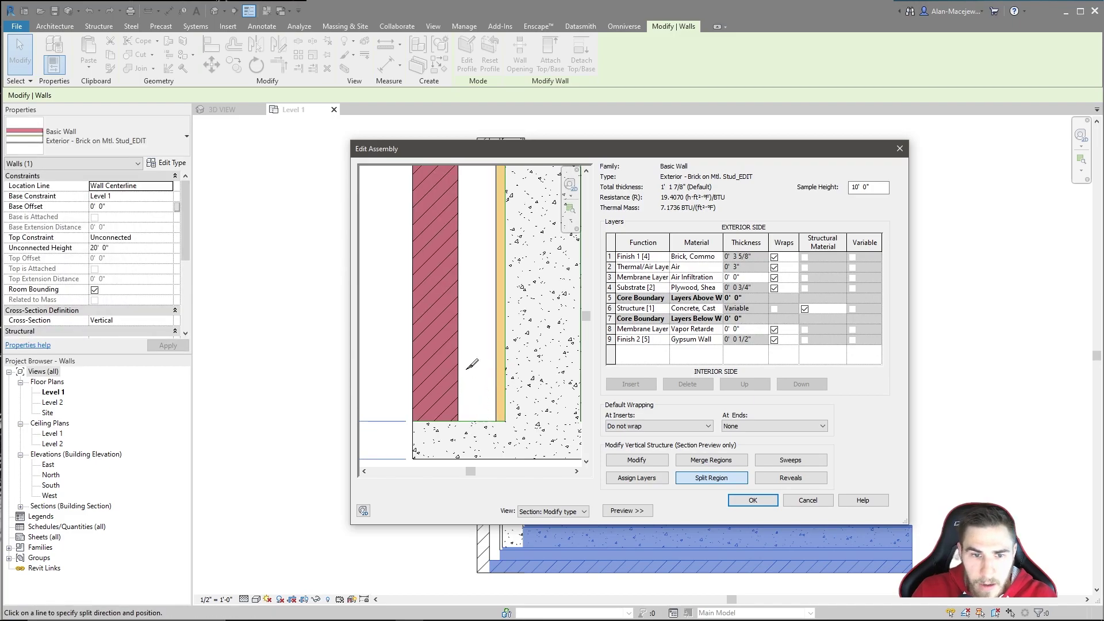
{"action": "scroll", "coordinate": [478, 369], "scroll_direction": "down", "scroll_amount": 1}
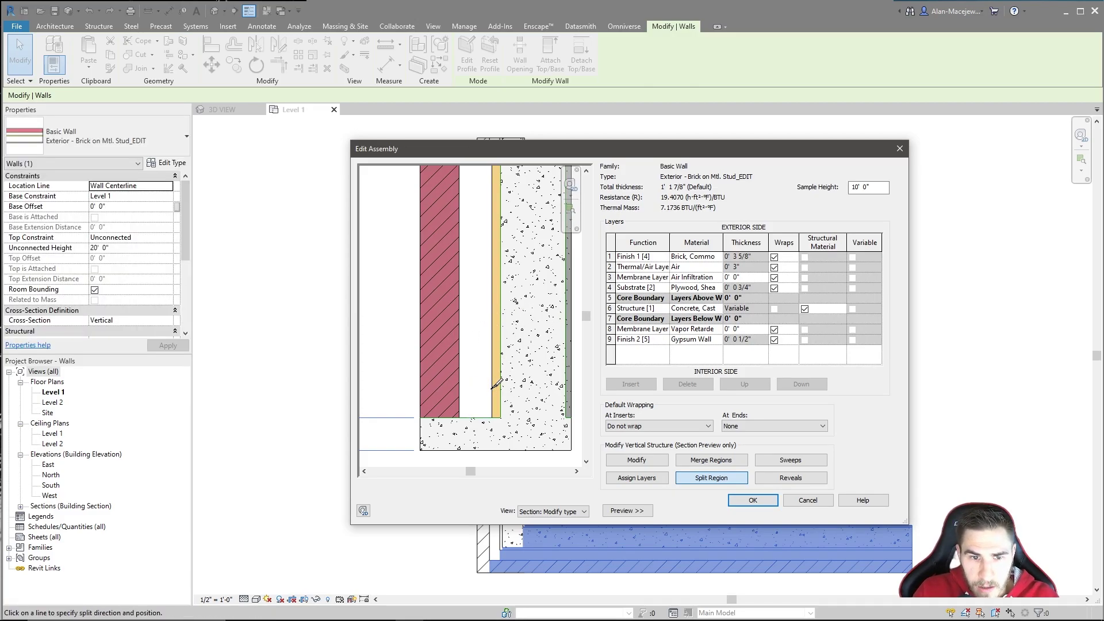
{"action": "left_click", "coordinate": [463, 384]}
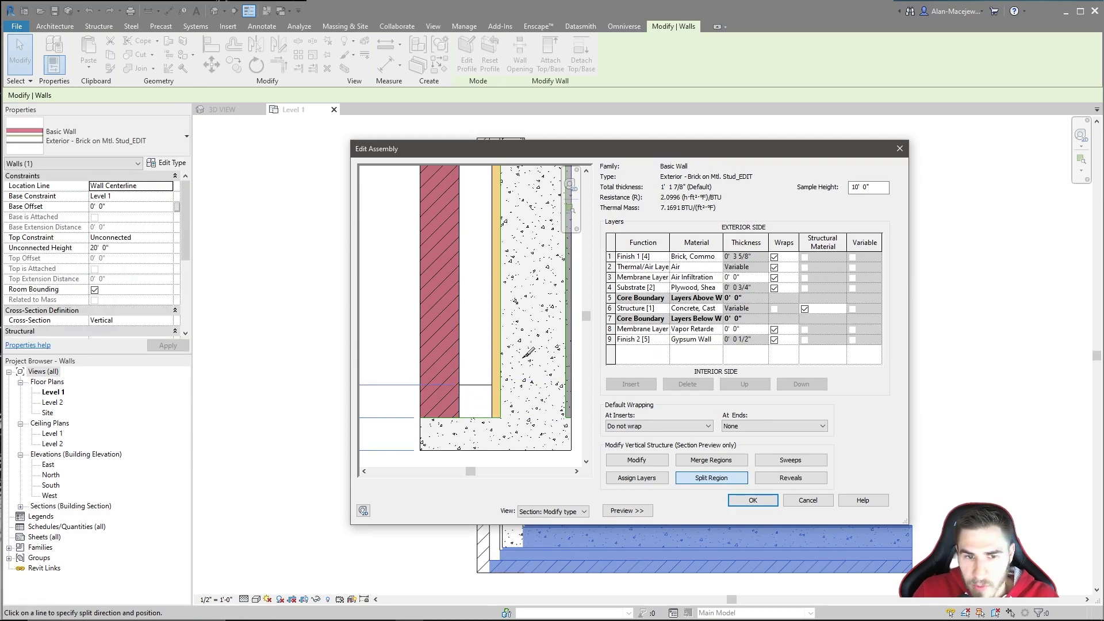
{"action": "scroll", "coordinate": [524, 370], "scroll_direction": "down", "scroll_amount": 1}
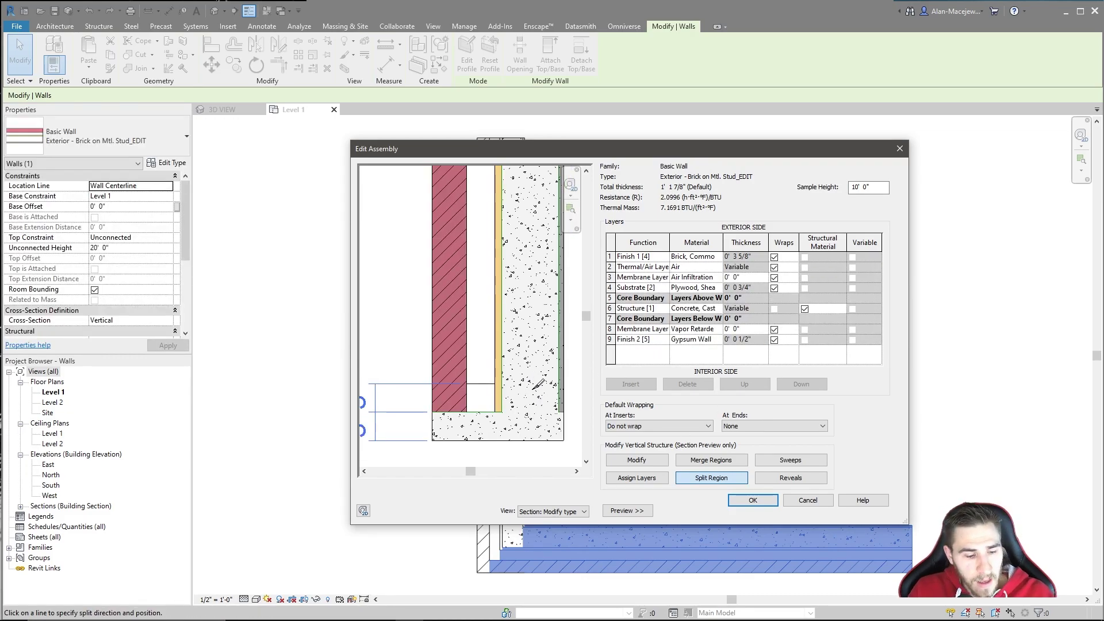
{"action": "left_click", "coordinate": [708, 479]}
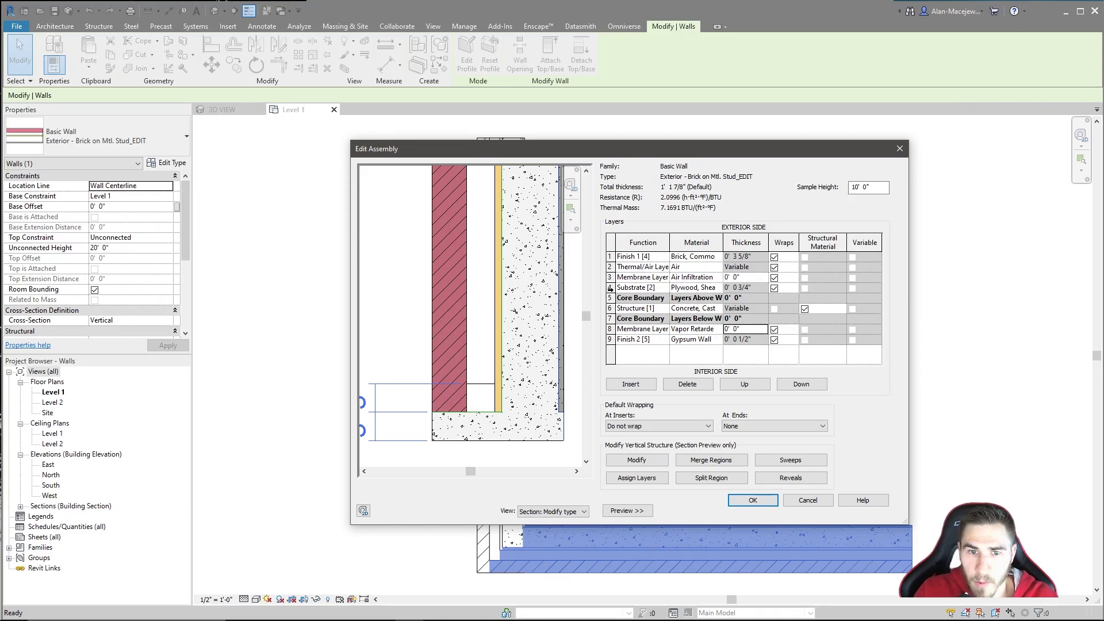
- Assign the lower region of the air gap to the Substrate [2] plywood sheathing layer
{"action": "left_click", "coordinate": [610, 287]}
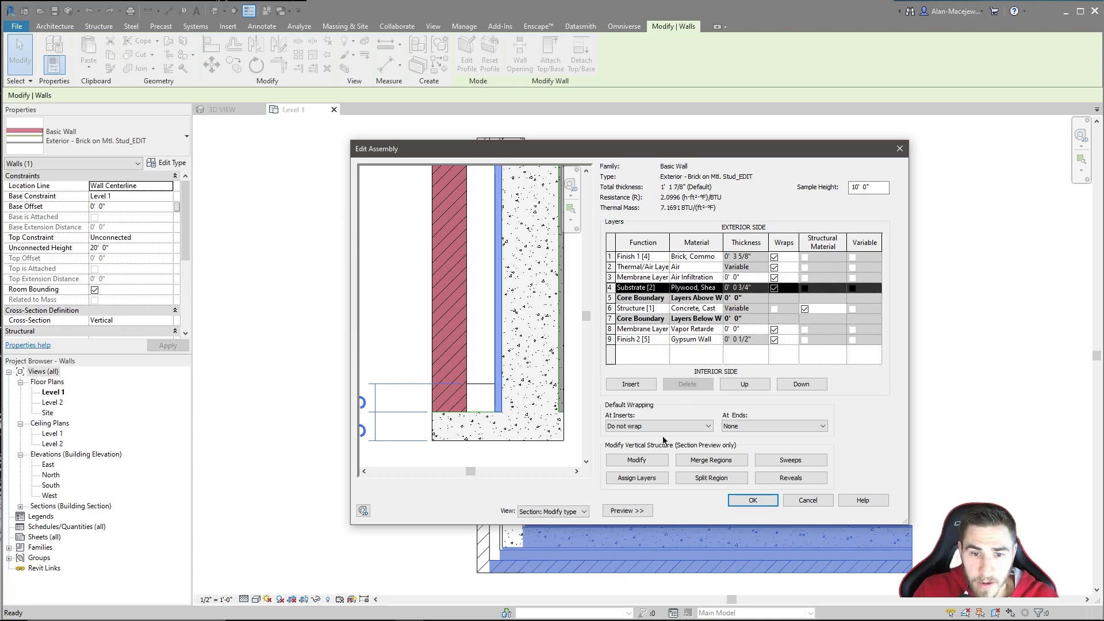
{"action": "left_click", "coordinate": [631, 479]}
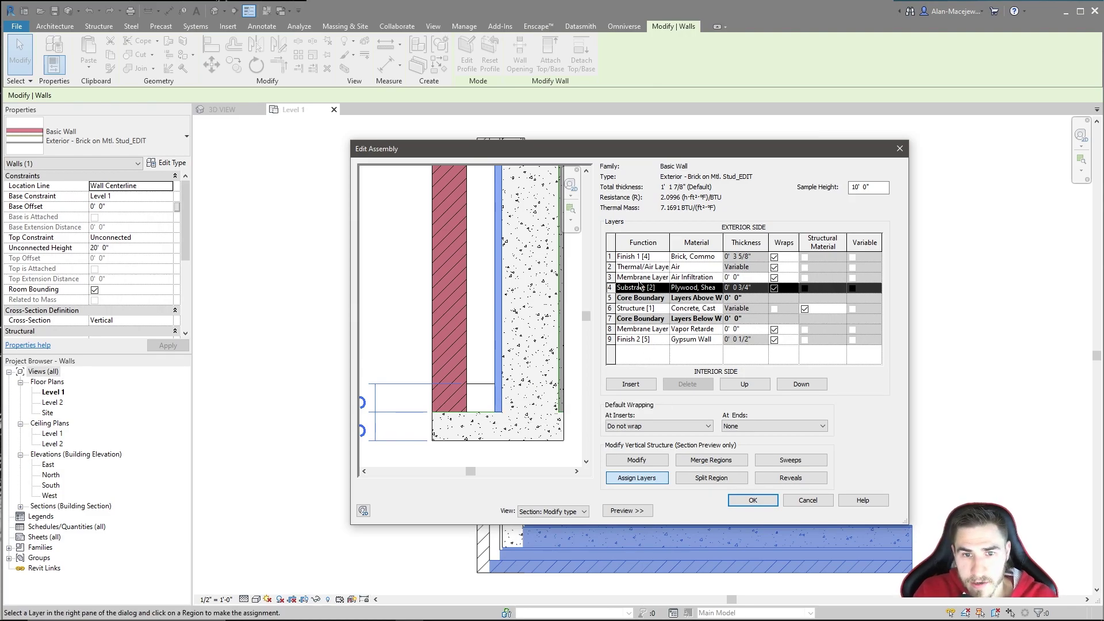
{"action": "left_click", "coordinate": [488, 398]}
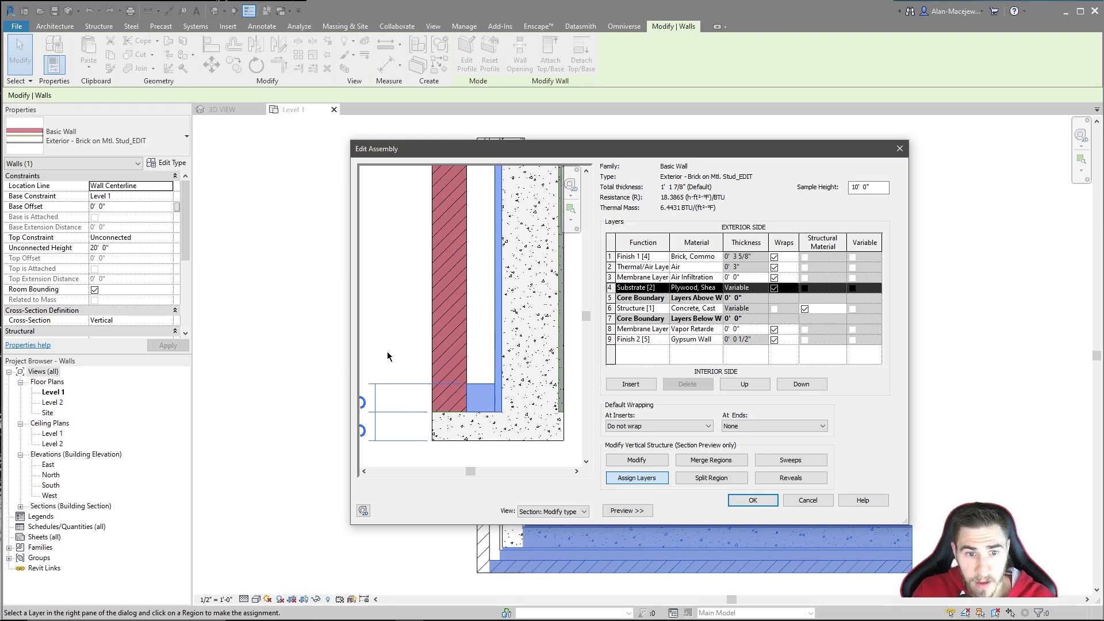
{"action": "left_click", "coordinate": [649, 459]}
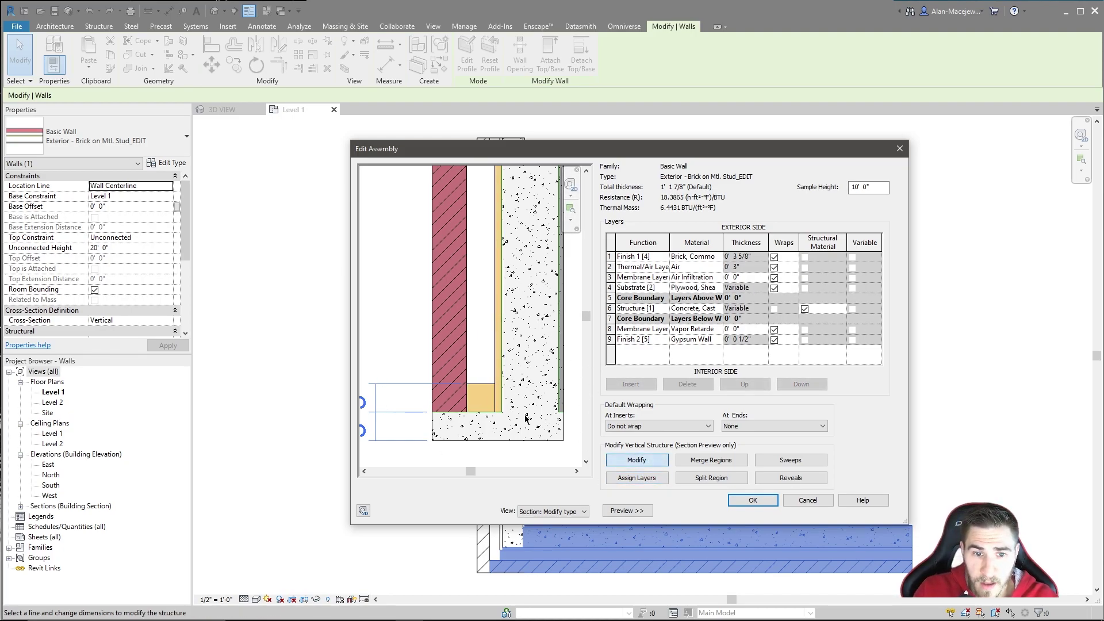
- Examine the plywood-filled region at the bottom of the air gap and its height dimension in the section preview
{"action": "scroll", "coordinate": [523, 416], "scroll_direction": "up", "scroll_amount": 3}
{"action": "scroll", "coordinate": [492, 394], "scroll_direction": "down", "scroll_amount": 2}
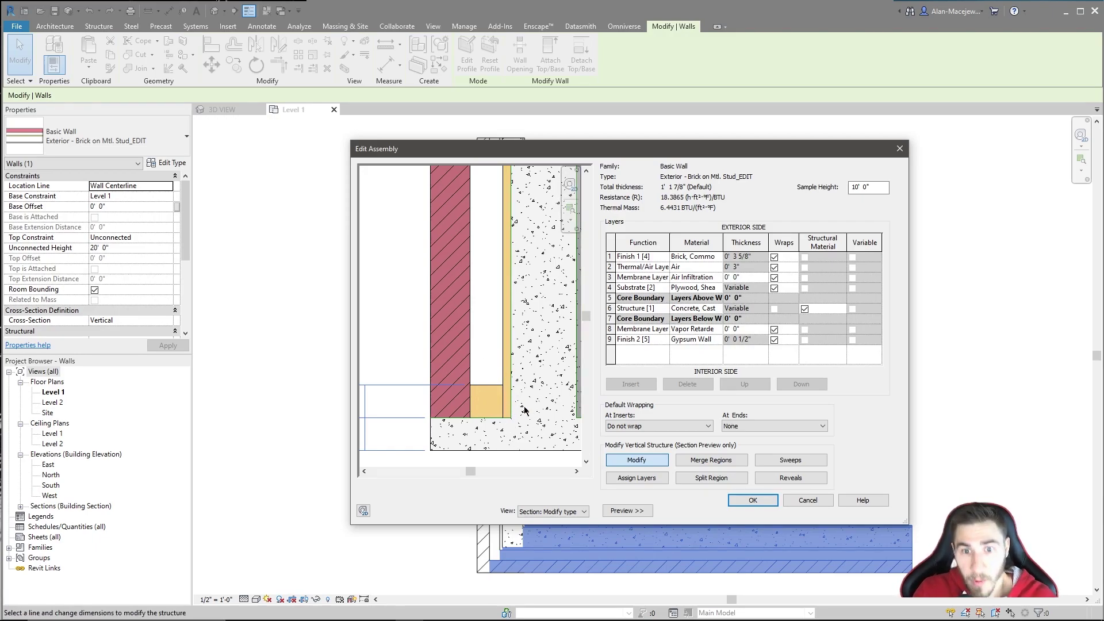
{"action": "scroll", "coordinate": [523, 378], "scroll_direction": "down", "scroll_amount": 2}
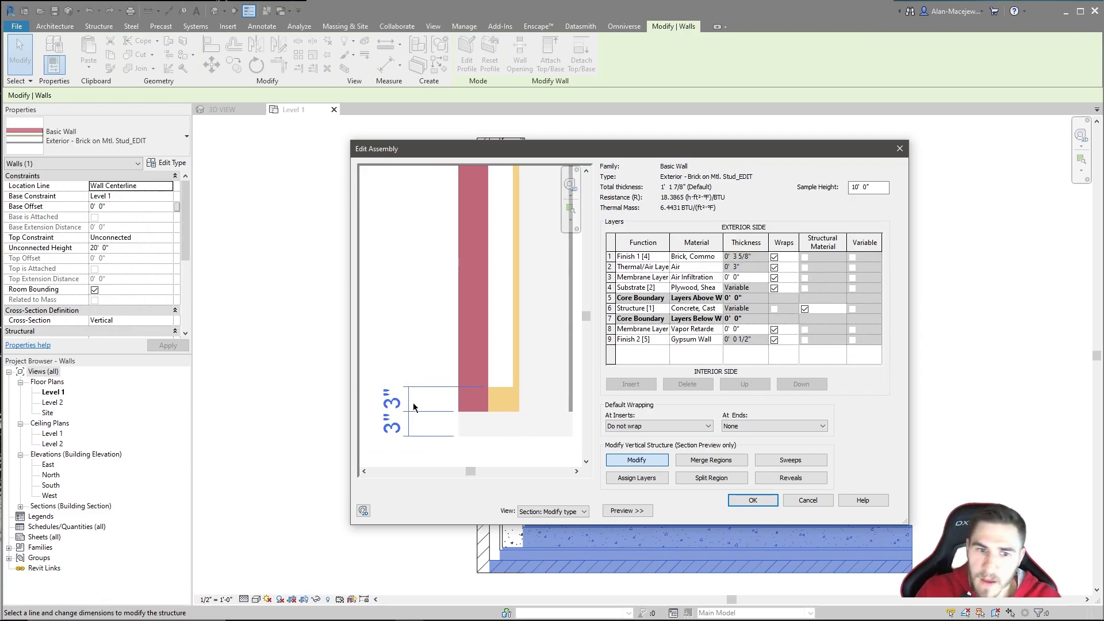
{"action": "scroll", "coordinate": [502, 398], "scroll_direction": "up", "scroll_amount": 2}
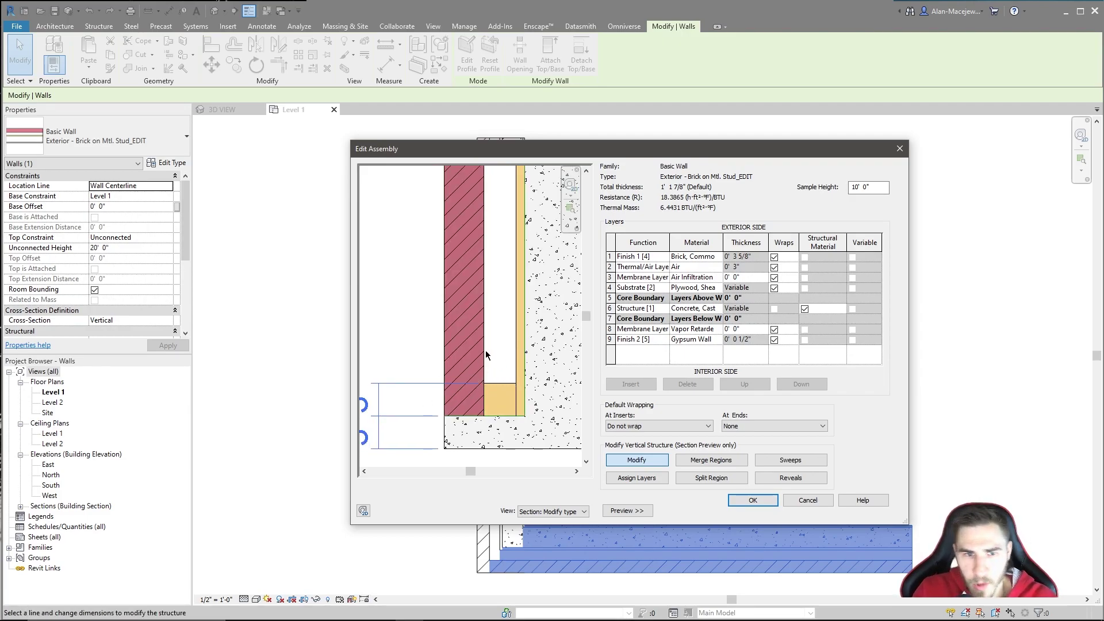
{"action": "scroll", "coordinate": [515, 379], "scroll_direction": "down", "scroll_amount": 1}
{"action": "scroll", "coordinate": [536, 403], "scroll_direction": "up", "scroll_amount": 2}
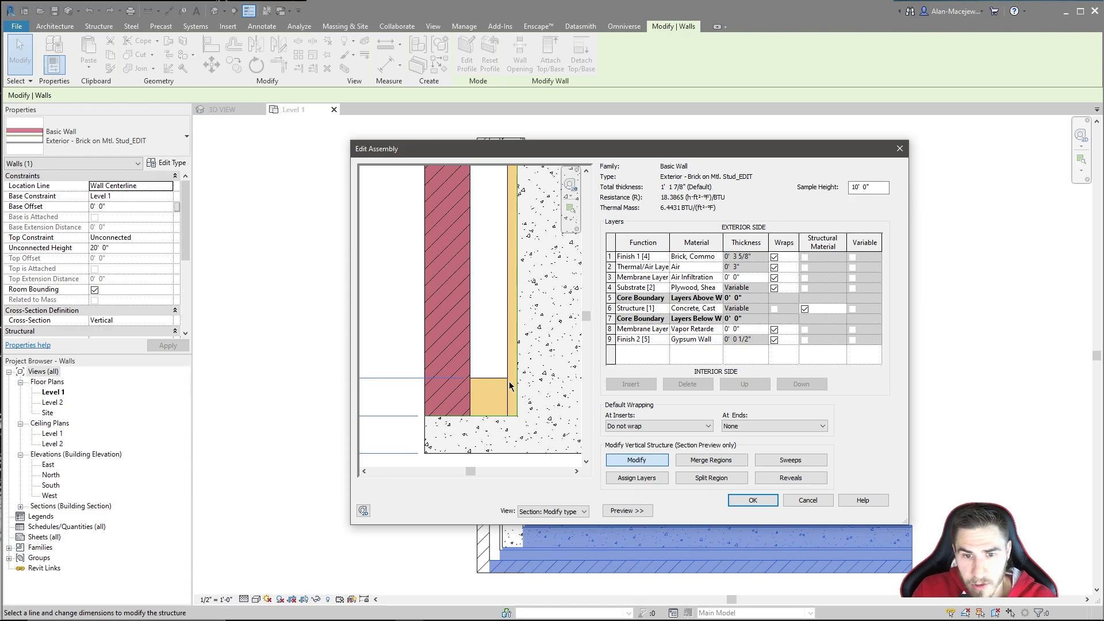
{"action": "scroll", "coordinate": [496, 412], "scroll_direction": "down", "scroll_amount": 1}
{"action": "scroll", "coordinate": [496, 408], "scroll_direction": "down", "scroll_amount": 1}
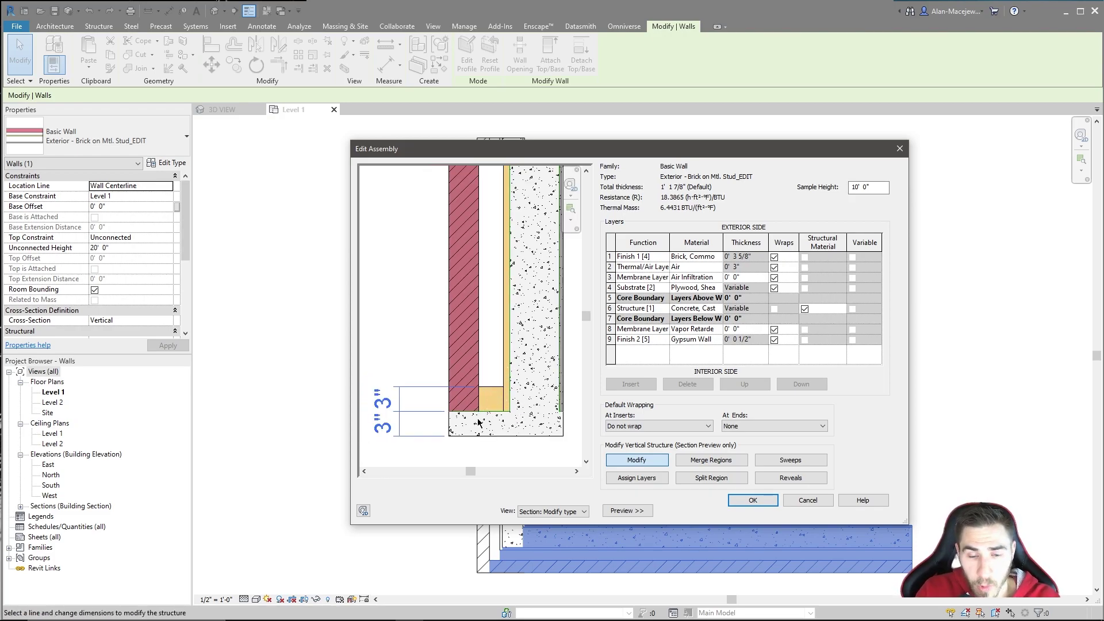
{"action": "scroll", "coordinate": [509, 353], "scroll_direction": "down", "scroll_amount": 1}
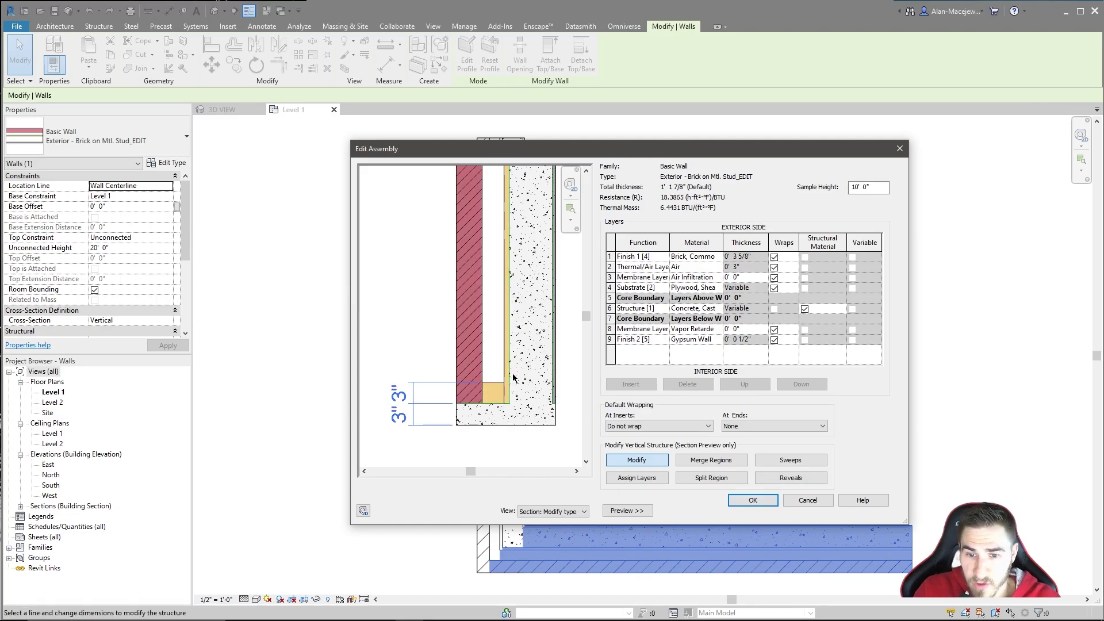
{"action": "scroll", "coordinate": [521, 398], "scroll_direction": "up", "scroll_amount": 1}
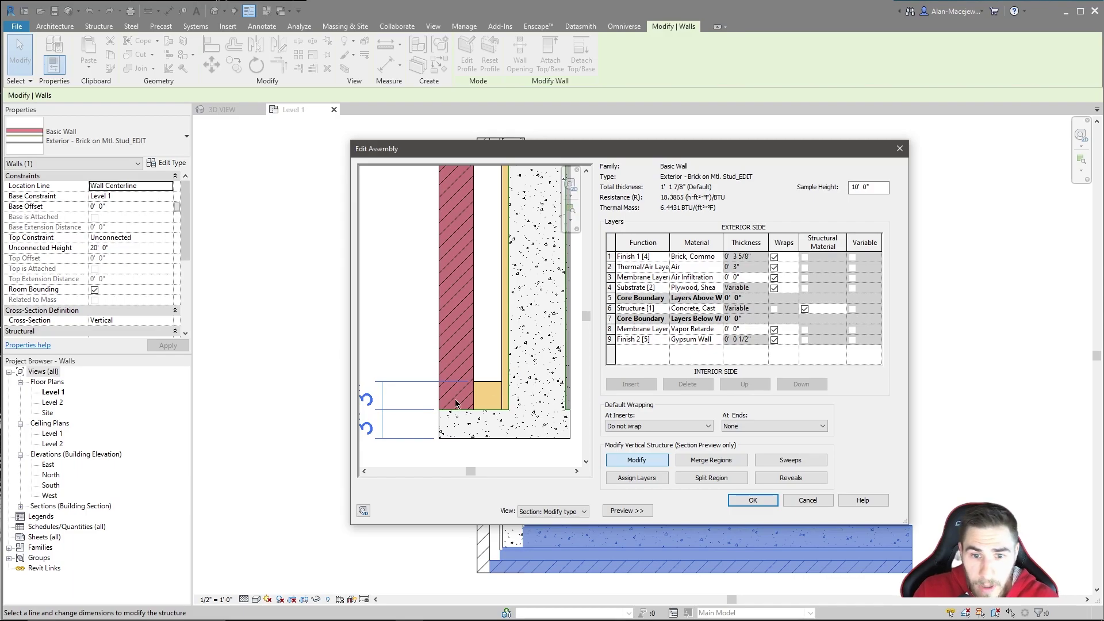
{"action": "scroll", "coordinate": [502, 434], "scroll_direction": "down", "scroll_amount": 1}
{"action": "scroll", "coordinate": [411, 381], "scroll_direction": "up", "scroll_amount": 1}
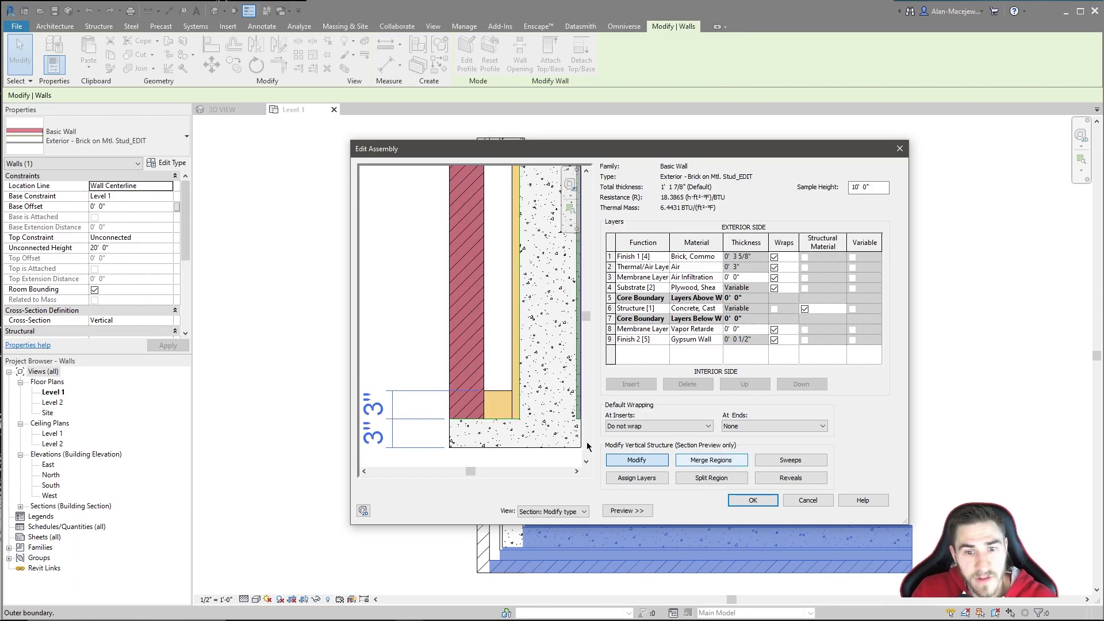
{"action": "scroll", "coordinate": [508, 405], "scroll_direction": "up", "scroll_amount": 2}
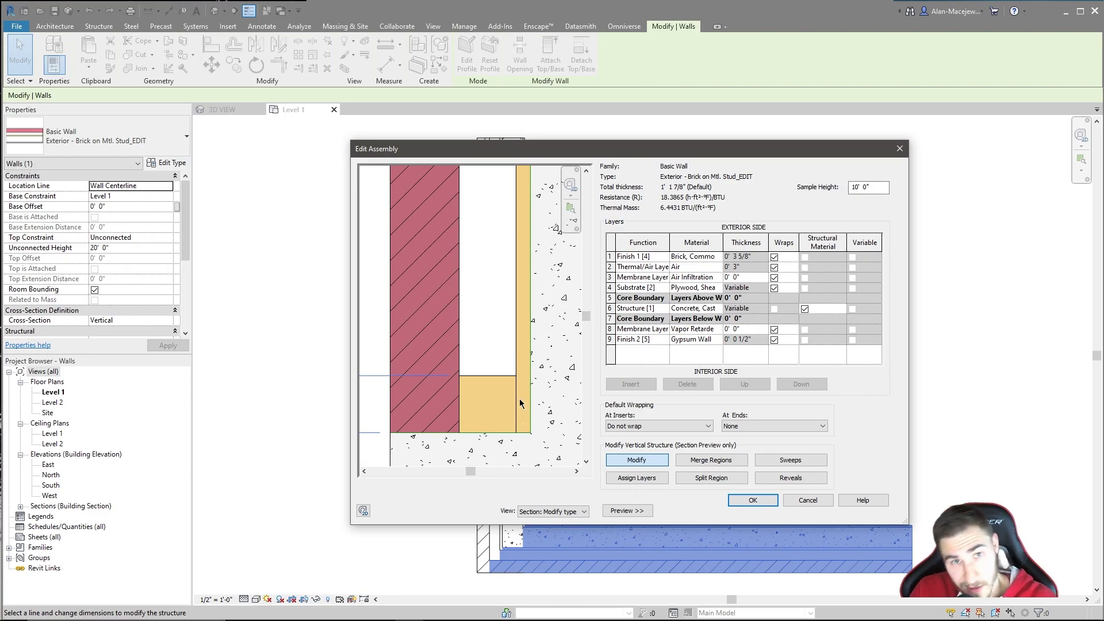
{"action": "scroll", "coordinate": [501, 406], "scroll_direction": "down", "scroll_amount": 1}
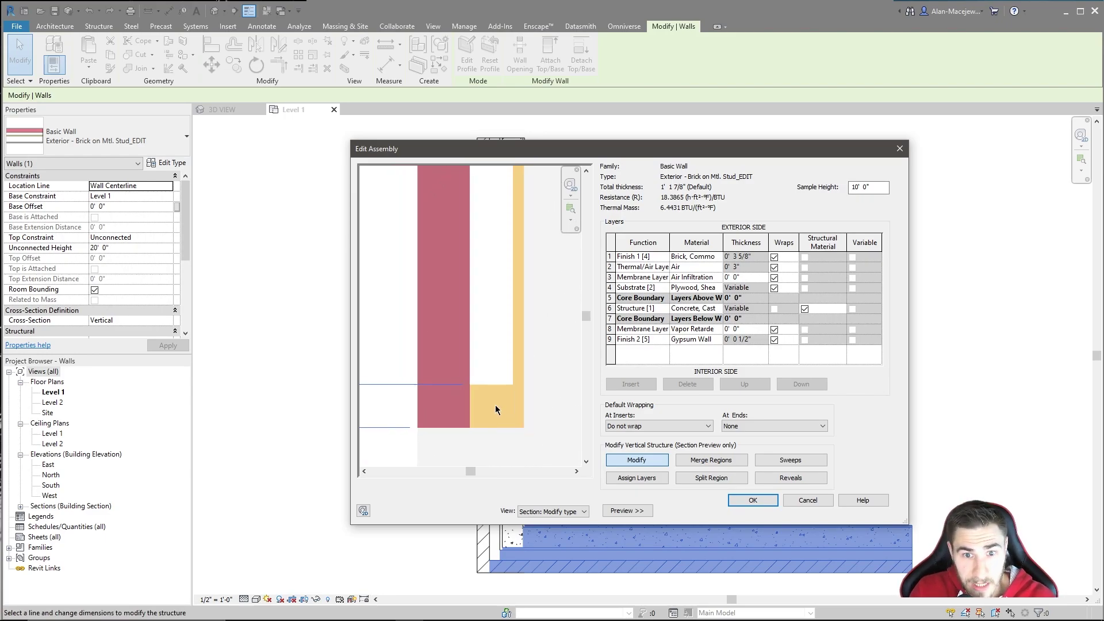
- Highlight the Air Infiltration membrane, Thermal/Air and Substrate [2] layers in turn to check which preview regions each one covers
{"action": "left_click", "coordinate": [610, 288]}
{"action": "left_click", "coordinate": [611, 277]}
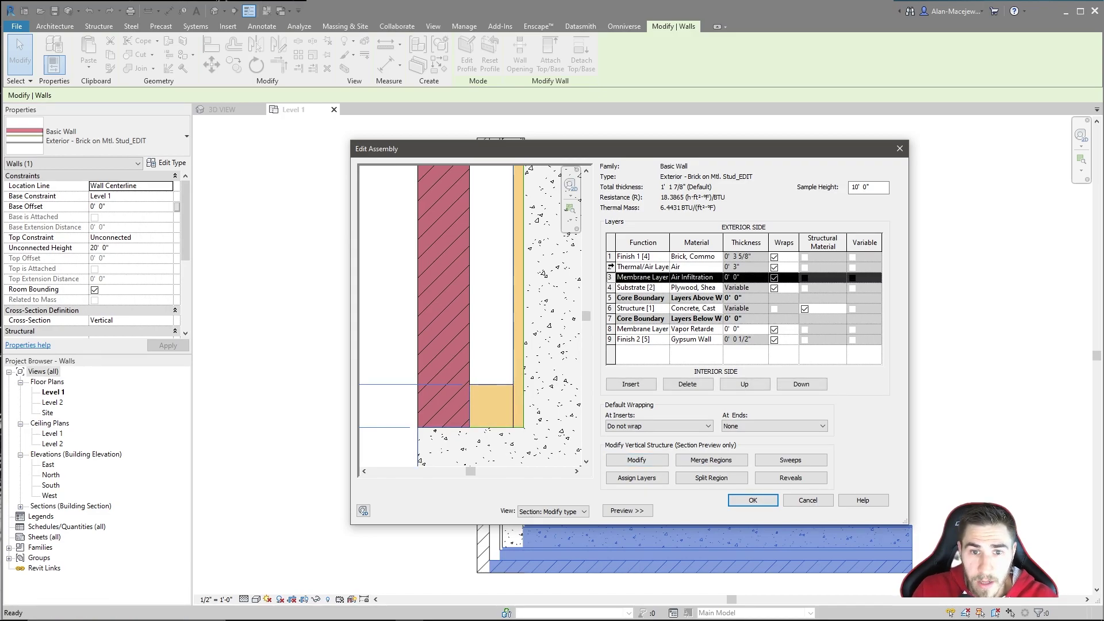
{"action": "left_click", "coordinate": [610, 266]}
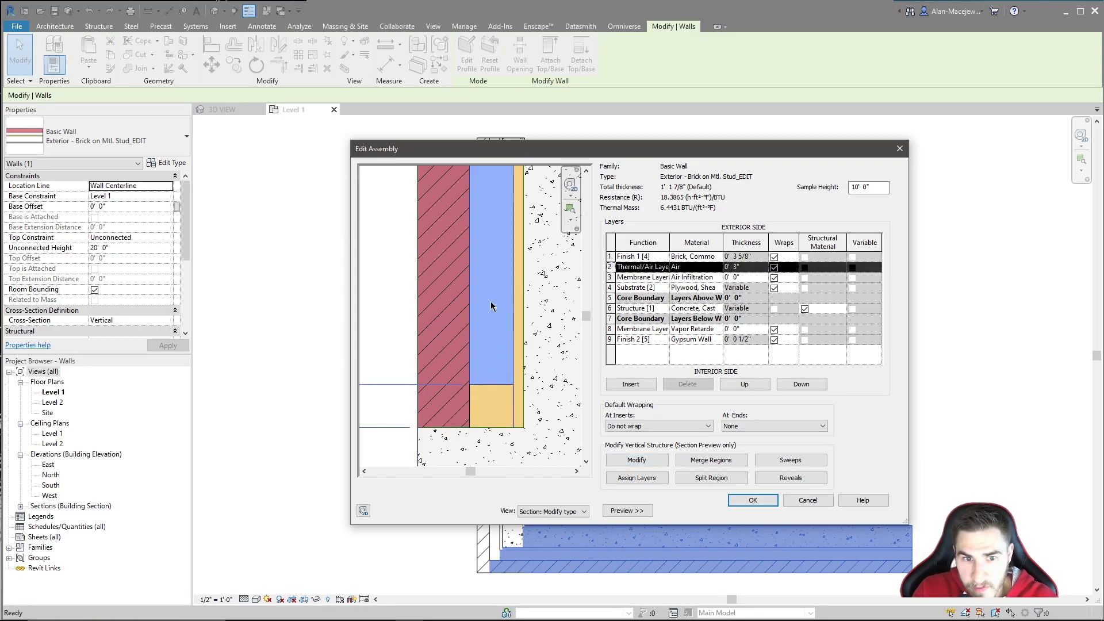
{"action": "left_click", "coordinate": [625, 291]}
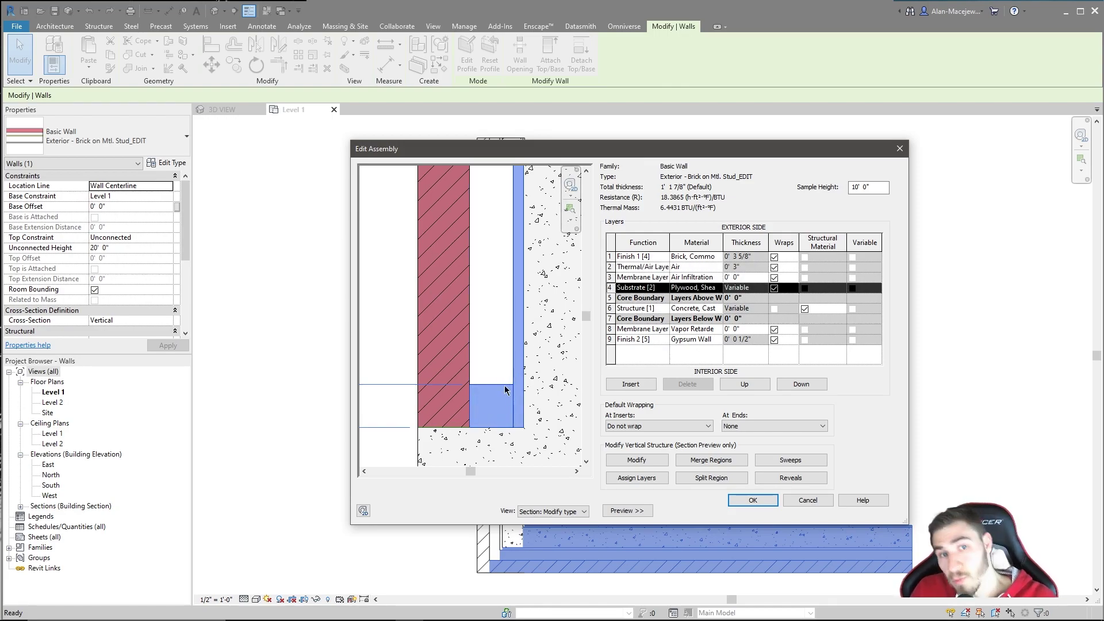
{"action": "scroll", "coordinate": [497, 379], "scroll_direction": "down", "scroll_amount": 4}
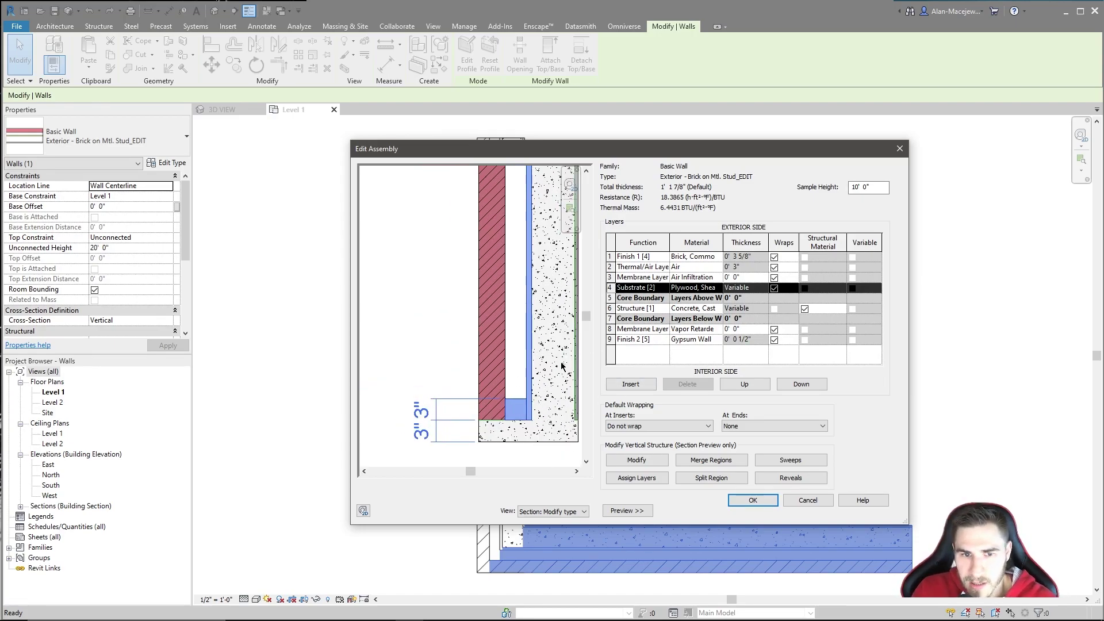
{"action": "scroll", "coordinate": [558, 368], "scroll_direction": "up", "scroll_amount": 2}
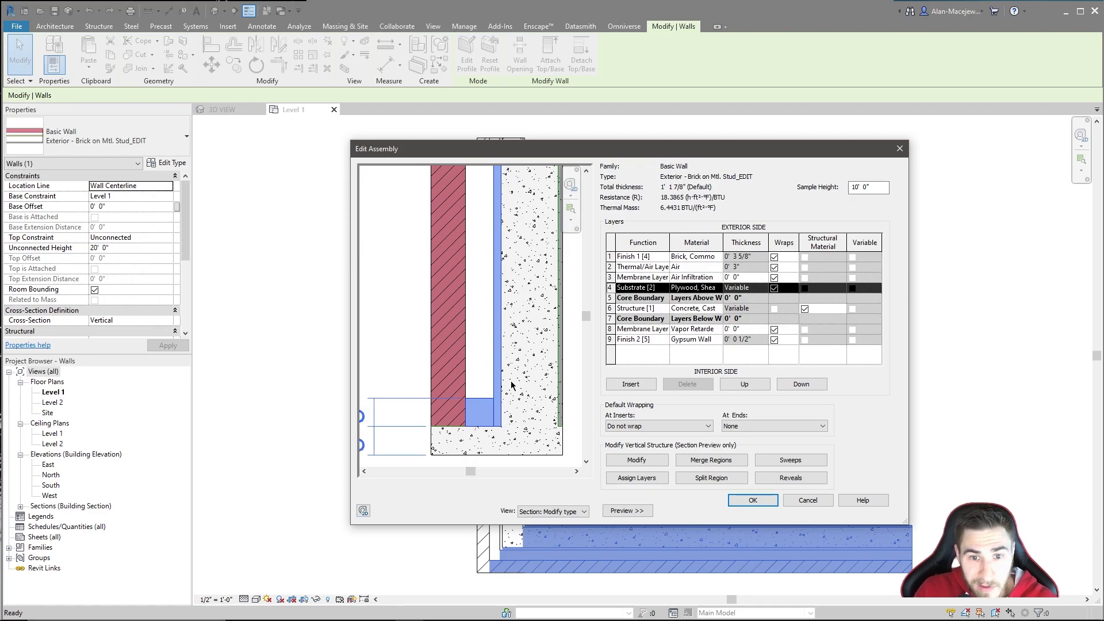
{"action": "scroll", "coordinate": [511, 381], "scroll_direction": "down", "scroll_amount": 1}
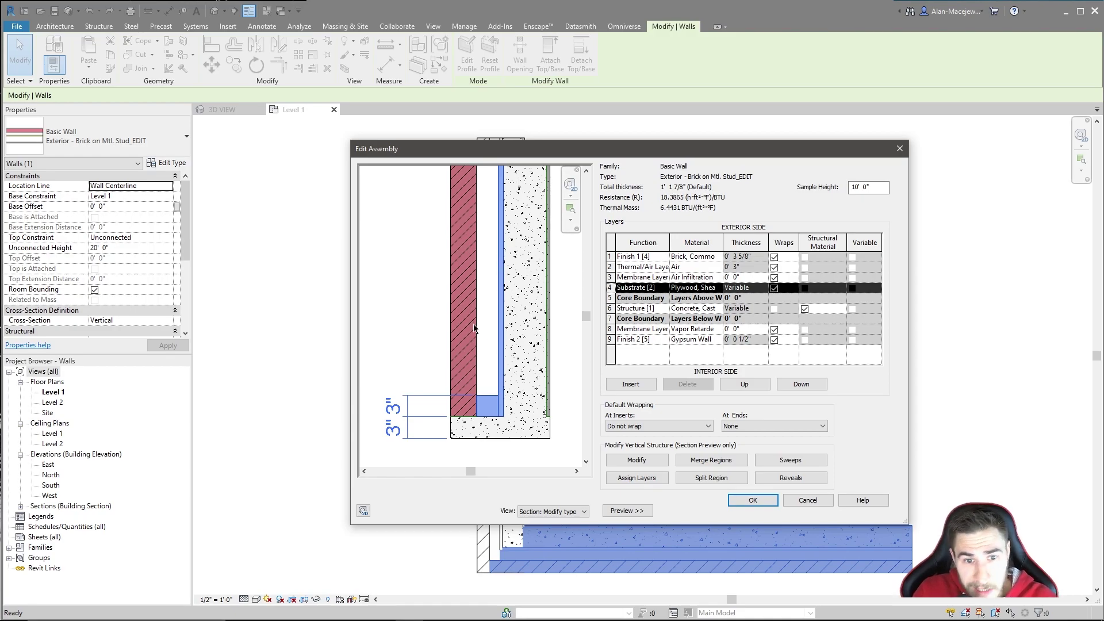
{"action": "scroll", "coordinate": [506, 431], "scroll_direction": "up", "scroll_amount": 2}
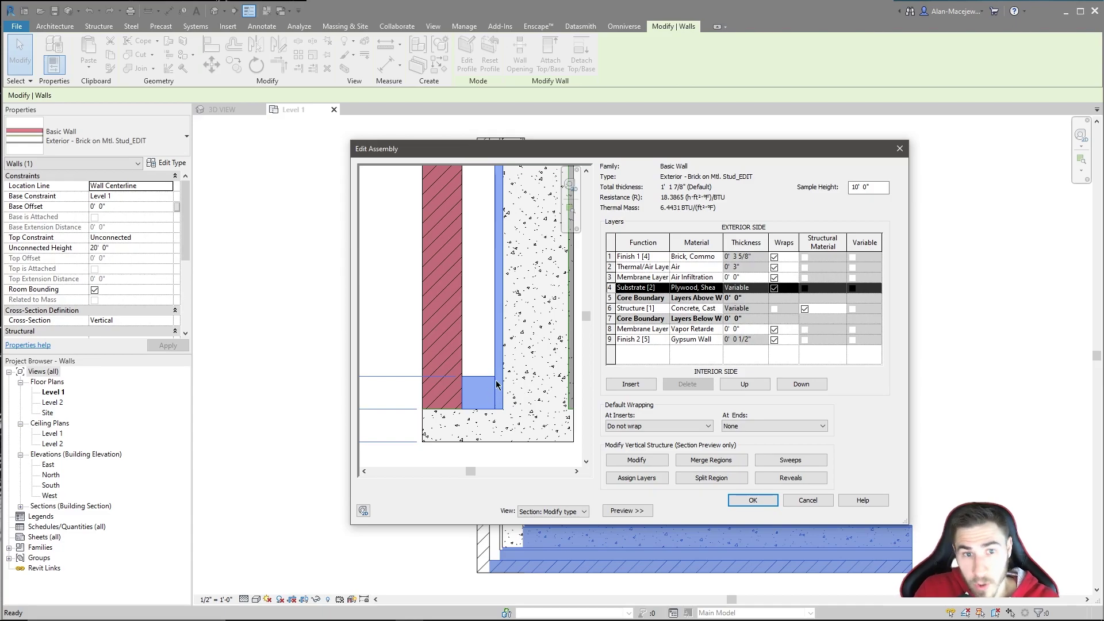
{"action": "scroll", "coordinate": [508, 374], "scroll_direction": "down", "scroll_amount": 2}
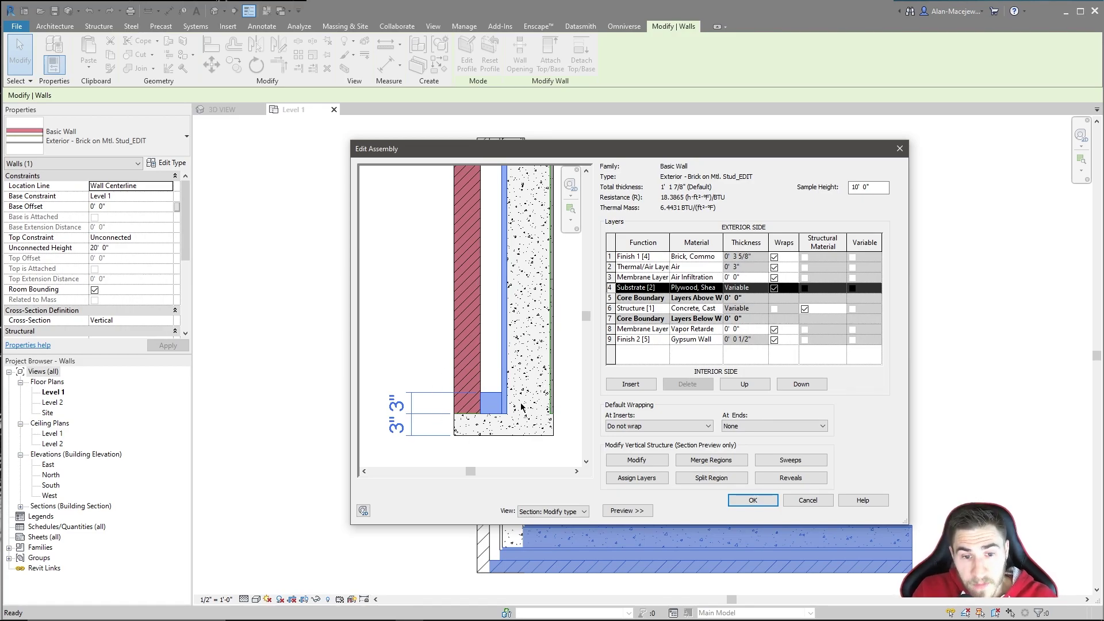
- Accept the edited assembly and the wall type's properties, and deselect the wall in the Level 1 plan
{"action": "left_click", "coordinate": [758, 500]}
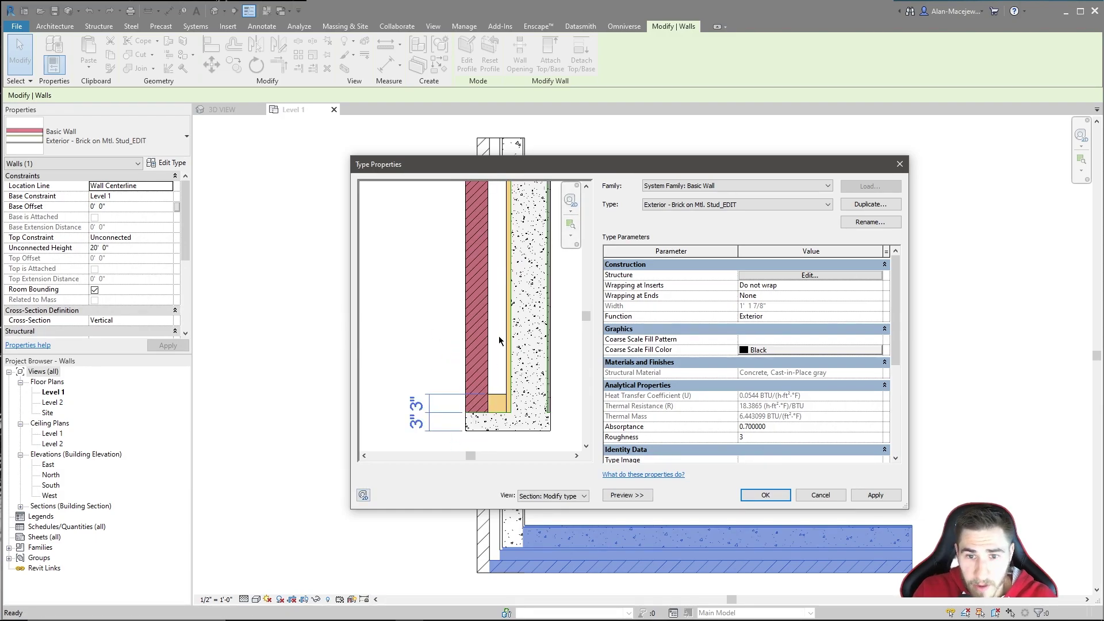
{"action": "key", "text": "Return"}
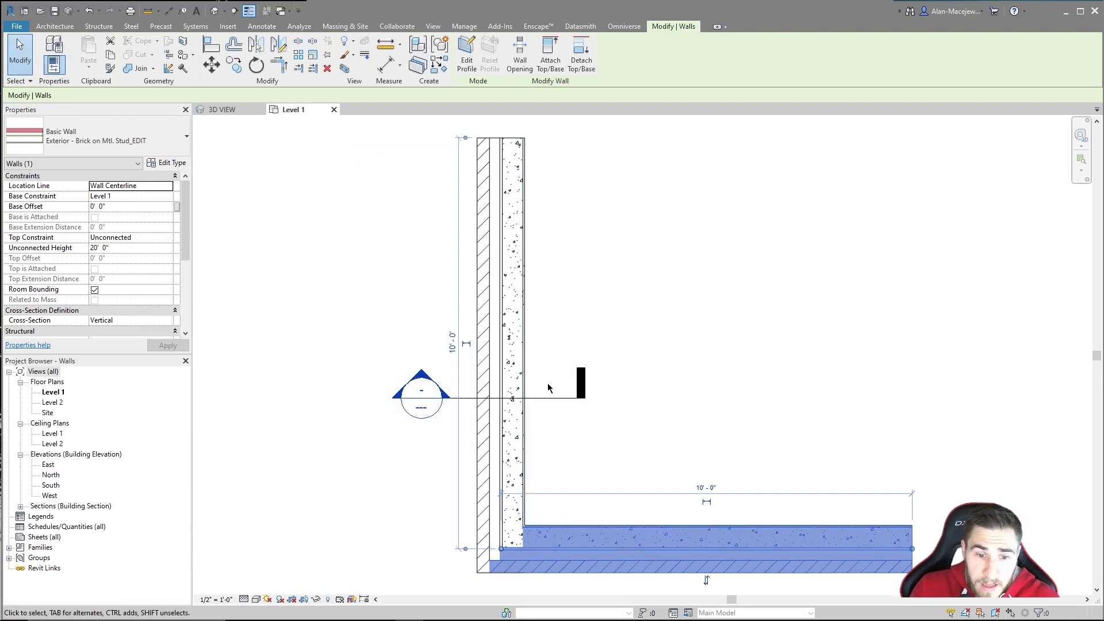
{"action": "left_click", "coordinate": [651, 442]}
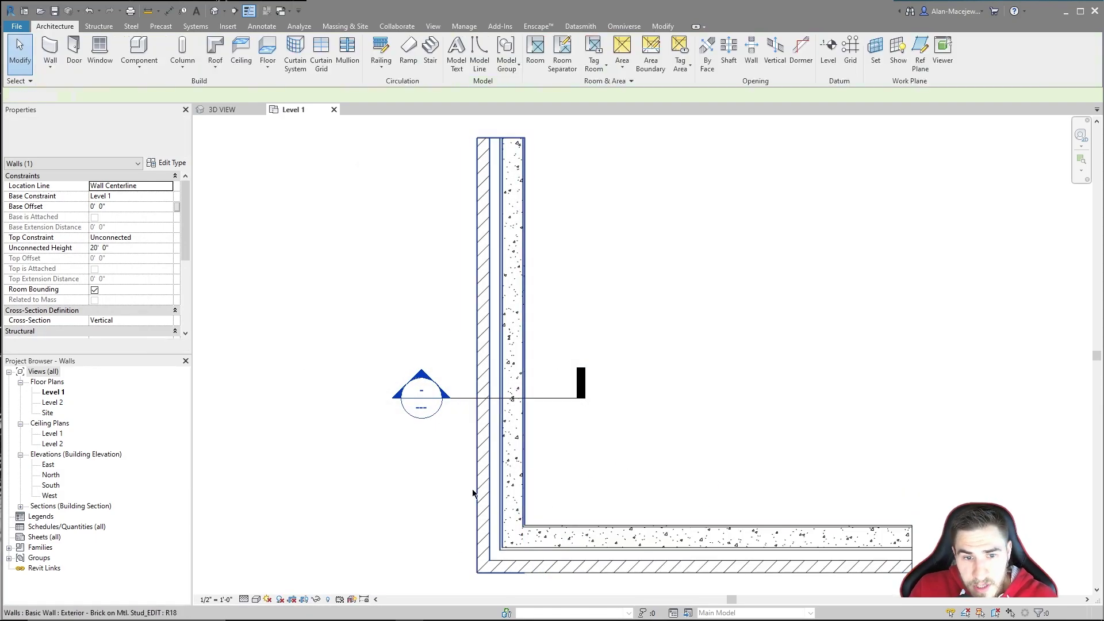
- Open the building section from its marker in the Level 1 plan and set its detail level to Fine
{"action": "double_click", "coordinate": [422, 395]}
{"action": "left_click", "coordinate": [244, 599]}
{"action": "left_click", "coordinate": [259, 587]}
{"action": "scroll", "coordinate": [645, 512], "scroll_direction": "up", "scroll_amount": 8}
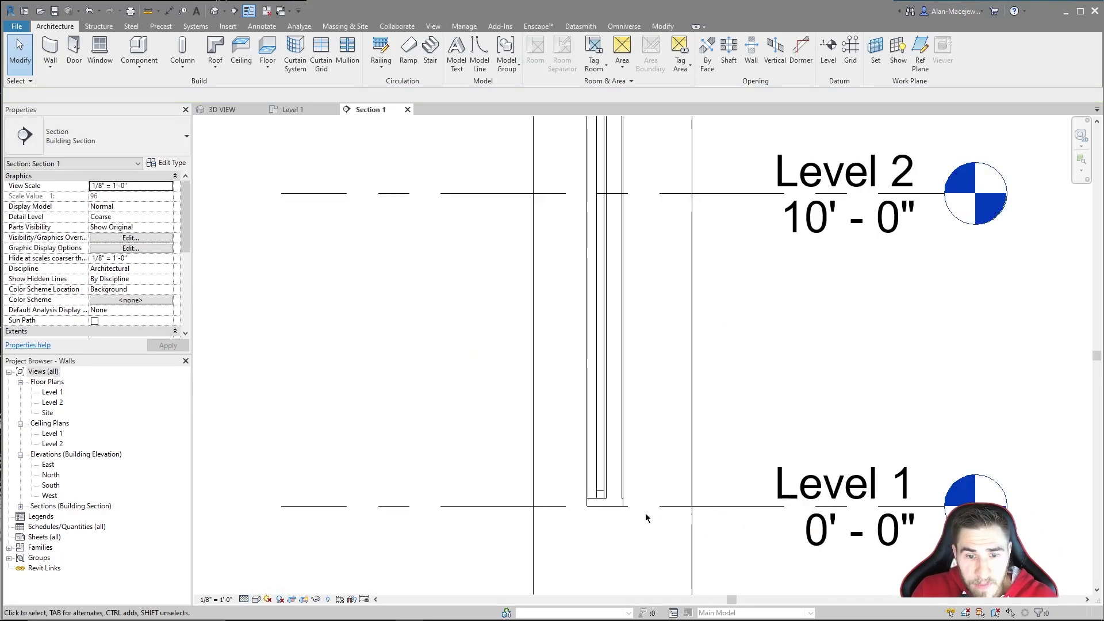
{"action": "scroll", "coordinate": [594, 546], "scroll_direction": "up", "scroll_amount": 2}
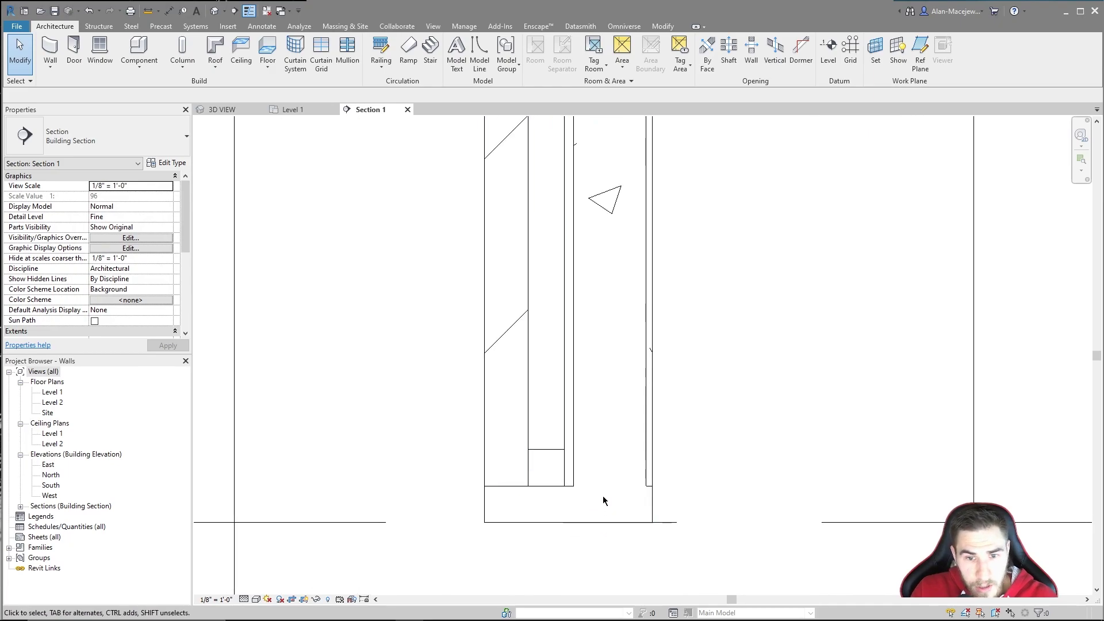
- Set the section view's scale to 1" = 1'-0" so the wall's material cut patterns are drawn
{"action": "left_click", "coordinate": [574, 469]}
{"action": "left_click", "coordinate": [737, 462]}
{"action": "left_click", "coordinate": [215, 599]}
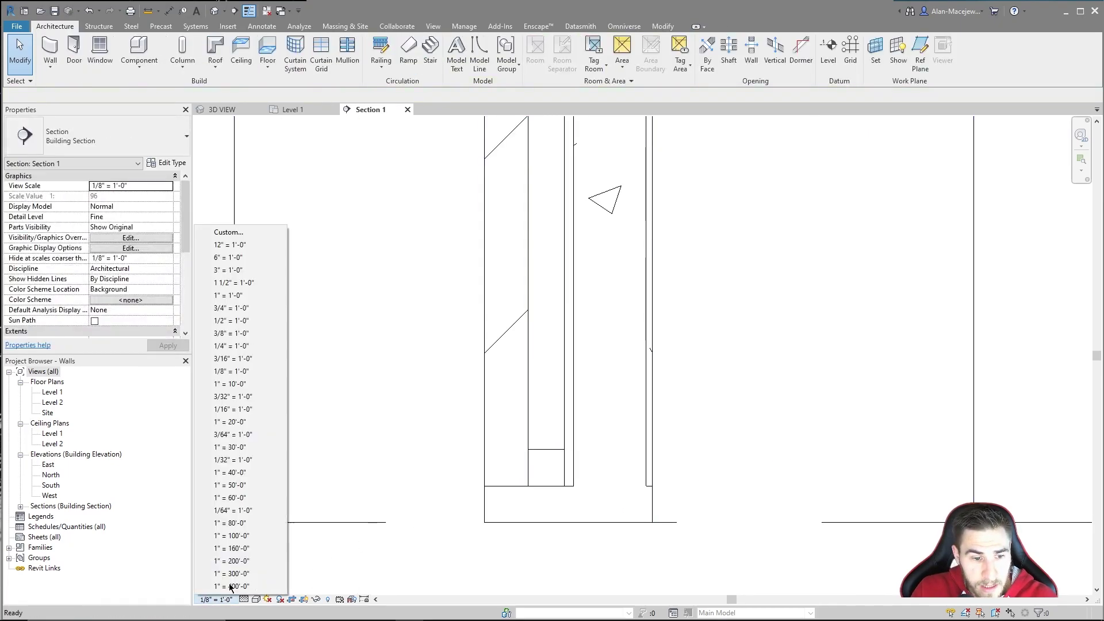
{"action": "left_click", "coordinate": [244, 296]}
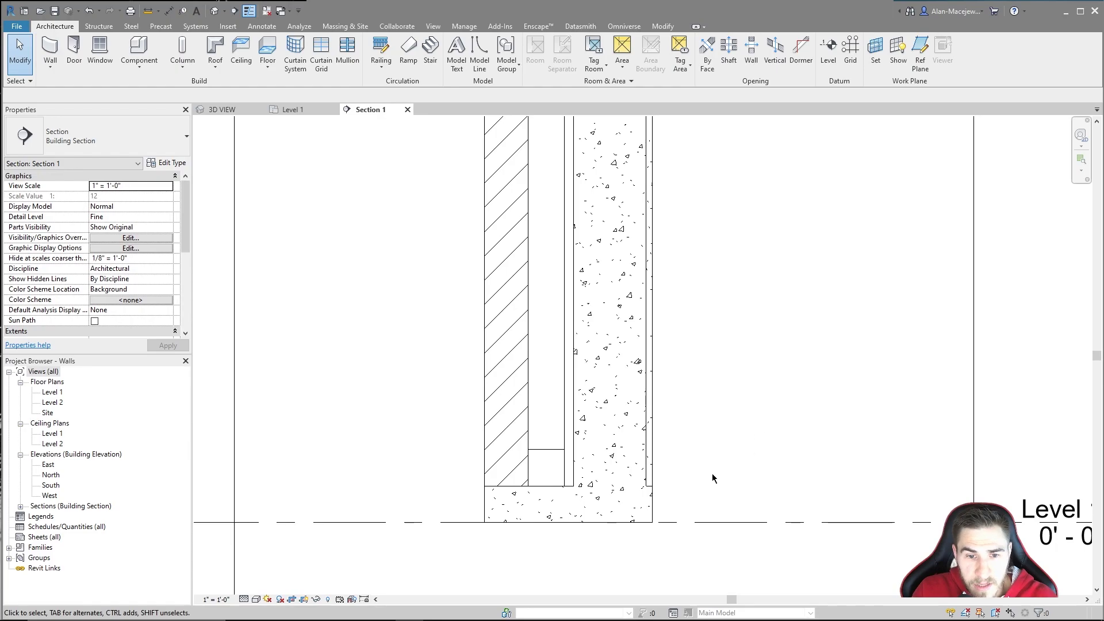
{"action": "left_click", "coordinate": [648, 415]}
{"action": "left_click", "coordinate": [791, 397]}
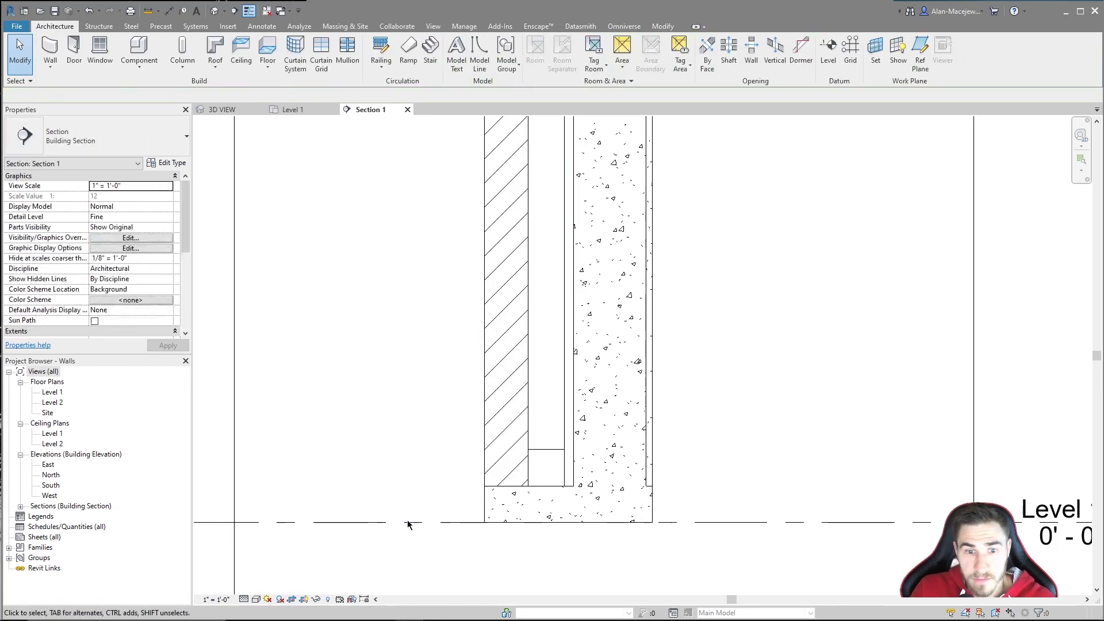
- Set the section's visual style to Consistent Colors and deselect the wall
{"action": "scroll", "coordinate": [424, 518], "scroll_direction": "down", "scroll_amount": 3}
{"action": "left_click", "coordinate": [502, 460]}
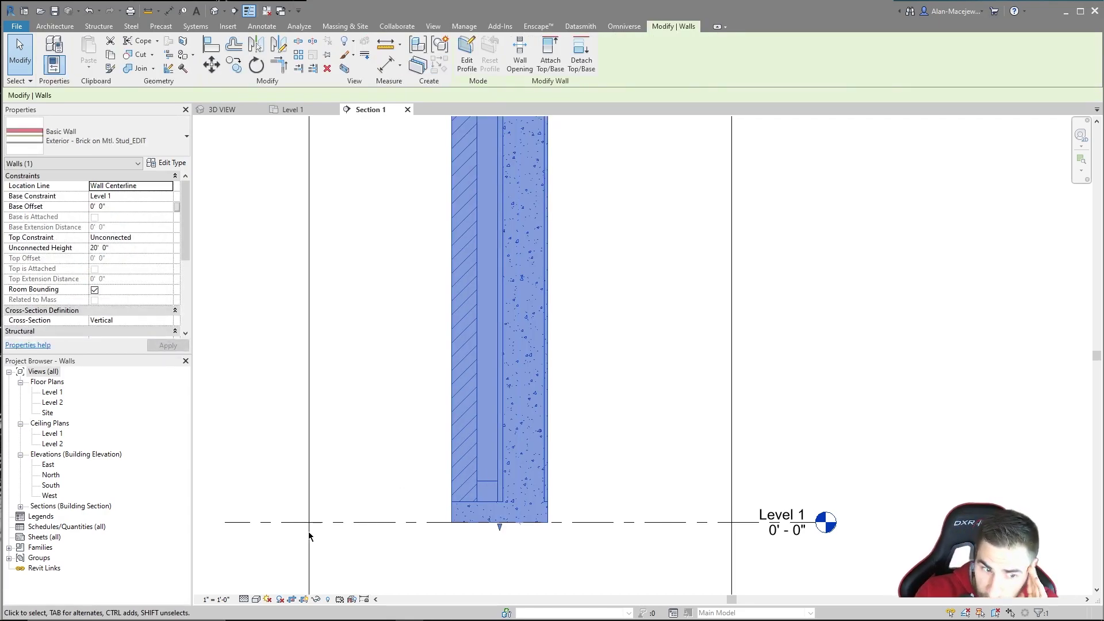
{"action": "left_click", "coordinate": [256, 599]}
{"action": "left_click", "coordinate": [291, 575]}
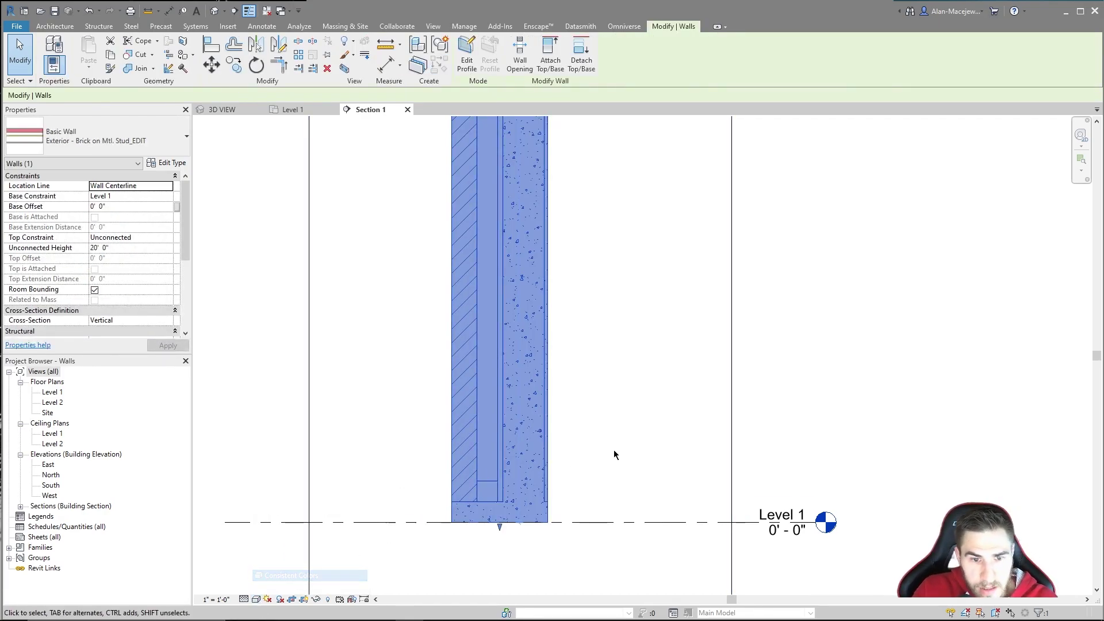
{"action": "left_click", "coordinate": [611, 456]}
{"action": "scroll", "coordinate": [506, 477], "scroll_direction": "up", "scroll_amount": 3}
{"action": "middle_click_drag", "start_coordinate": [534, 471], "coordinate": [610, 447]}
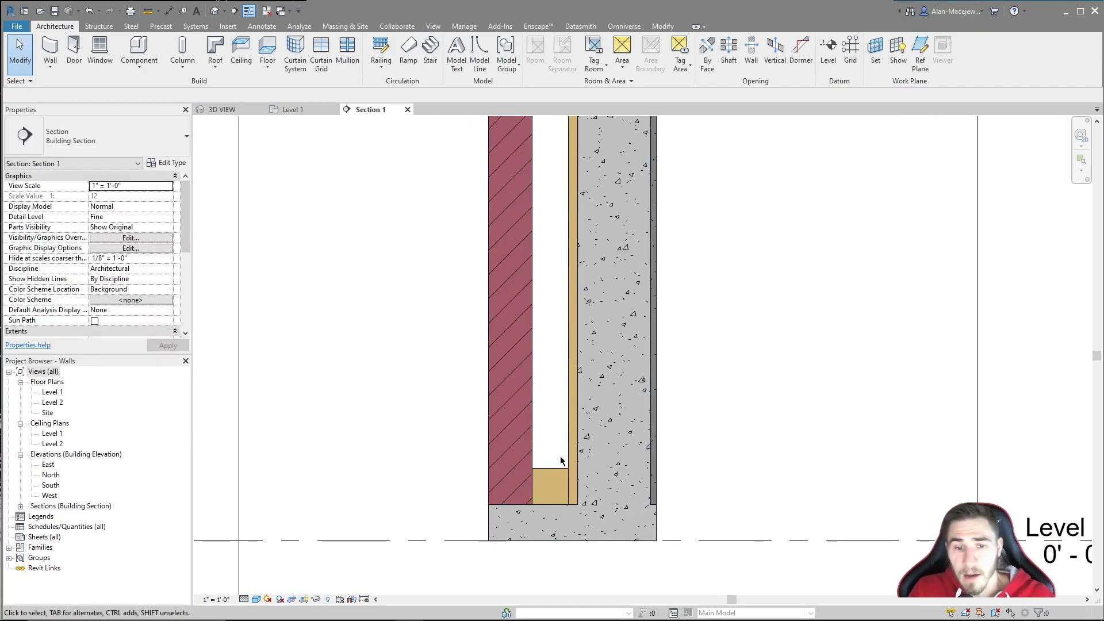
- Examine how the plywood block and the concrete base meet the other wall layers above Level 1 in the section
{"action": "scroll", "coordinate": [561, 454], "scroll_direction": "down", "scroll_amount": 1}
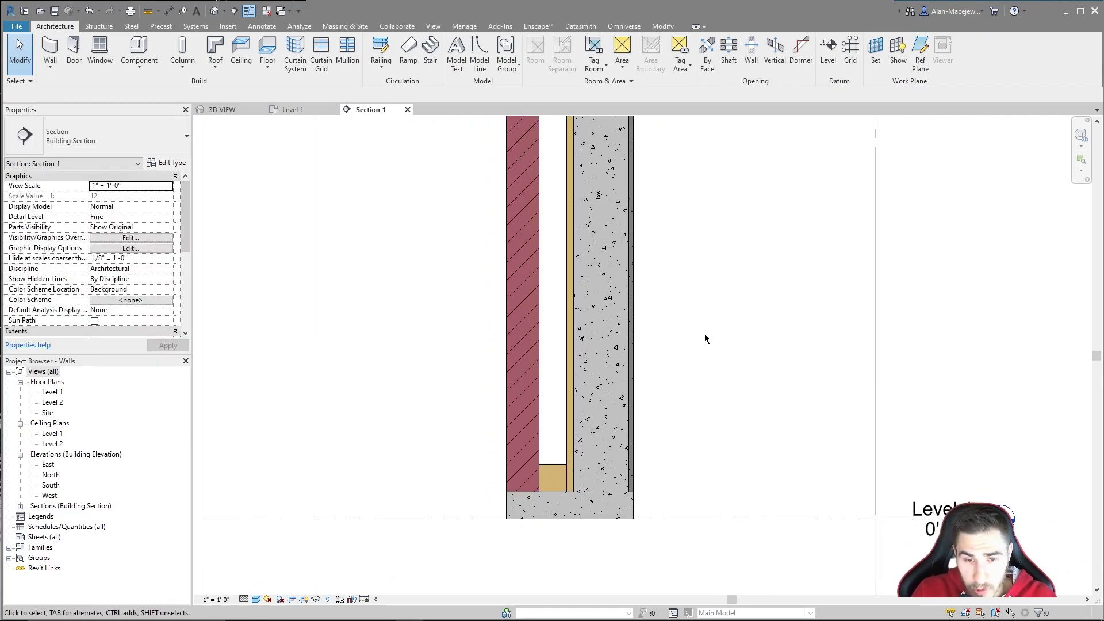
{"action": "middle_click_drag", "start_coordinate": [603, 349], "coordinate": [540, 389]}
{"action": "scroll", "coordinate": [541, 389], "scroll_direction": "down", "scroll_amount": 2}
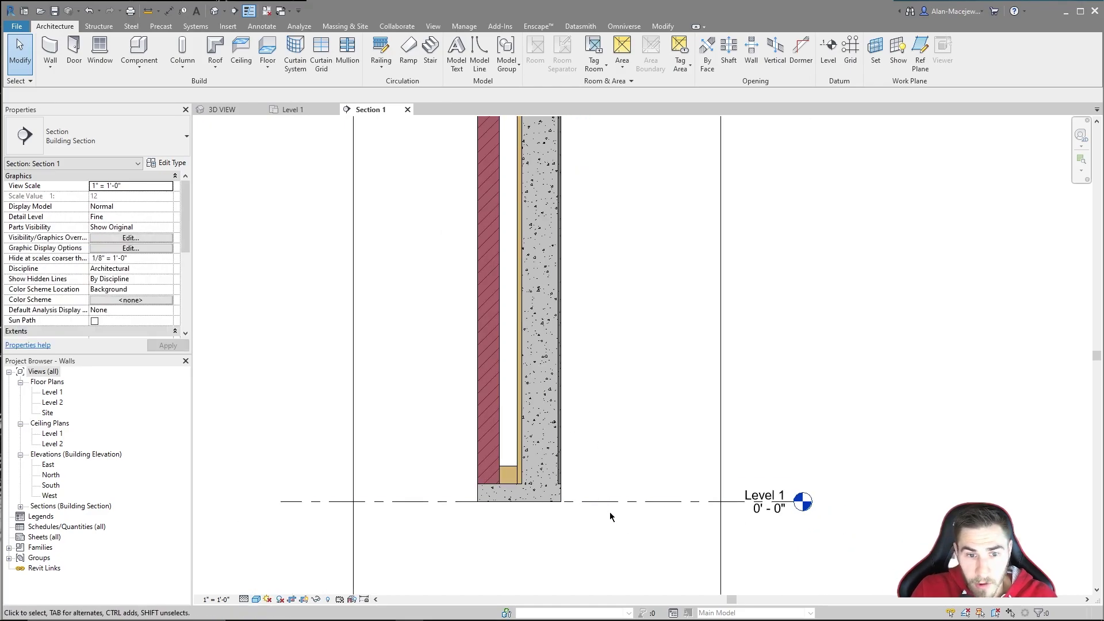
{"action": "scroll", "coordinate": [530, 506], "scroll_direction": "up", "scroll_amount": 6}
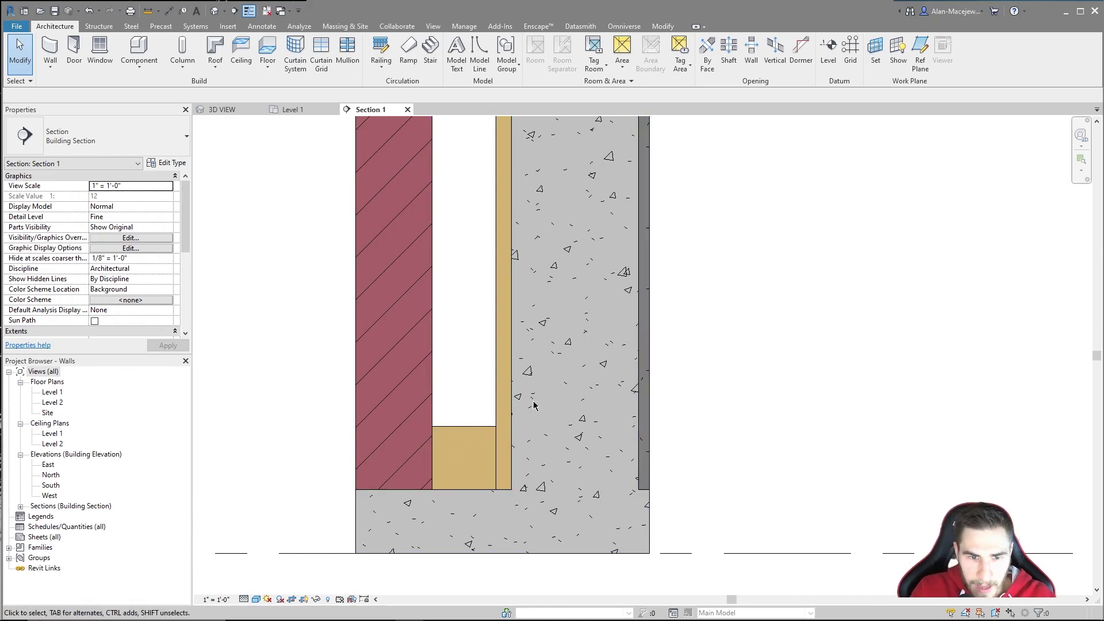
{"action": "scroll", "coordinate": [458, 463], "scroll_direction": "down", "scroll_amount": 2}
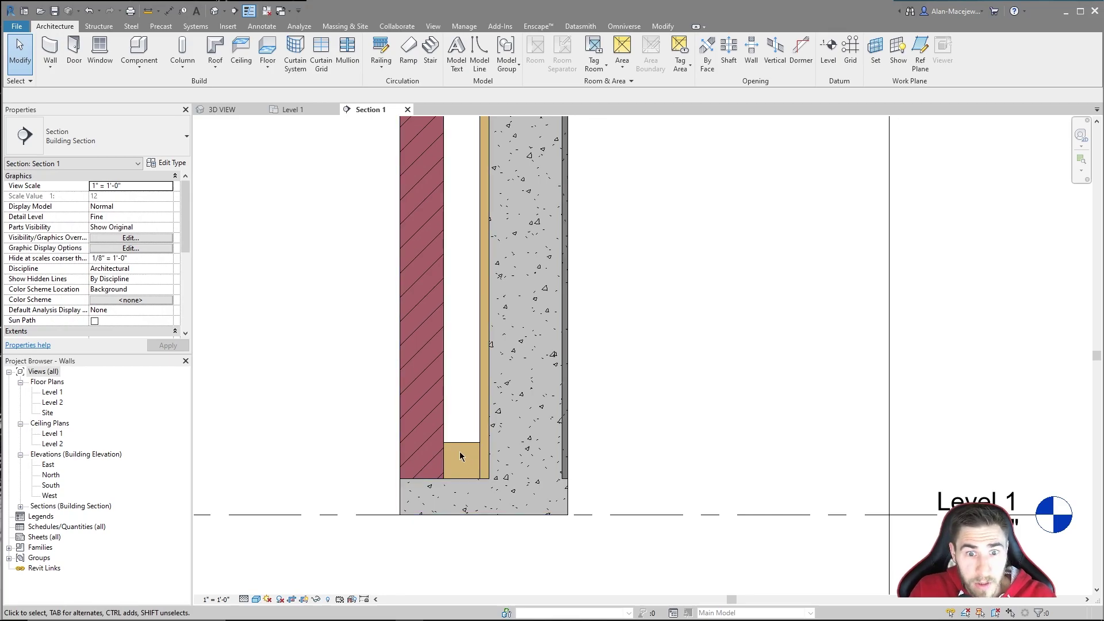
{"action": "scroll", "coordinate": [460, 451], "scroll_direction": "down", "scroll_amount": 1}
{"action": "scroll", "coordinate": [468, 449], "scroll_direction": "down", "scroll_amount": 1}
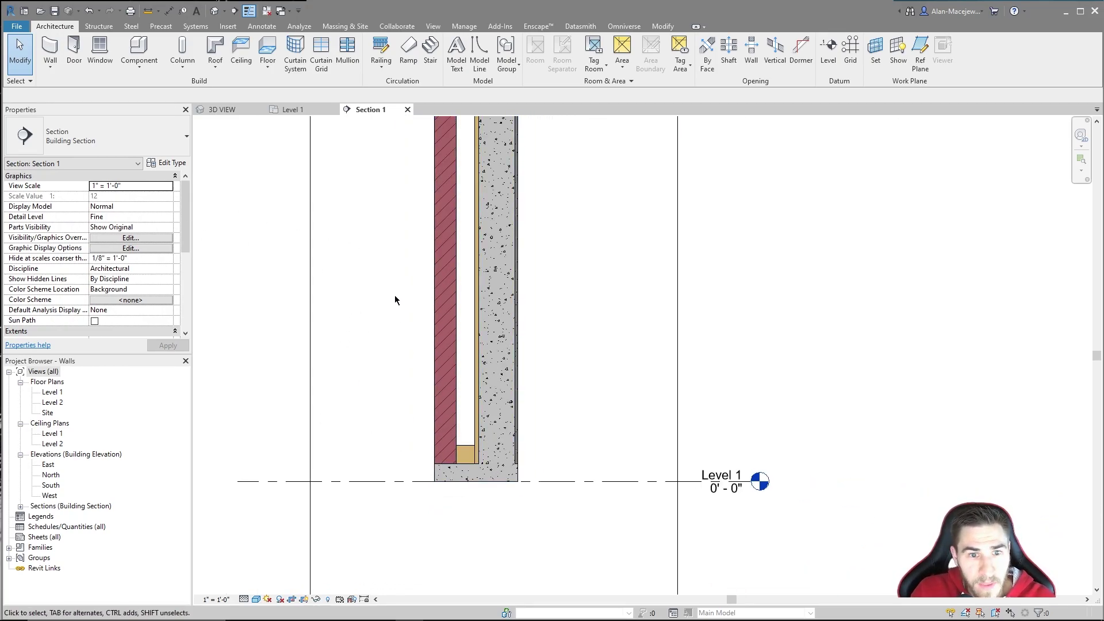
- Switch the section's Display Model to Do not display and restore it to Normal
{"action": "left_click", "coordinate": [167, 206]}
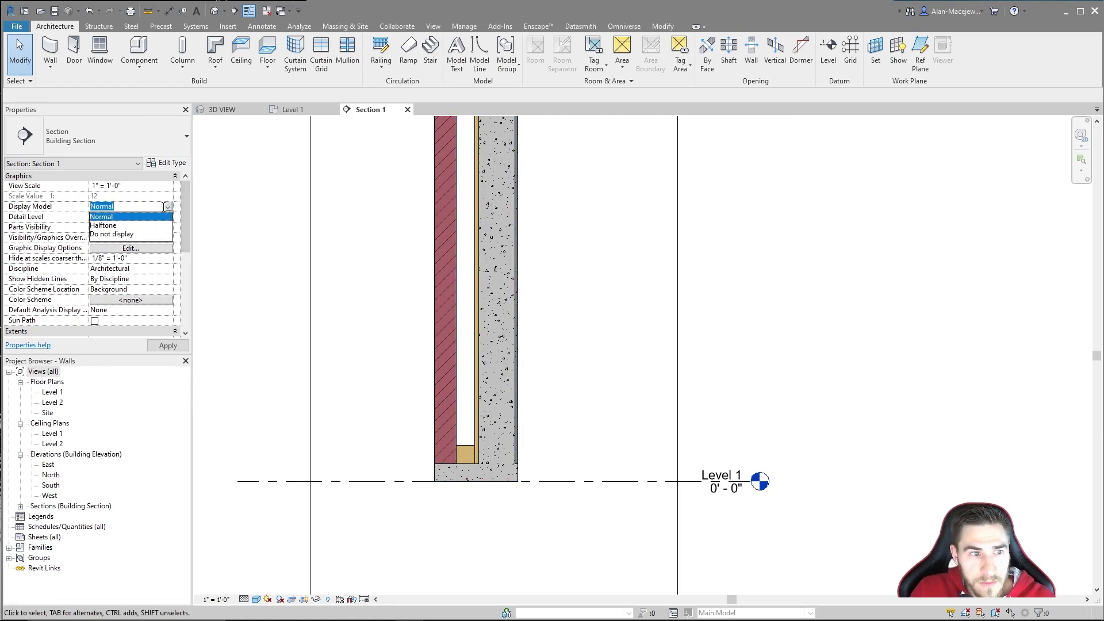
{"action": "left_click", "coordinate": [123, 234]}
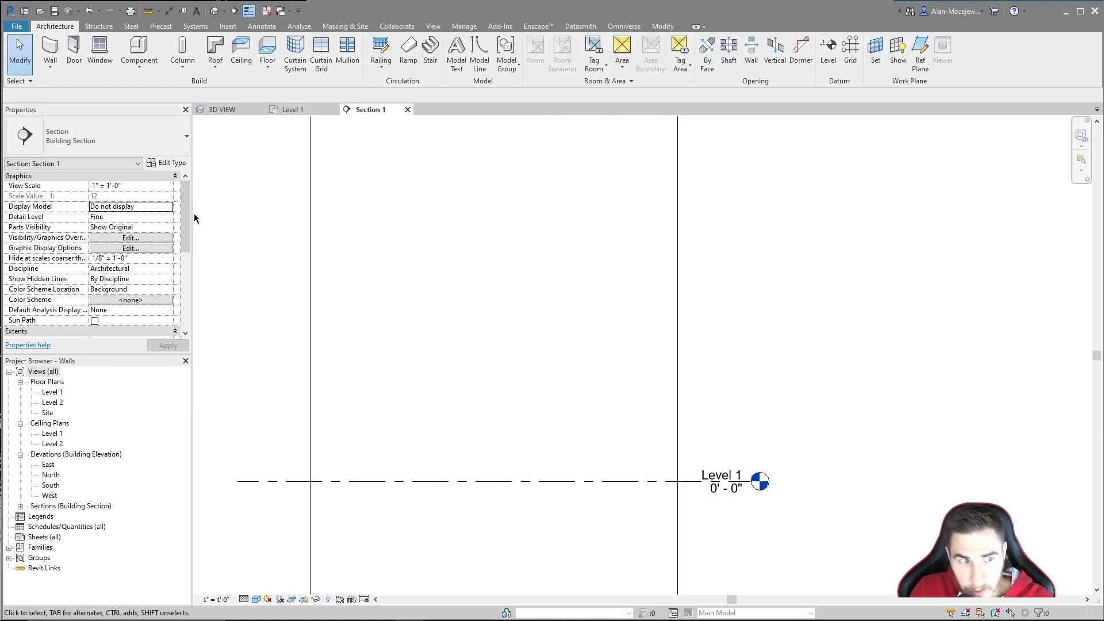
{"action": "left_click", "coordinate": [165, 207]}
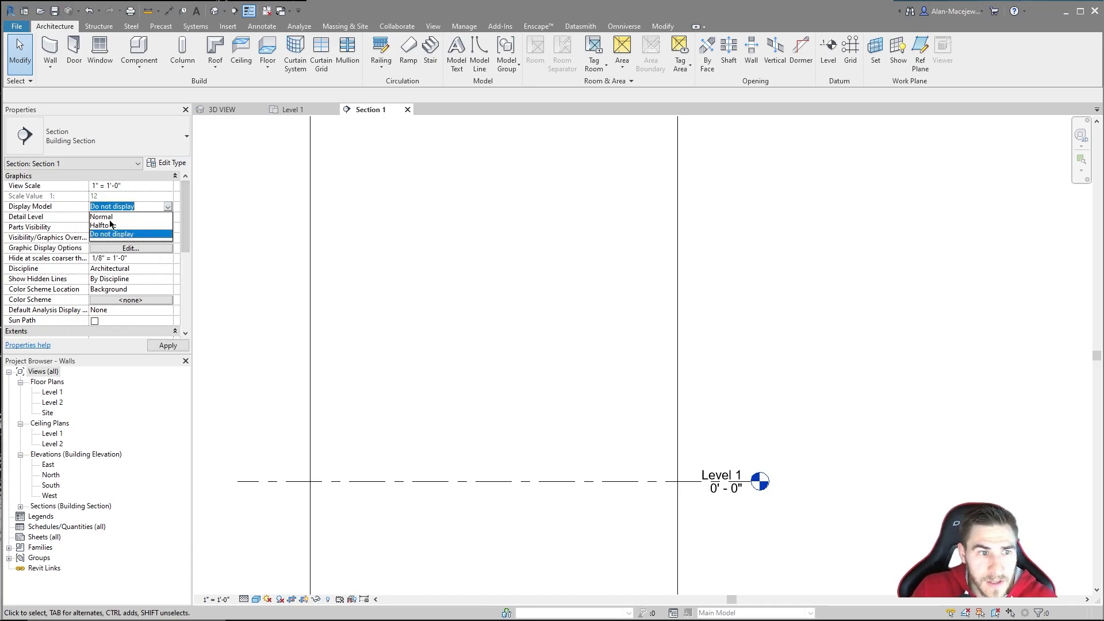
{"action": "left_click", "coordinate": [102, 217]}
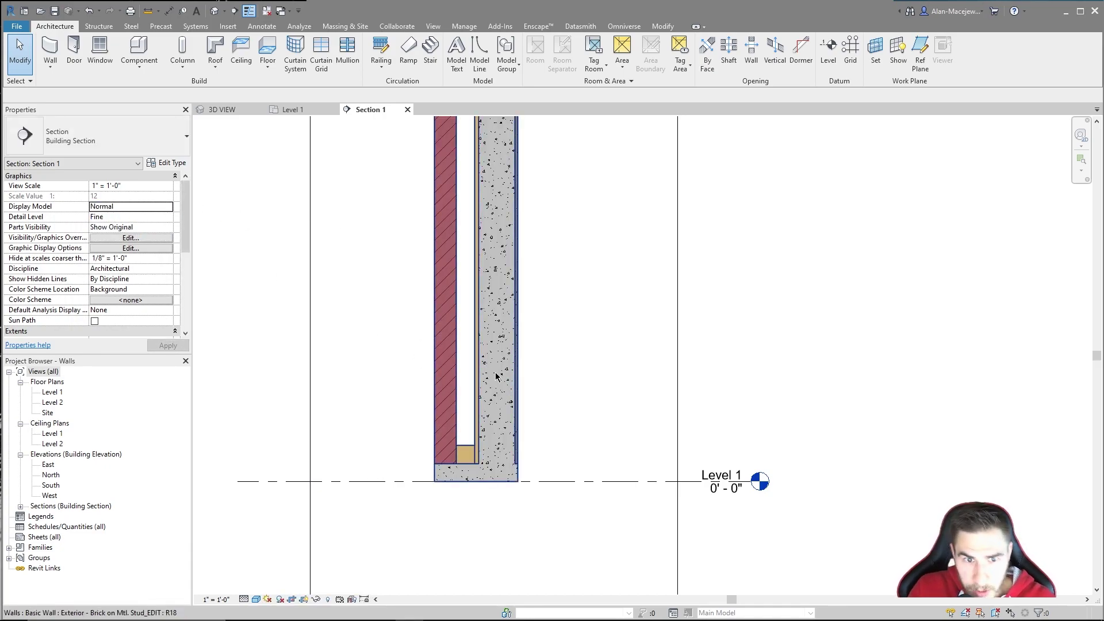
{"action": "scroll", "coordinate": [484, 465], "scroll_direction": "up", "scroll_amount": 2}
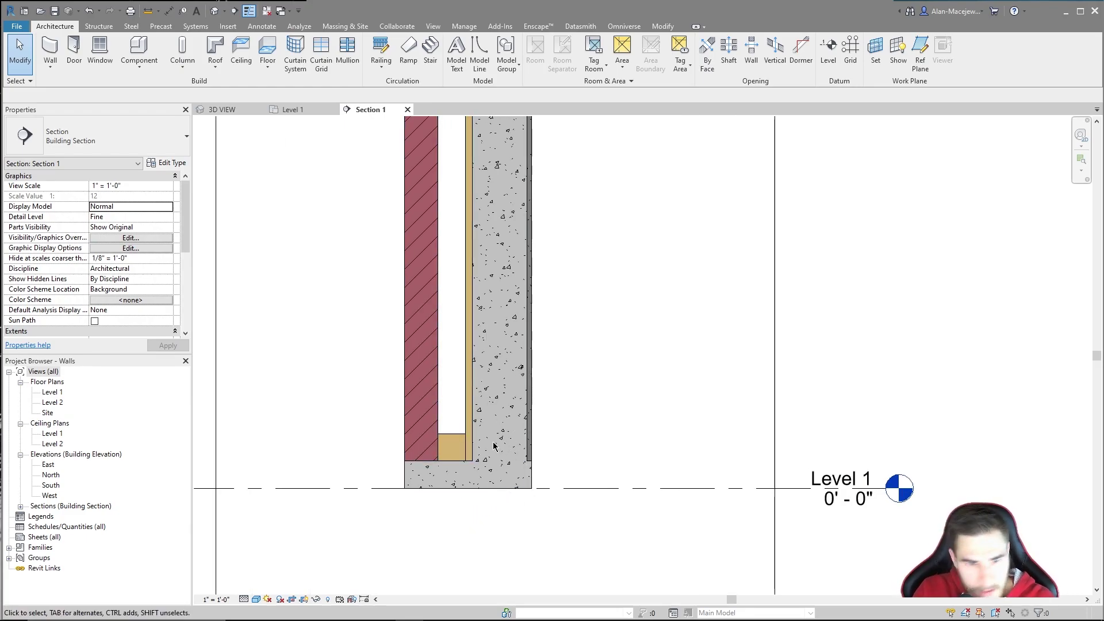
{"action": "scroll", "coordinate": [449, 454], "scroll_direction": "up", "scroll_amount": 2}
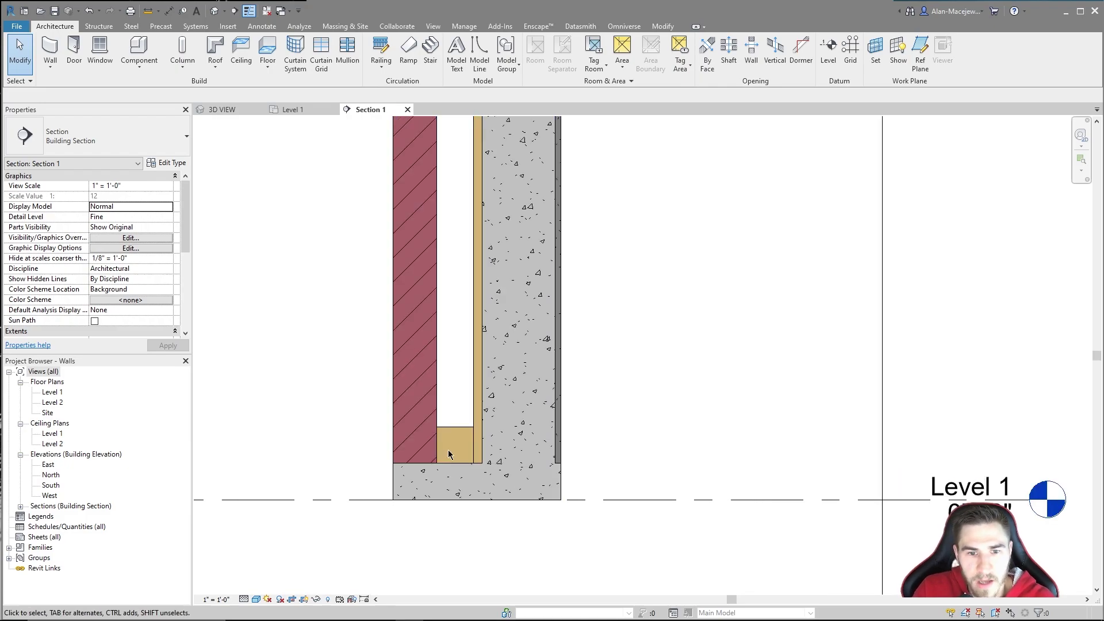
{"action": "scroll", "coordinate": [435, 475], "scroll_direction": "down", "scroll_amount": 2}
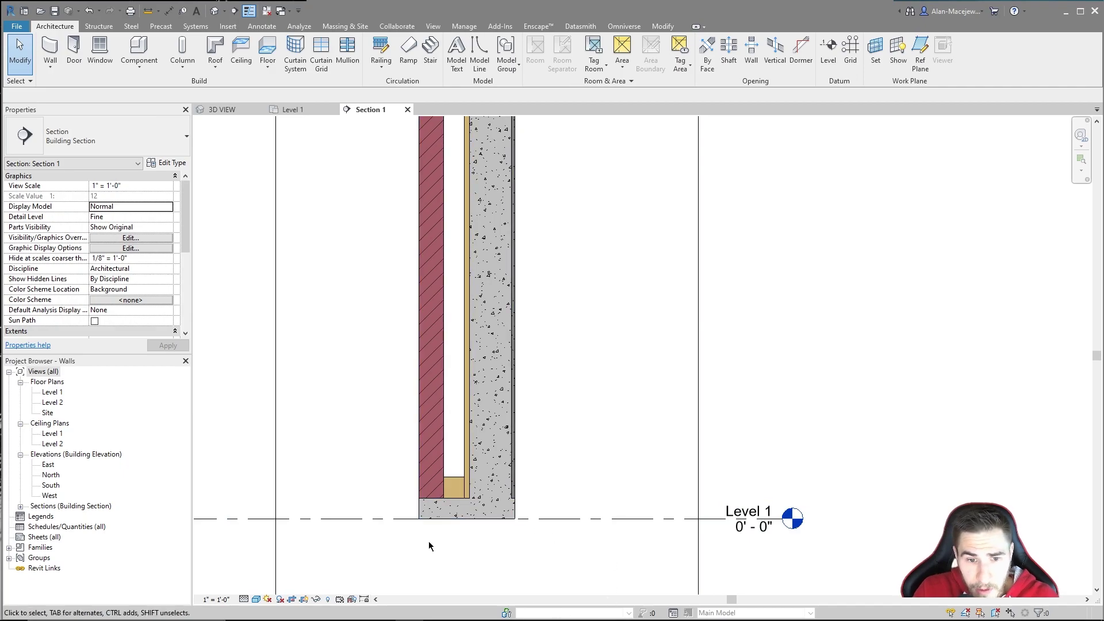
{"action": "scroll", "coordinate": [490, 537], "scroll_direction": "up", "scroll_amount": 3}
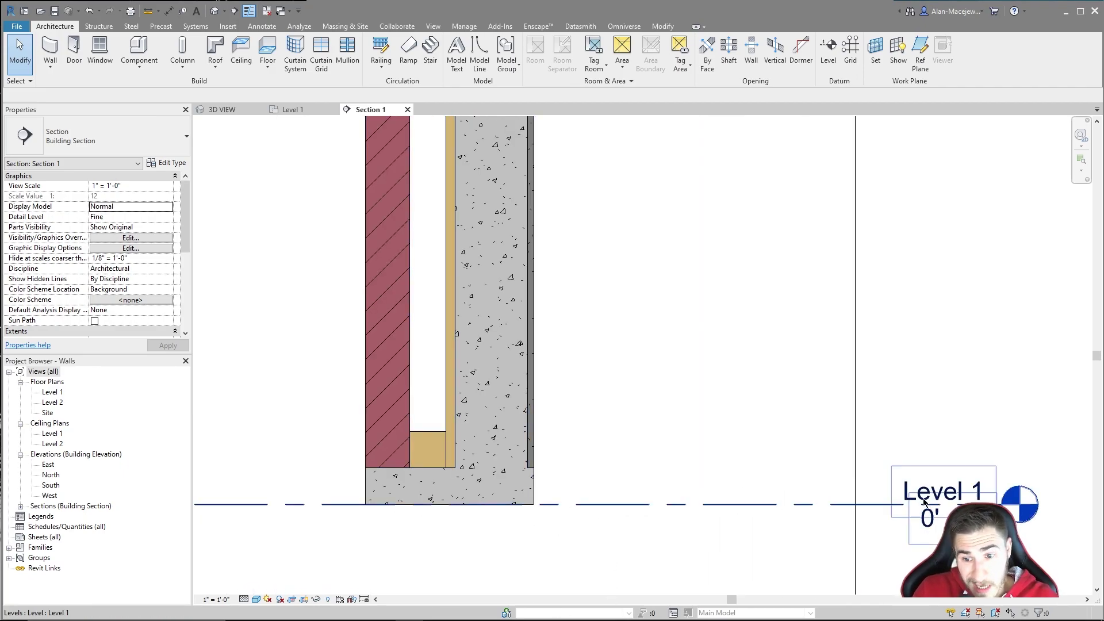
- Return to the Level 1 plan and start a floor boundary sketch with the Generic - 12" floor type
{"action": "left_click", "coordinate": [222, 109]}
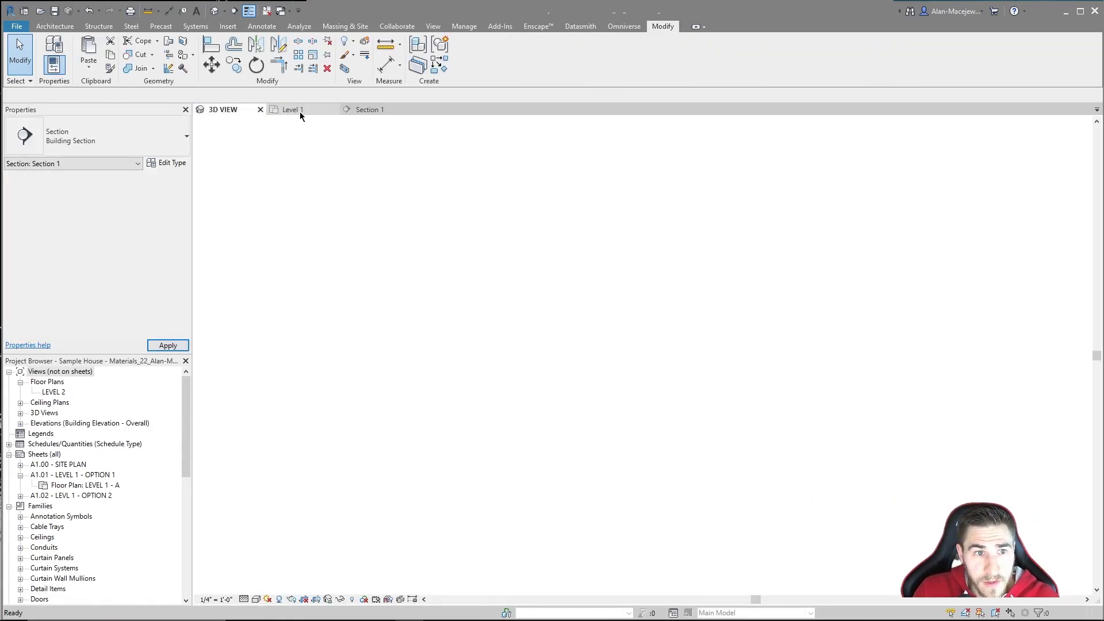
{"action": "left_click", "coordinate": [300, 113]}
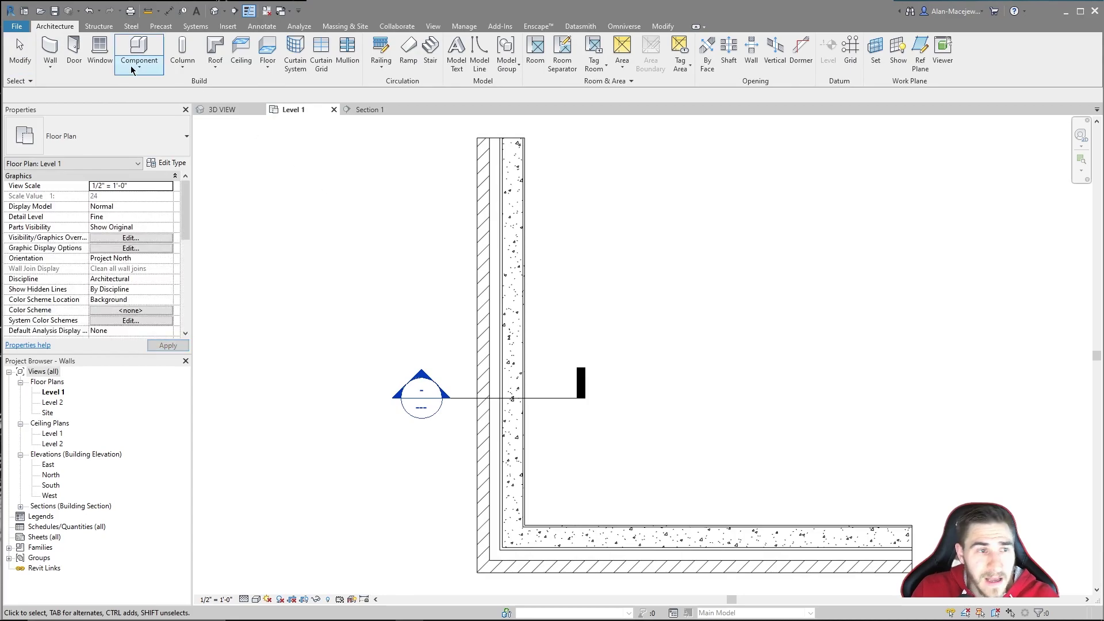
{"action": "left_click", "coordinate": [17, 39]}
{"action": "left_click", "coordinate": [258, 52]}
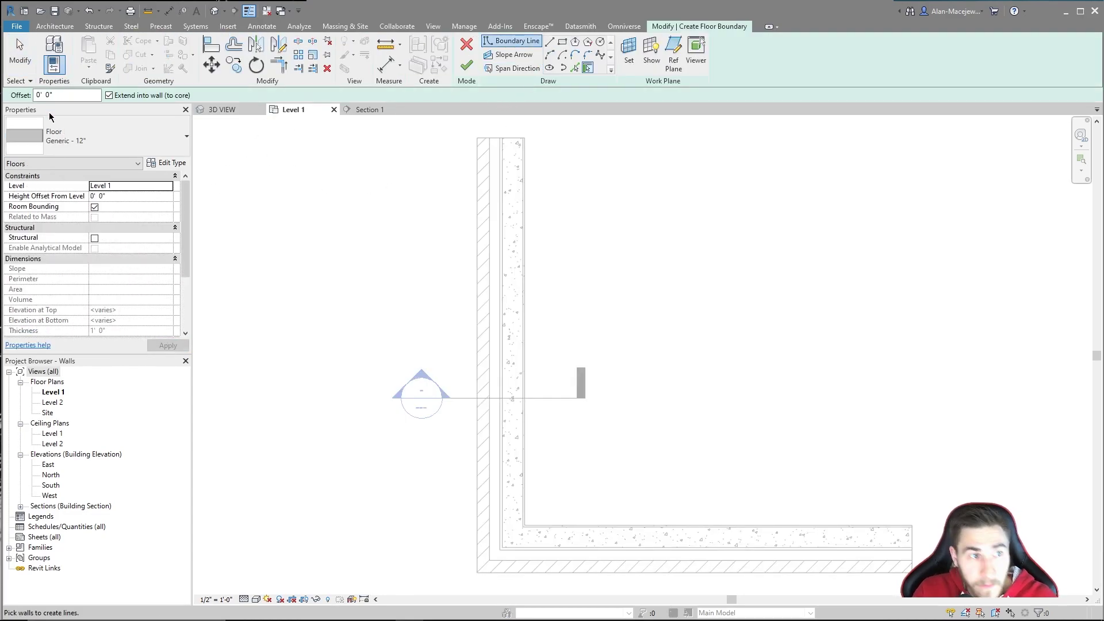
{"action": "left_click", "coordinate": [92, 141]}
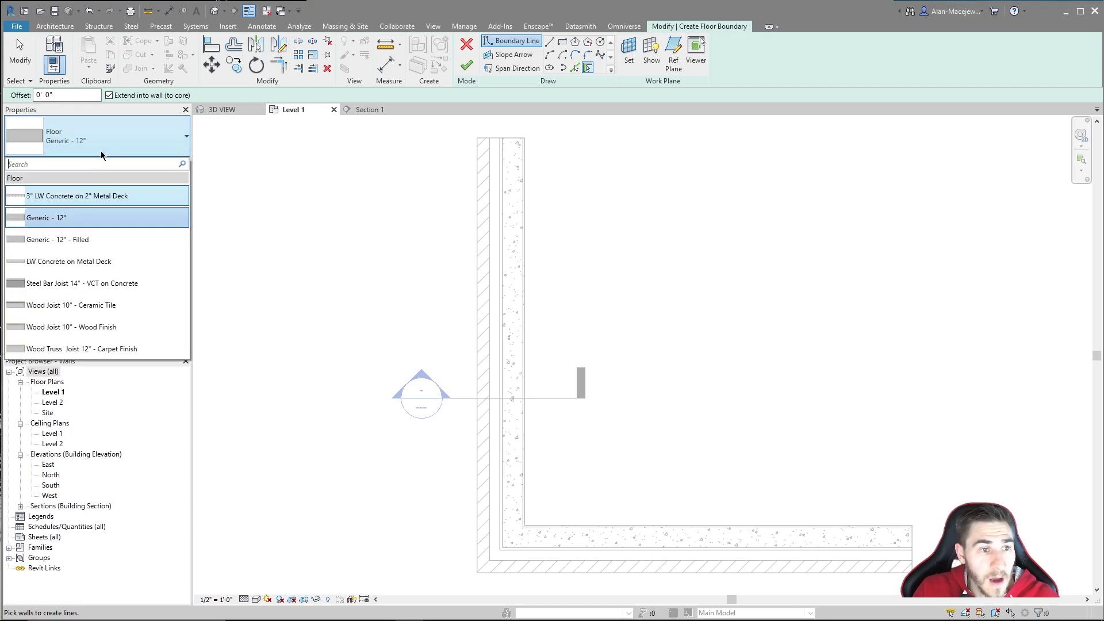
{"action": "left_click", "coordinate": [85, 261]}
{"action": "left_click", "coordinate": [141, 145]}
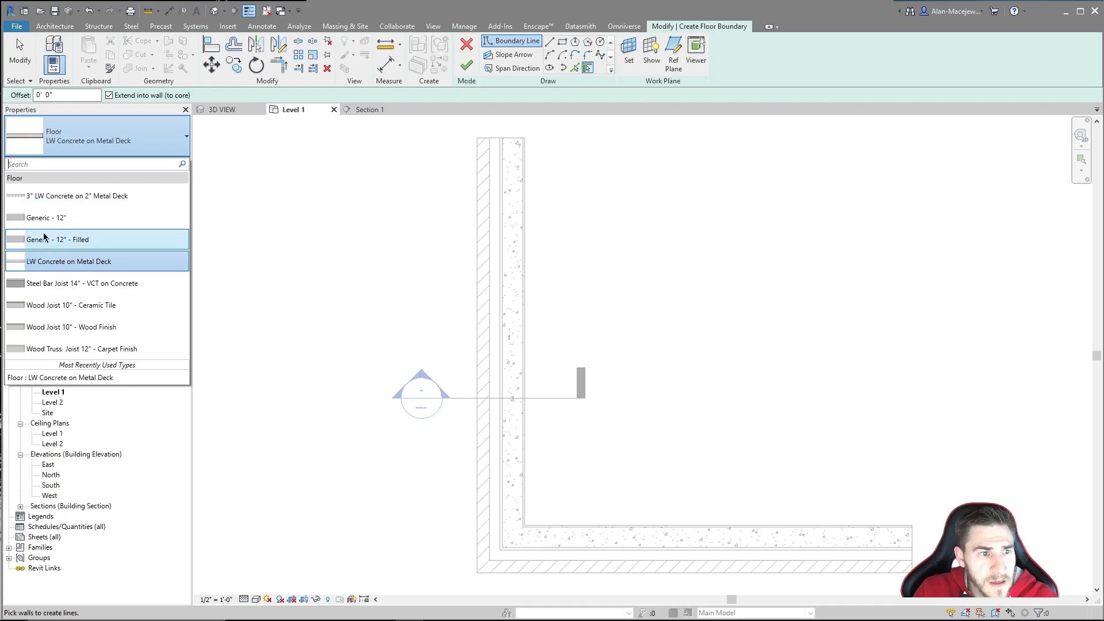
{"action": "left_click", "coordinate": [45, 218]}
- Duplicate the Generic - 12" floor type under the name Generic - 3"
{"action": "left_click", "coordinate": [167, 163]}
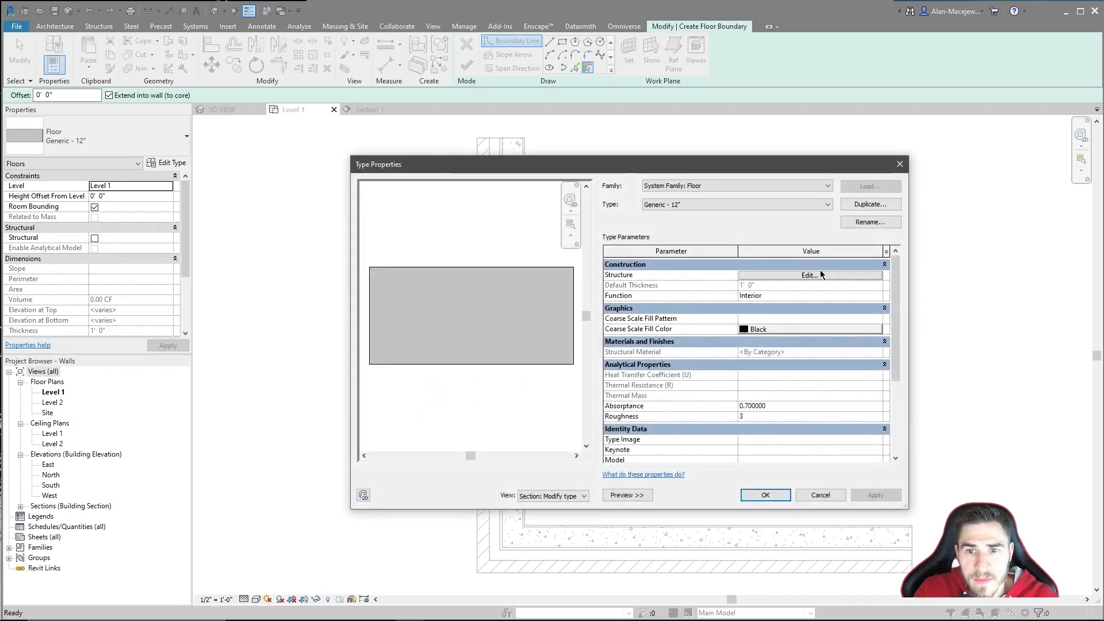
{"action": "left_click", "coordinate": [861, 206]}
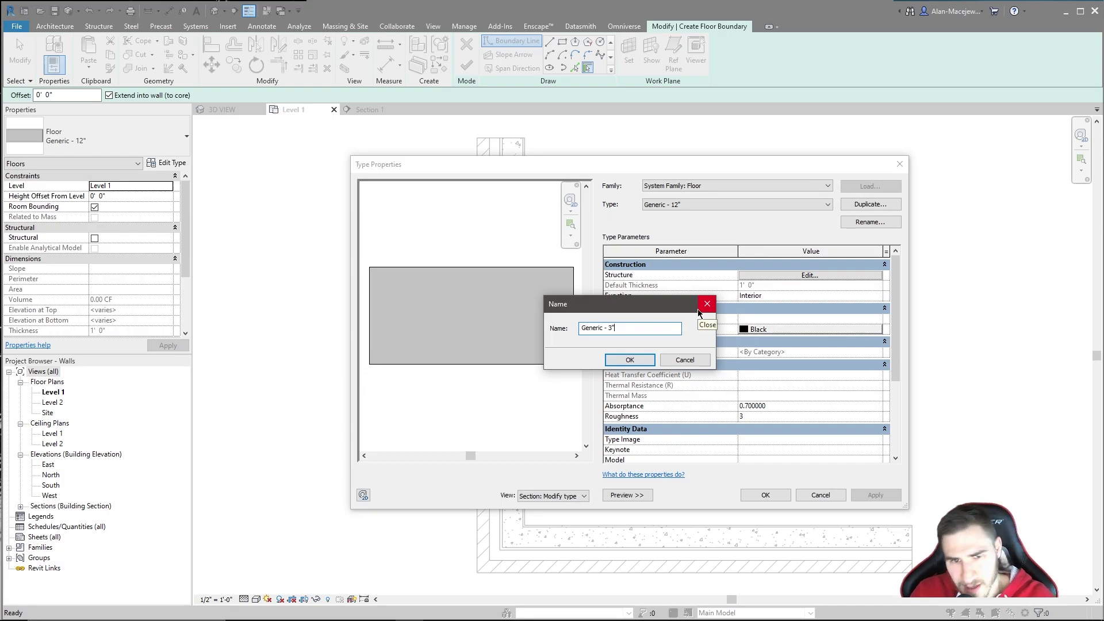
{"action": "key", "text": "Return"}
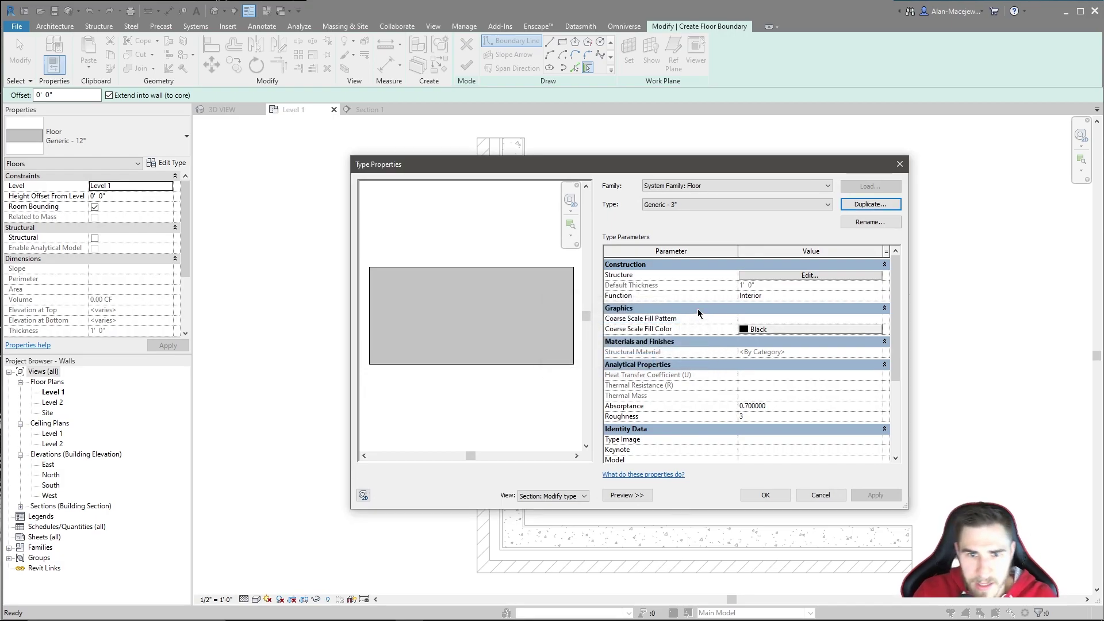
- Assign Concrete, Cast-in-Place gray to the new floor type's Structure [1] layer and accept the assembly and type properties
{"action": "left_click", "coordinate": [851, 276]}
{"action": "left_click", "coordinate": [723, 283]}
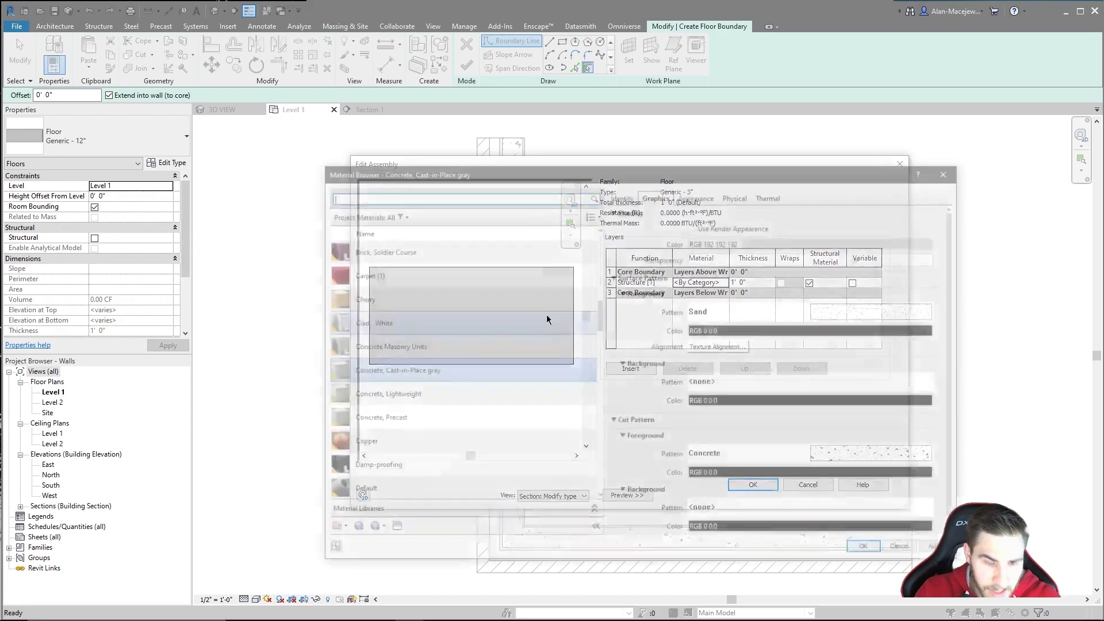
{"action": "type", "text": "cinc"}
{"action": "key", "text": "BackSpace"}
{"action": "key", "text": "BackSpace"}
{"action": "key", "text": "BackSpace"}
{"action": "type", "text": "onc"}
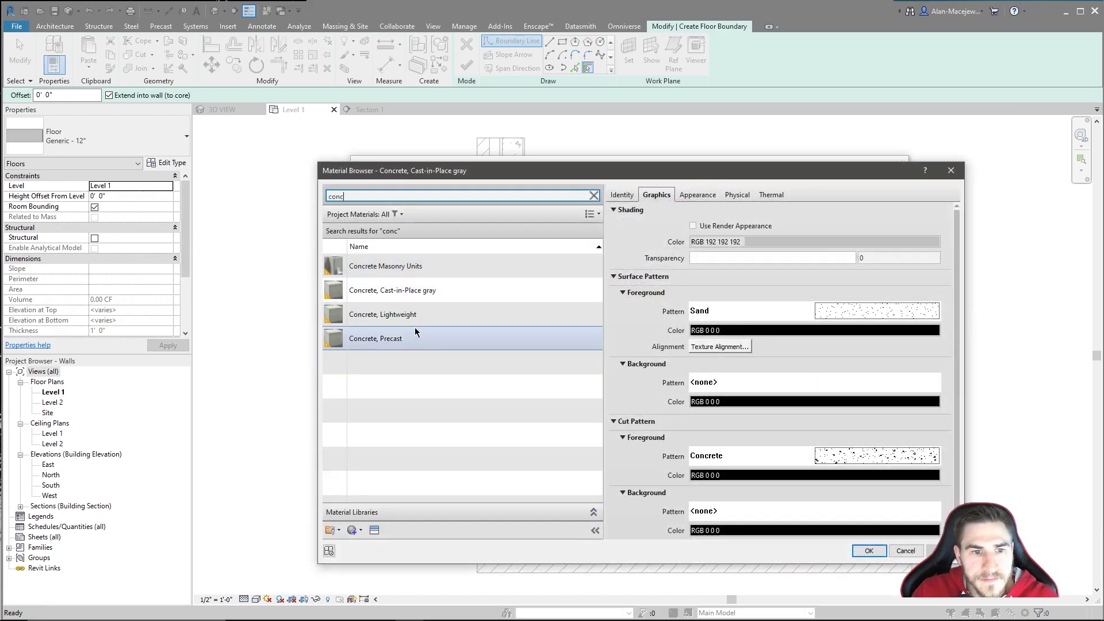
{"action": "left_click", "coordinate": [424, 317]}
{"action": "double_click", "coordinate": [438, 296]}
{"action": "left_click", "coordinate": [751, 486]}
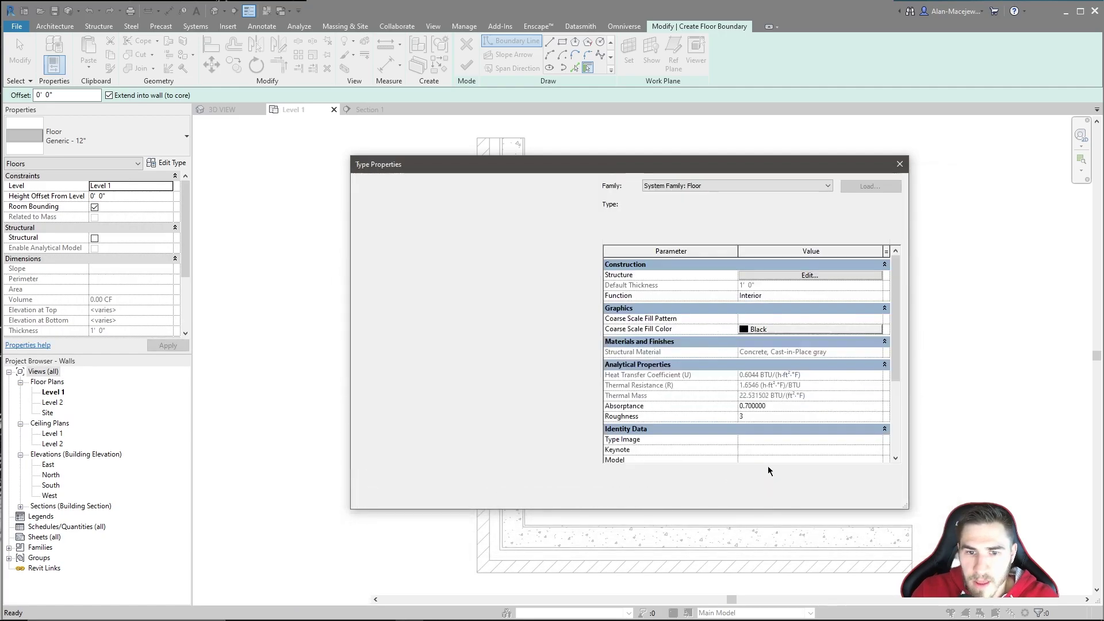
{"action": "left_click", "coordinate": [764, 492]}
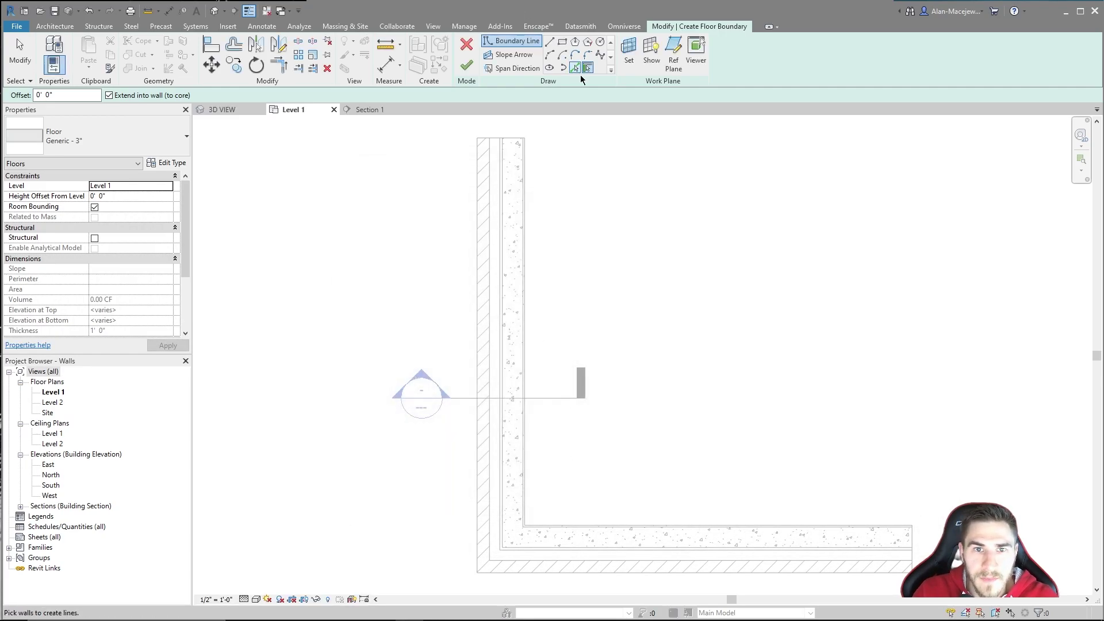
- Pick the interior faces of the two exterior walls as boundary lines for the Generic - 3" floor
{"action": "left_click", "coordinate": [575, 68]}
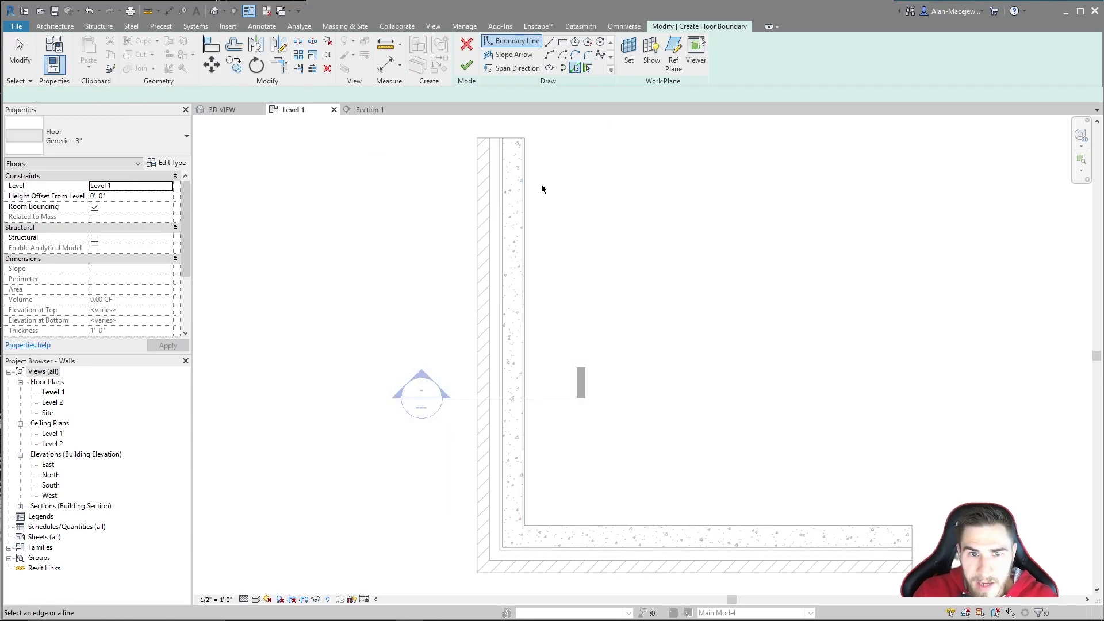
{"action": "left_click", "coordinate": [526, 171]}
{"action": "left_click", "coordinate": [667, 524]}
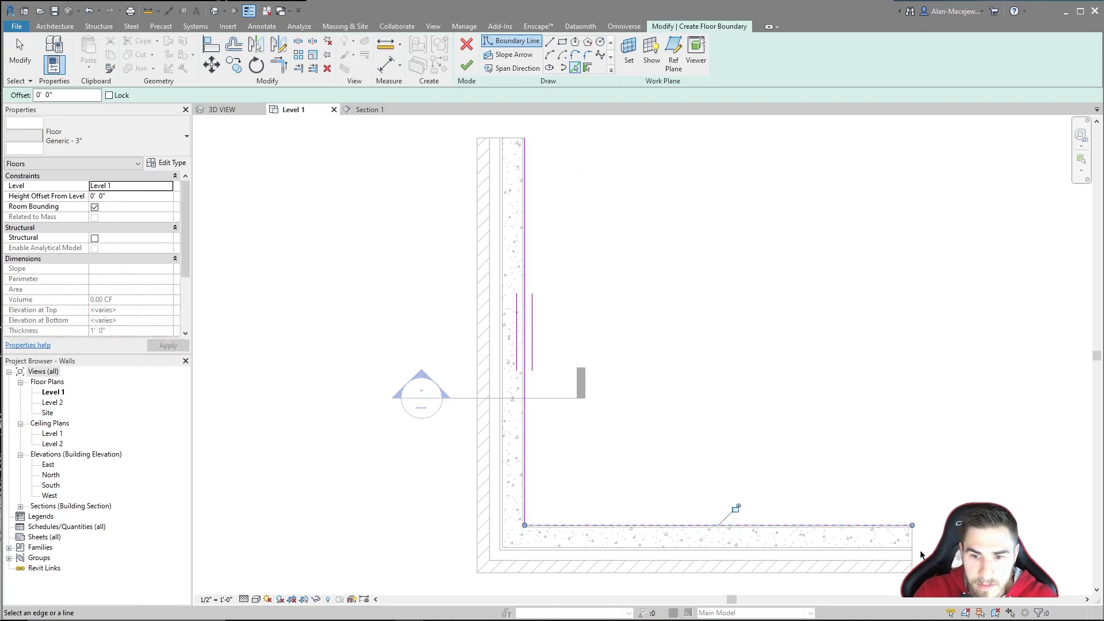
- Close the floor boundary into a rectangle with straight lines between the wall ends and finish the floor sketch
{"action": "left_click", "coordinate": [549, 41]}
{"action": "left_click", "coordinate": [524, 138]}
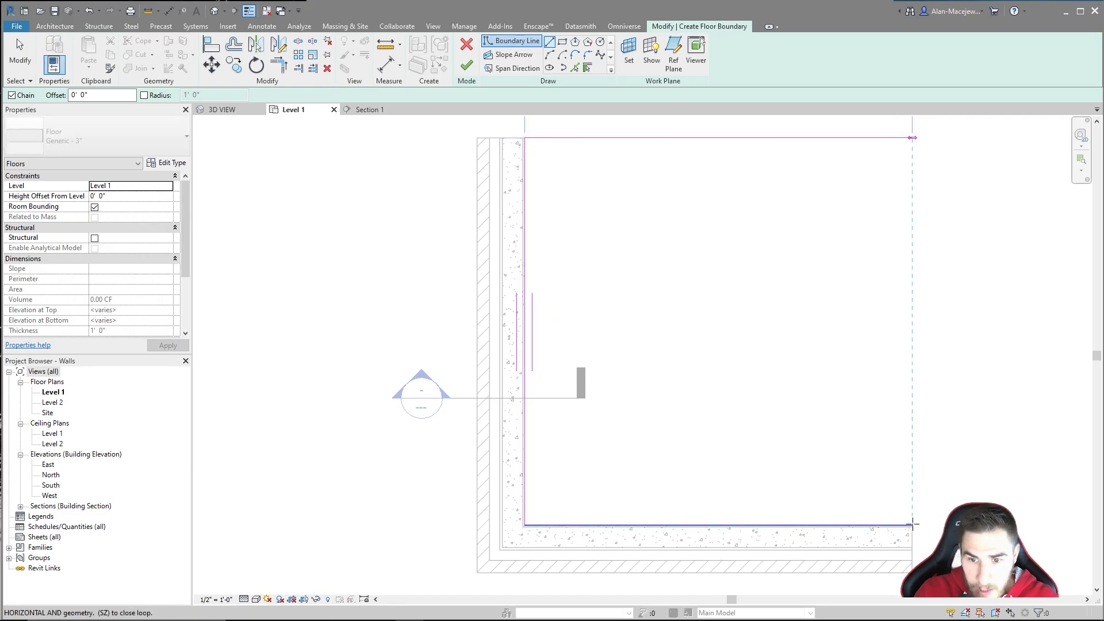
{"action": "left_click", "coordinate": [912, 137]}
{"action": "left_click", "coordinate": [912, 524]}
{"action": "key", "text": "Escape"}
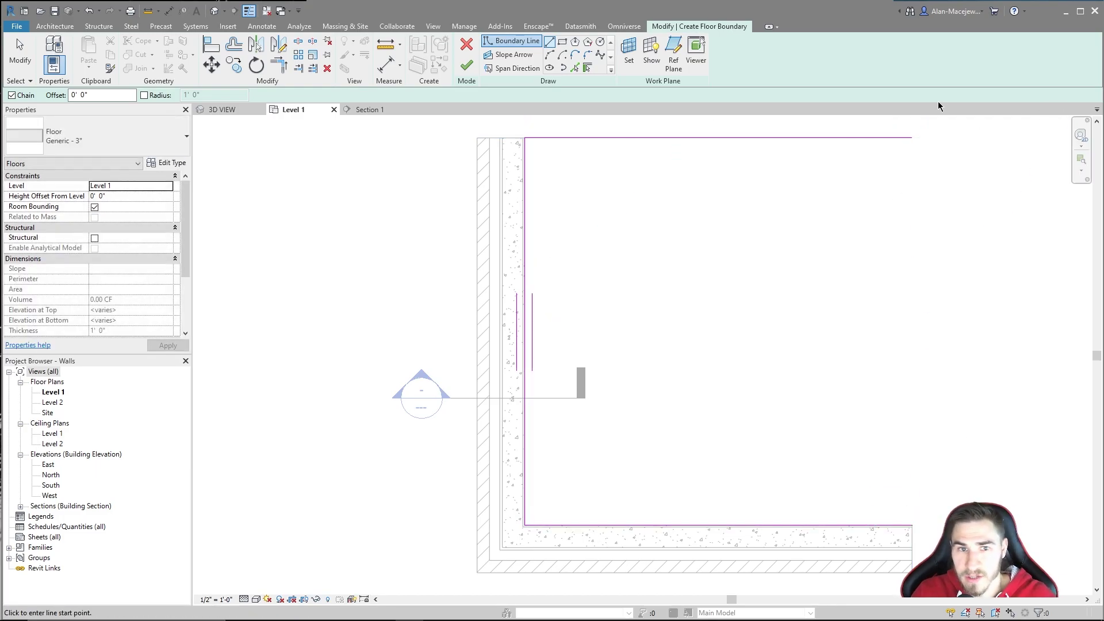
{"action": "left_click", "coordinate": [912, 524]}
{"action": "left_click", "coordinate": [912, 137]}
{"action": "left_click", "coordinate": [466, 65]}
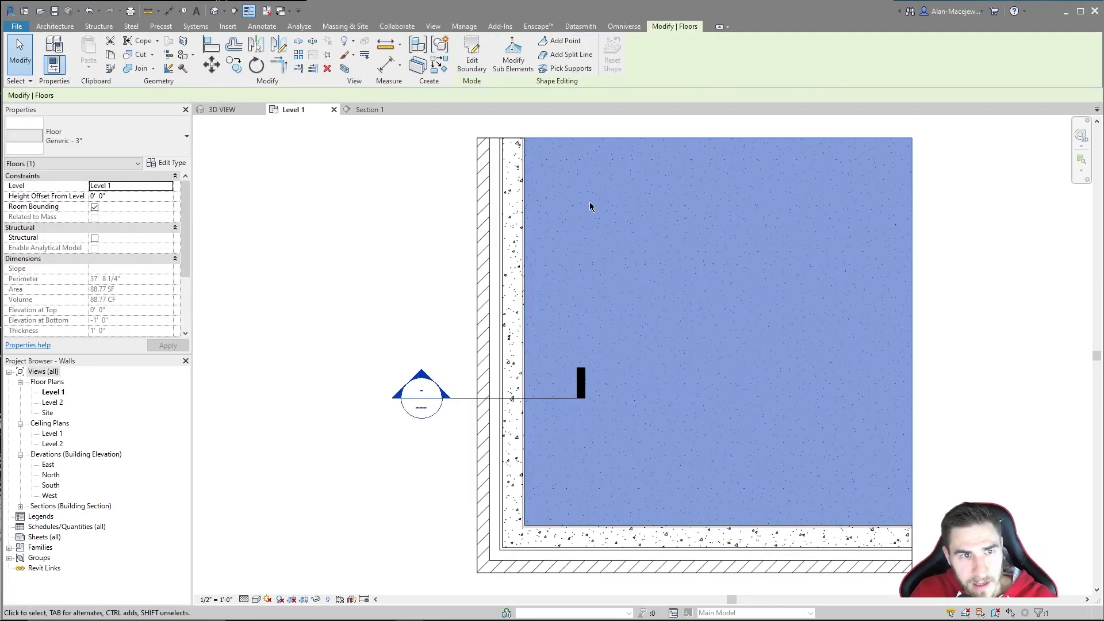
{"action": "left_click", "coordinate": [236, 147]}
- In the Section 1 view, set the floor's Height Offset From Level to 3"
{"action": "left_click", "coordinate": [365, 109]}
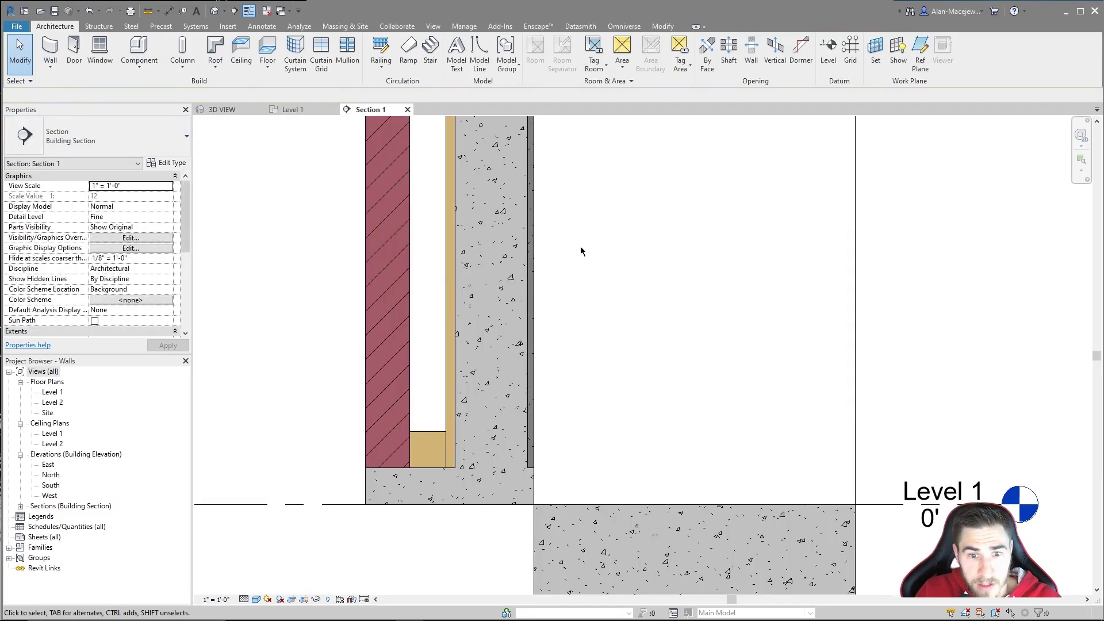
{"action": "scroll", "coordinate": [581, 388], "scroll_direction": "down", "scroll_amount": 2}
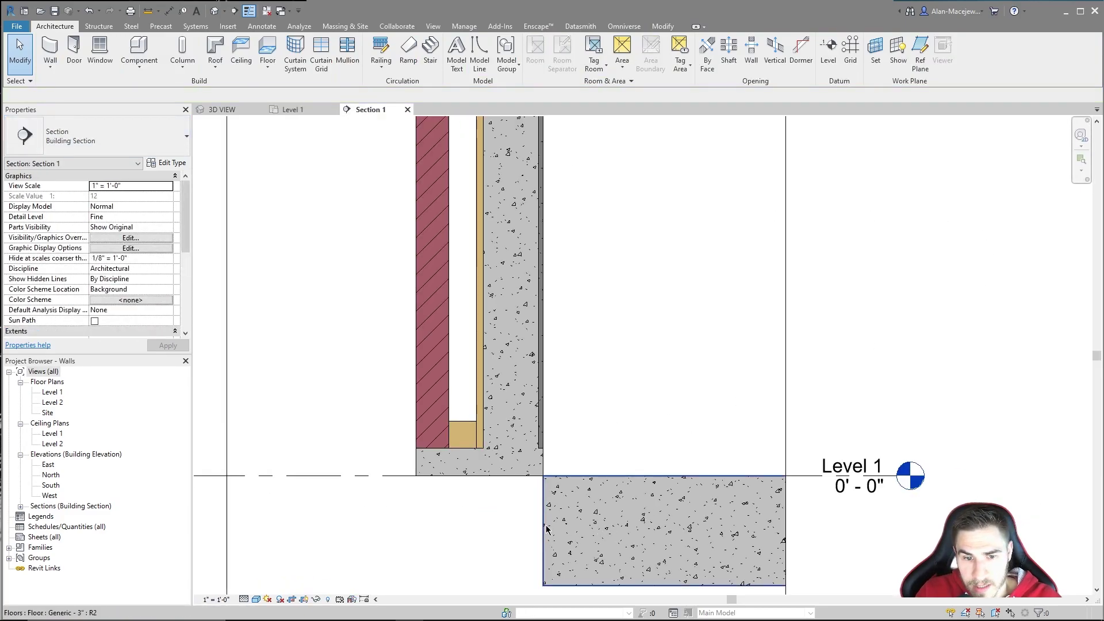
{"action": "left_click", "coordinate": [661, 529]}
{"action": "left_click", "coordinate": [118, 195]}
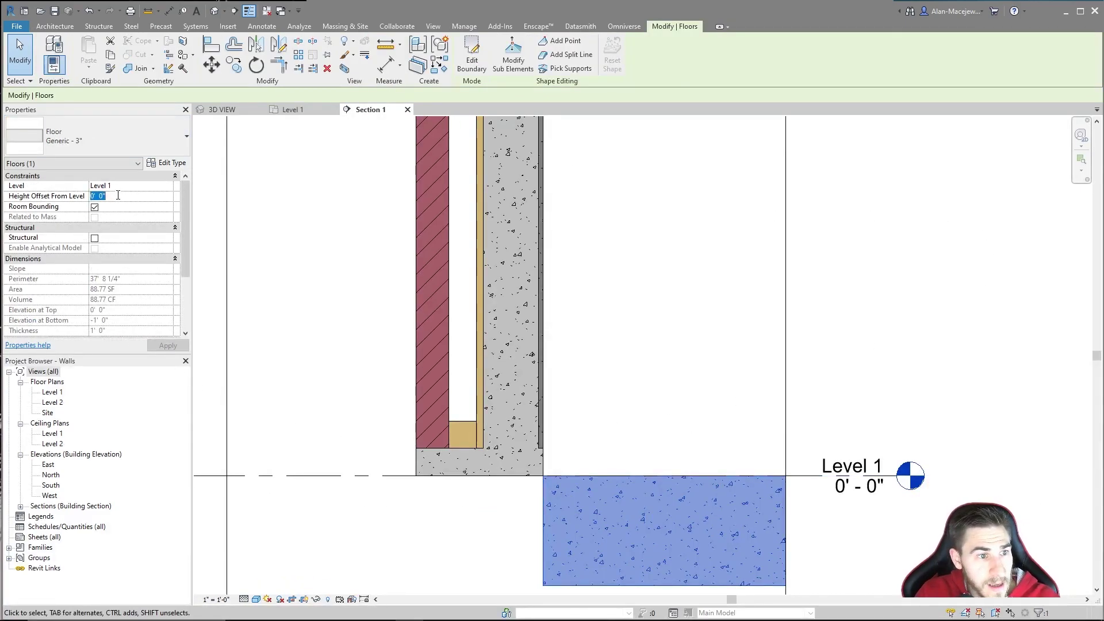
{"action": "type", "text": "3\""}
{"action": "left_click", "coordinate": [1000, 328]}
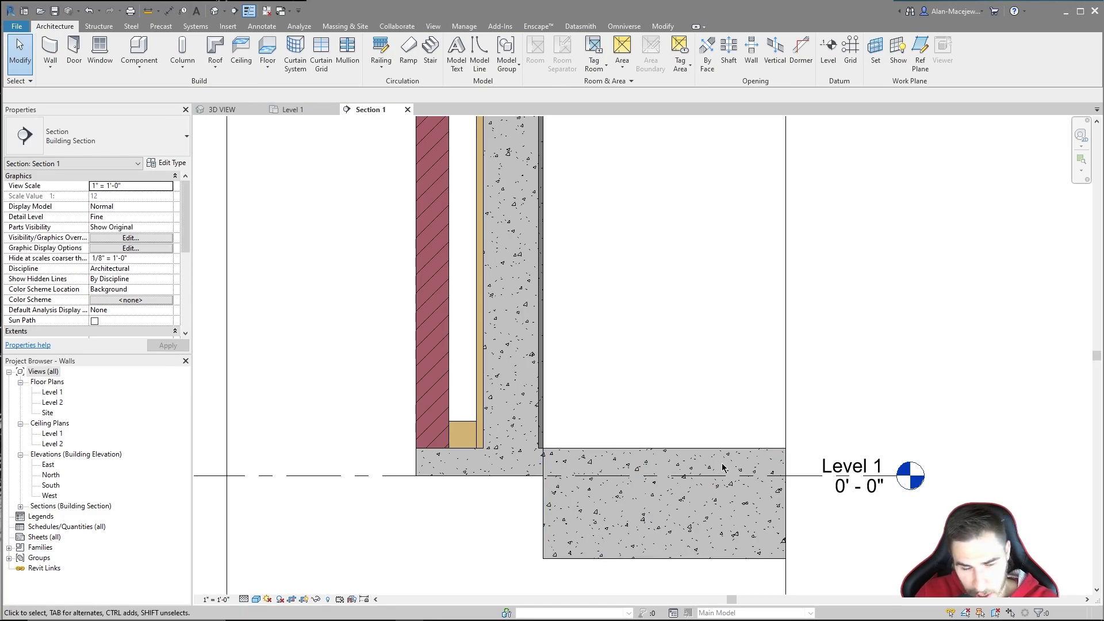
- Join the geometry of the concrete floor with the exterior wall in the section
{"action": "left_click", "coordinate": [549, 504]}
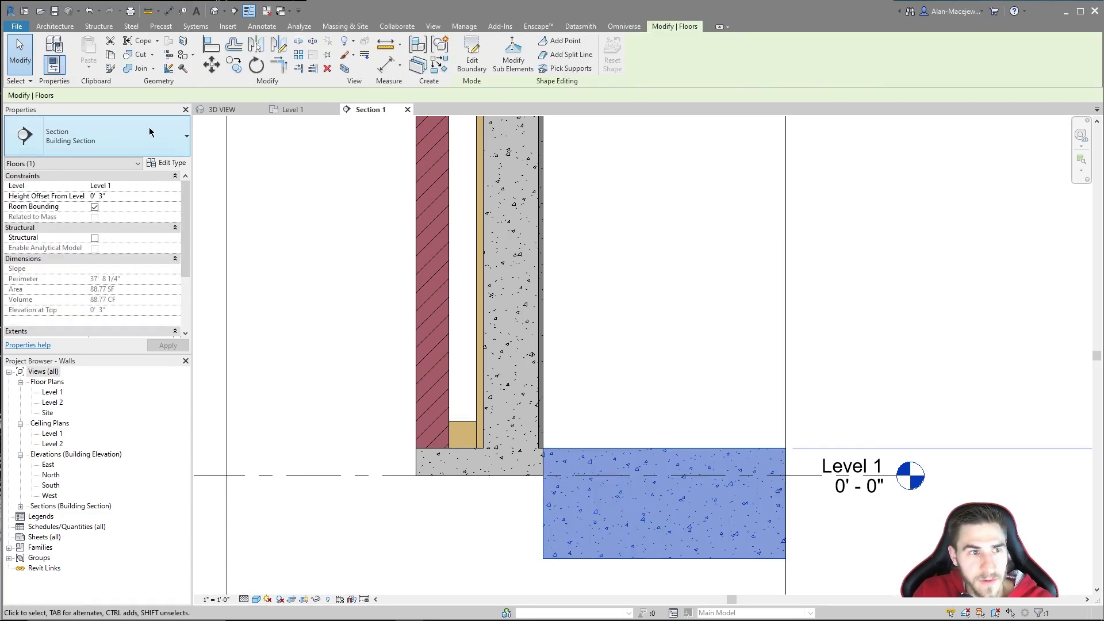
{"action": "key", "text": "j"}
{"action": "key", "text": "g"}
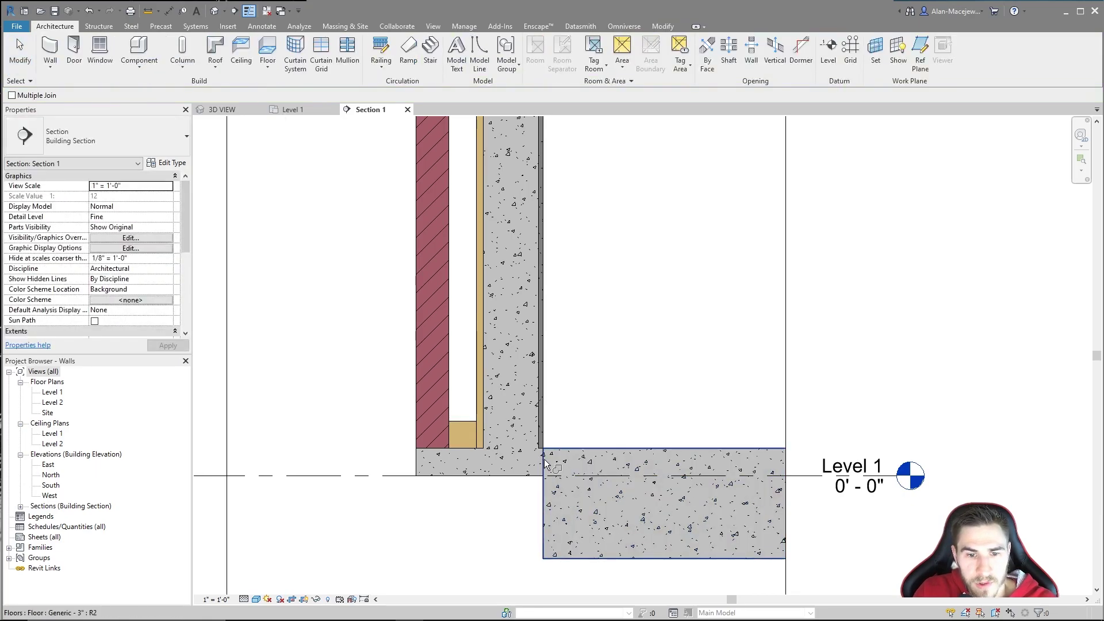
{"action": "key", "text": "Escape"}
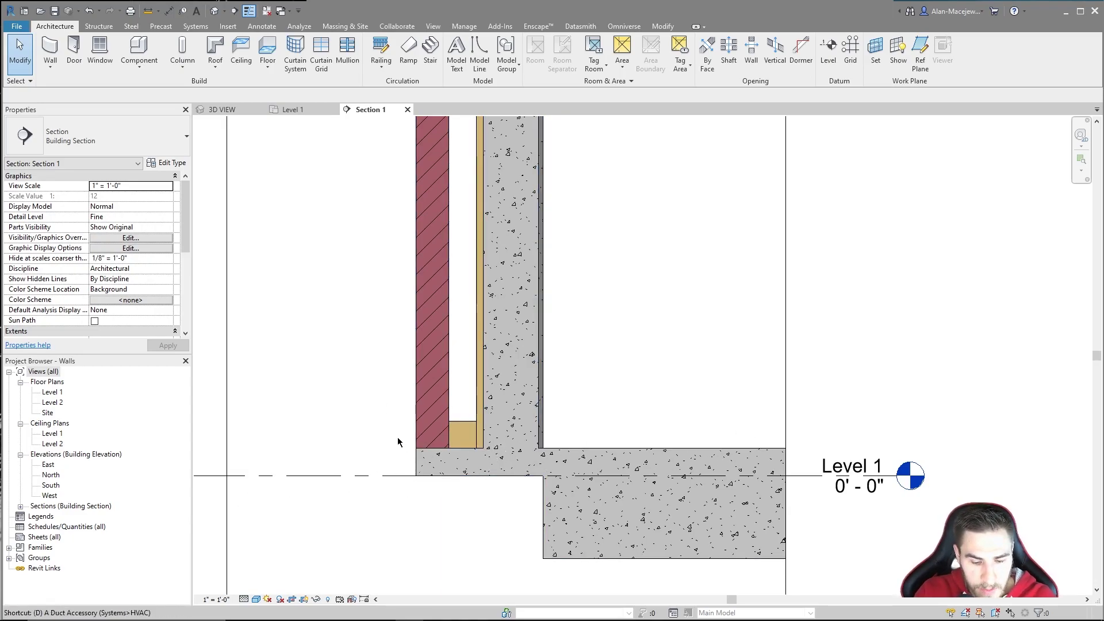
- Draw a Thin Lines detail line about 1' 6 1/2" long, sloping down and outward from the wall's exterior base
{"action": "key", "text": "d"}
{"action": "key", "text": "l"}
{"action": "left_click", "coordinate": [416, 460]}
{"action": "left_click", "coordinate": [252, 504]}
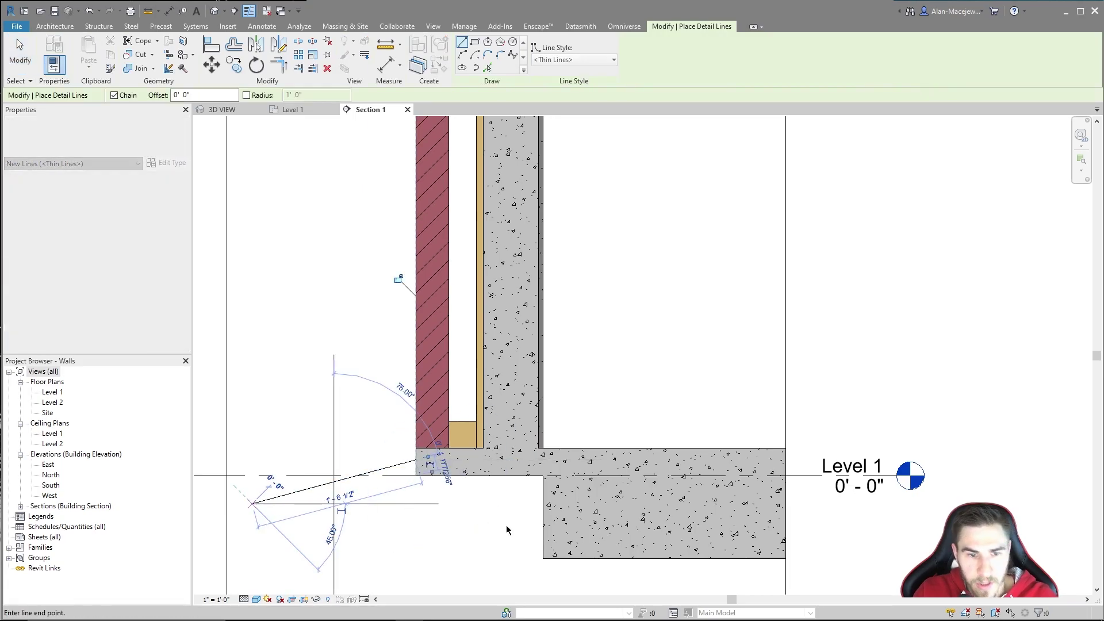
{"action": "key", "text": "Escape"}
{"action": "key", "text": "Escape"}
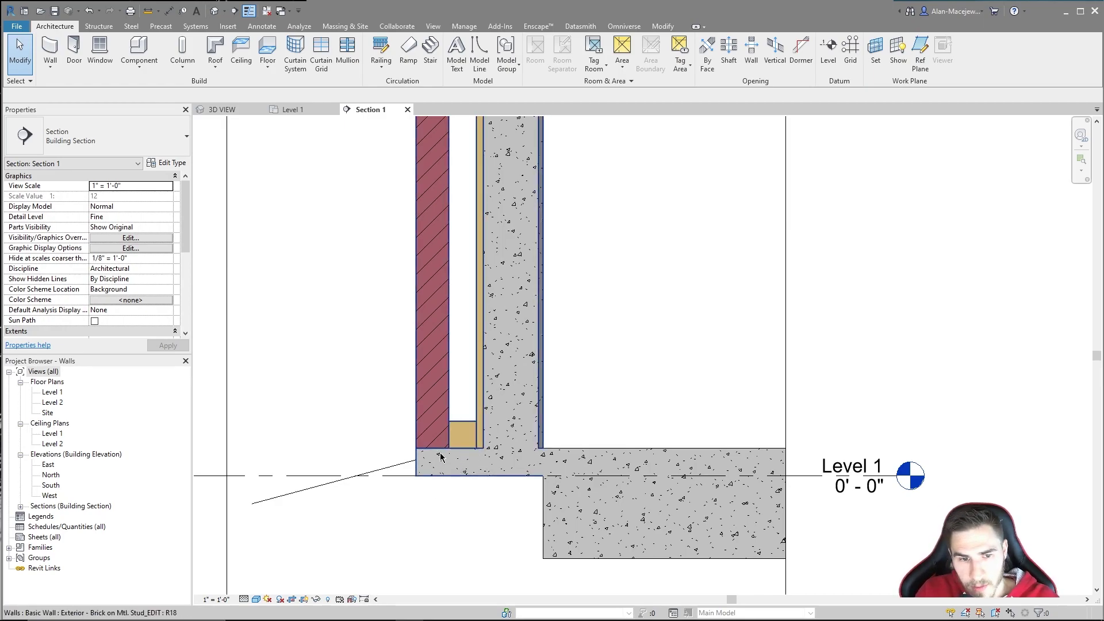
{"action": "left_click", "coordinate": [483, 388]}
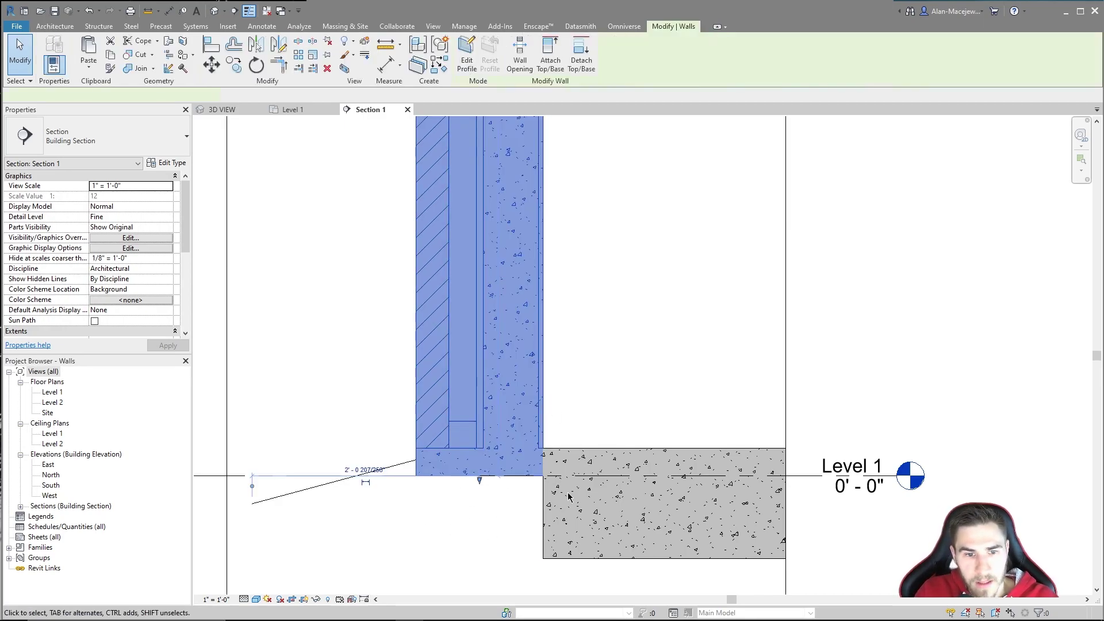
{"action": "left_click", "coordinate": [643, 371]}
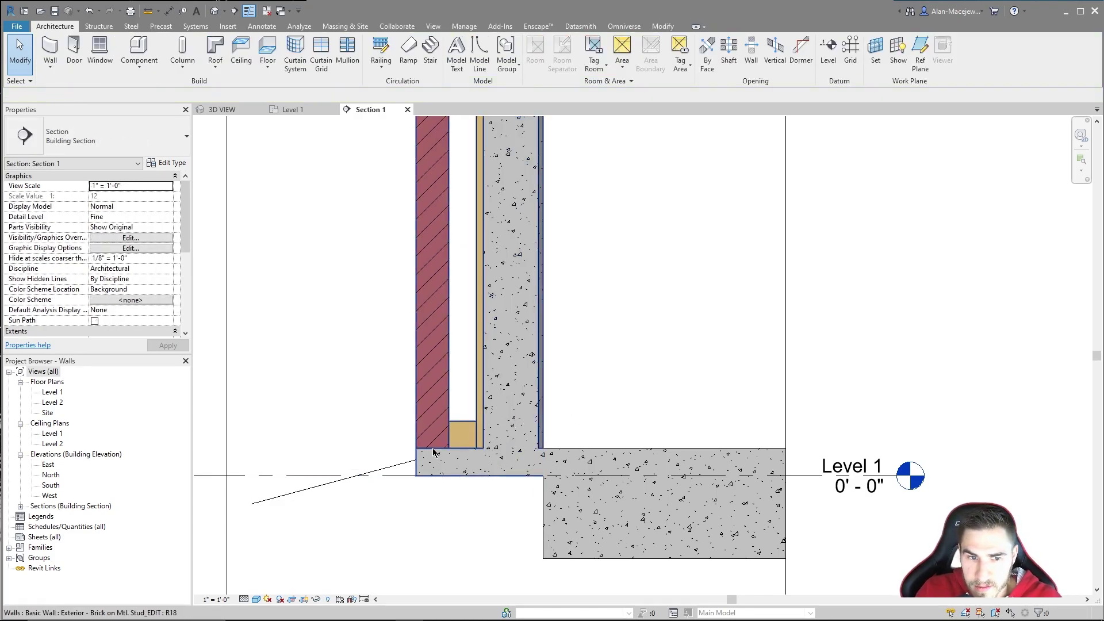
{"action": "left_click", "coordinate": [447, 383]}
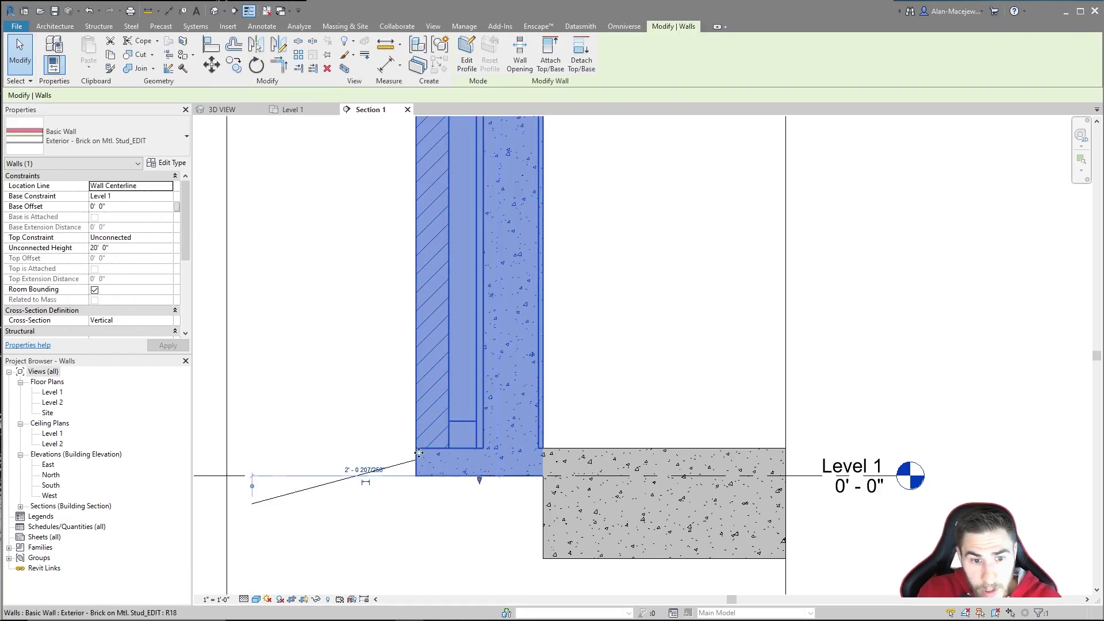
{"action": "key", "text": "Escape"}
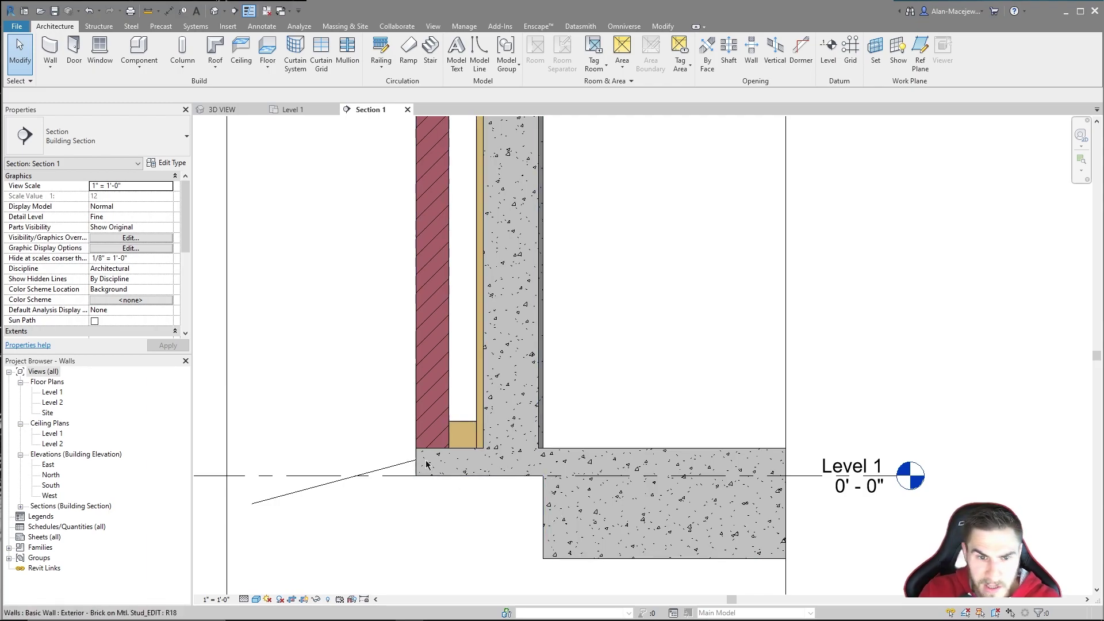
- Set the Structure [1] layer of the Generic - 3" floor type to 3" thick and accept the assembly and type properties
{"action": "left_click", "coordinate": [551, 516]}
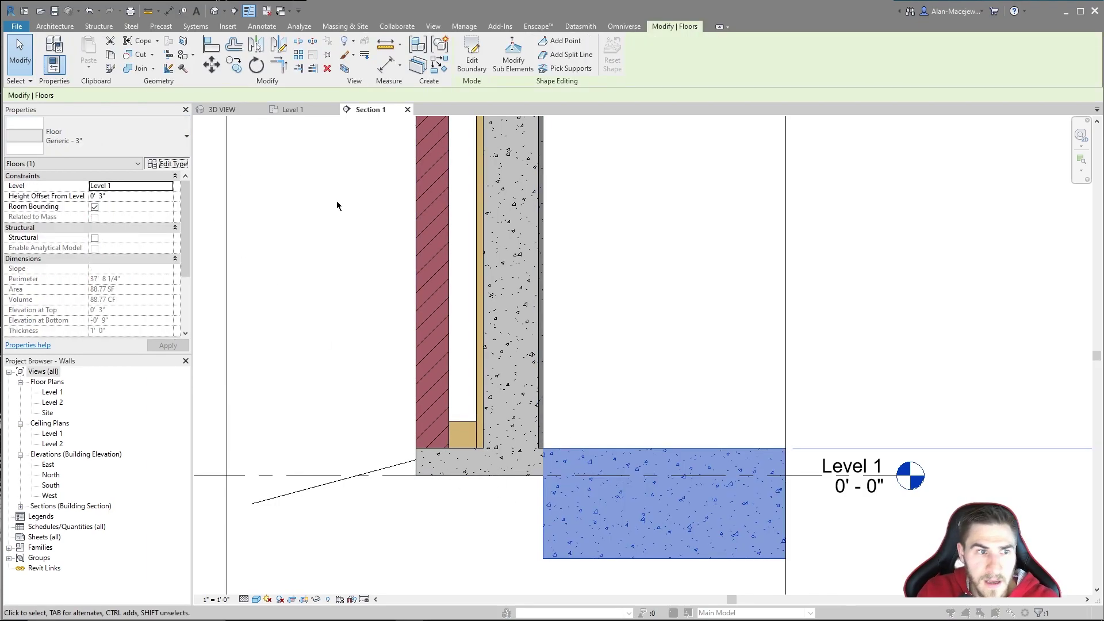
{"action": "left_click", "coordinate": [167, 163]}
{"action": "left_click", "coordinate": [829, 273]}
{"action": "left_click", "coordinate": [755, 283]}
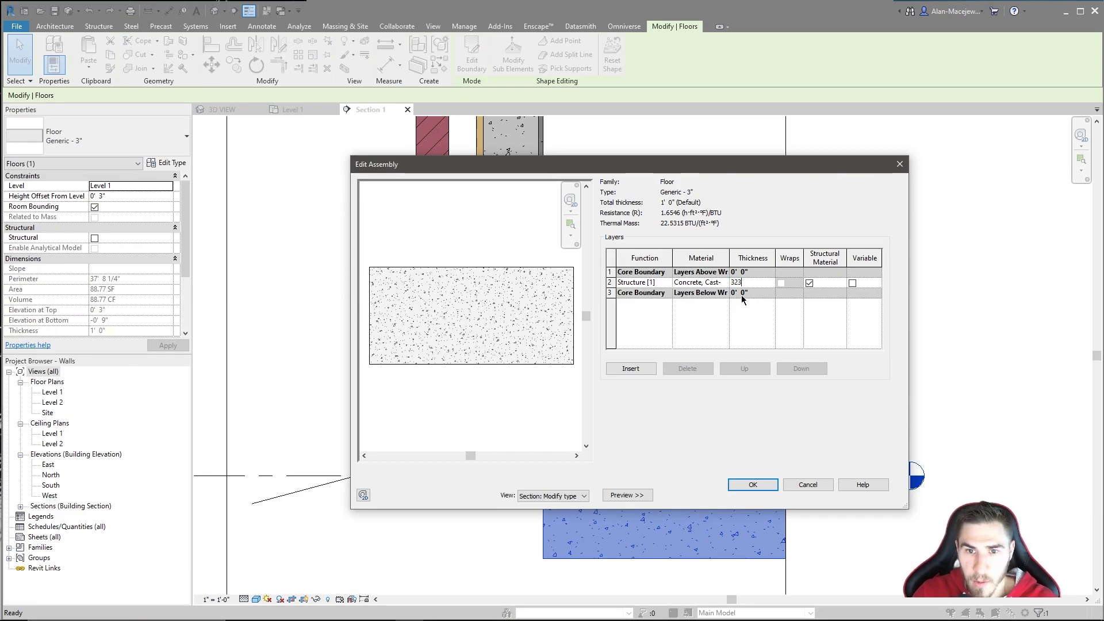
{"action": "key", "text": "Return"}
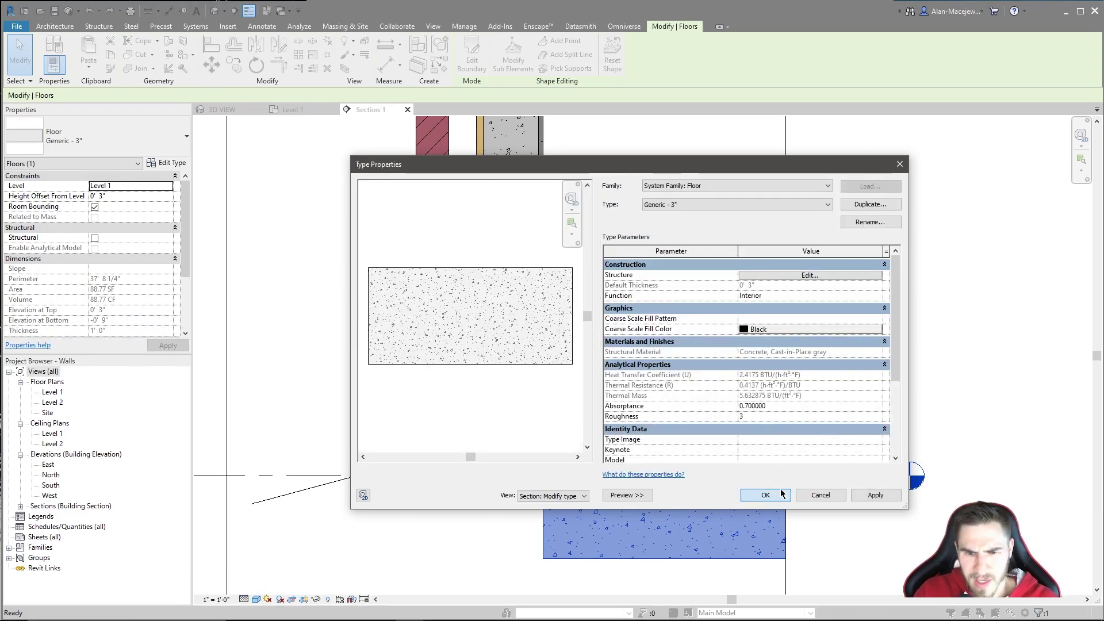
{"action": "left_click", "coordinate": [766, 495]}
{"action": "key", "text": "Escape"}
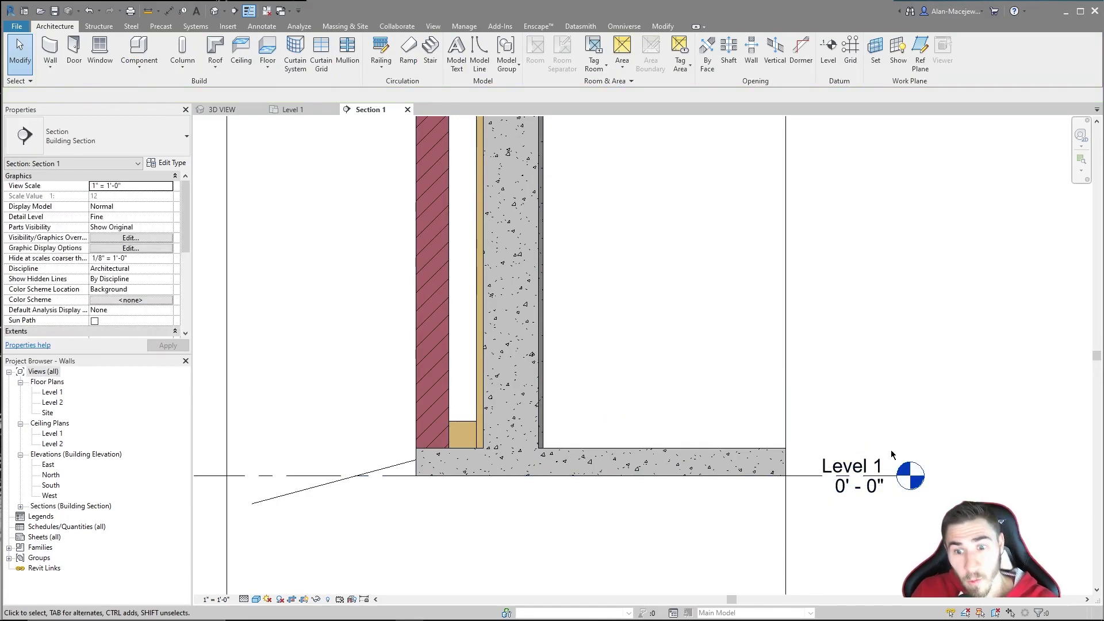
- Set the floor's Height Offset From Level to 0
{"action": "left_click", "coordinate": [691, 449]}
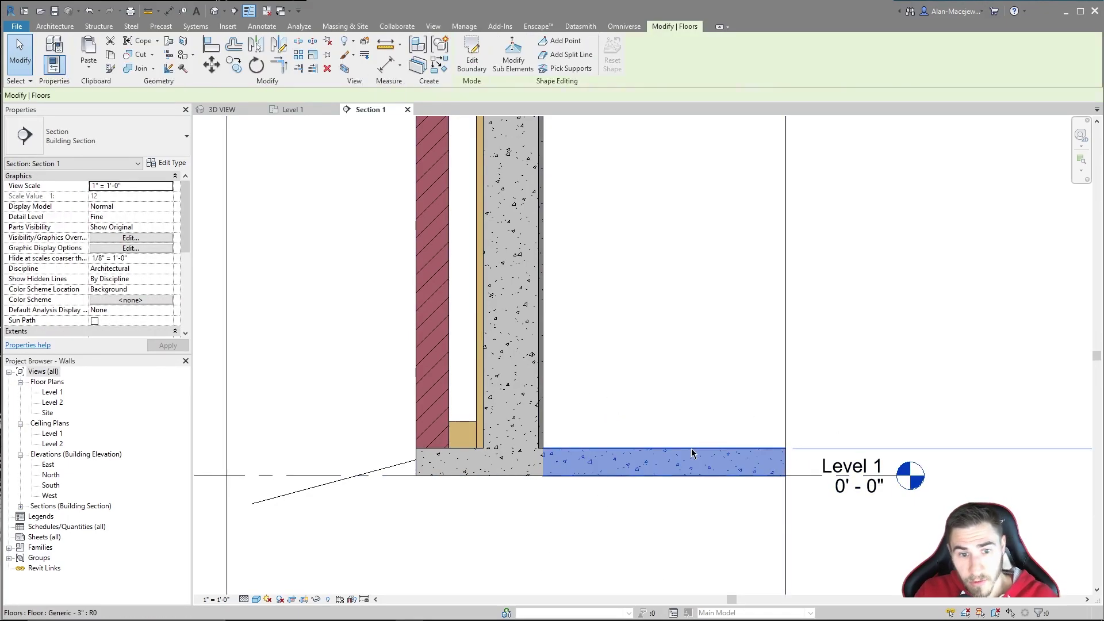
{"action": "left_click", "coordinate": [140, 196]}
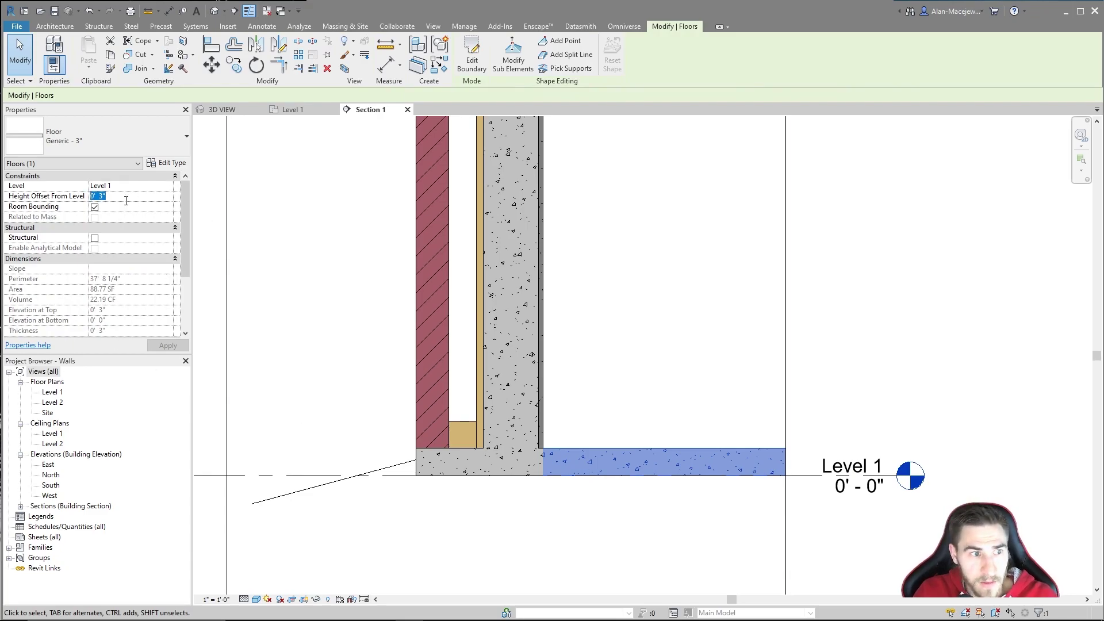
{"action": "type", "text": "0"}
{"action": "left_click", "coordinate": [602, 385]}
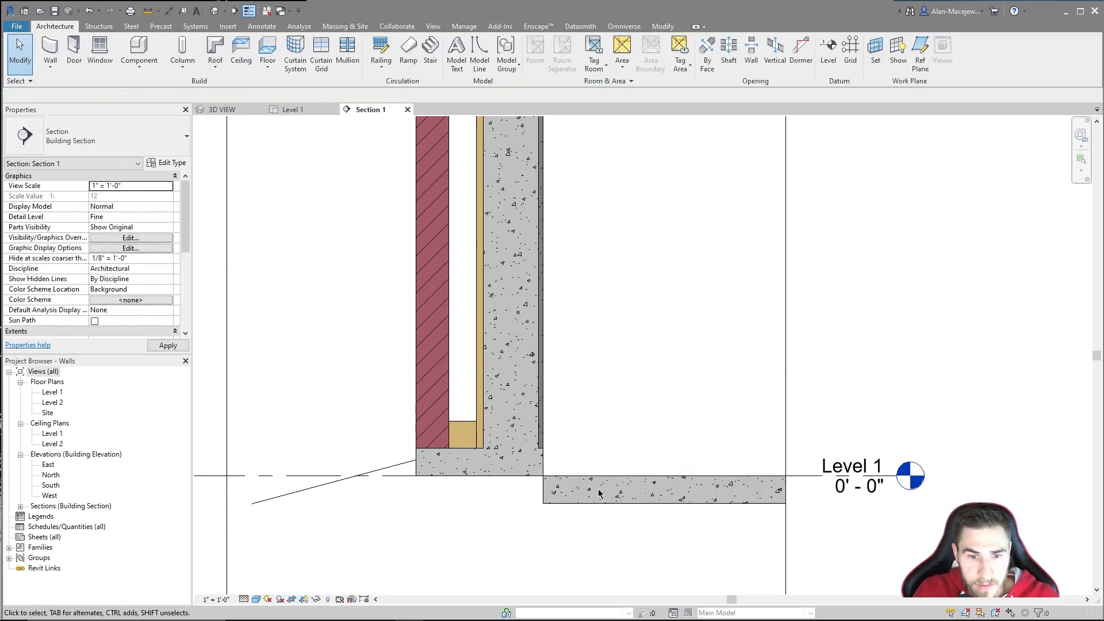
- Set the exterior wall's Base Offset to -3" from Level 1
{"action": "left_click", "coordinate": [602, 501]}
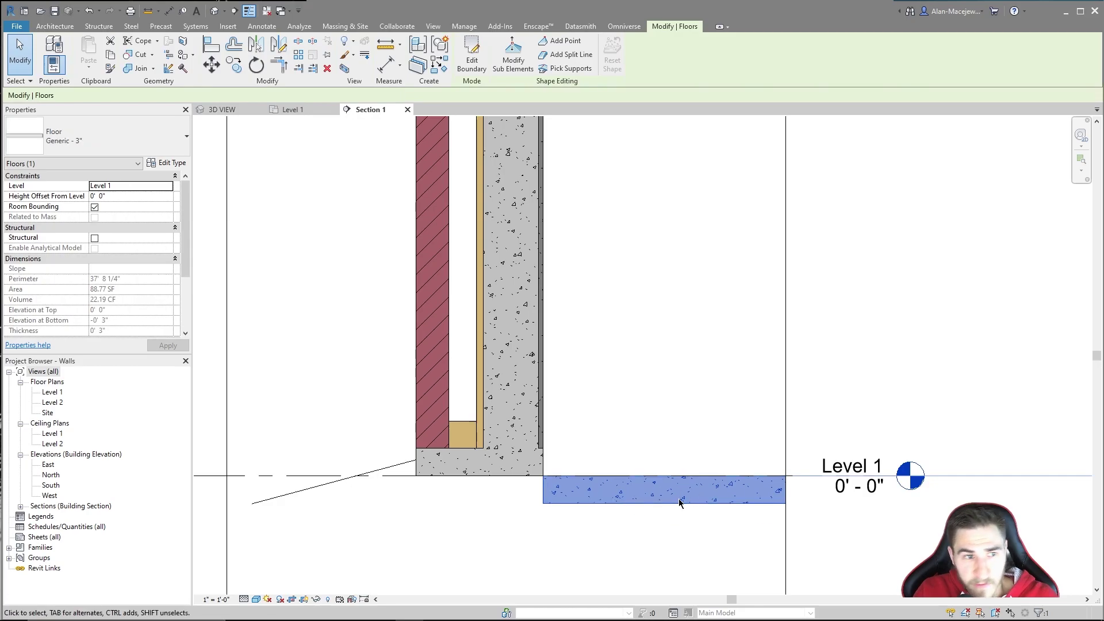
{"action": "left_click", "coordinate": [551, 374]}
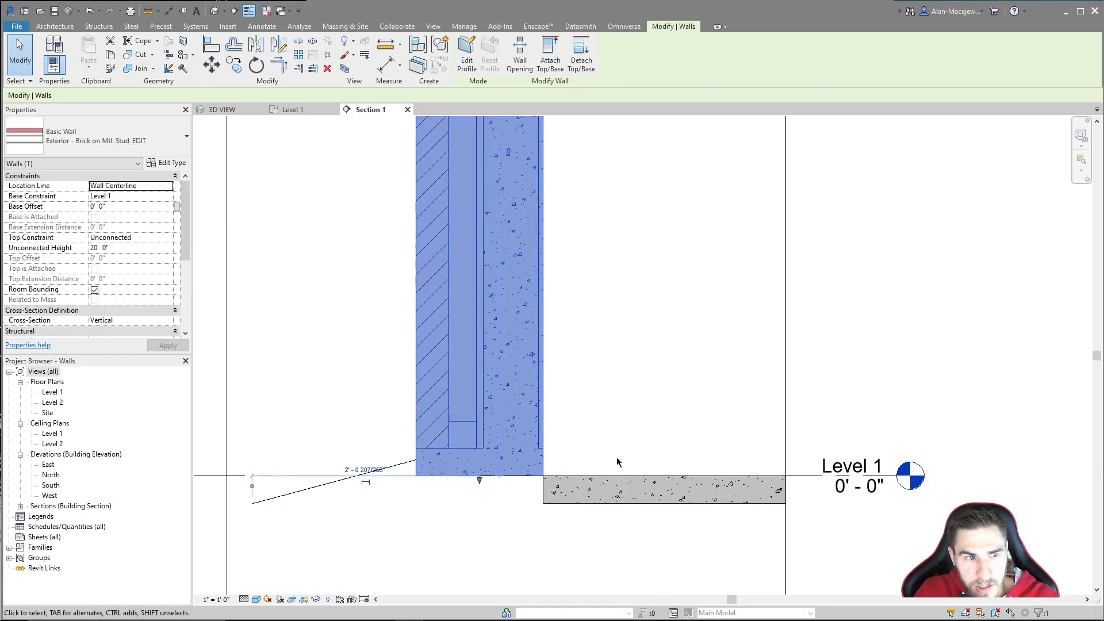
{"action": "left_click", "coordinate": [115, 208]}
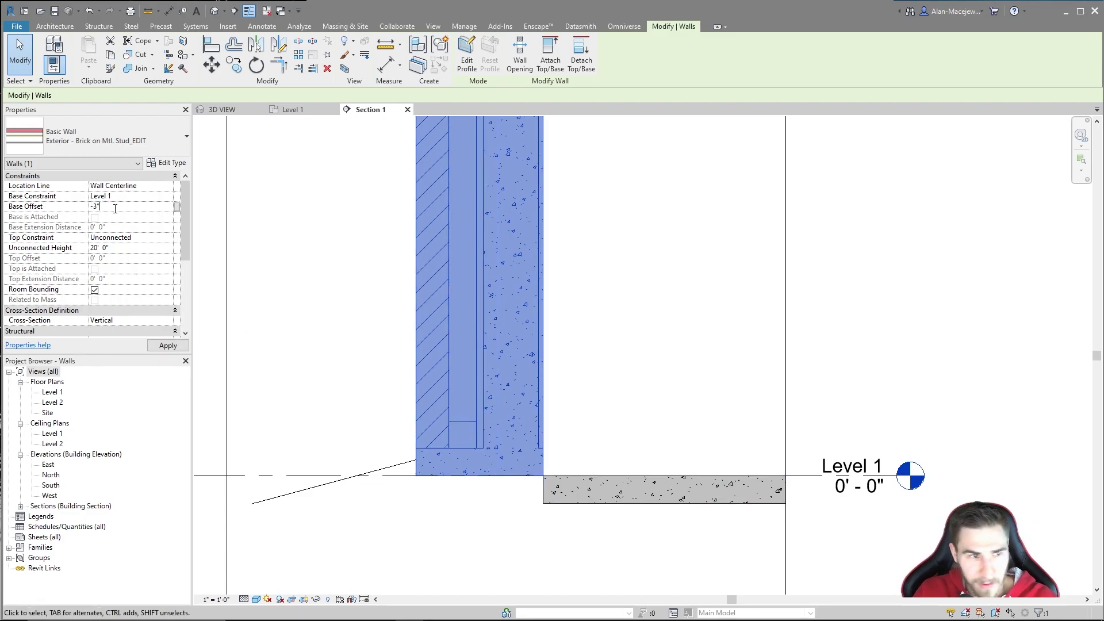
{"action": "left_click", "coordinate": [692, 274]}
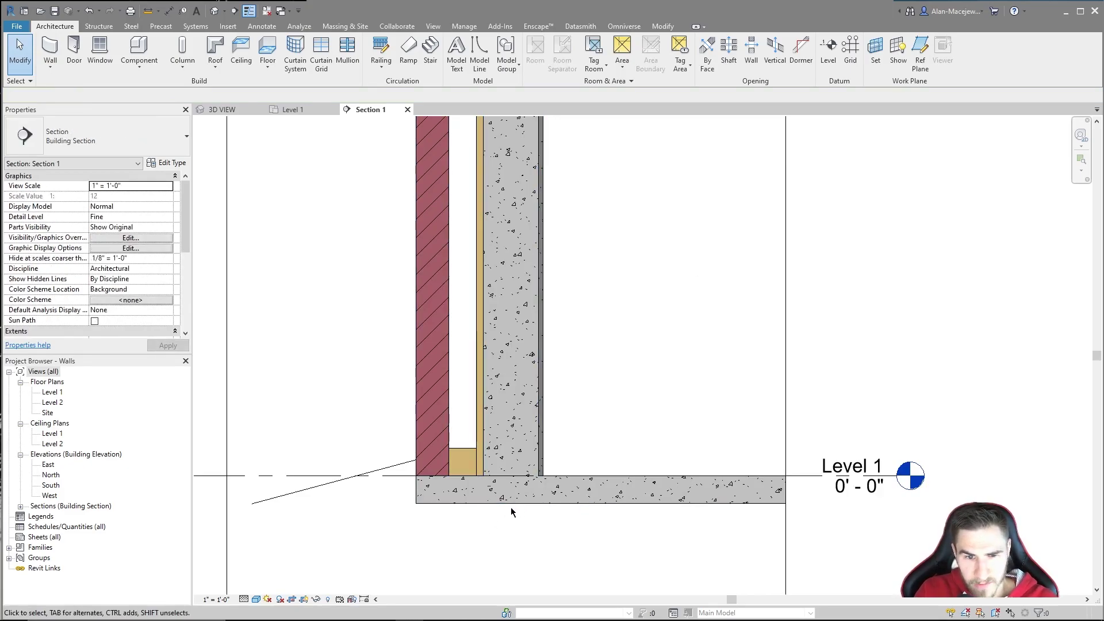
- Move the sloped detail line down so it meets the lowered concrete base of the wall
{"action": "left_click", "coordinate": [439, 509]}
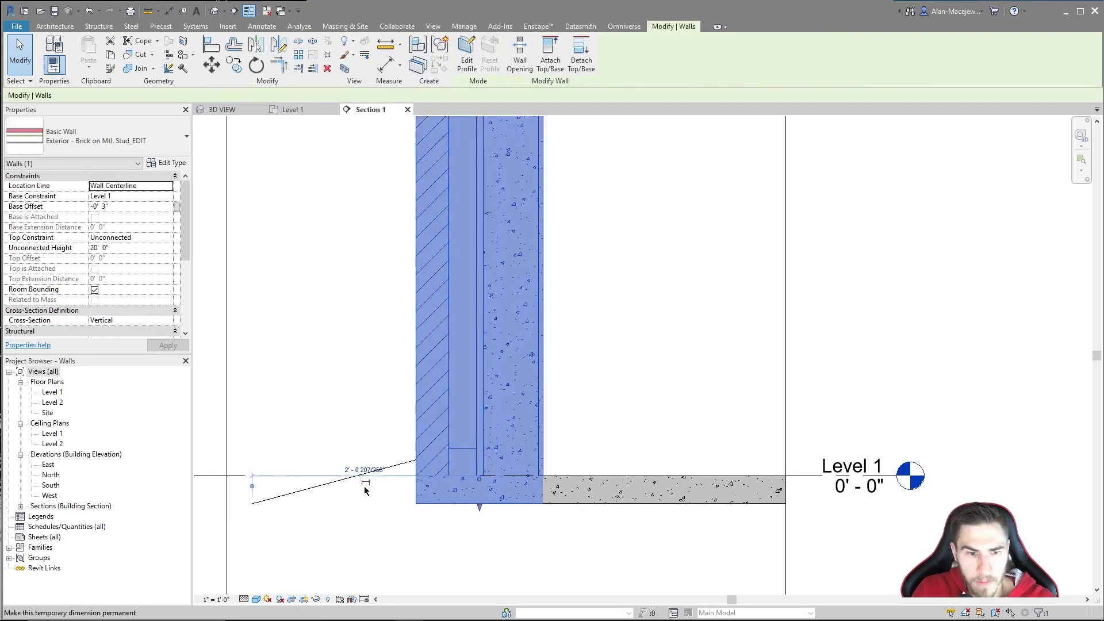
{"action": "left_click", "coordinate": [327, 490]}
{"action": "left_click_drag", "start_coordinate": [327, 490], "coordinate": [326, 517]}
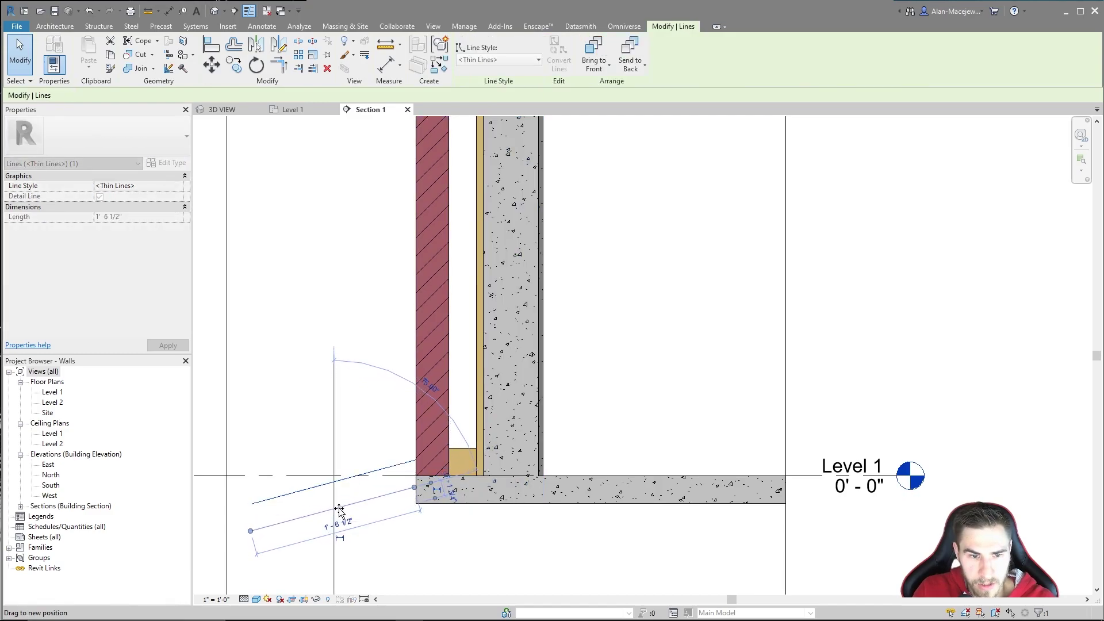
{"action": "left_click", "coordinate": [505, 547]}
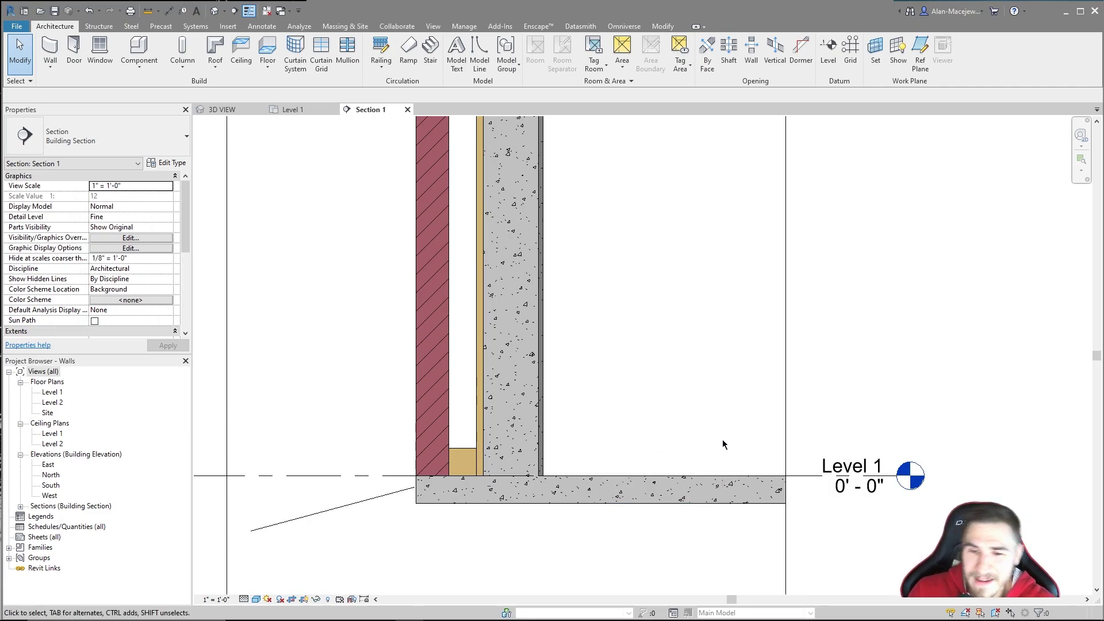
- Open the layer assembly of the exterior brick wall's type for editing
{"action": "left_click", "coordinate": [419, 226]}
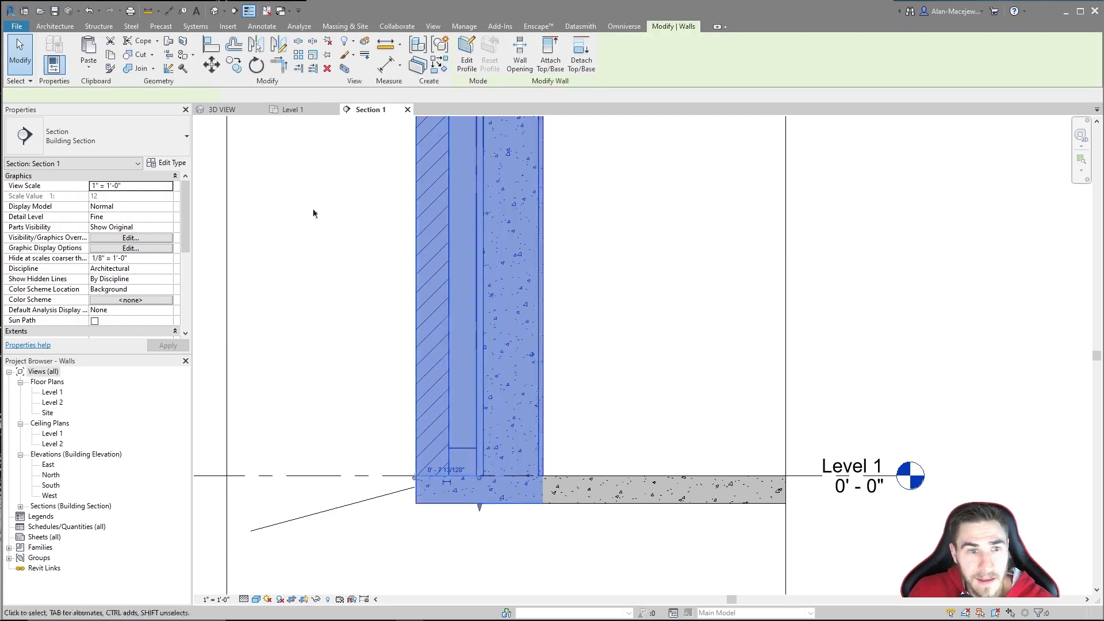
{"action": "left_click", "coordinate": [180, 164]}
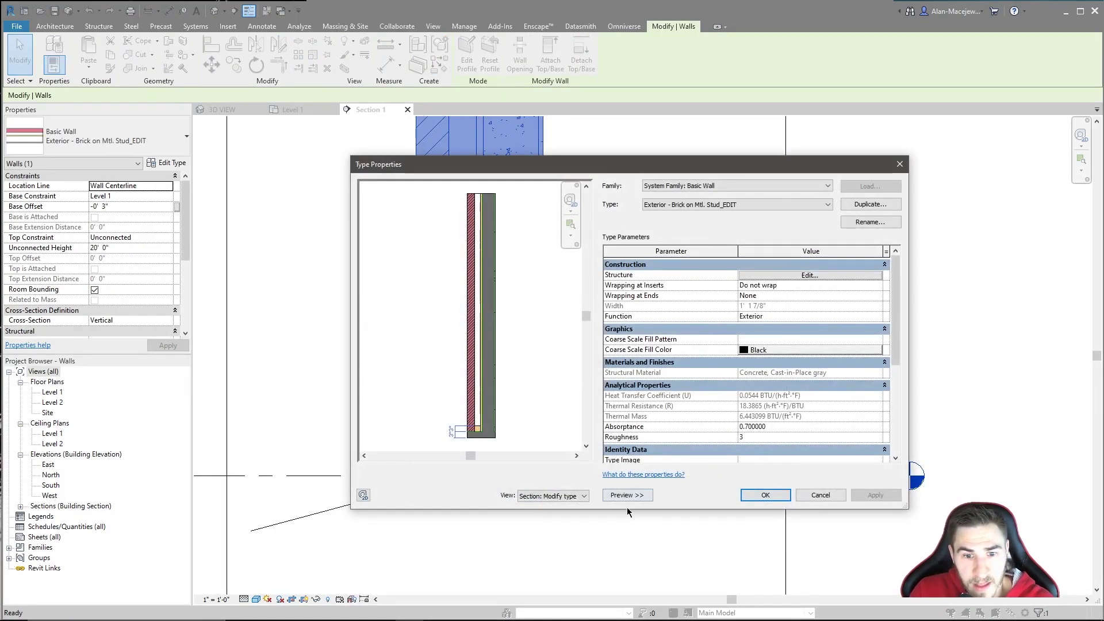
{"action": "left_click", "coordinate": [803, 277]}
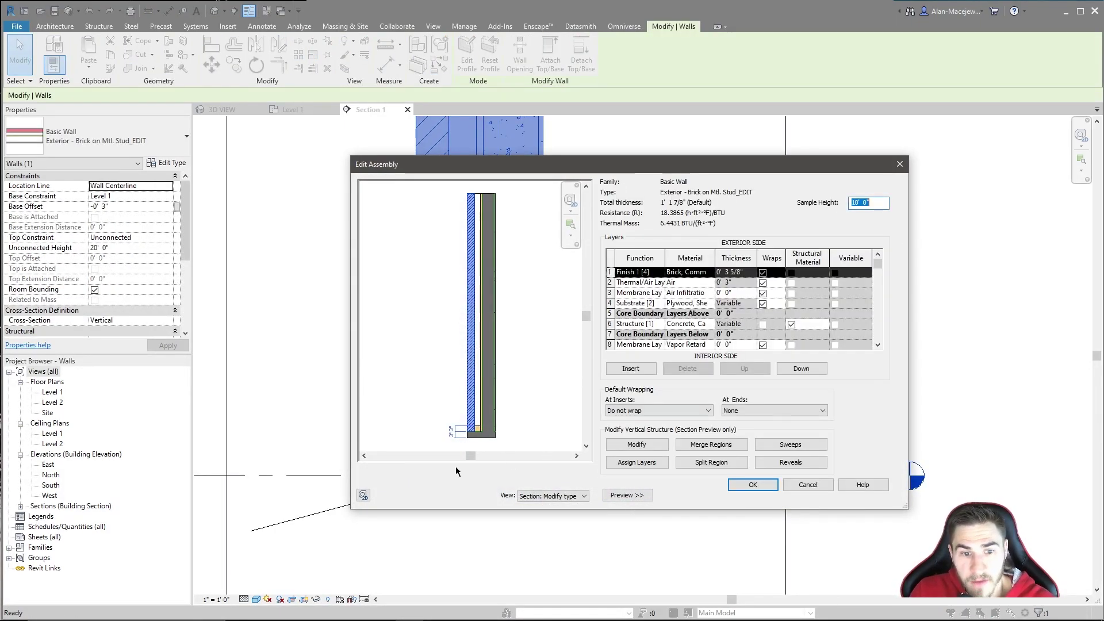
- Examine how the brick, cavity block and concrete meet at the wall's base in the assembly's section preview
{"action": "scroll", "coordinate": [455, 440], "scroll_direction": "up", "scroll_amount": 2}
{"action": "scroll", "coordinate": [434, 398], "scroll_direction": "up", "scroll_amount": 1}
{"action": "scroll", "coordinate": [434, 391], "scroll_direction": "up", "scroll_amount": 2}
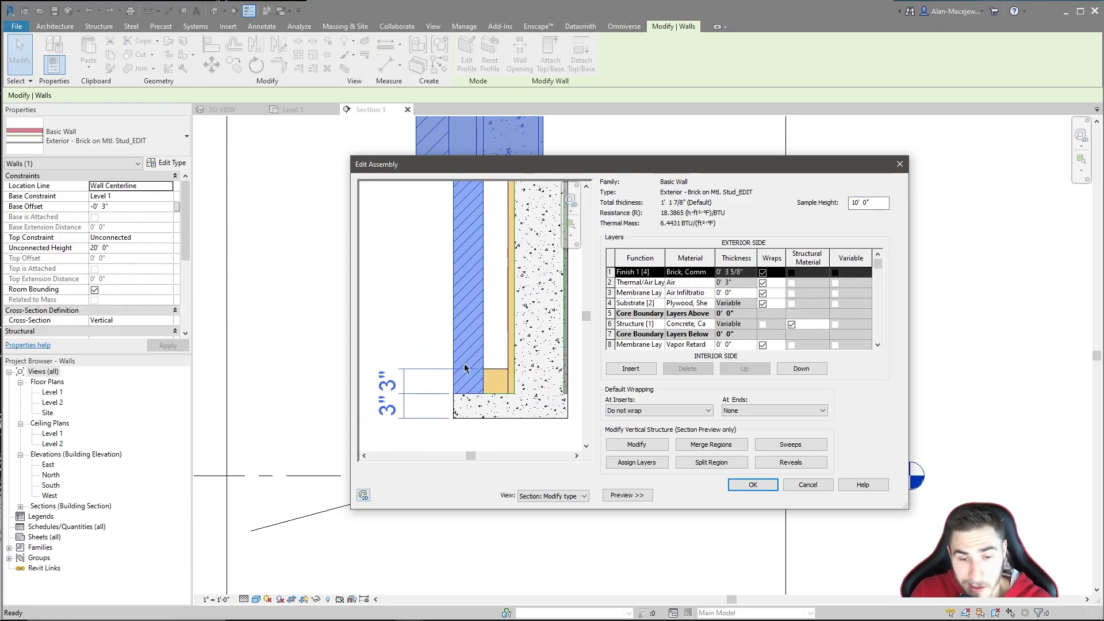
{"action": "scroll", "coordinate": [495, 343], "scroll_direction": "up", "scroll_amount": 1}
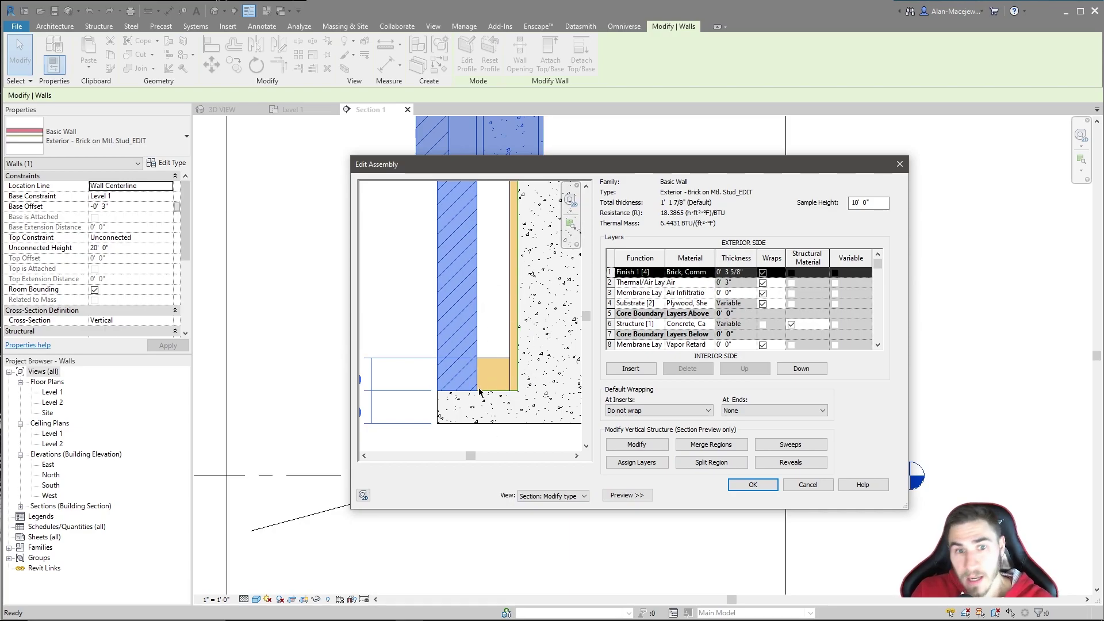
{"action": "scroll", "coordinate": [482, 385], "scroll_direction": "down", "scroll_amount": 3}
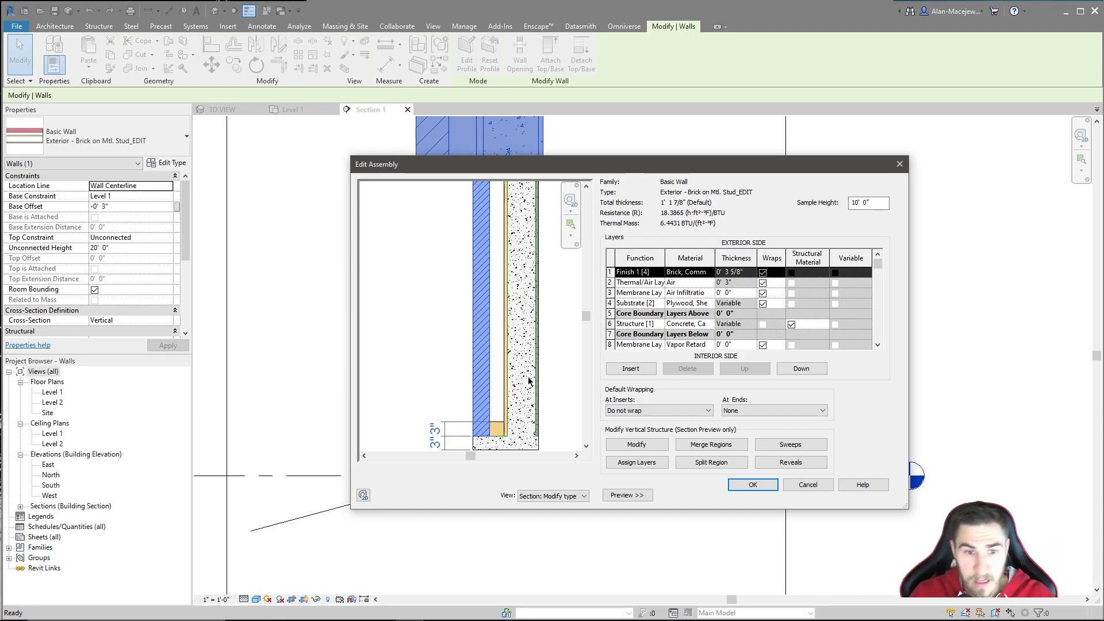
{"action": "middle_click_drag", "start_coordinate": [459, 354], "coordinate": [417, 311]}
{"action": "scroll", "coordinate": [444, 353], "scroll_direction": "up", "scroll_amount": 3}
{"action": "scroll", "coordinate": [470, 365], "scroll_direction": "down", "scroll_amount": 1}
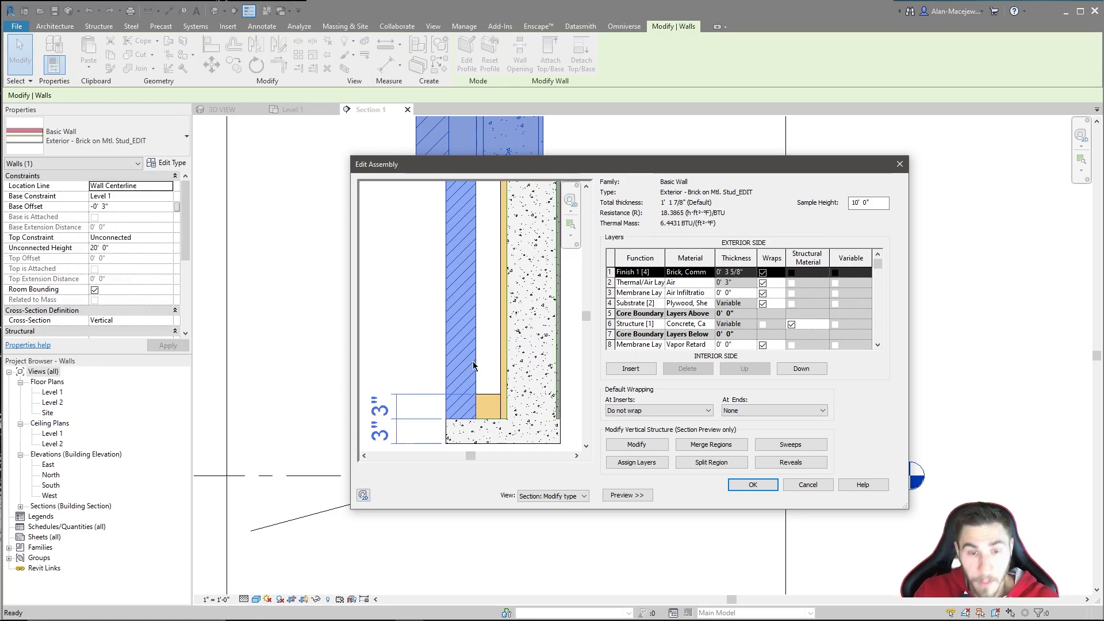
{"action": "scroll", "coordinate": [480, 414], "scroll_direction": "down", "scroll_amount": 1}
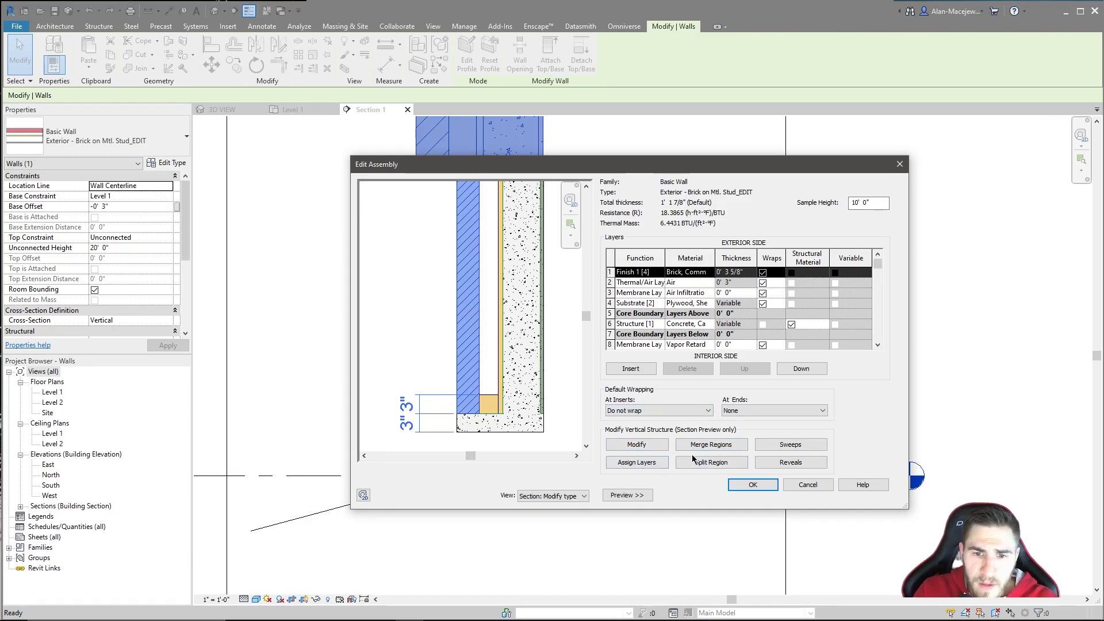
- Split the brick layer horizontally and set the split line 2'-6" above the top of the cavity's base block
{"action": "left_click", "coordinate": [711, 463]}
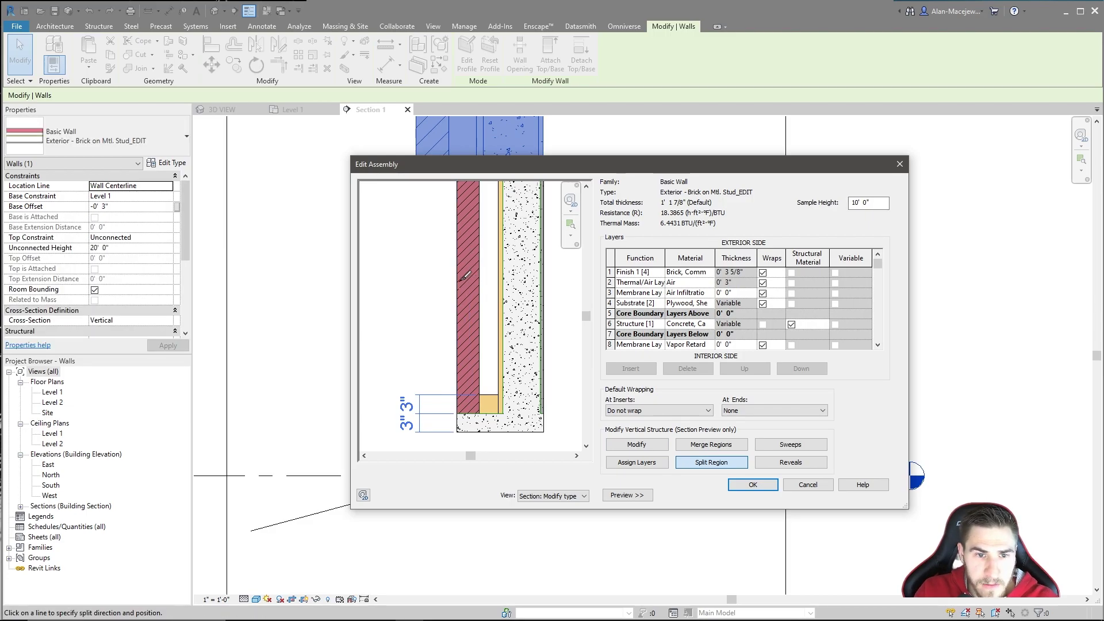
{"action": "left_click", "coordinate": [650, 448]}
{"action": "scroll", "coordinate": [469, 277], "scroll_direction": "up", "scroll_amount": 3}
{"action": "left_click", "coordinate": [710, 462]}
{"action": "left_click", "coordinate": [452, 303]}
{"action": "left_click", "coordinate": [637, 447]}
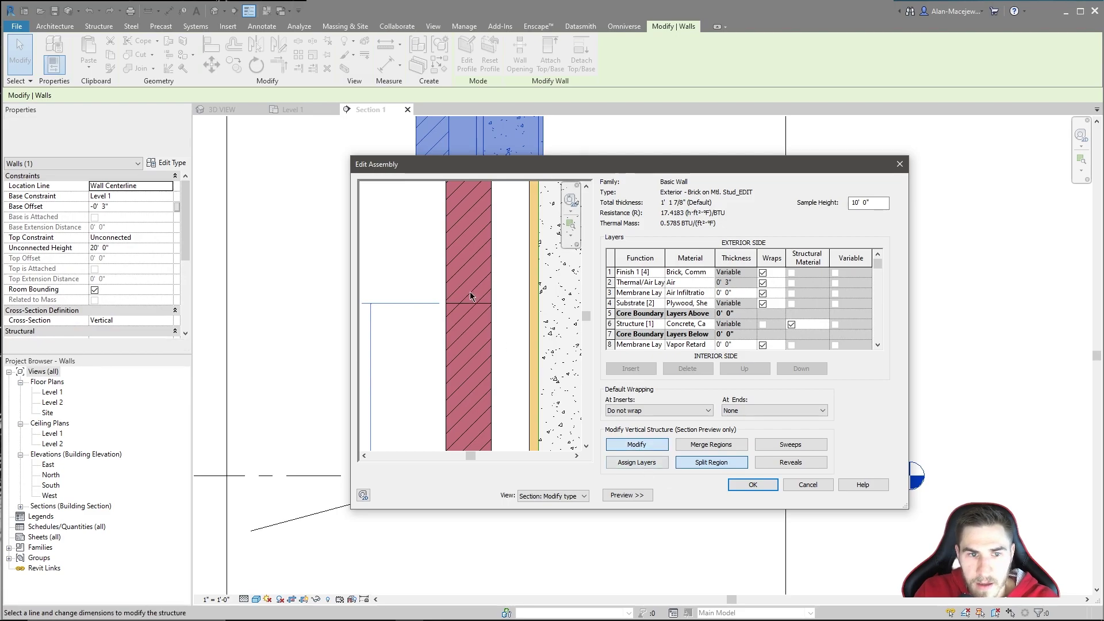
{"action": "left_click", "coordinate": [470, 304]}
{"action": "scroll", "coordinate": [493, 262], "scroll_direction": "down", "scroll_amount": 3}
{"action": "left_click", "coordinate": [409, 329]}
{"action": "type", "text": "2"}
{"action": "key", "text": "Return"}
{"action": "scroll", "coordinate": [403, 406], "scroll_direction": "down", "scroll_amount": 1}
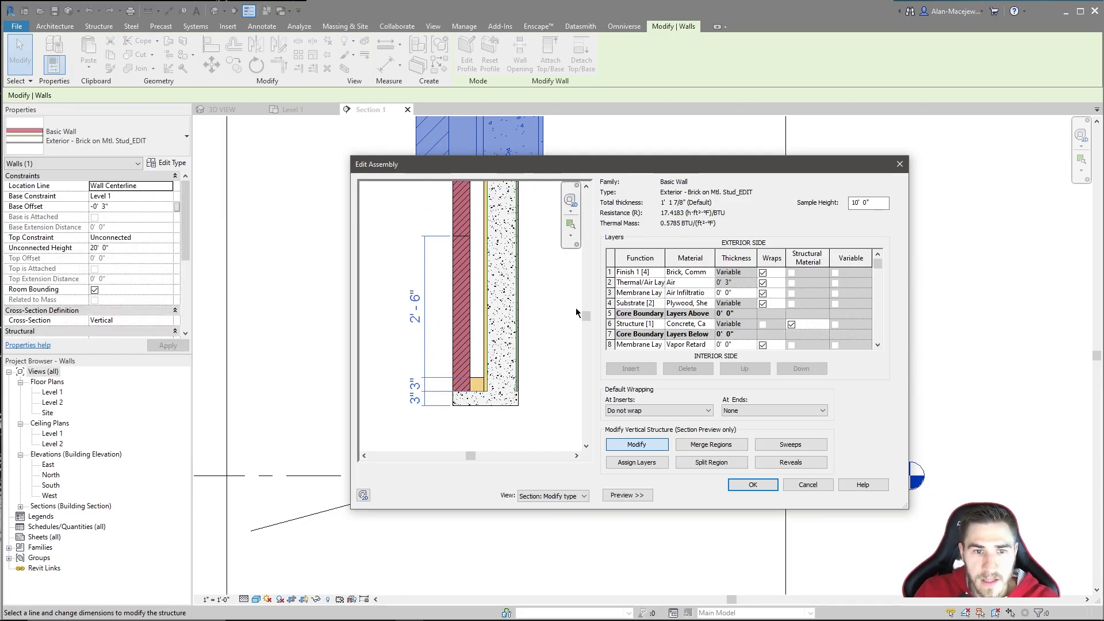
- Thicken the brick region below the split by moving its inner face 1.5" into the air gap
{"action": "scroll", "coordinate": [455, 232], "scroll_direction": "up", "scroll_amount": 2}
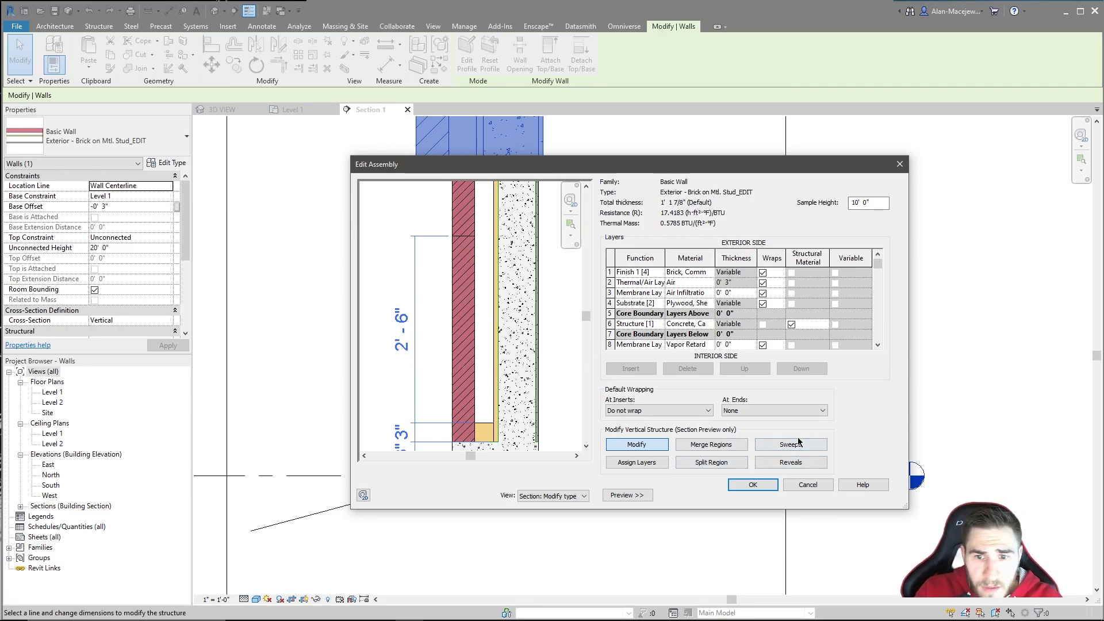
{"action": "left_click", "coordinate": [474, 344]}
{"action": "left_click", "coordinate": [636, 444]}
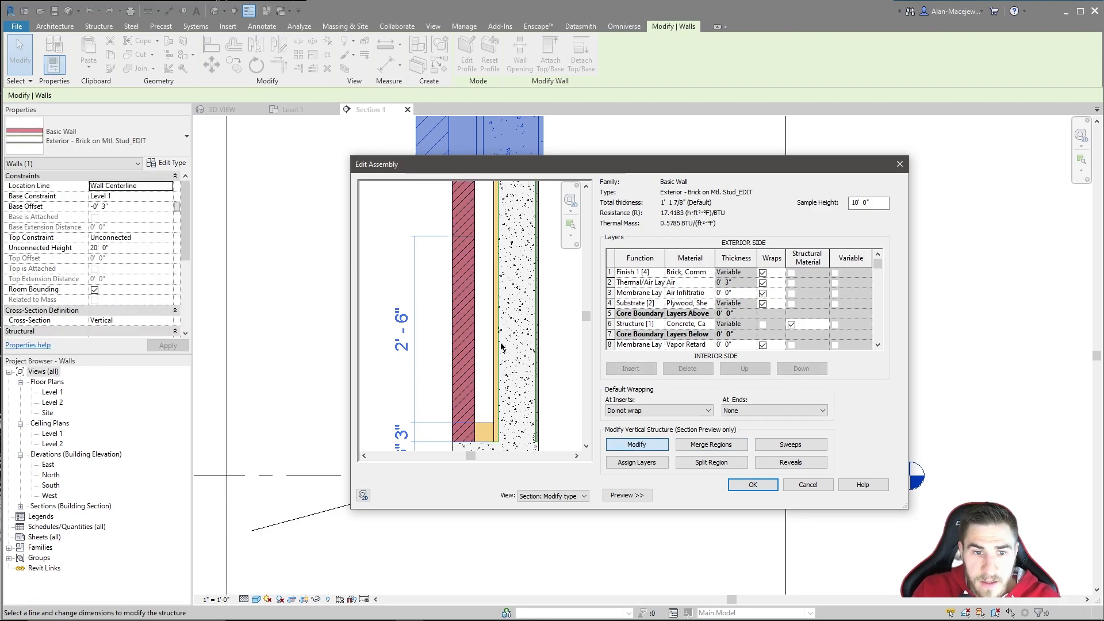
{"action": "left_click", "coordinate": [475, 321]}
{"action": "left_click", "coordinate": [465, 309]}
{"action": "left_click", "coordinate": [483, 334]}
{"action": "left_click", "coordinate": [476, 339]}
{"action": "left_click", "coordinate": [484, 315]}
{"action": "type", "text": "1.5"}
{"action": "key", "text": "Return"}
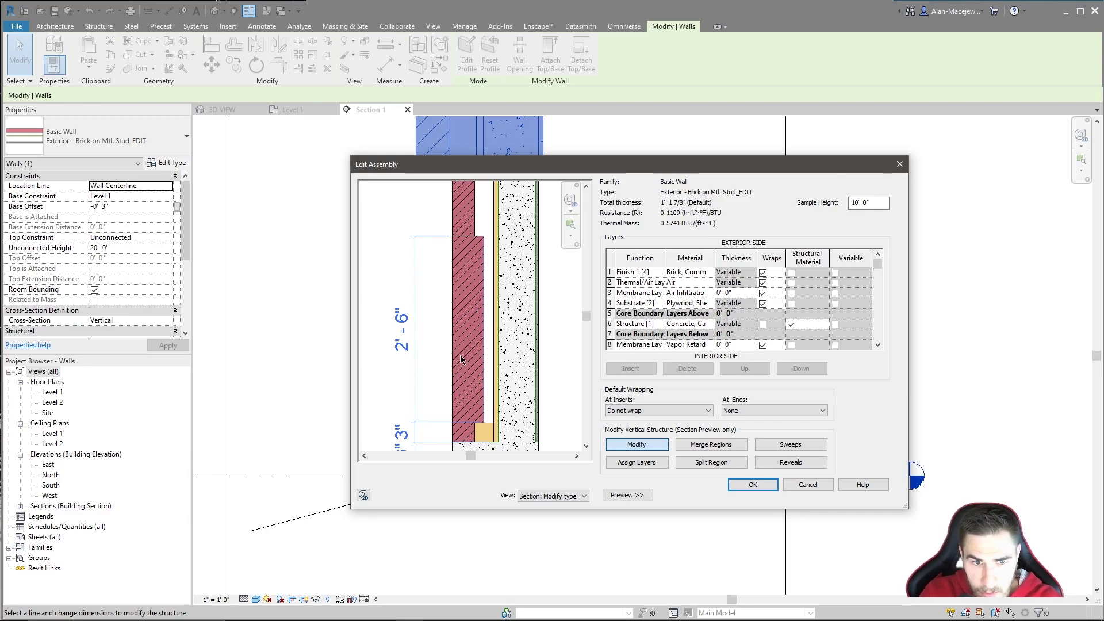
- Insert a new layer directly below the brick Finish 1 [4] layer and set its function to Finish 2 [5]
{"action": "scroll", "coordinate": [460, 363], "scroll_direction": "down", "scroll_amount": 2}
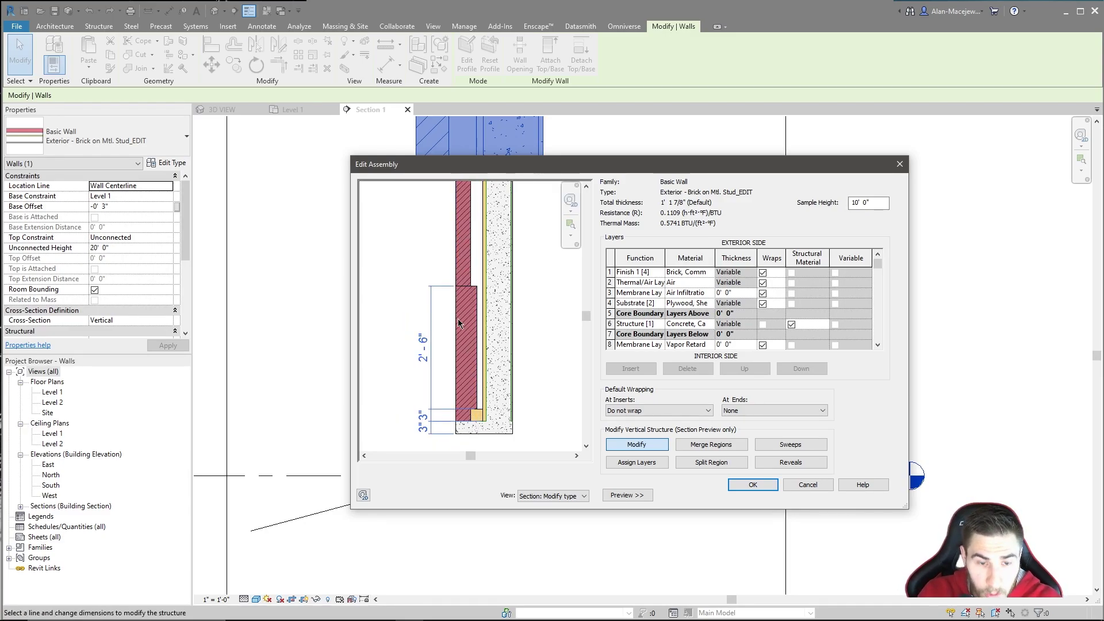
{"action": "scroll", "coordinate": [469, 311], "scroll_direction": "up", "scroll_amount": 2}
{"action": "scroll", "coordinate": [414, 296], "scroll_direction": "down", "scroll_amount": 1}
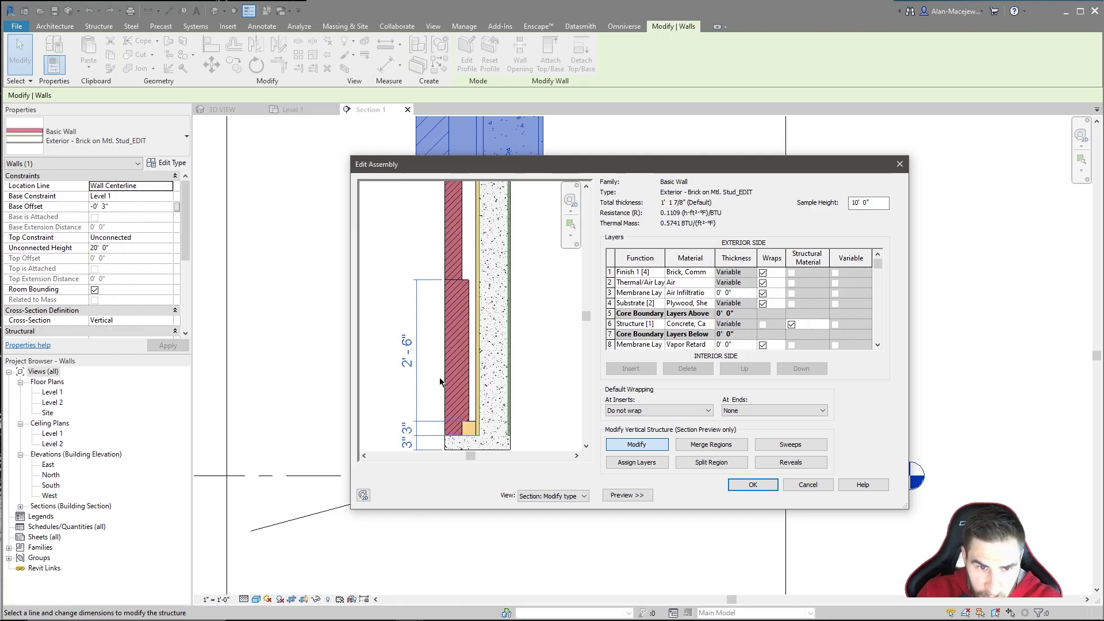
{"action": "scroll", "coordinate": [435, 354], "scroll_direction": "up", "scroll_amount": 1}
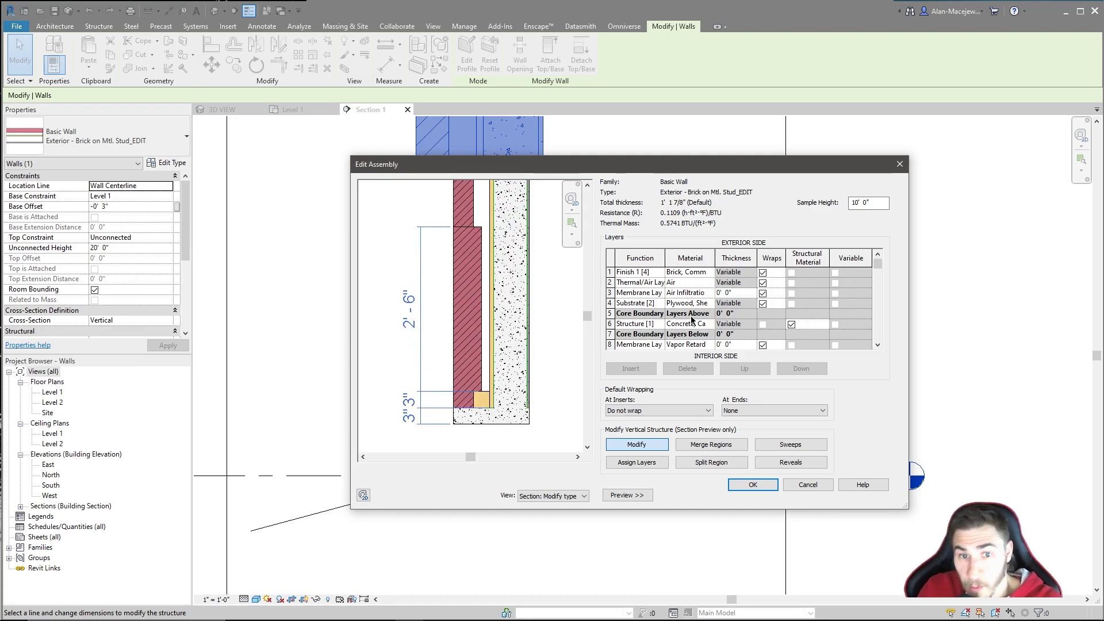
{"action": "left_click", "coordinate": [610, 272]}
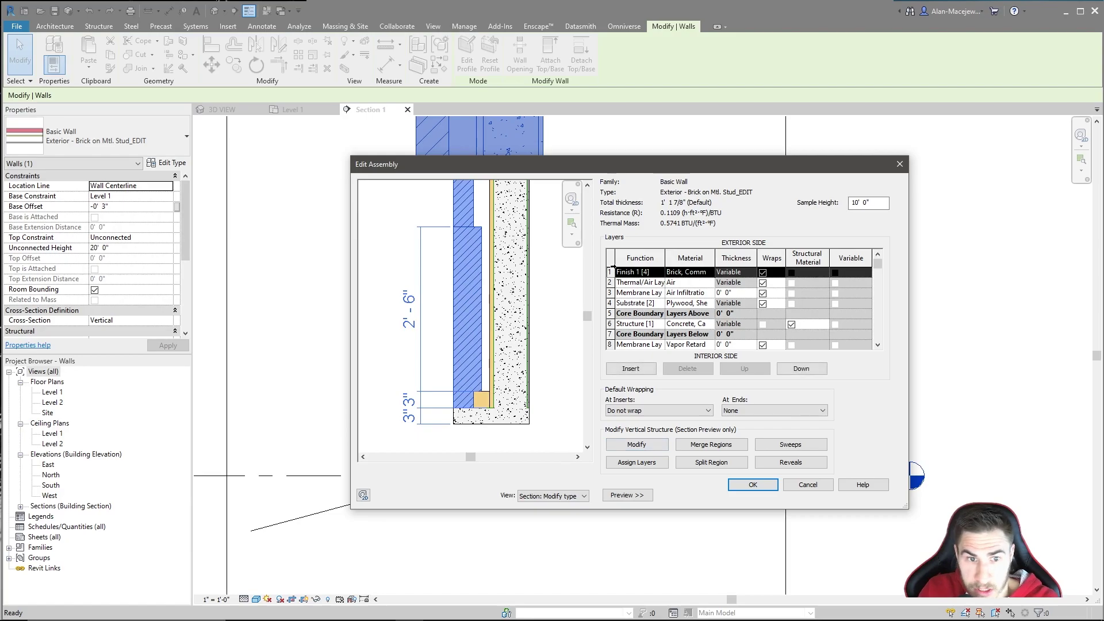
{"action": "left_click", "coordinate": [631, 369]}
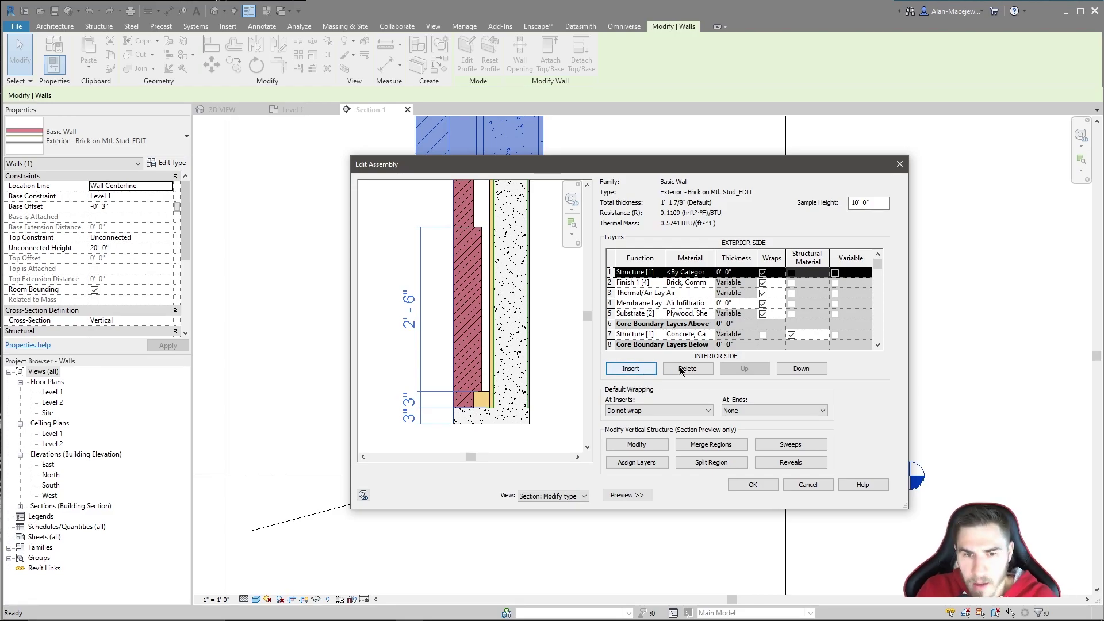
{"action": "left_click", "coordinate": [800, 368]}
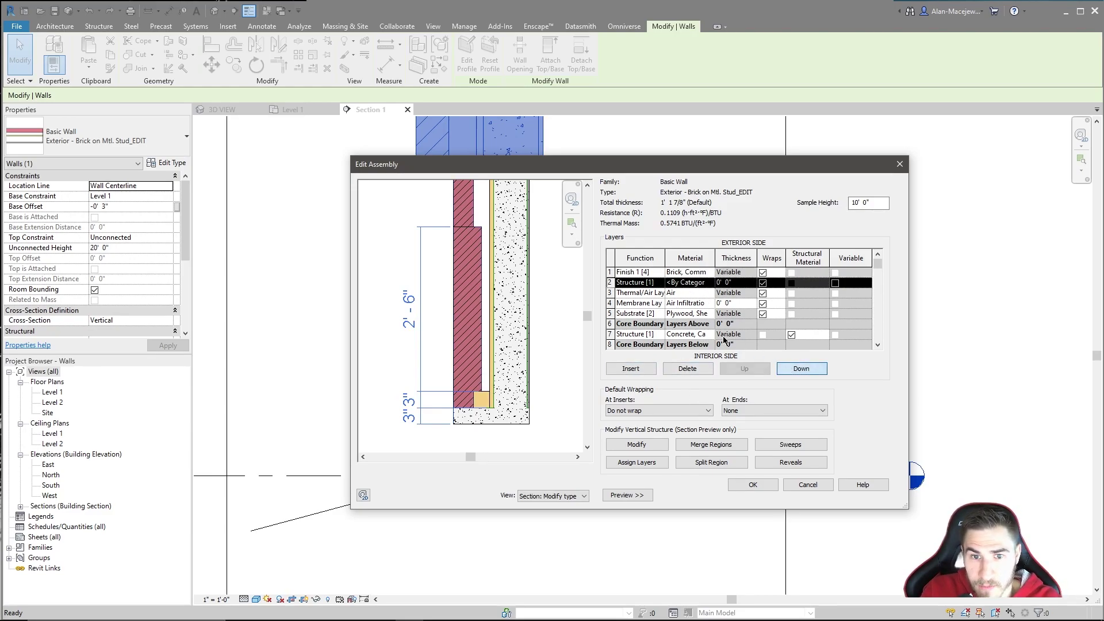
{"action": "left_click", "coordinate": [646, 282]}
{"action": "left_click", "coordinate": [645, 327]}
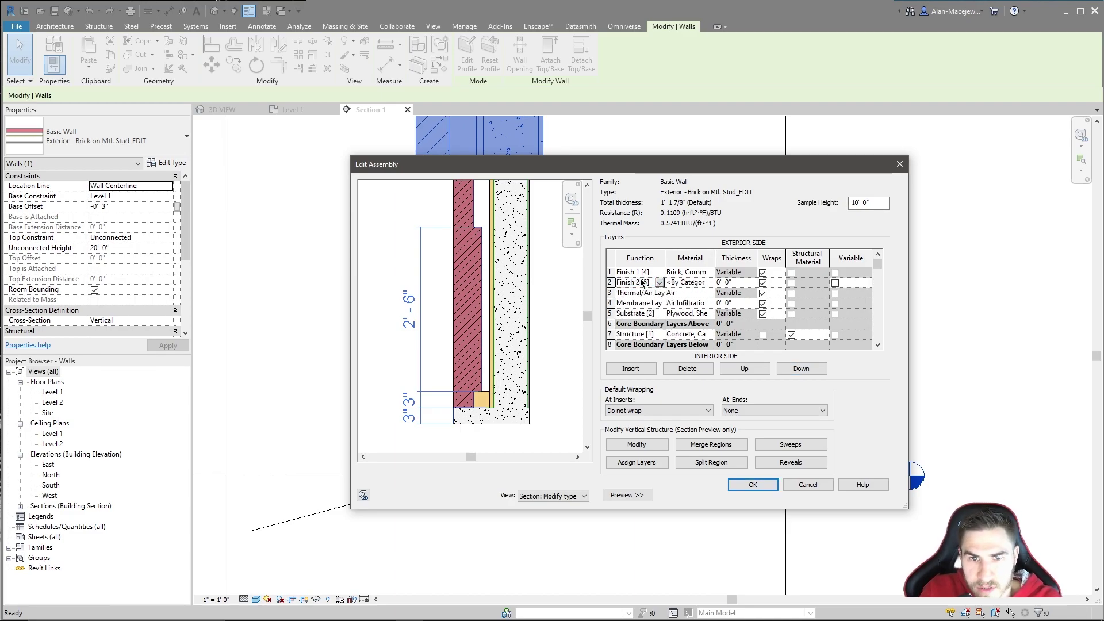
- Find the Stone material with the search term "stone" and assign it to the new Finish 2 [5] layer
{"action": "left_click", "coordinate": [713, 283]}
{"action": "left_click", "coordinate": [712, 283]}
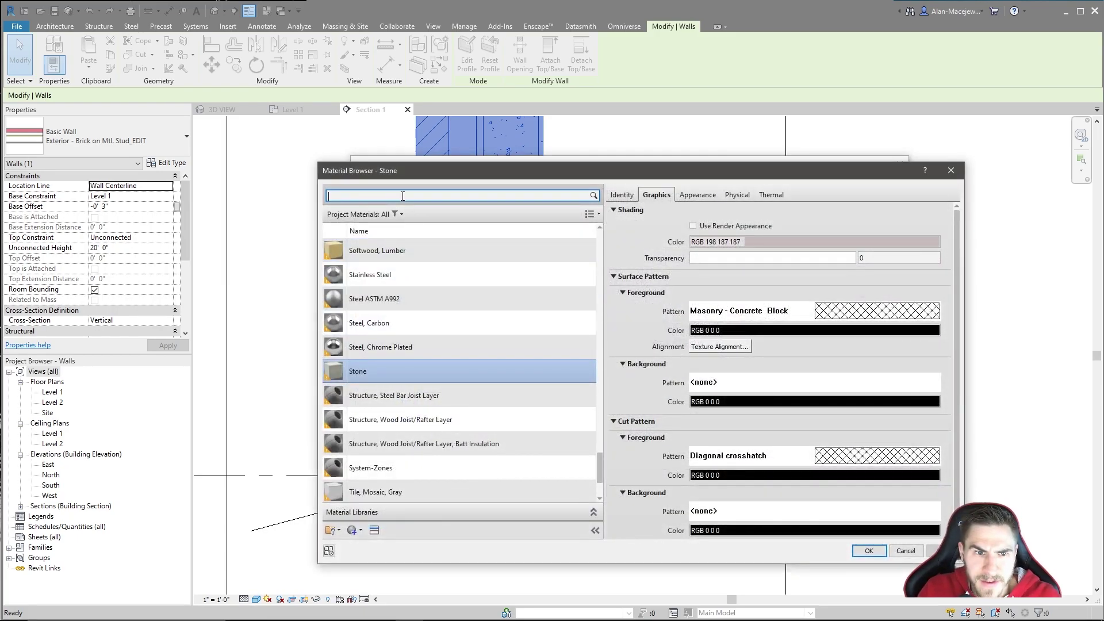
{"action": "type", "text": "stone"}
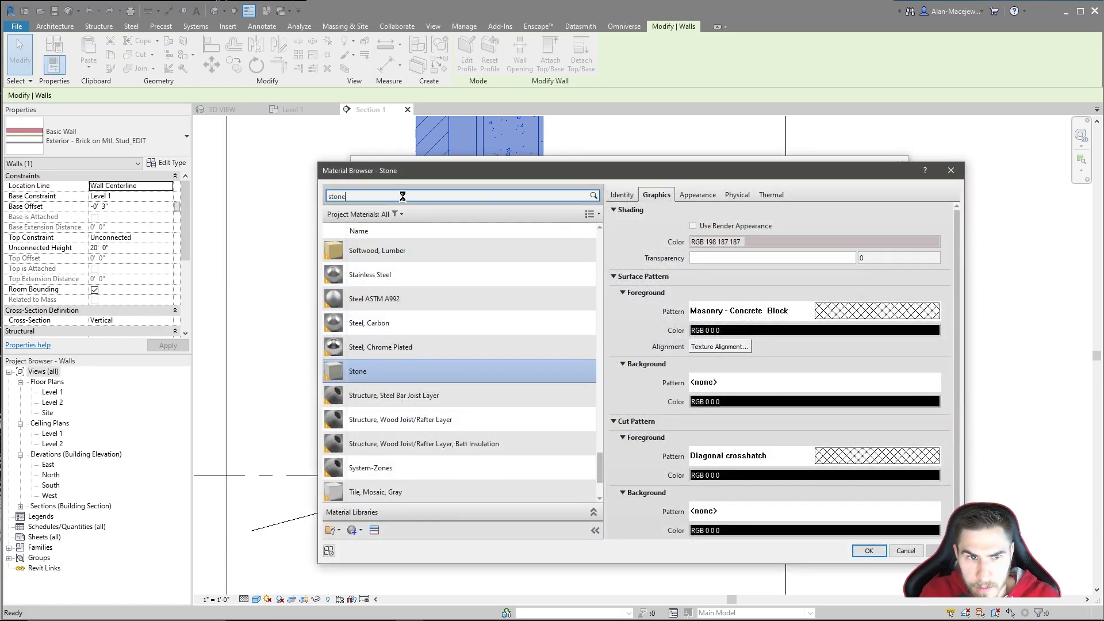
{"action": "left_click", "coordinate": [416, 289]}
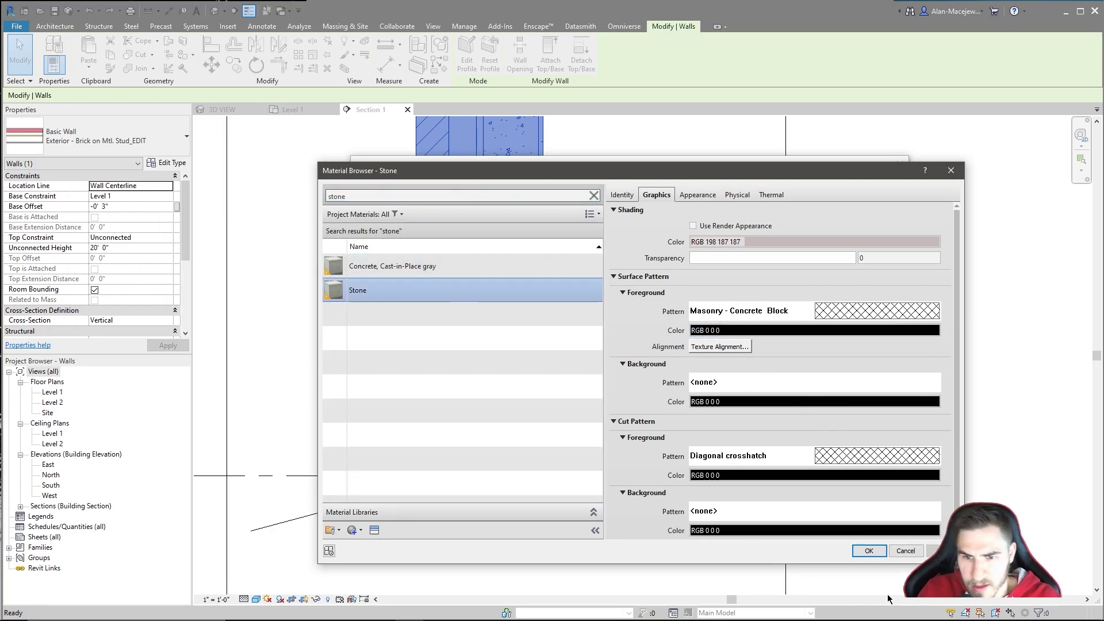
{"action": "left_click", "coordinate": [868, 551]}
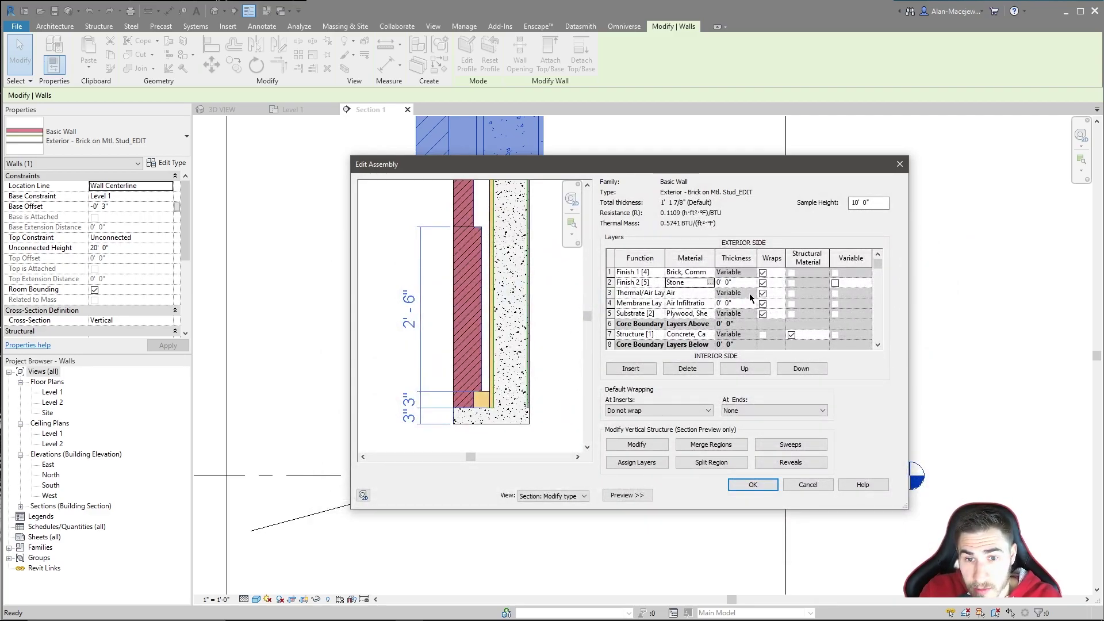
- Try to accept the assembly with the stone layer unassigned, and check that layer's function options
{"action": "left_click", "coordinate": [747, 484]}
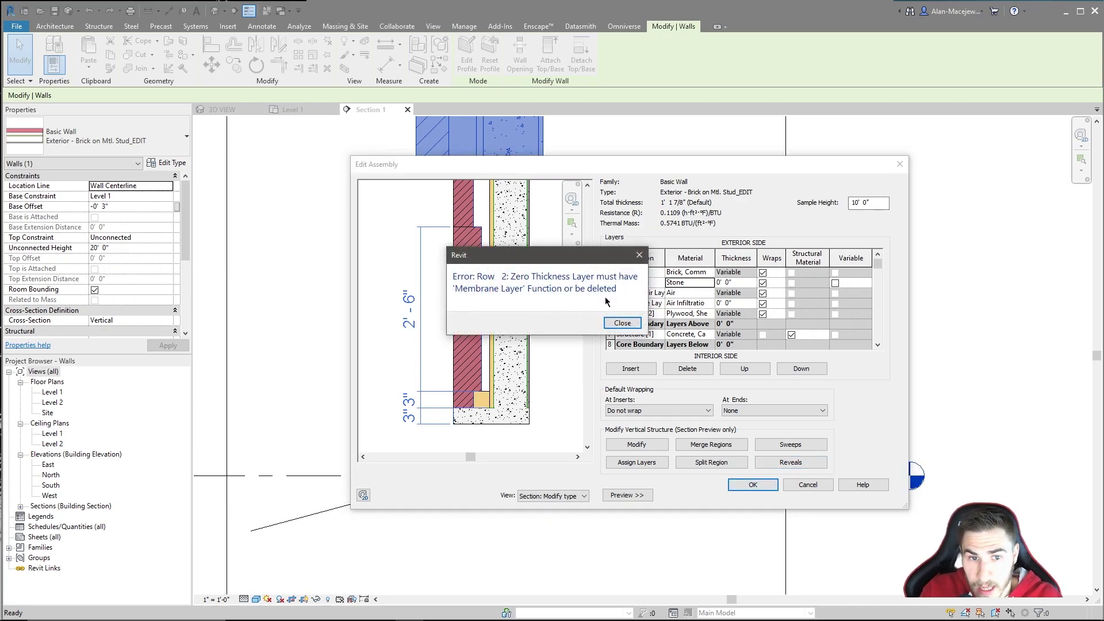
{"action": "left_click", "coordinate": [619, 324]}
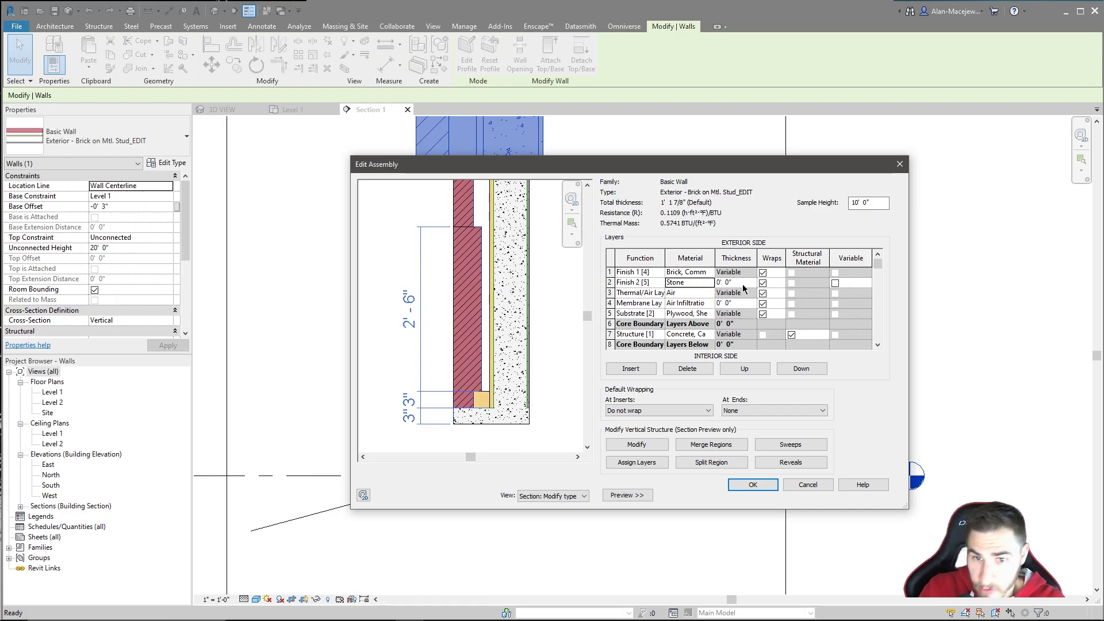
{"action": "left_click", "coordinate": [654, 282]}
{"action": "left_click", "coordinate": [660, 282]}
{"action": "left_click", "coordinate": [660, 282]}
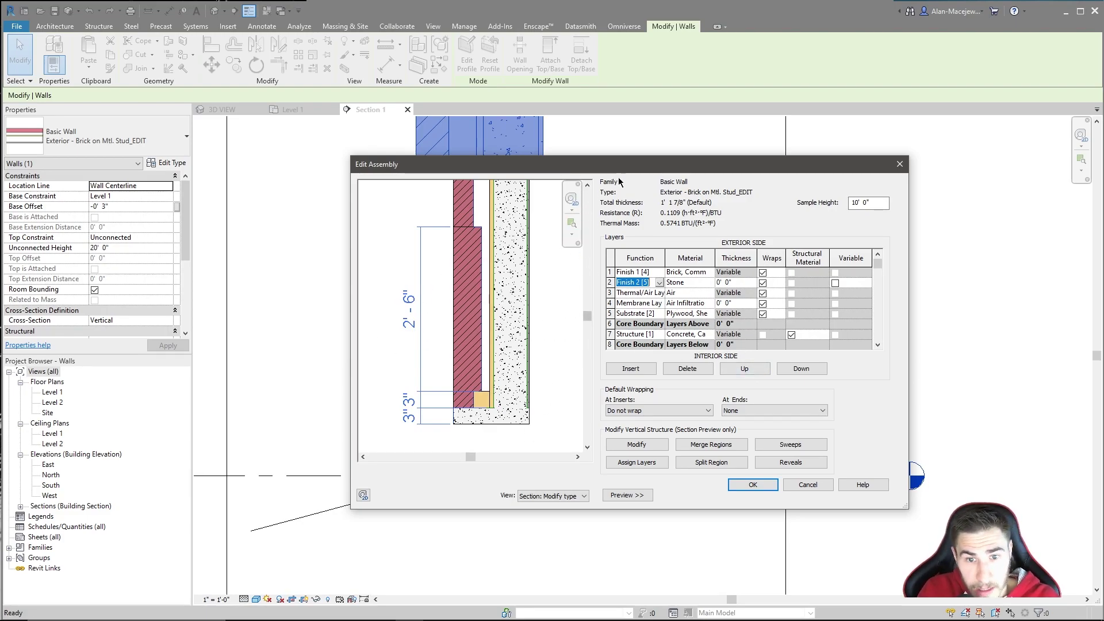
- Assign the Finish 2 [5] stone layer to the thickened brick region below the split
{"action": "left_click", "coordinate": [610, 282]}
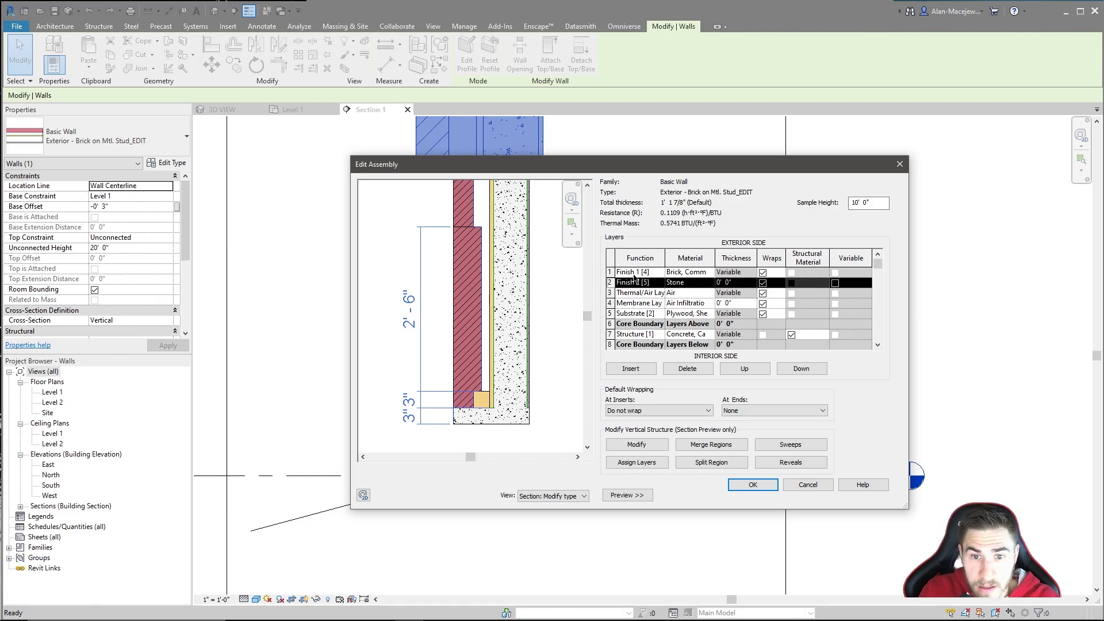
{"action": "left_click", "coordinate": [637, 462]}
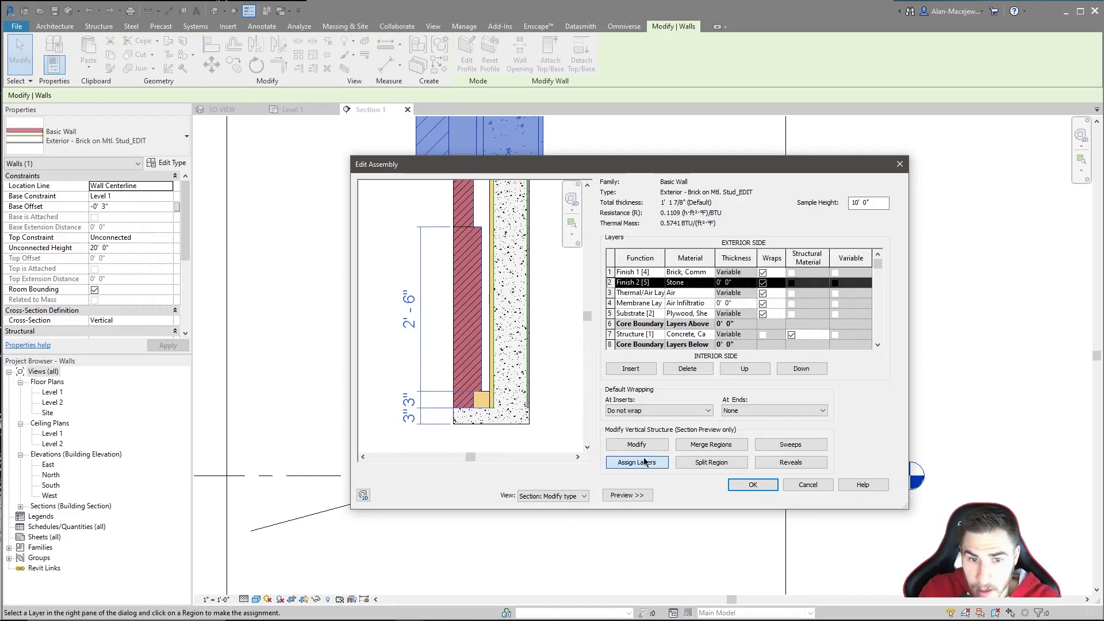
{"action": "scroll", "coordinate": [465, 321], "scroll_direction": "down", "scroll_amount": 1}
{"action": "scroll", "coordinate": [468, 310], "scroll_direction": "up", "scroll_amount": 2}
{"action": "scroll", "coordinate": [455, 319], "scroll_direction": "down", "scroll_amount": 1}
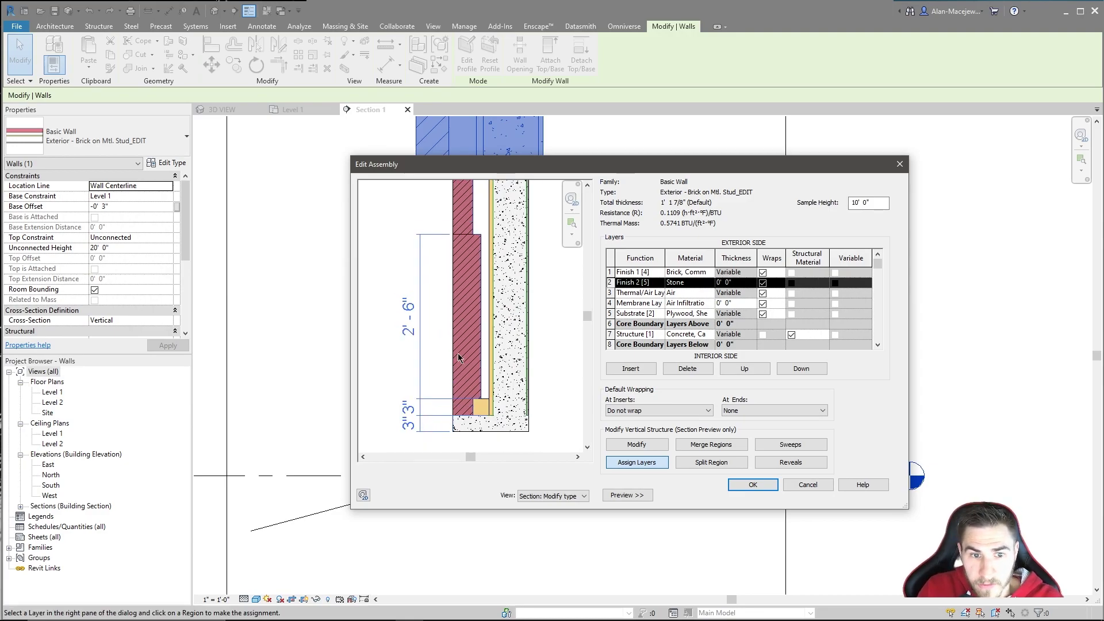
{"action": "left_click", "coordinate": [453, 356]}
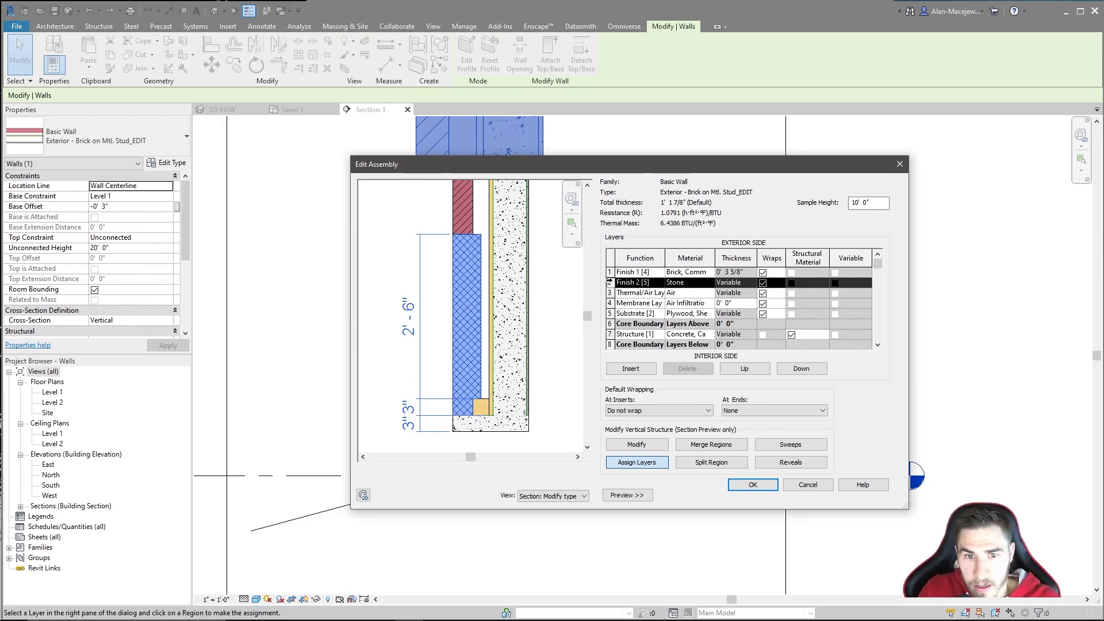
- Highlight the brick Finish 1 [4] layer and examine the top and base of the stone region in the section preview
{"action": "left_click", "coordinate": [609, 272]}
{"action": "scroll", "coordinate": [469, 394], "scroll_direction": "up", "scroll_amount": 3}
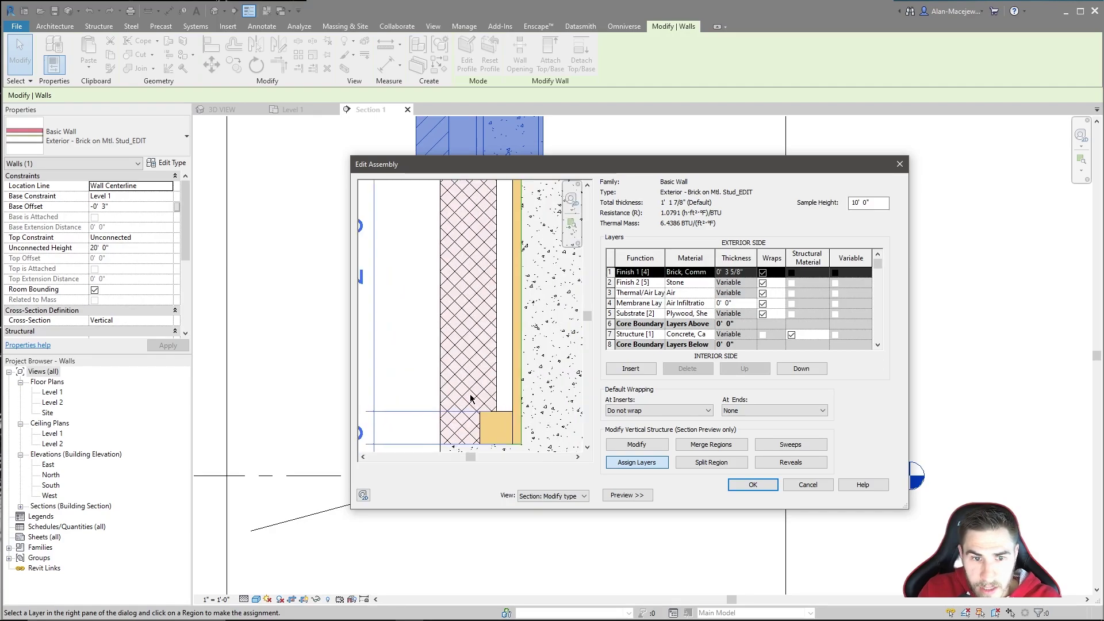
{"action": "scroll", "coordinate": [470, 397], "scroll_direction": "down", "scroll_amount": 3}
{"action": "scroll", "coordinate": [430, 326], "scroll_direction": "up", "scroll_amount": 2}
{"action": "scroll", "coordinate": [468, 258], "scroll_direction": "up", "scroll_amount": 3}
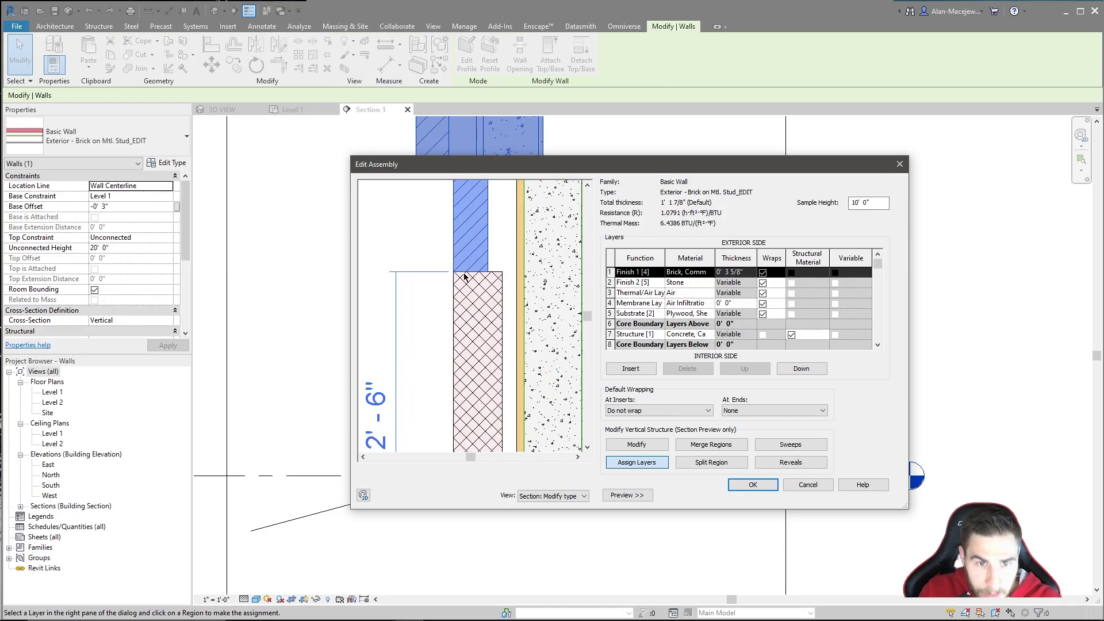
{"action": "scroll", "coordinate": [444, 262], "scroll_direction": "down", "scroll_amount": 2}
{"action": "scroll", "coordinate": [440, 328], "scroll_direction": "down", "scroll_amount": 1}
{"action": "scroll", "coordinate": [440, 327], "scroll_direction": "up", "scroll_amount": 2}
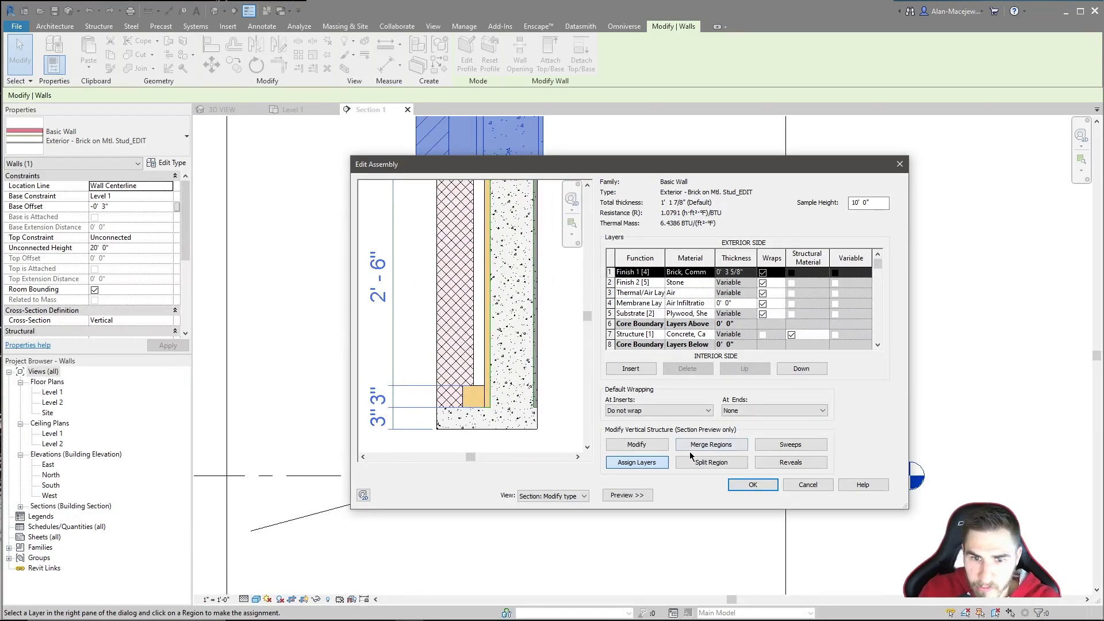
- Set the width of the stone region at the wall base to 5 1/8" in the section preview
{"action": "left_click", "coordinate": [637, 444]}
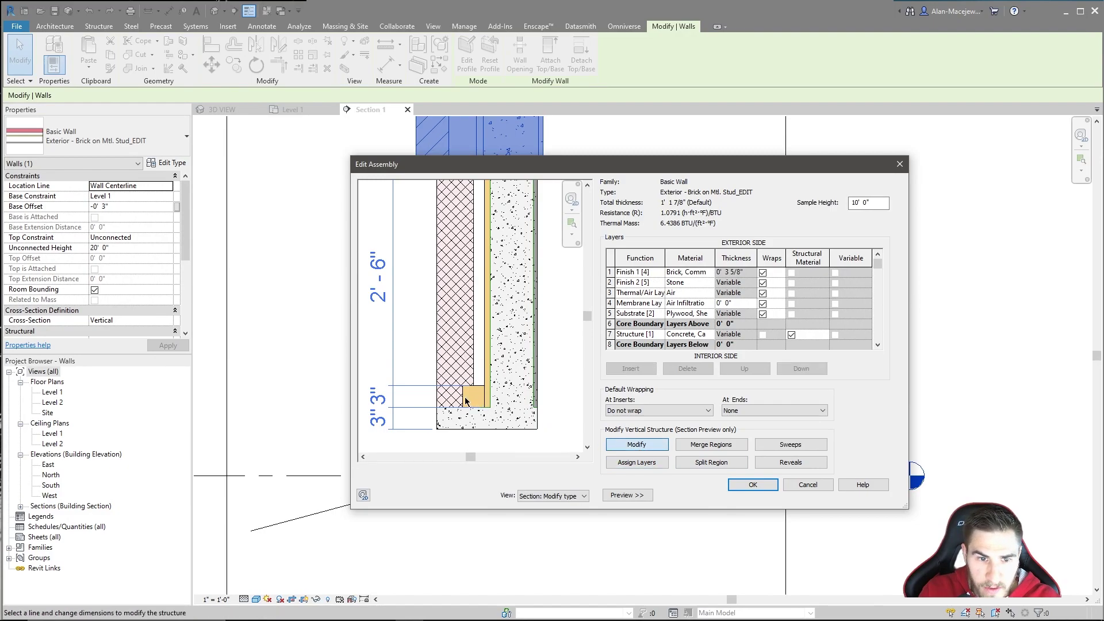
{"action": "left_click", "coordinate": [463, 316]}
{"action": "left_click", "coordinate": [460, 306]}
{"action": "type", "text": "5 1/8\""}
{"action": "key", "text": "Return"}
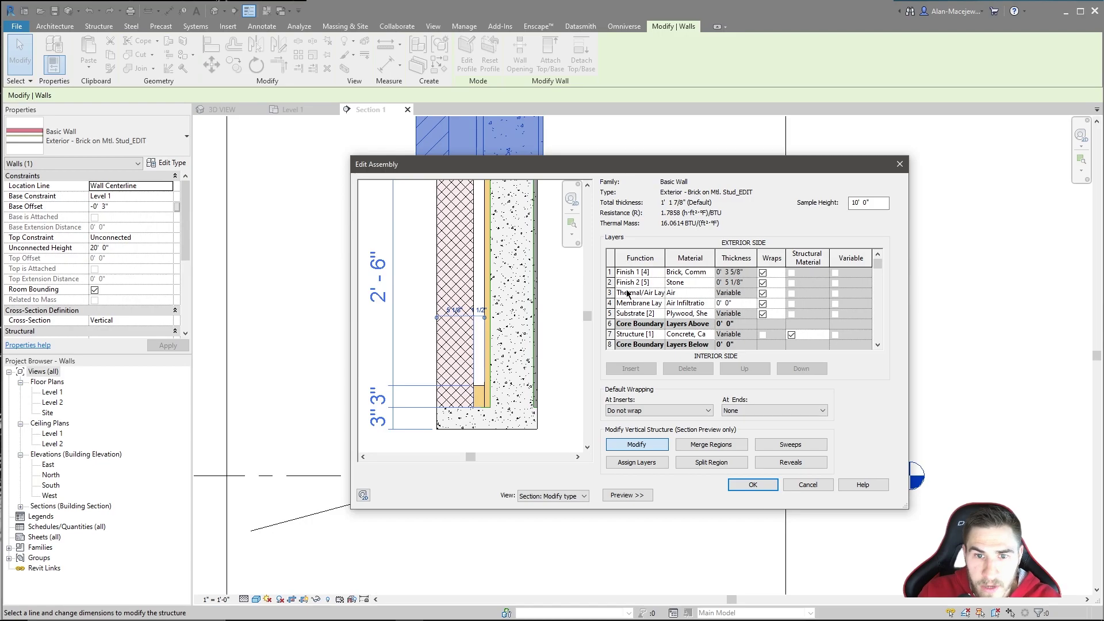
- Highlight the Finish 2 [5] stone layer in the section preview, and accept the assembly and type properties
{"action": "left_click", "coordinate": [723, 284]}
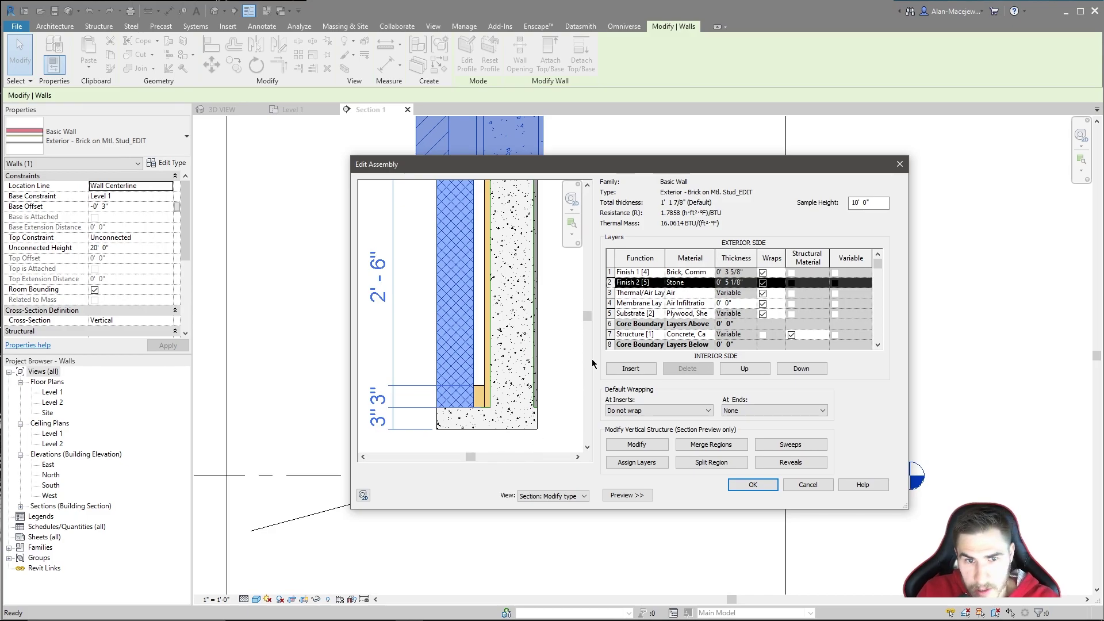
{"action": "scroll", "coordinate": [558, 403], "scroll_direction": "down", "scroll_amount": 2}
{"action": "scroll", "coordinate": [545, 403], "scroll_direction": "up", "scroll_amount": 1}
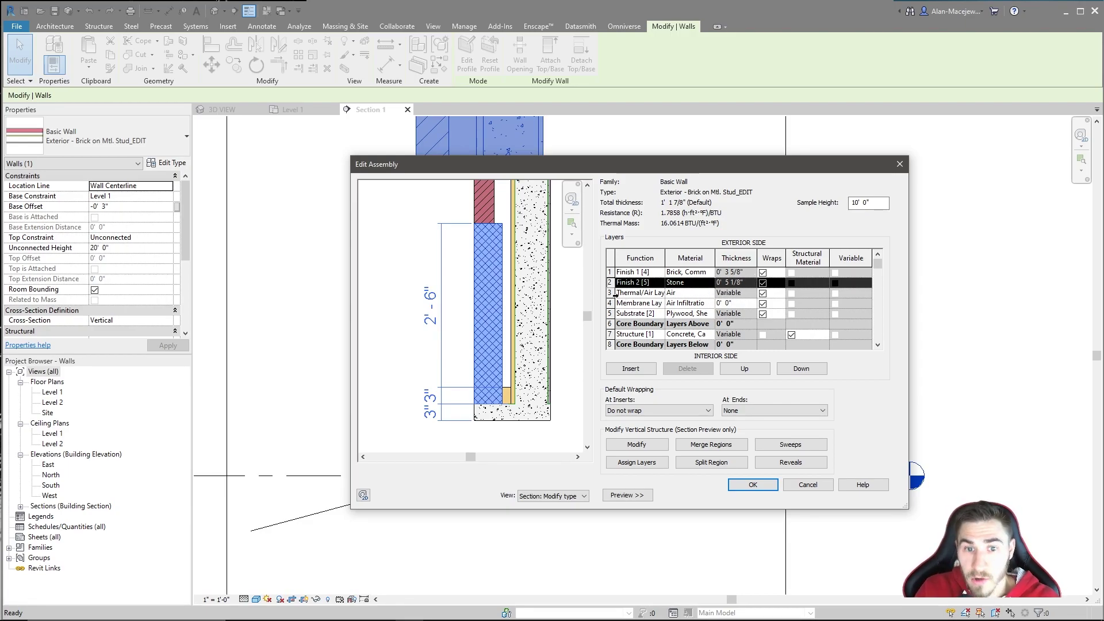
{"action": "left_click", "coordinate": [626, 294]}
{"action": "left_click", "coordinate": [486, 310]}
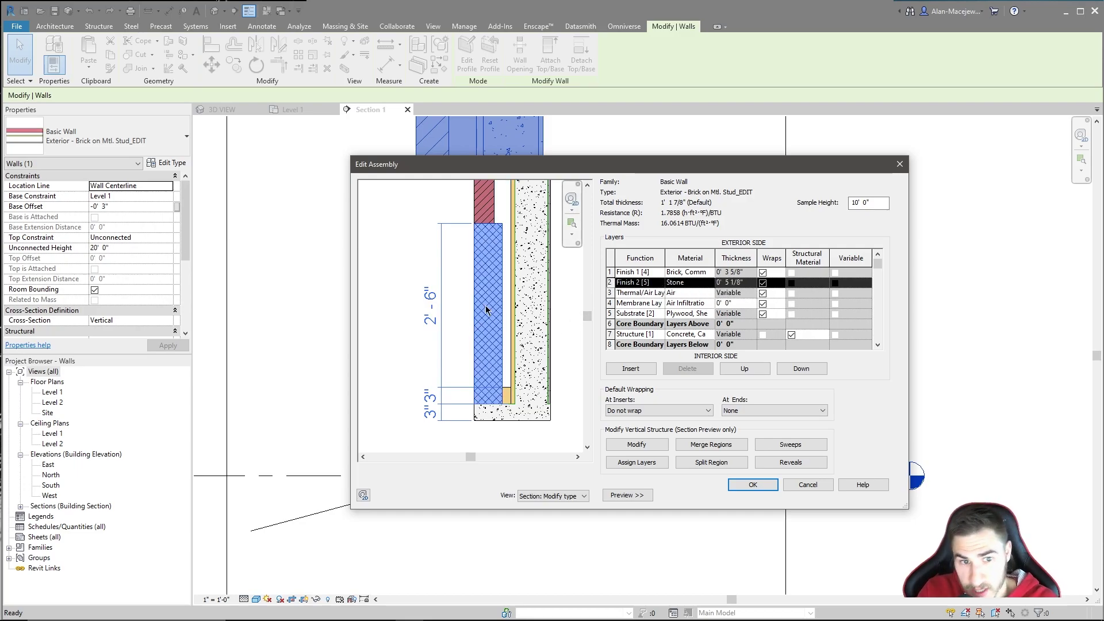
{"action": "middle_click_drag", "start_coordinate": [472, 331], "coordinate": [444, 346]}
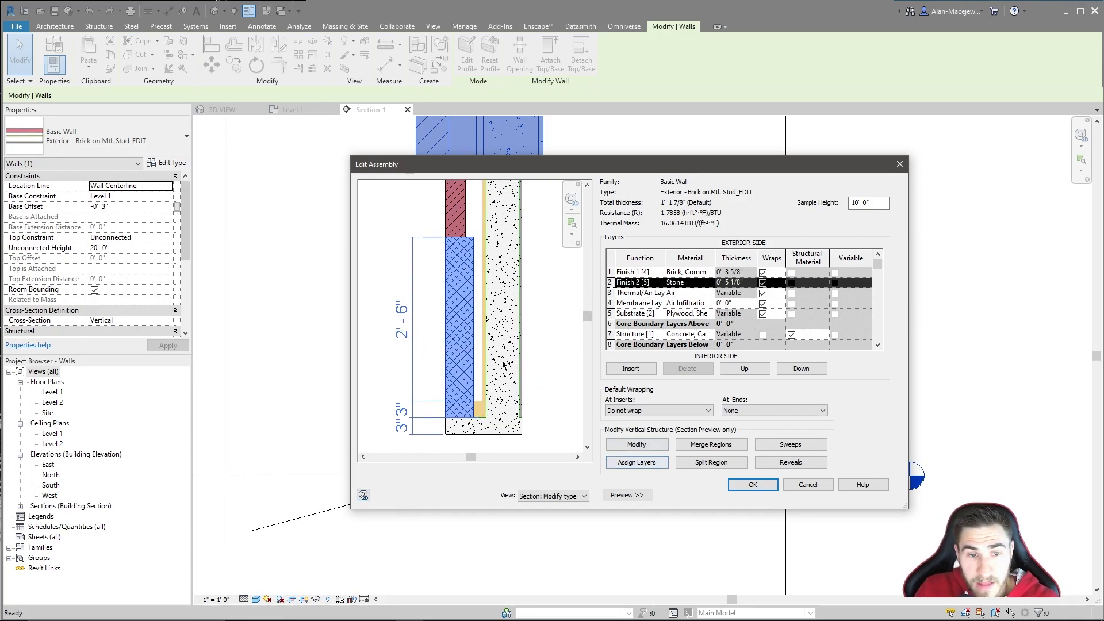
{"action": "left_click", "coordinate": [744, 484]}
{"action": "left_click", "coordinate": [766, 495]}
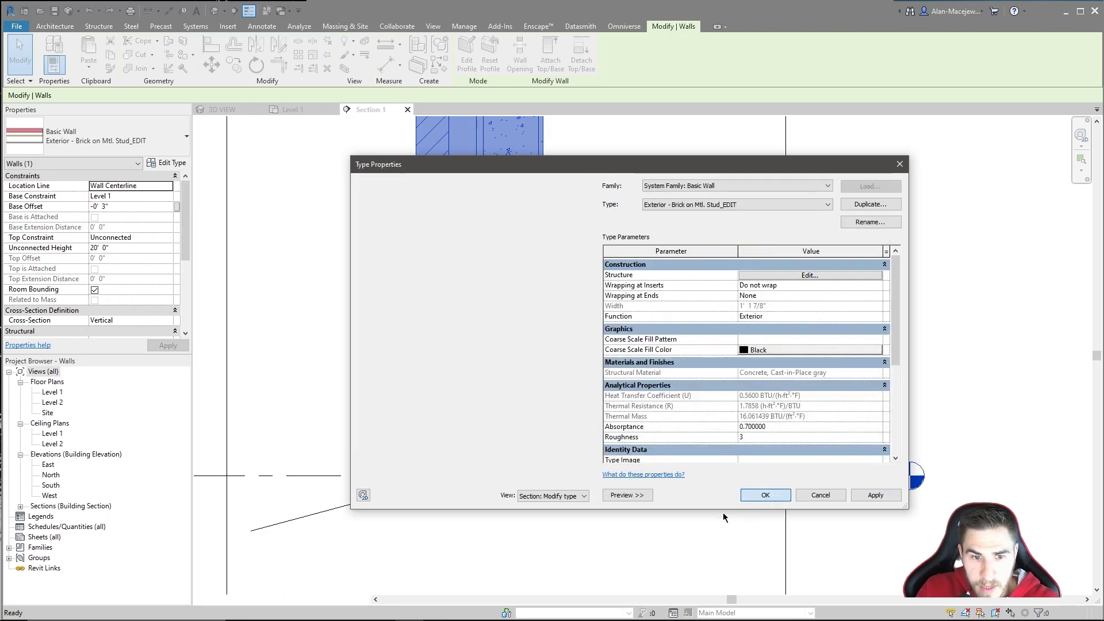
{"action": "key", "text": "Escape"}
{"action": "key", "text": "Escape"}
- Examine the stone base, the brick above it and the floor junction in Section 1
{"action": "scroll", "coordinate": [469, 452], "scroll_direction": "down", "scroll_amount": 2}
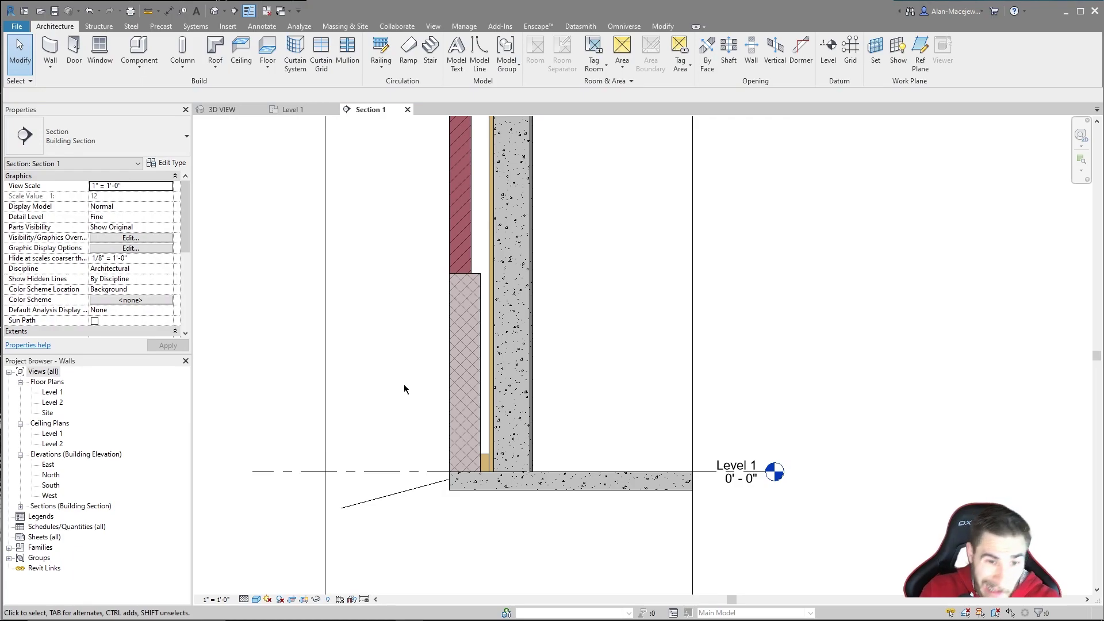
{"action": "scroll", "coordinate": [505, 323], "scroll_direction": "up", "scroll_amount": 2}
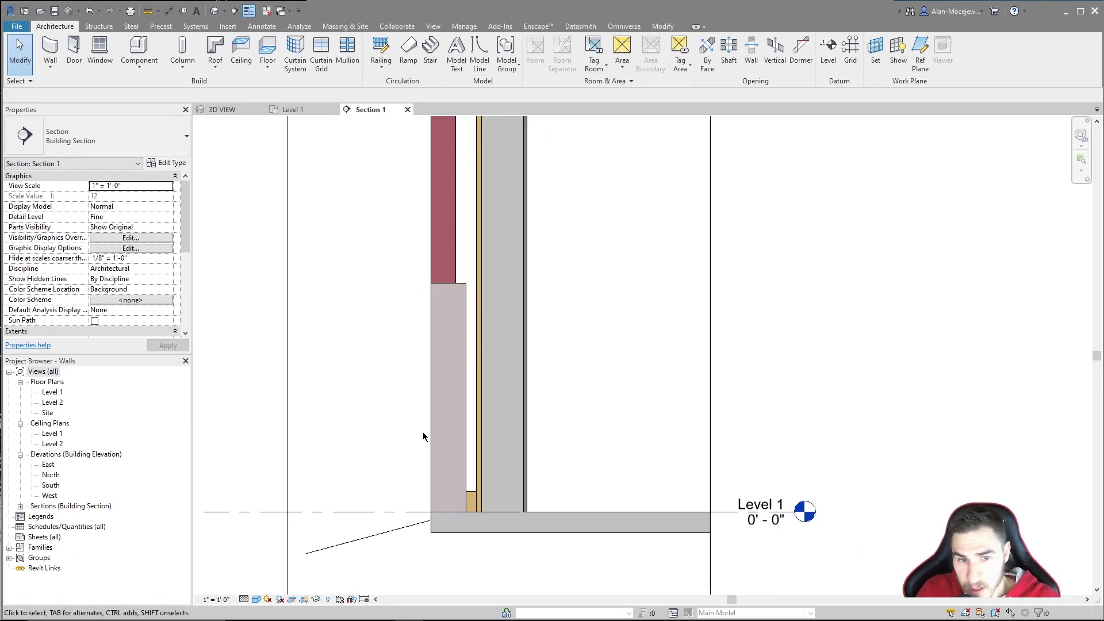
{"action": "scroll", "coordinate": [426, 443], "scroll_direction": "down", "scroll_amount": 1}
{"action": "scroll", "coordinate": [496, 486], "scroll_direction": "down", "scroll_amount": 1}
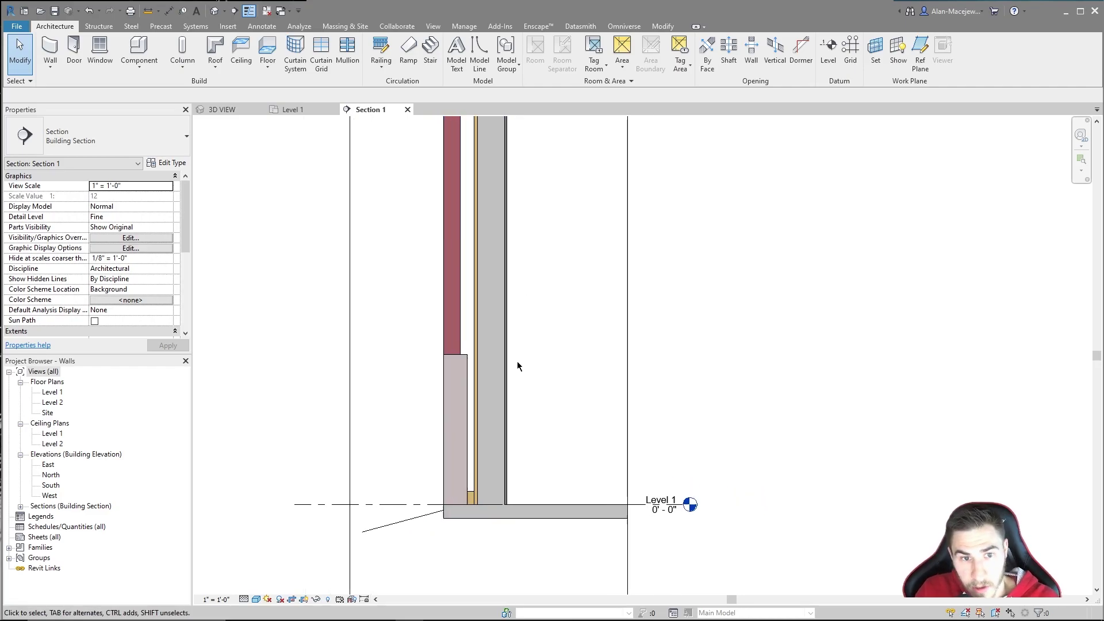
{"action": "middle_click_drag", "start_coordinate": [516, 364], "coordinate": [531, 407]}
{"action": "middle_click_drag", "start_coordinate": [513, 476], "coordinate": [517, 441]}
- Open the default 3D view and check the base offsets of the two walls meeting at the corner
{"action": "left_click", "coordinate": [214, 10]}
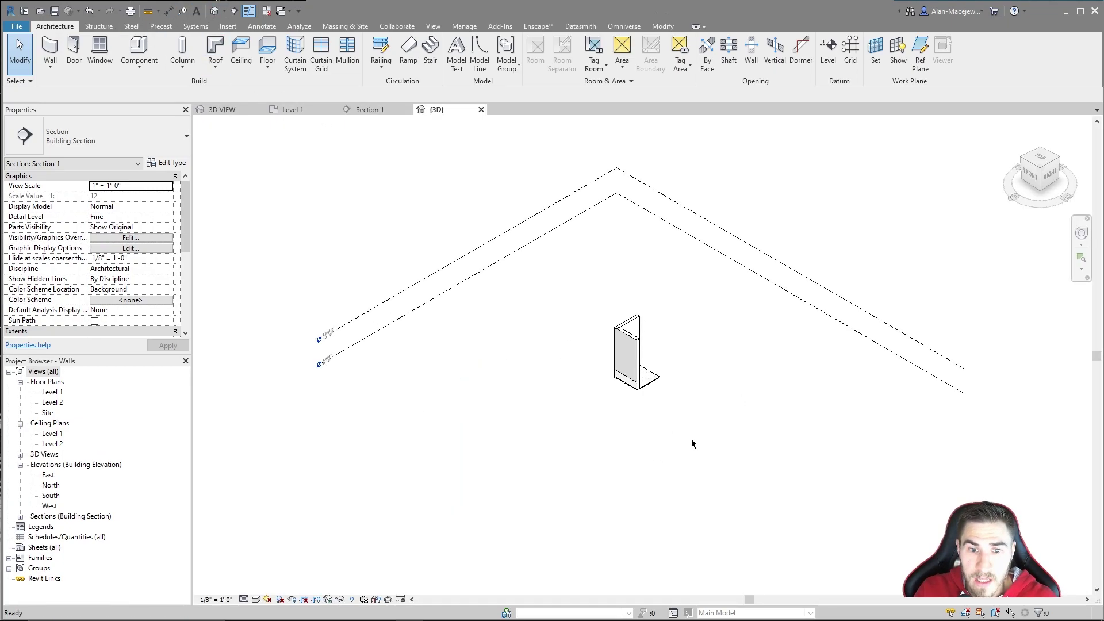
{"action": "scroll", "coordinate": [751, 354], "scroll_direction": "up", "scroll_amount": 6}
{"action": "middle_click_drag", "start_coordinate": [751, 353], "coordinate": [855, 419], "text": "shift"}
{"action": "middle_click_drag", "start_coordinate": [940, 401], "coordinate": [868, 413], "text": "shift"}
{"action": "left_click", "coordinate": [733, 424]}
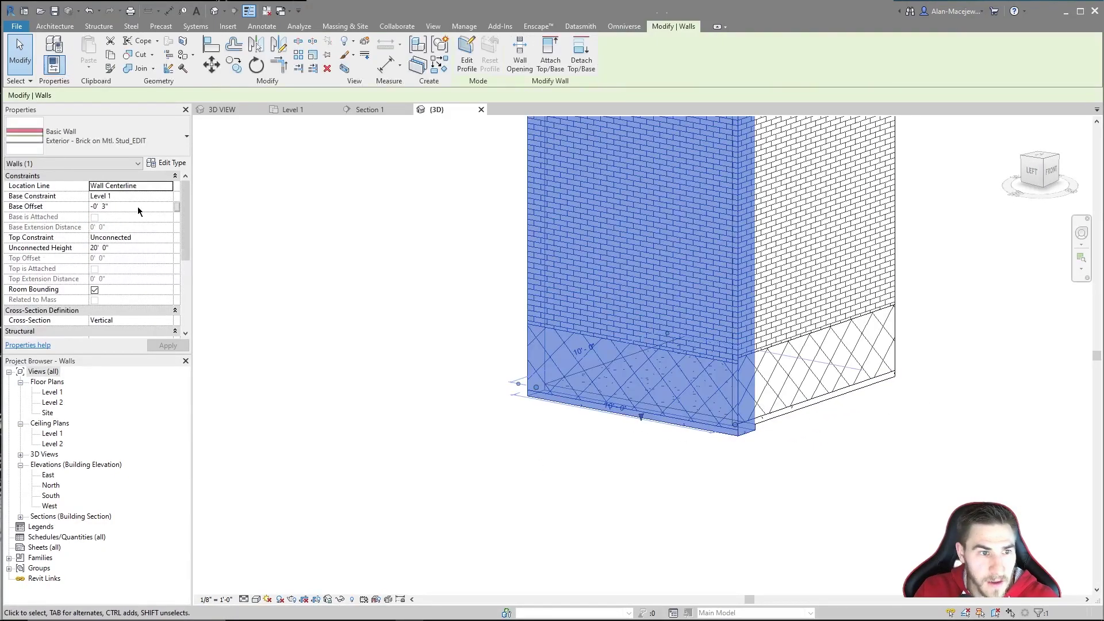
{"action": "left_click", "coordinate": [770, 418]}
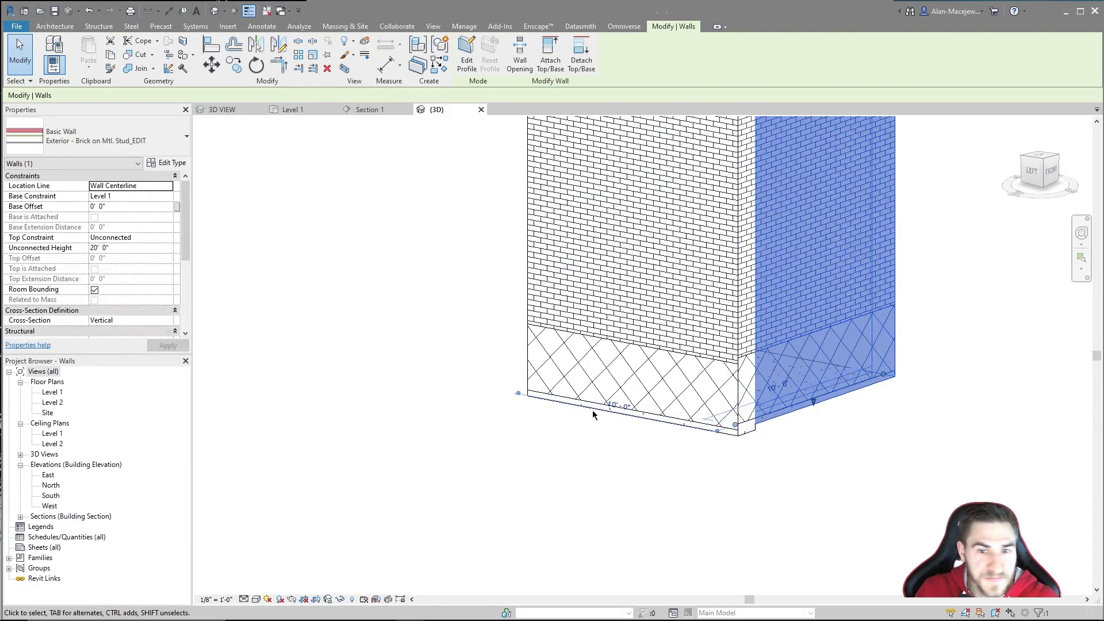
- Set the base offset of the wall on the corner's left-facing side to 0' 0" and inspect the corner base
{"action": "left_click", "coordinate": [560, 406]}
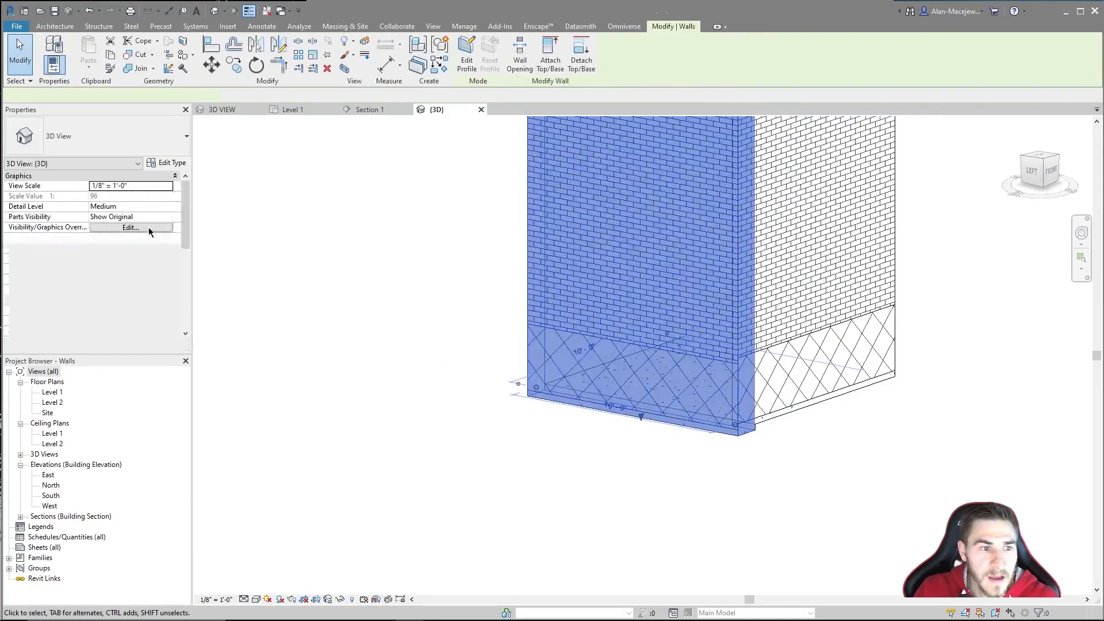
{"action": "left_click", "coordinate": [124, 207]}
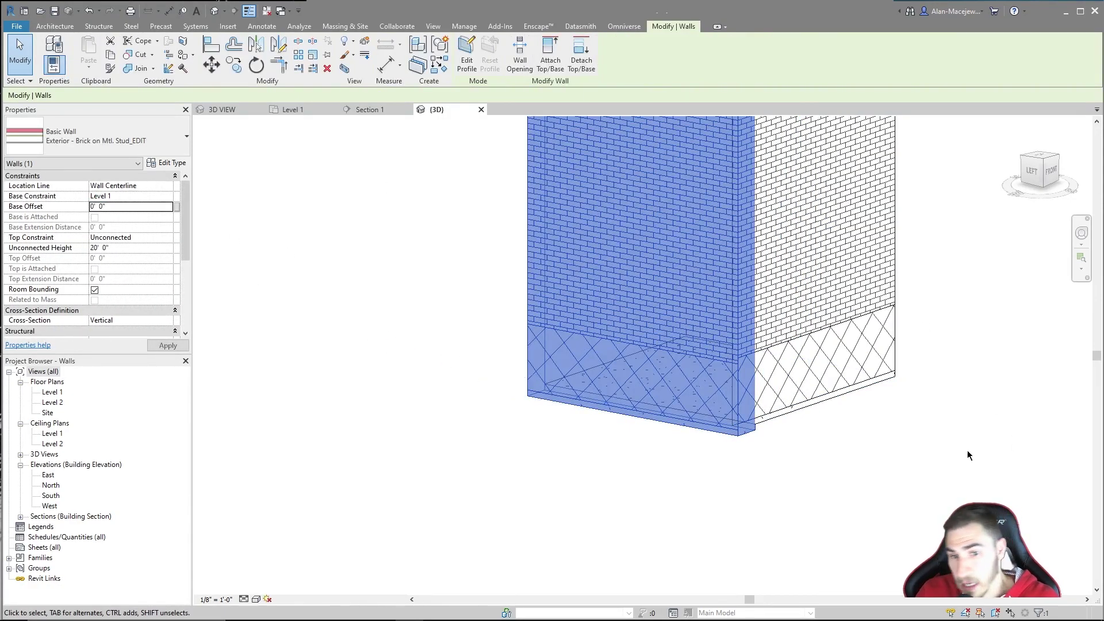
{"action": "left_click", "coordinate": [976, 447]}
{"action": "middle_click_drag", "start_coordinate": [979, 386], "coordinate": [799, 448]}
{"action": "middle_click_drag", "start_coordinate": [665, 483], "coordinate": [781, 458], "text": "shift"}
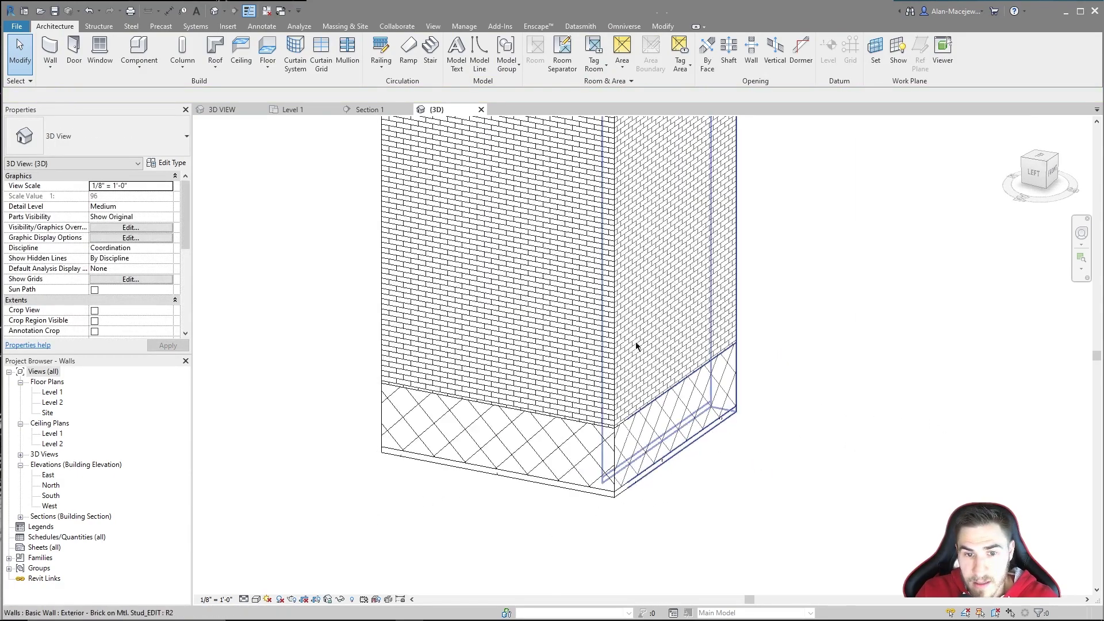
{"action": "mouse_move", "coordinate": [826, 412]}
{"action": "middle_mouse_down", "text": "shift"}
{"action": "mouse_move", "coordinate": [820, 424]}
{"action": "mouse_move", "coordinate": [730, 443]}
{"action": "middle_mouse_up", "text": "shift"}
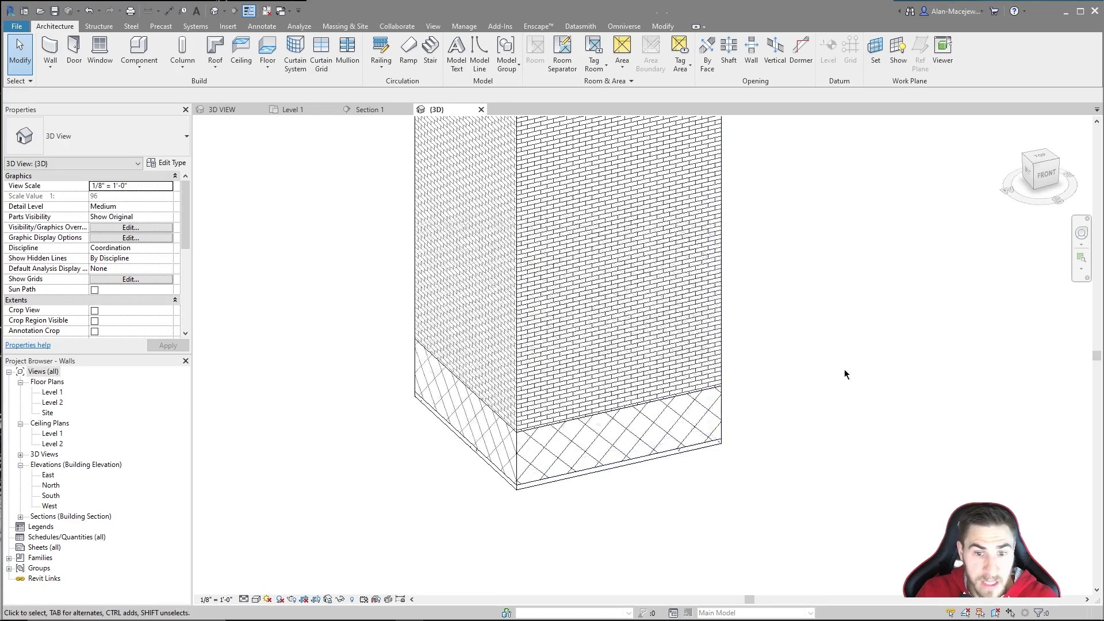
- Return to Section 1 and examine how the wall base meets the floor slab at Level 1
{"action": "left_click", "coordinate": [365, 109]}
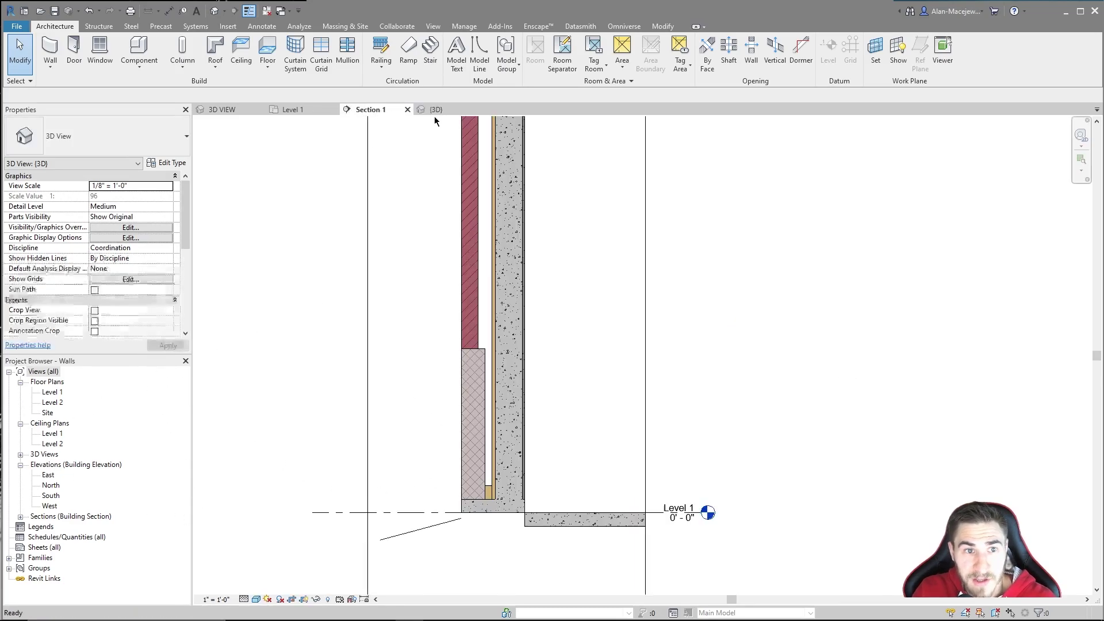
{"action": "middle_click_drag", "start_coordinate": [572, 478], "coordinate": [594, 451]}
{"action": "scroll", "coordinate": [524, 416], "scroll_direction": "up", "scroll_amount": 3}
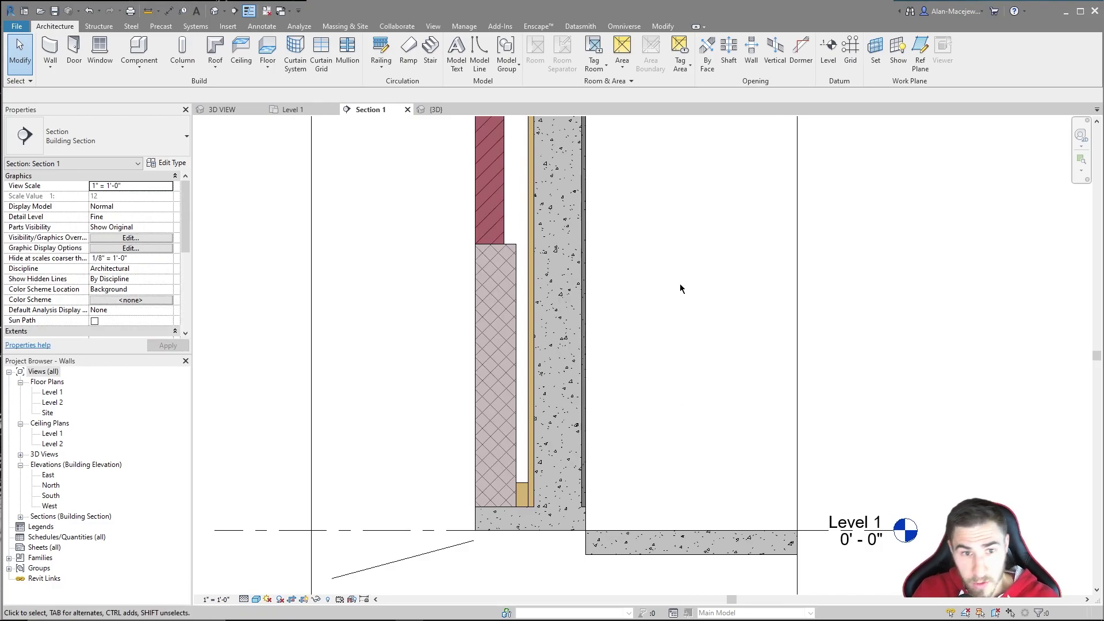
{"action": "scroll", "coordinate": [661, 368], "scroll_direction": "down", "scroll_amount": 2}
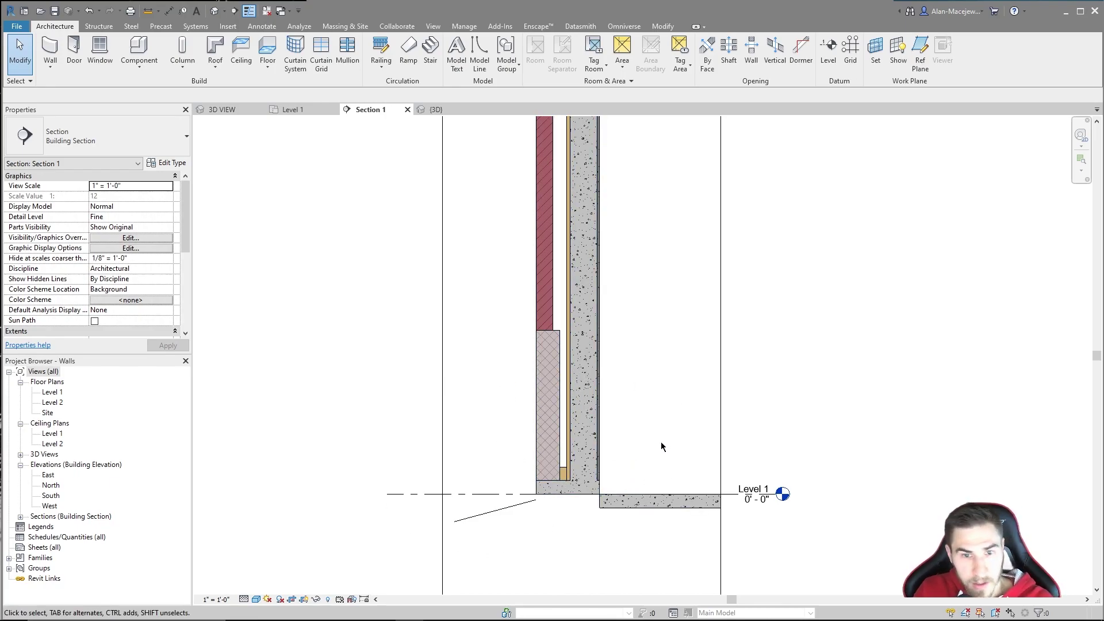
{"action": "middle_click_drag", "start_coordinate": [659, 445], "coordinate": [645, 449]}
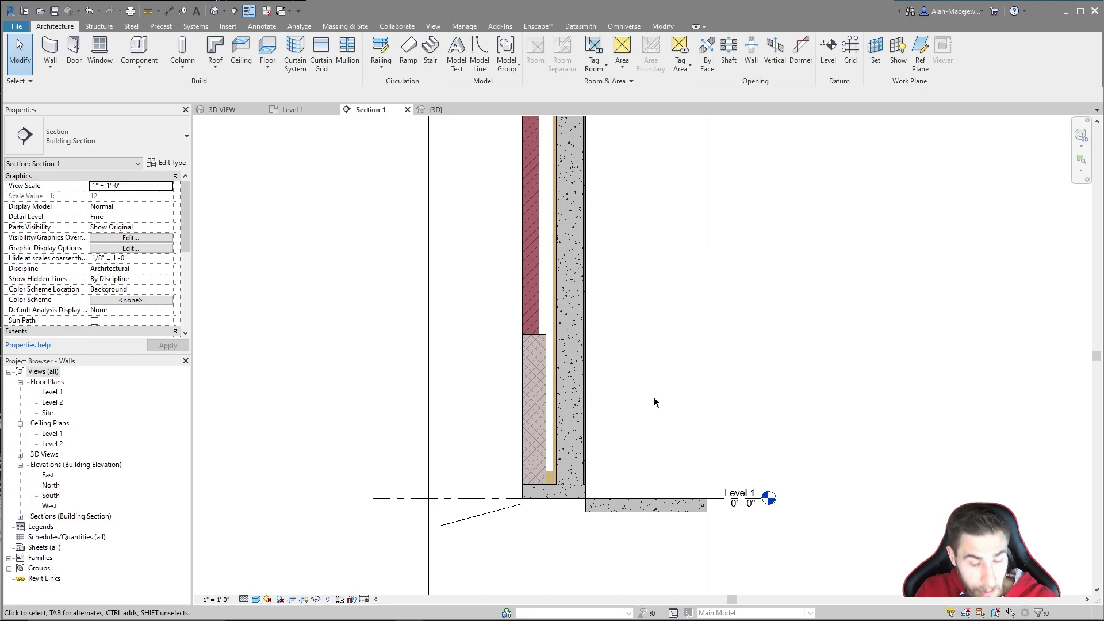
{"action": "scroll", "coordinate": [640, 446], "scroll_direction": "up", "scroll_amount": 1}
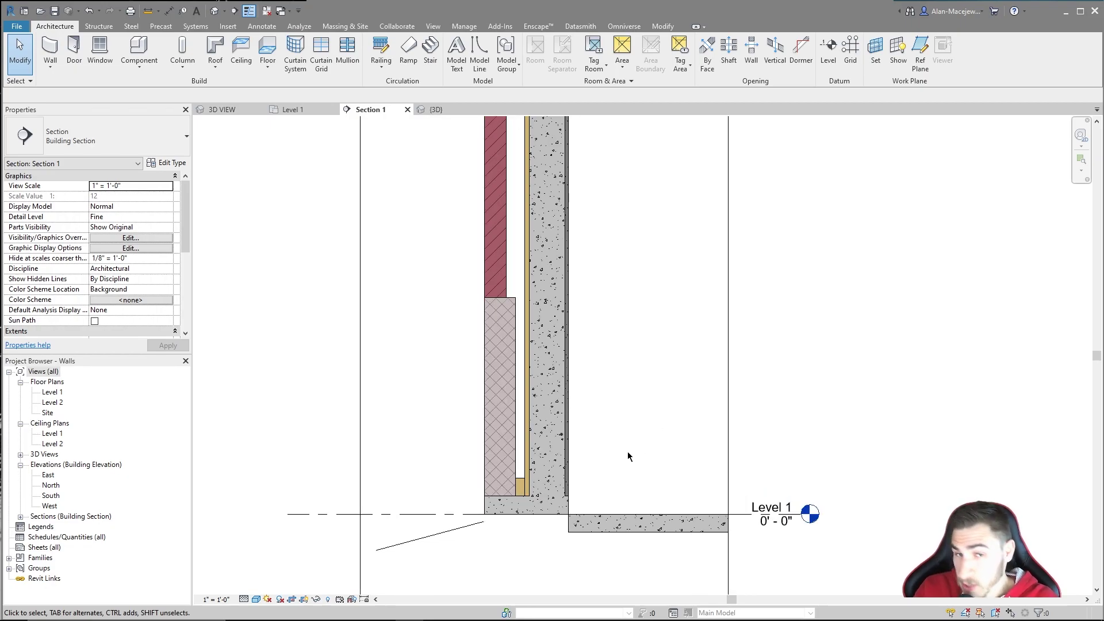